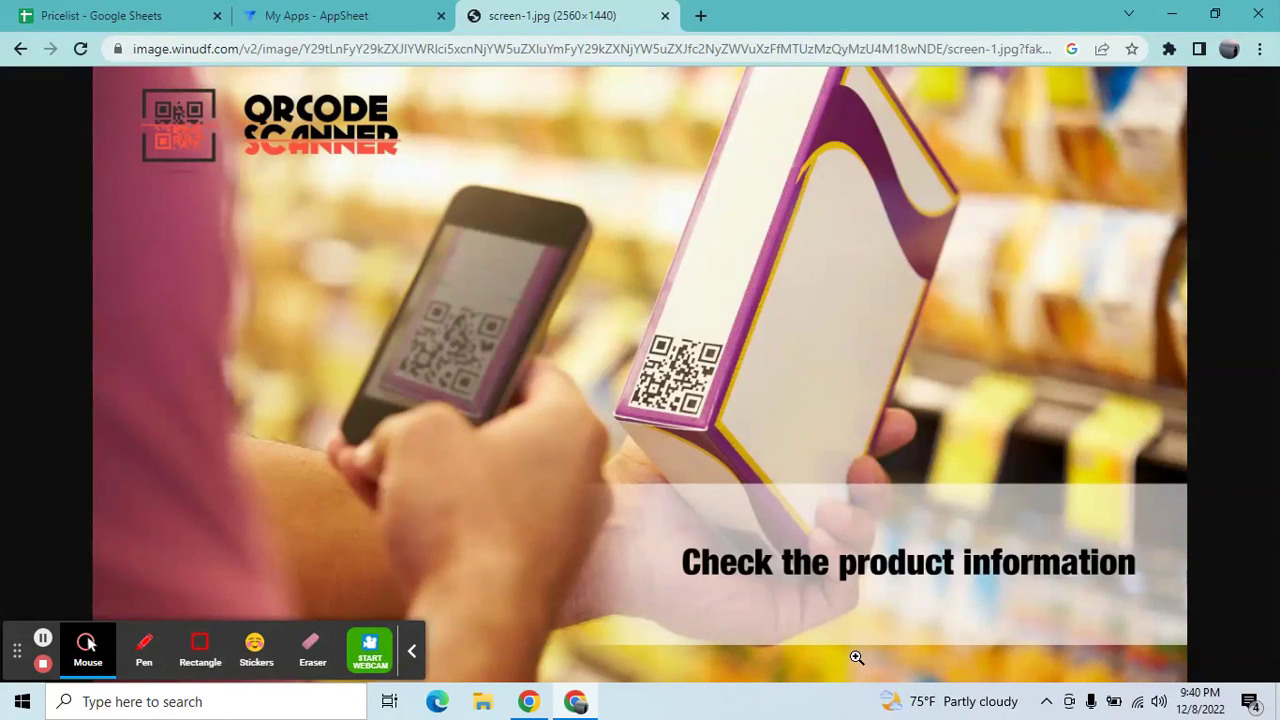
# Step: Switch to the Pricelist spreadsheet in Google Sheets and examine the Barcode column of the Products sheet
pyautogui.click(88, 8)
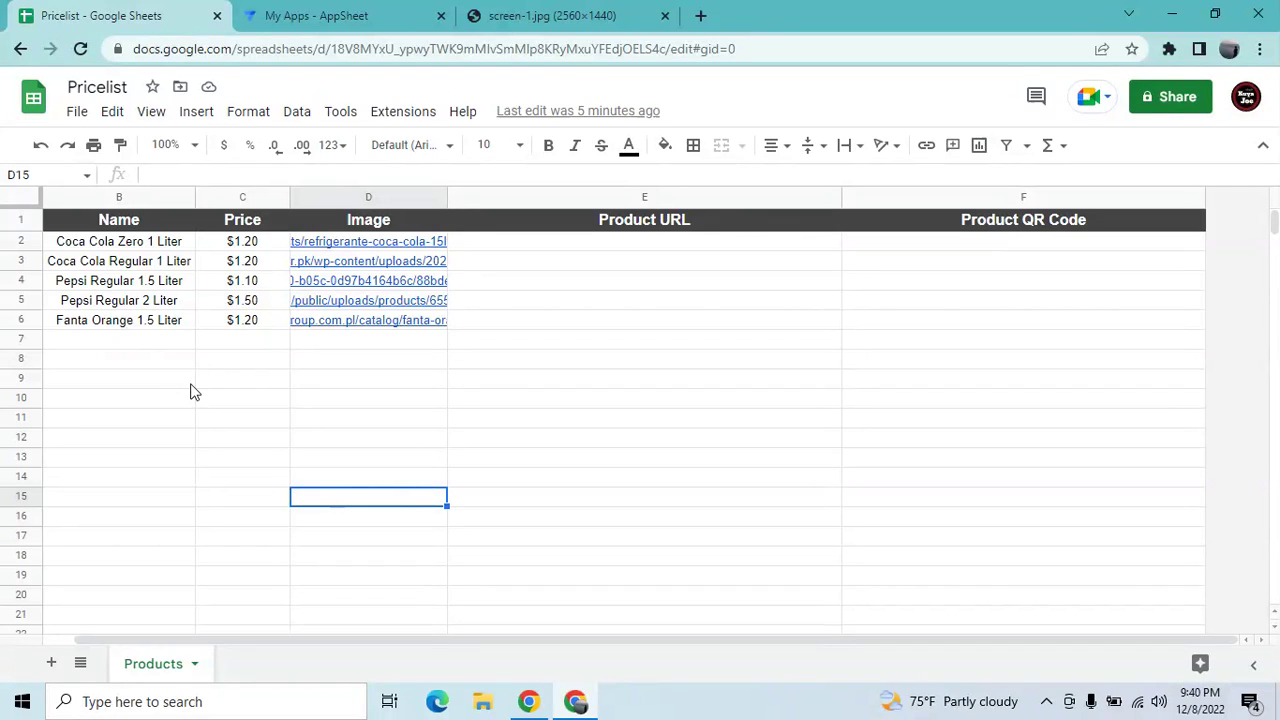
pyautogui.click(190, 420)
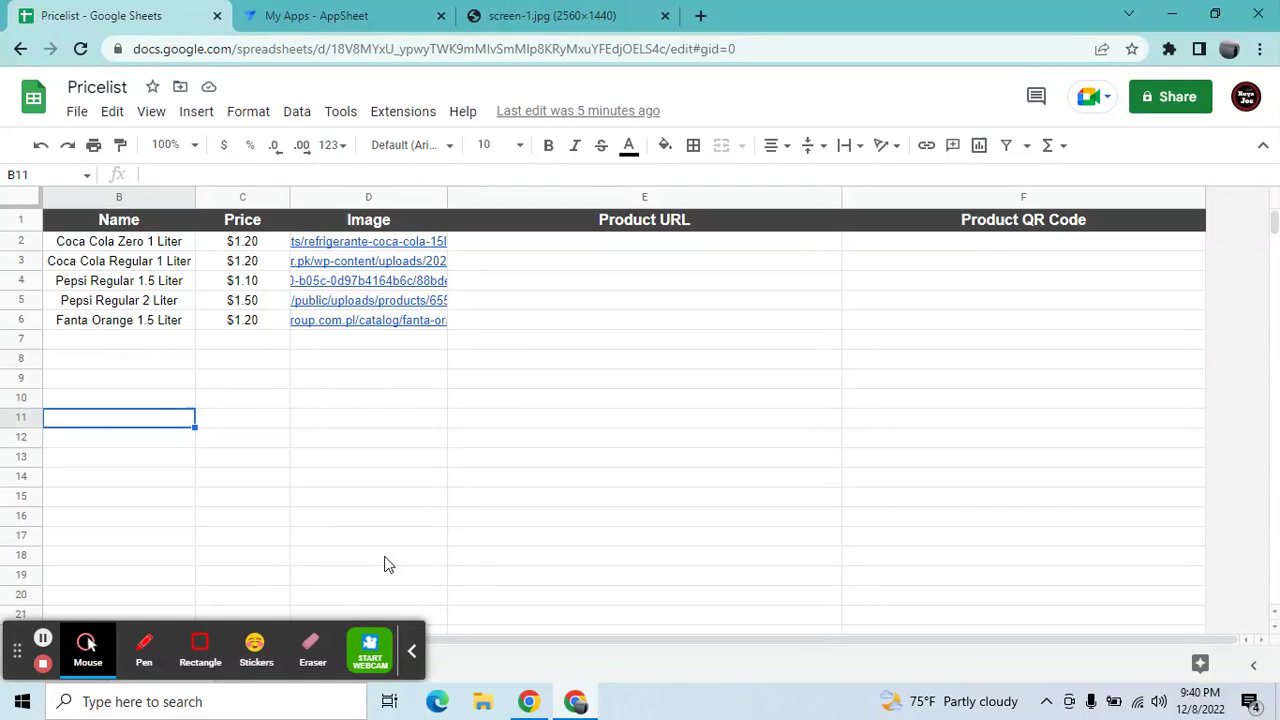
pyautogui.click(412, 652)
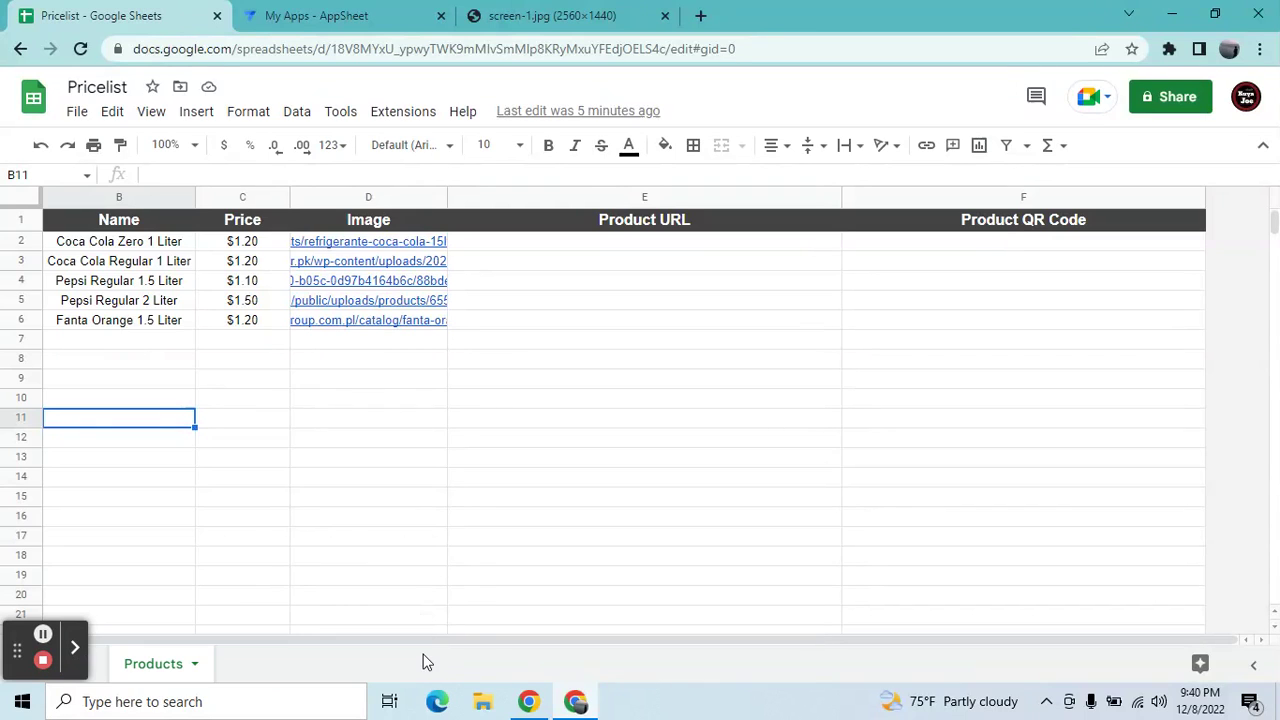
pyautogui.click(249, 353)
pyautogui.press('Home')
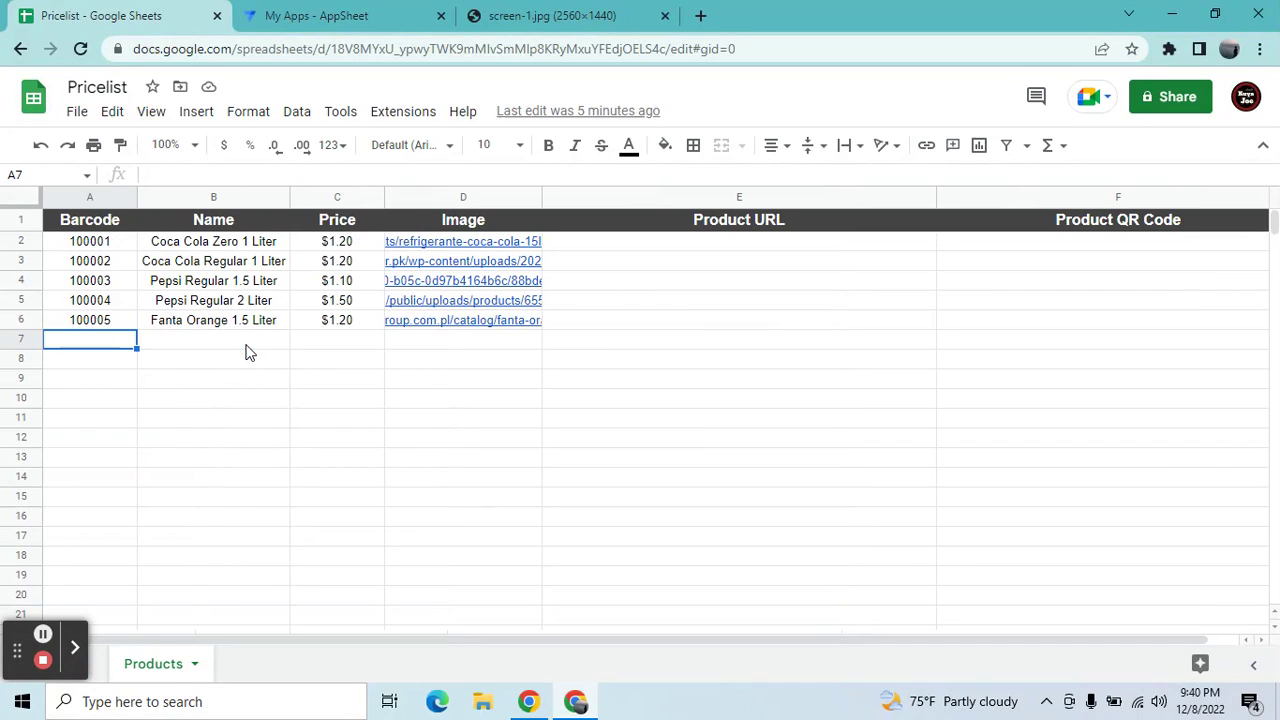
pyautogui.press('Up')
pyautogui.press('Up')
pyautogui.press('Up')
pyautogui.press('Up')
pyautogui.press('Up')
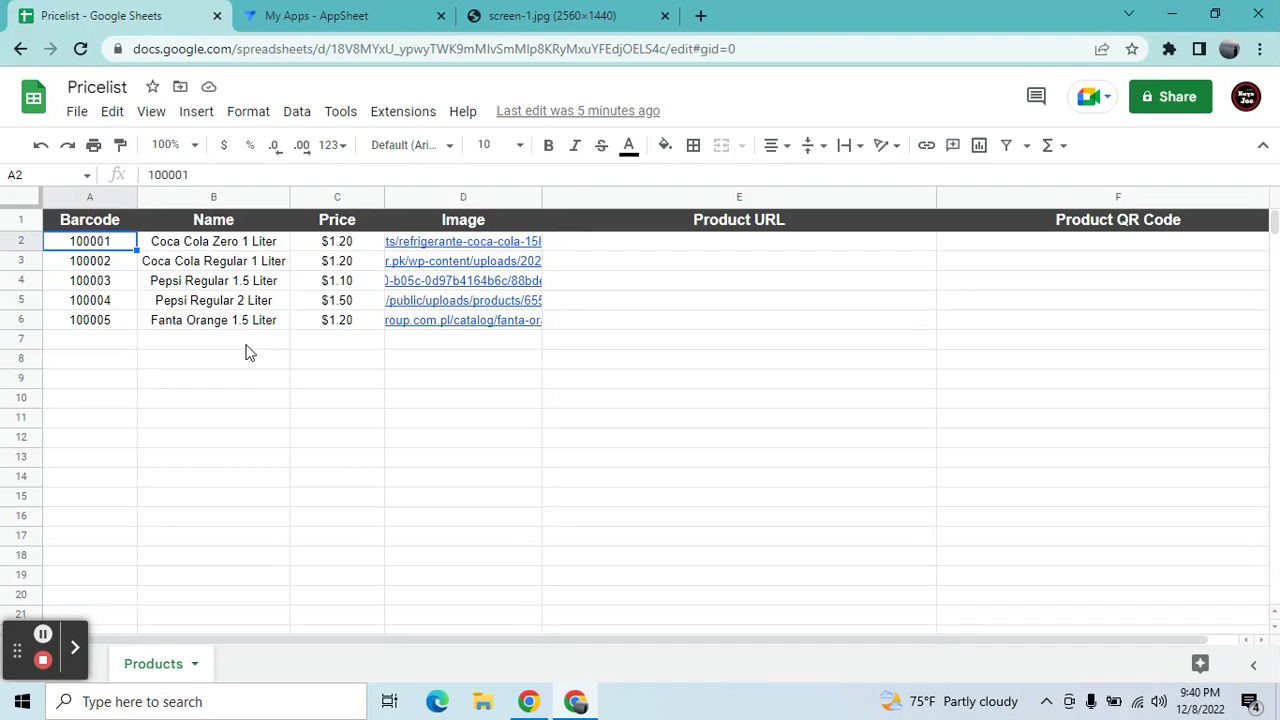
pyautogui.press('Up')
pyautogui.press('Down')
pyautogui.press('Down')
pyautogui.press('Down')
pyautogui.press('Up')
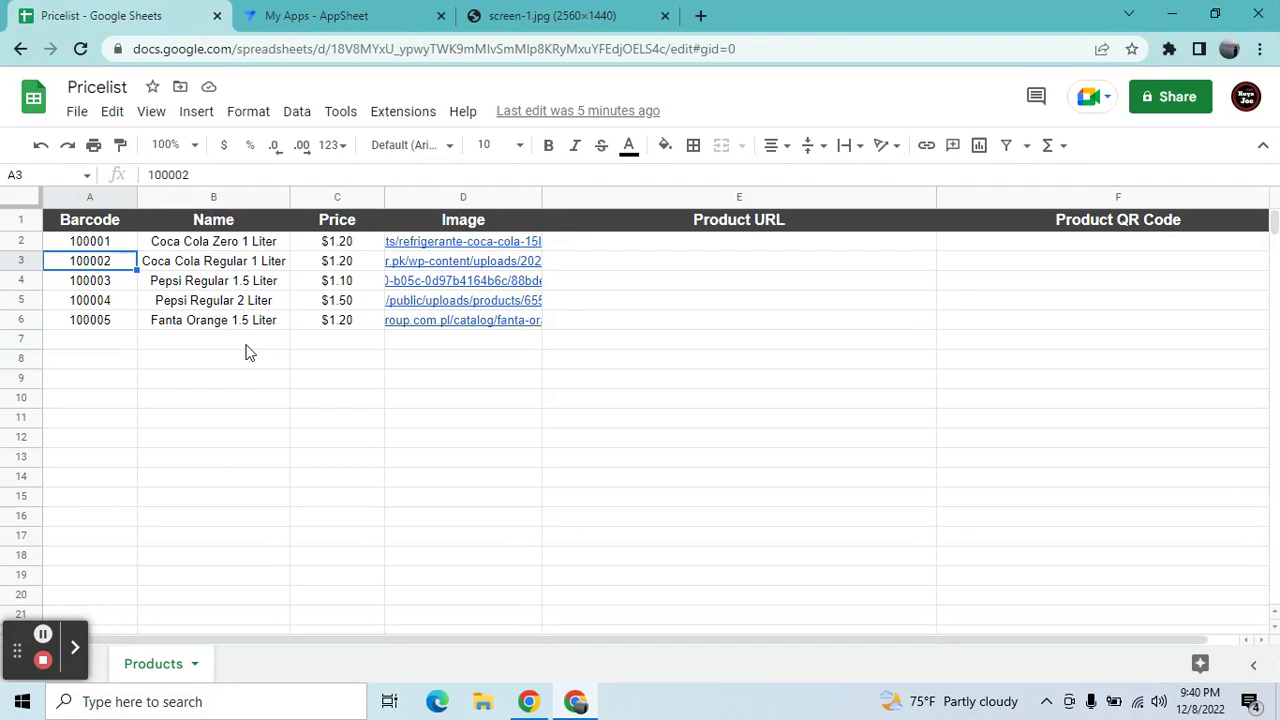
pyautogui.press('Up')
pyautogui.press('Up')
# Step: Review the Products sheet's headers from Name to Product QR Code and the blank Product URL and Product QR Code cells
pyautogui.press('Right')
pyautogui.press('Right')
pyautogui.press('Right')
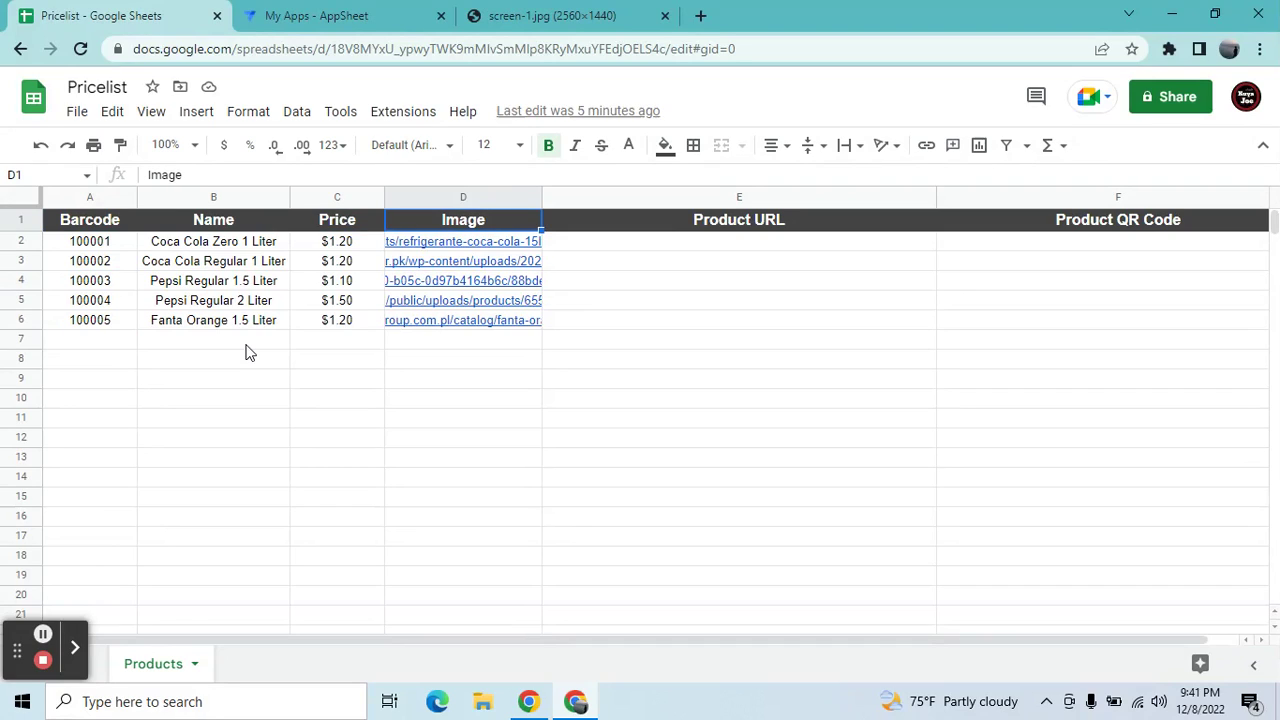
pyautogui.press('Right')
pyautogui.press('Left')
pyautogui.press('Right')
pyautogui.press('Right')
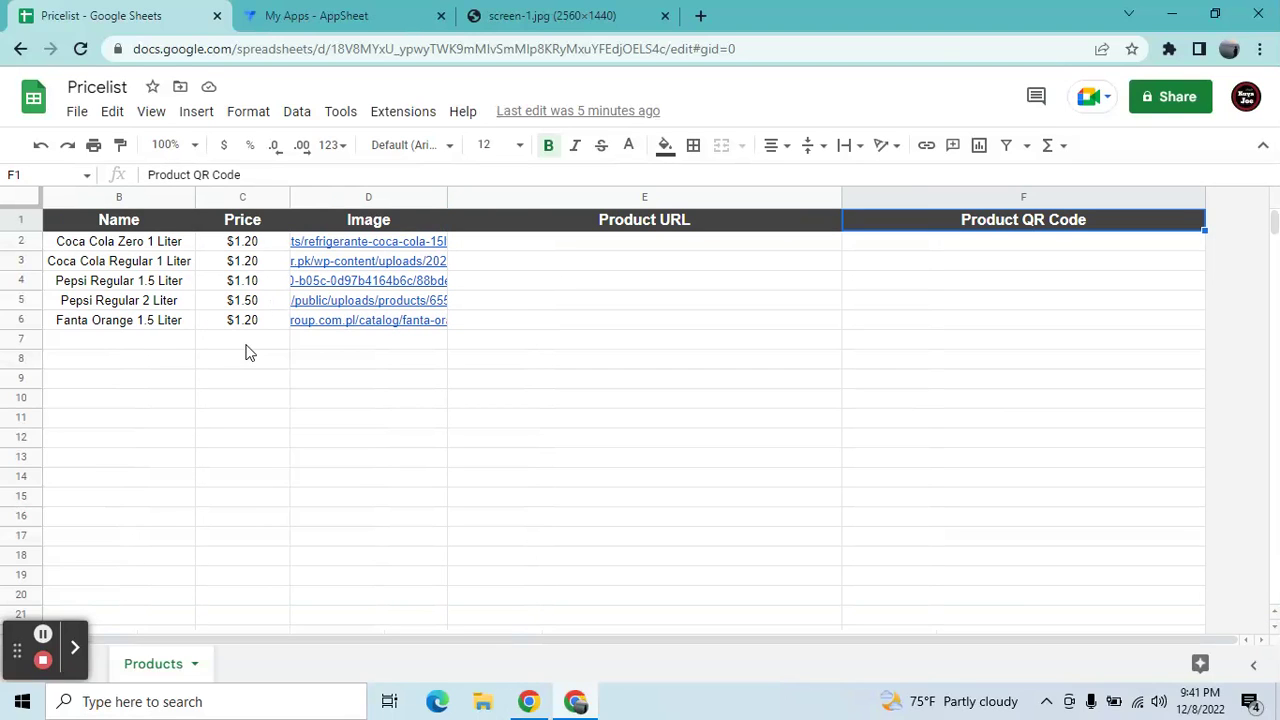
pyautogui.press('Left')
pyautogui.press('Right')
pyautogui.press('Left')
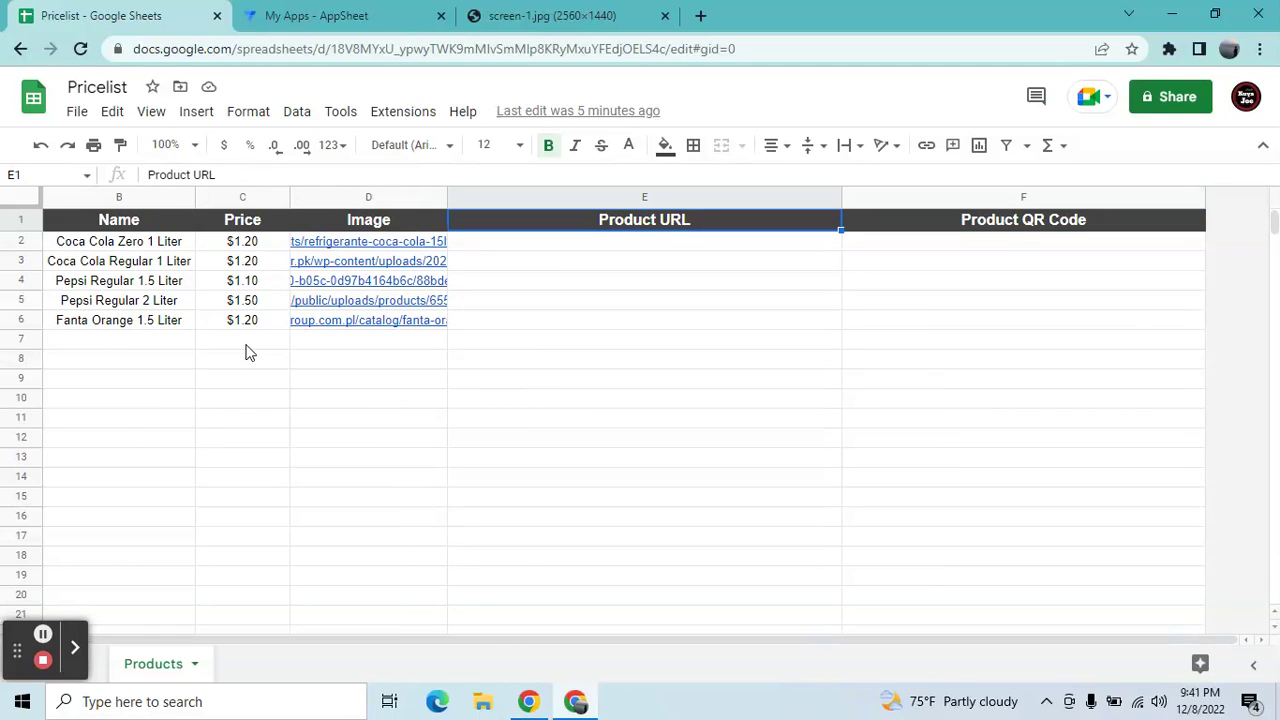
pyautogui.press('Down')
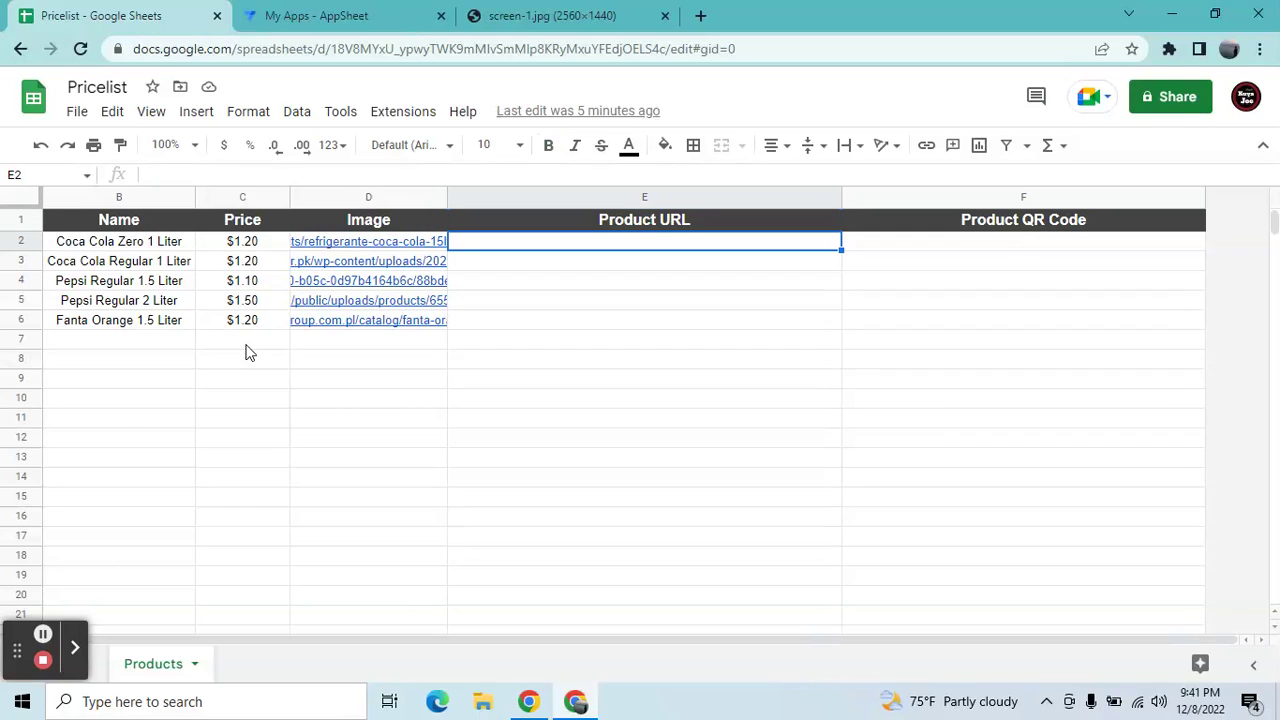
pyautogui.press('Right')
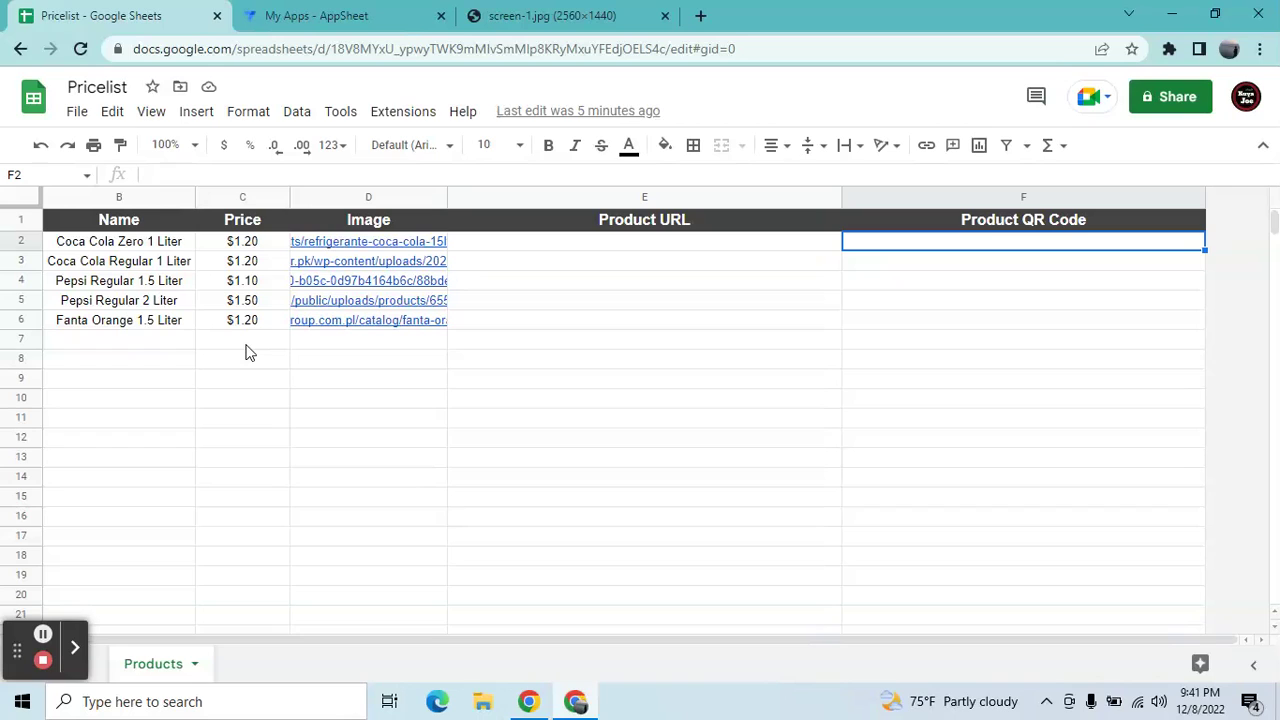
pyautogui.press('Left')
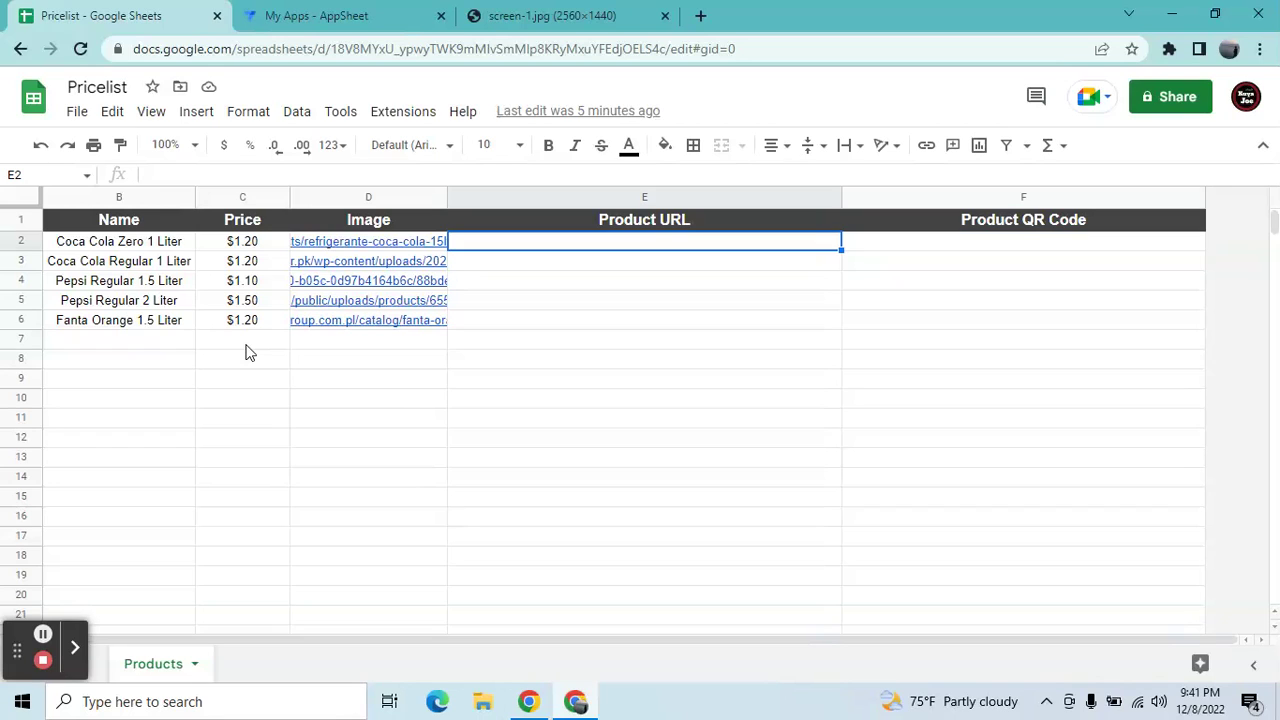
pyautogui.press('Right')
pyautogui.press('Left')
# Step: Look through the product names in rows 2 to 6 and the image link of the Fanta Orange row
pyautogui.press('Left')
pyautogui.press('Left')
pyautogui.press('Left')
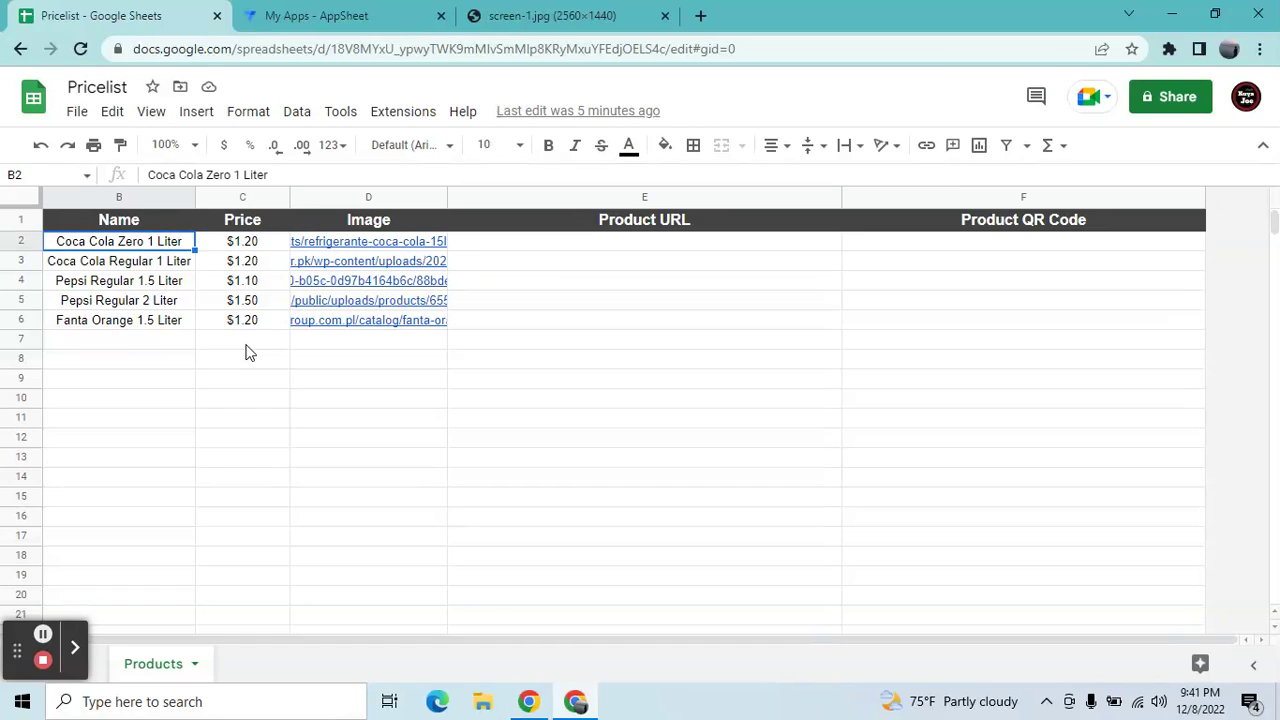
pyautogui.press('Down')
pyautogui.press('Down')
pyautogui.press('Down')
pyautogui.press('Down')
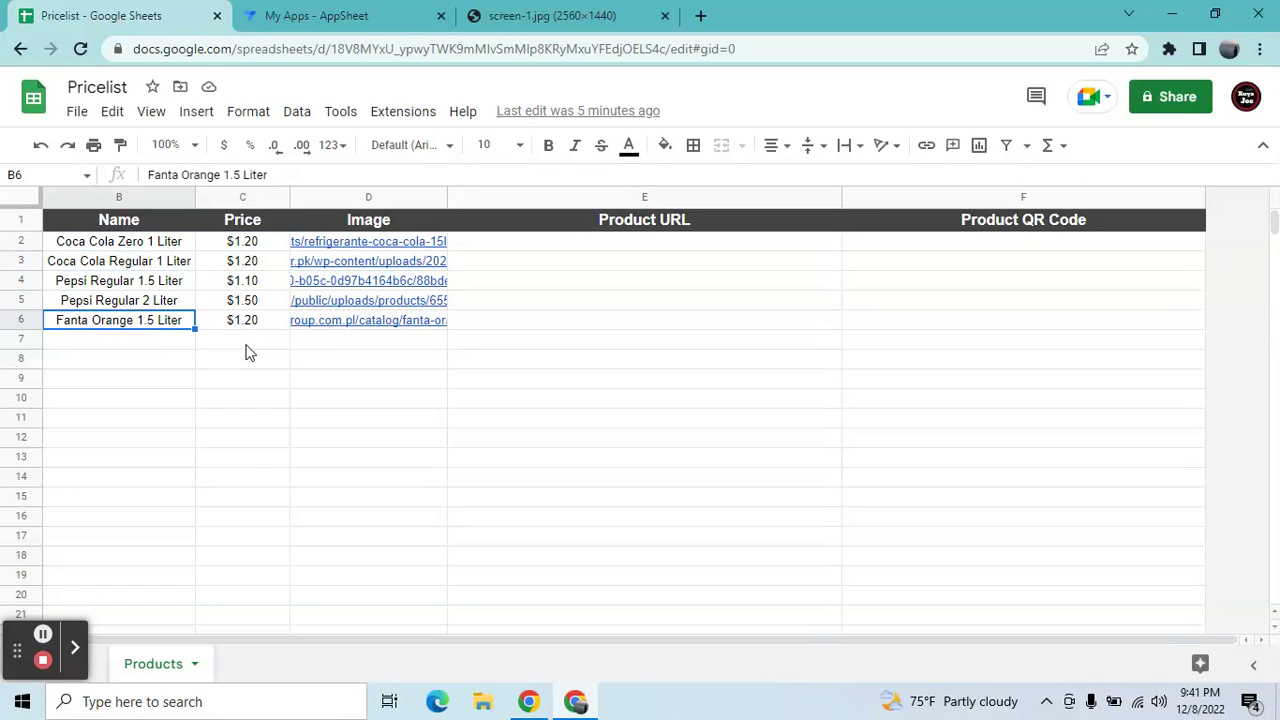
pyautogui.press('Right')
pyautogui.press('Right')
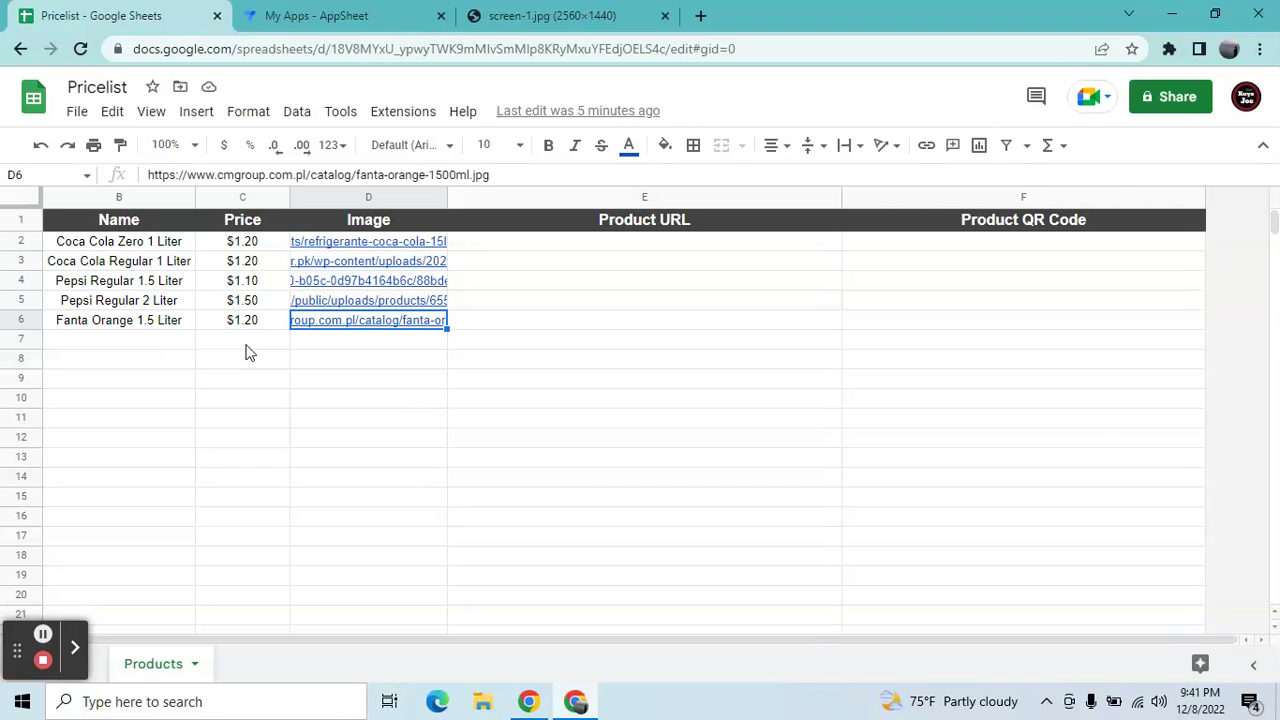
pyautogui.press('Right')
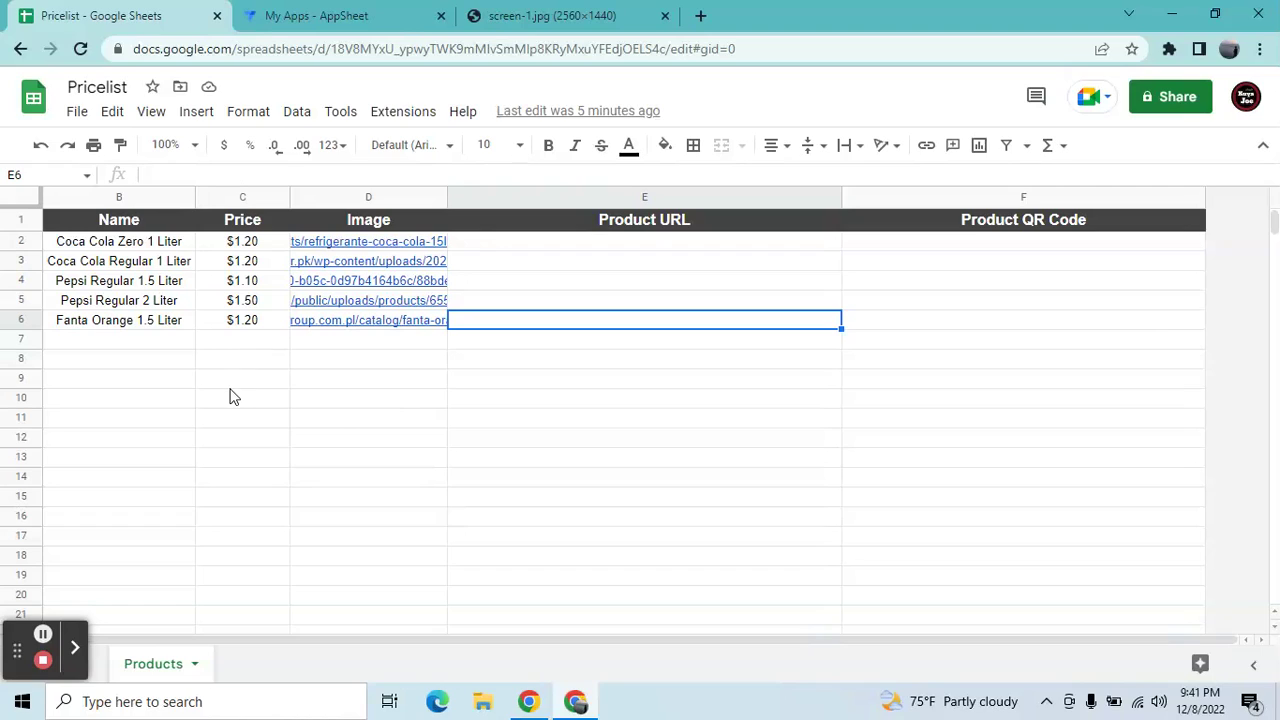
pyautogui.click(229, 385)
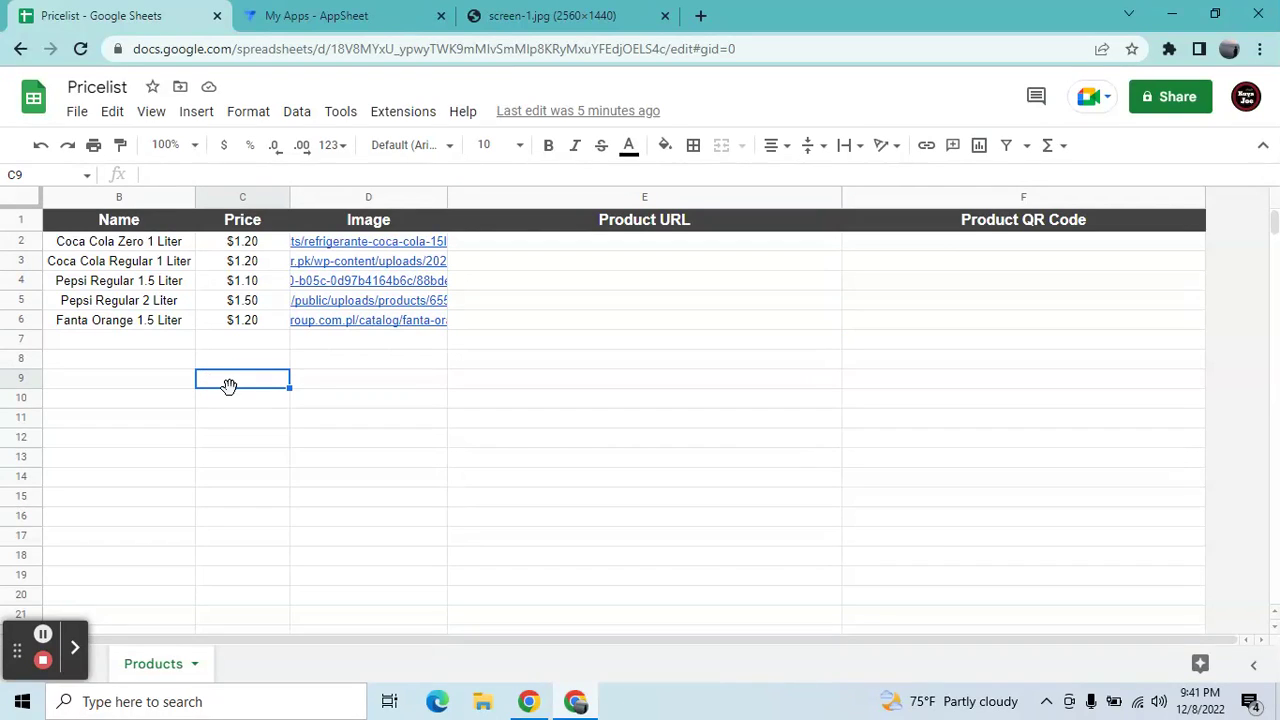
# Step: Switch to AppSheet and start creating a new app from existing data
pyautogui.click(265, 12)
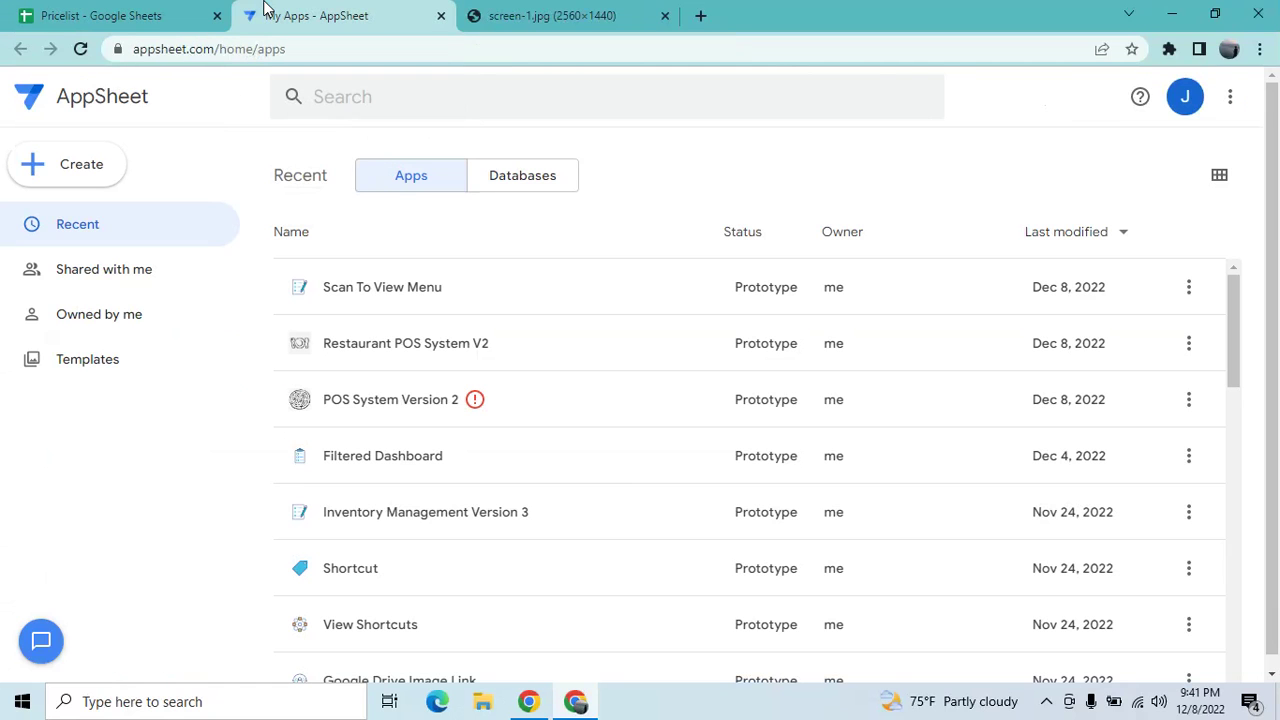
pyautogui.click(87, 167)
pyautogui.click(98, 219)
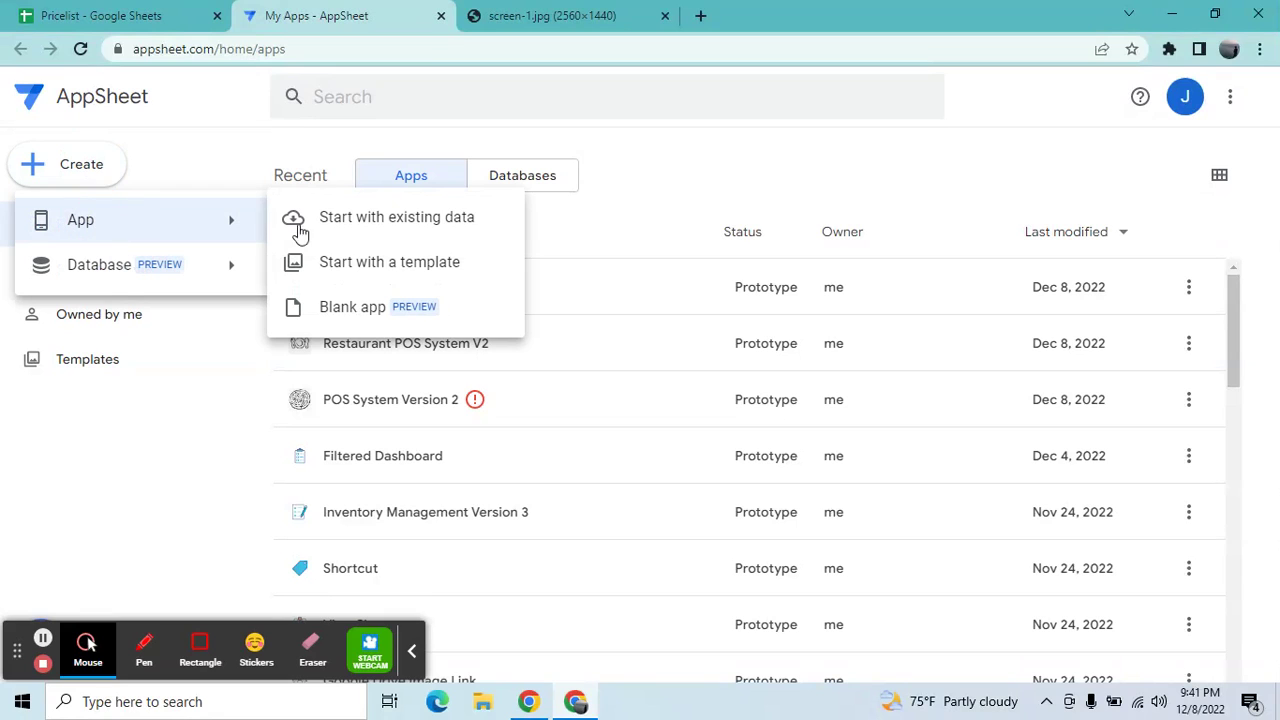
pyautogui.click(331, 234)
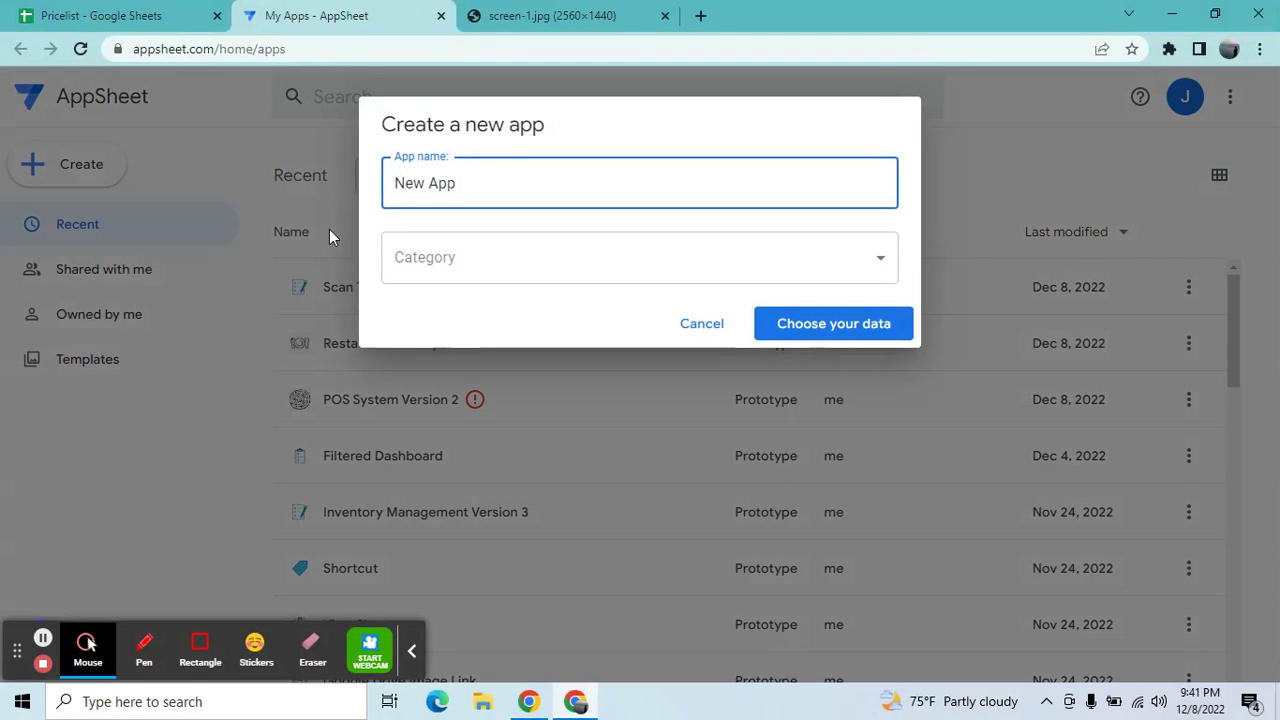
# Step: Name the new app SCAN TO CHECK PRICE, set its category to Education & Training, and proceed to choosing its data
pyautogui.press('BackSpace')
pyautogui.press('BackSpace')
pyautogui.press('BackSpace')
pyautogui.press('BackSpace')
pyautogui.press('BackSpace')
pyautogui.press('BackSpace')
pyautogui.press('BackSpace')
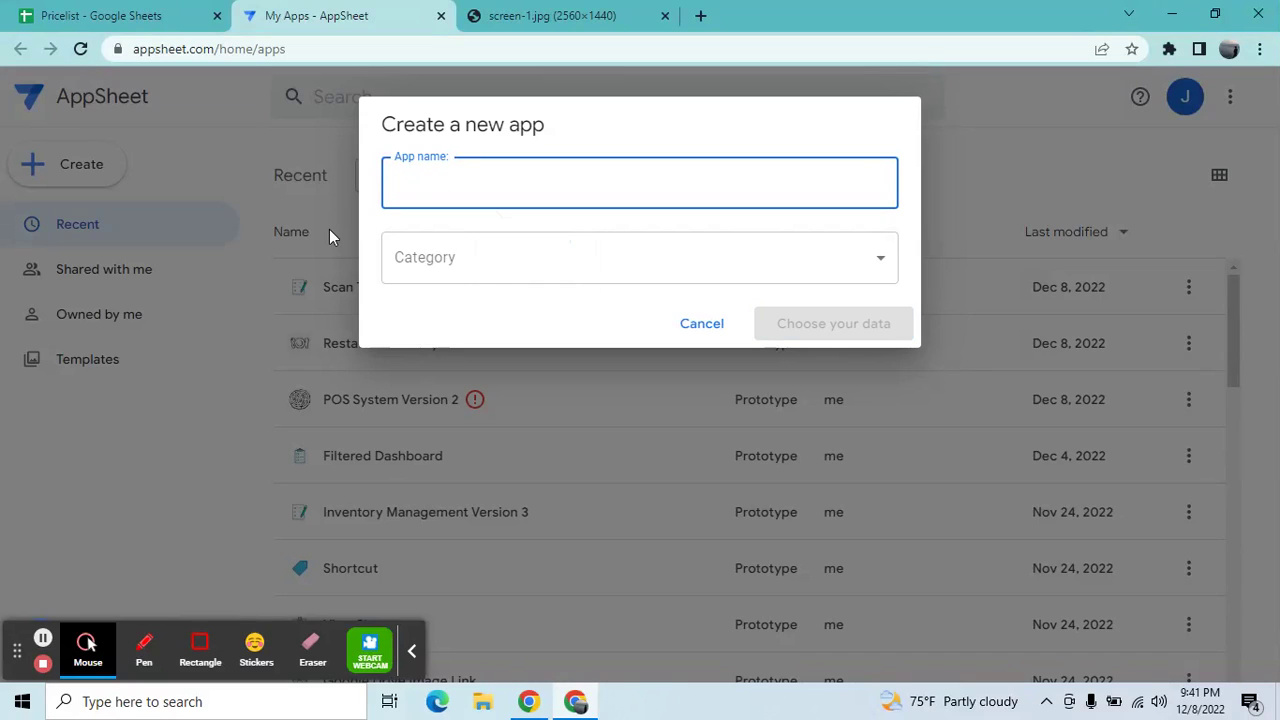
pyautogui.write('SCA')
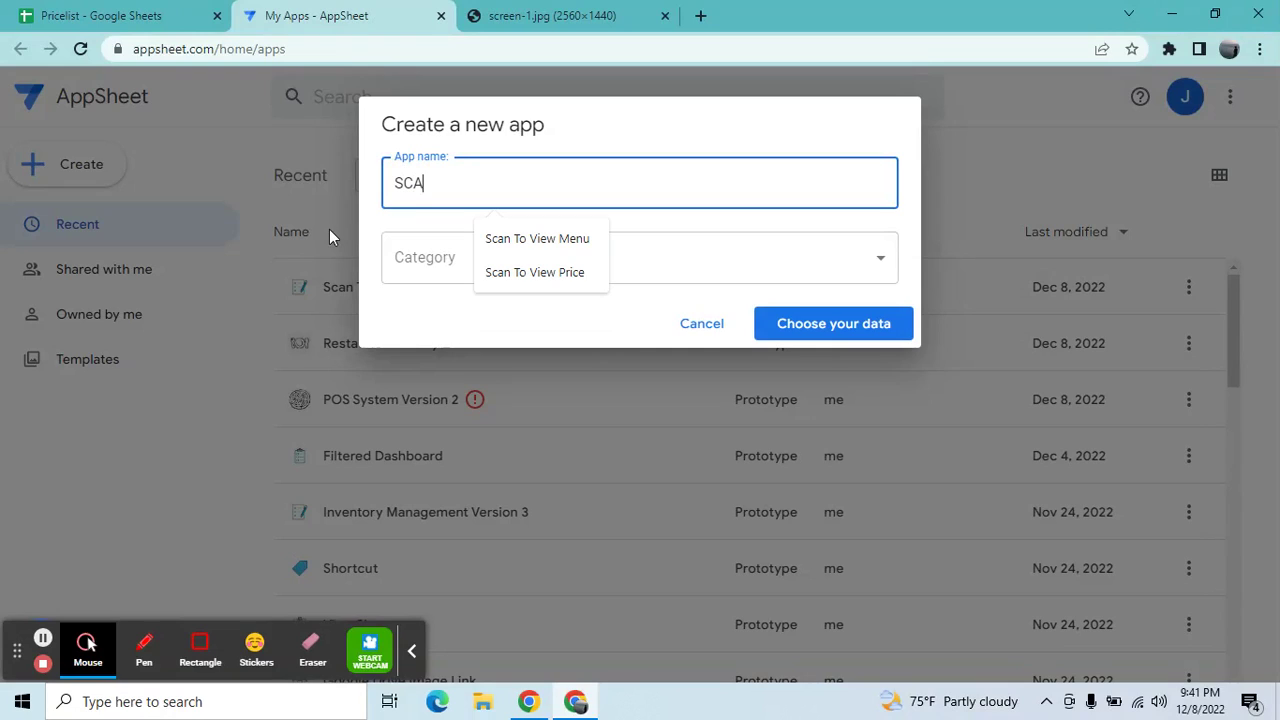
pyautogui.write('N TO CHECK')
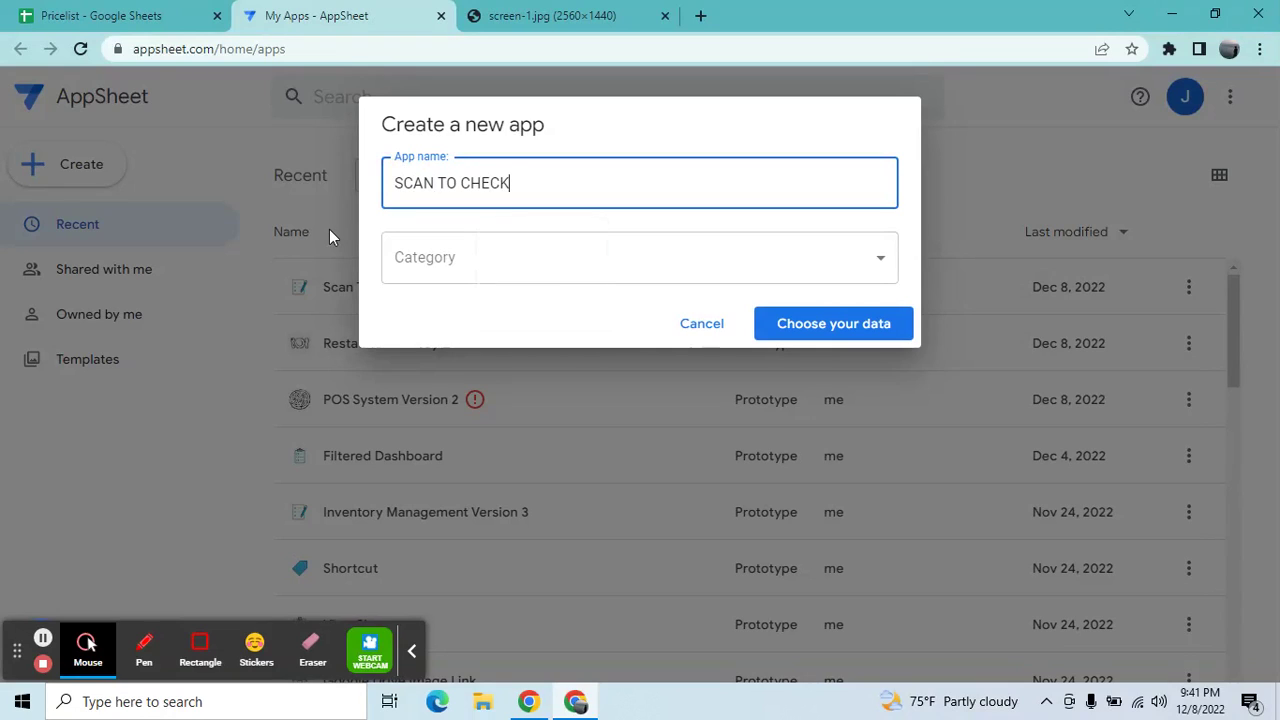
pyautogui.write(' PRICE')
pyautogui.click(527, 288)
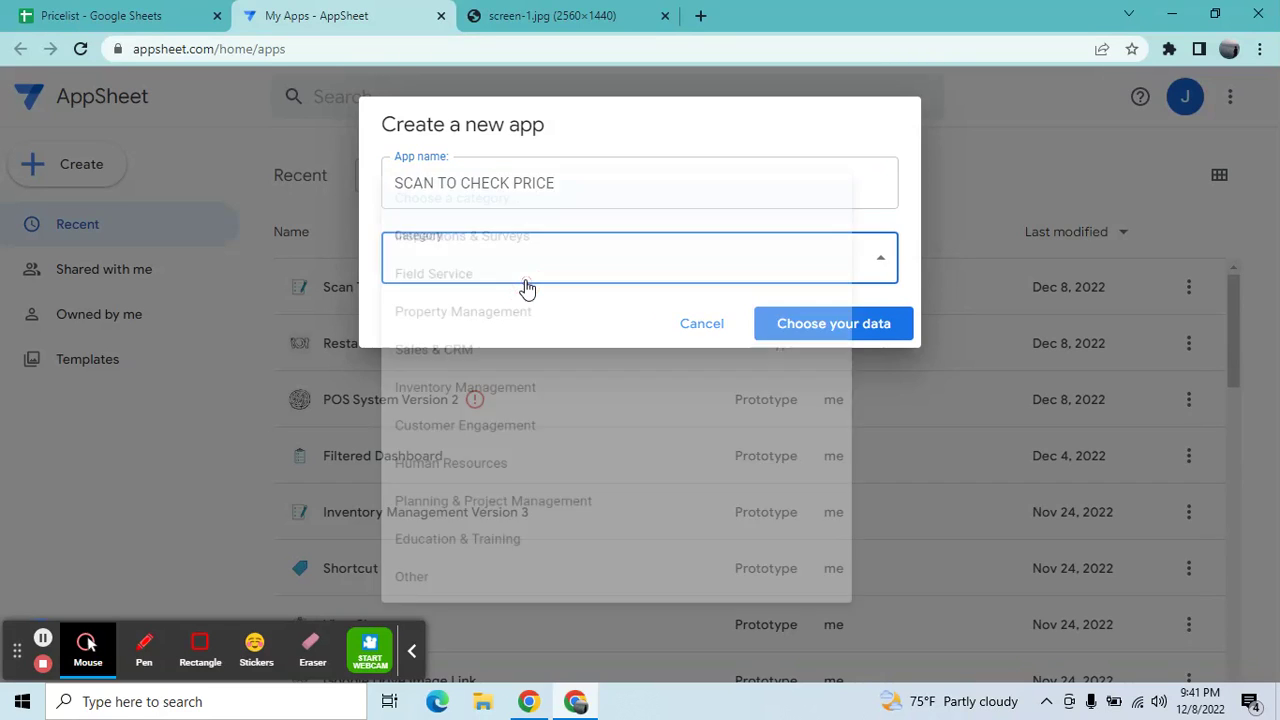
pyautogui.click(470, 592)
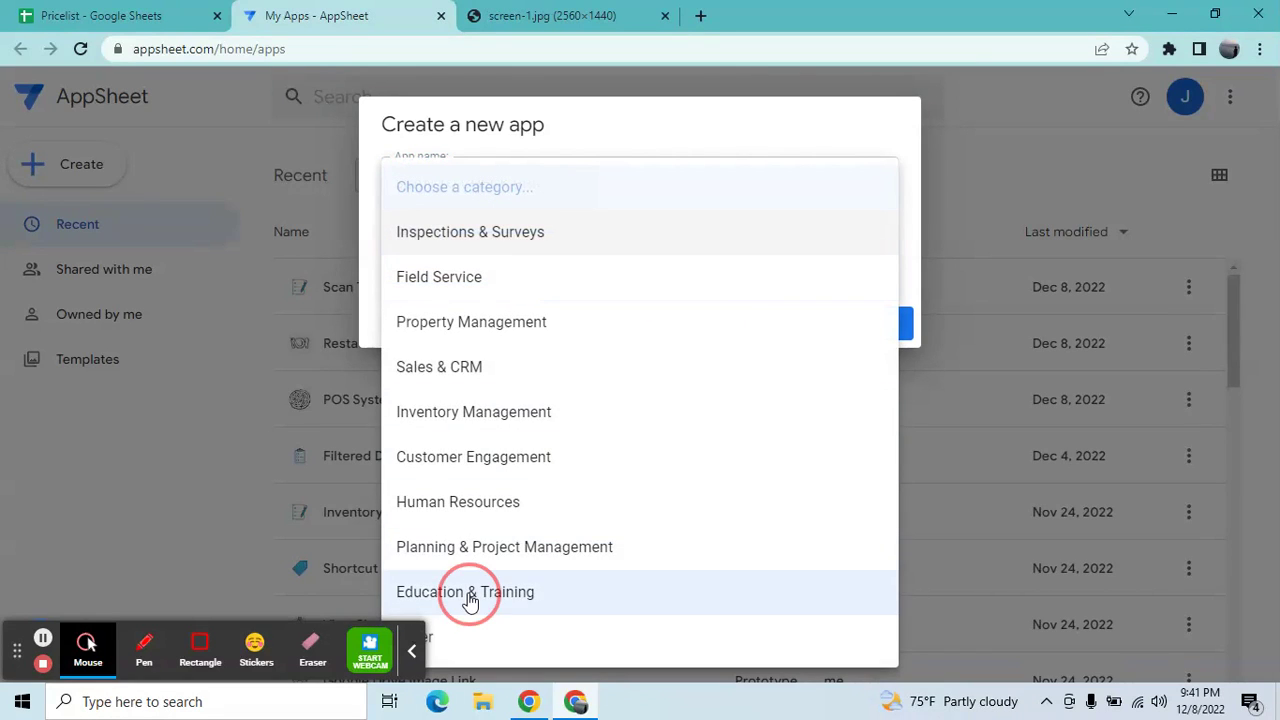
pyautogui.click(805, 335)
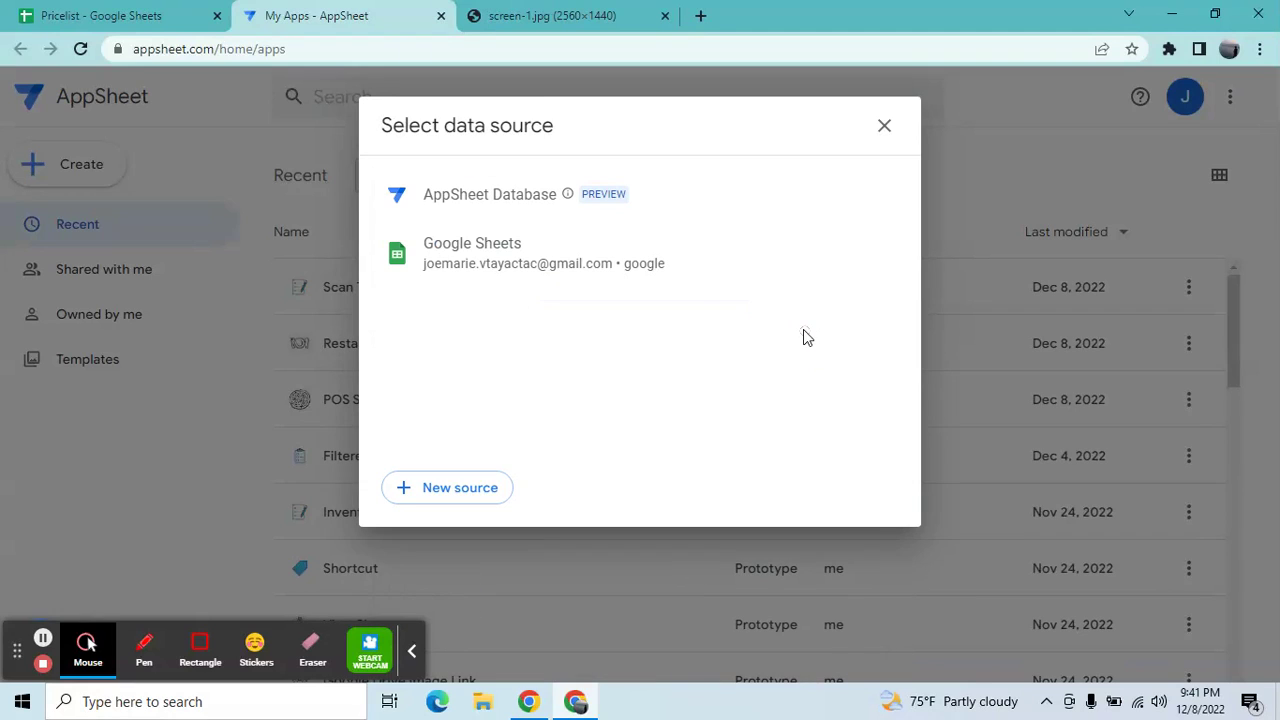
# Step: Use the Pricelist Google Sheets file from the Sample Apps folder as the app's data source
pyautogui.click(491, 247)
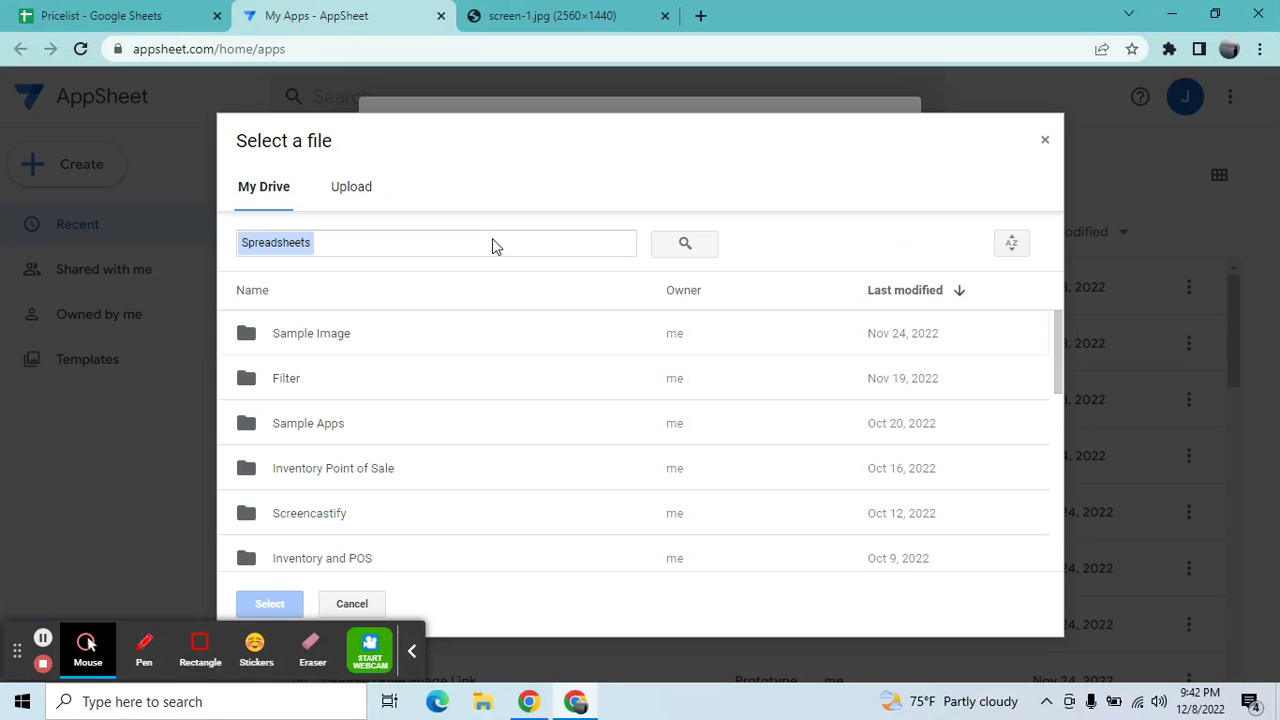
pyautogui.doubleClick(366, 438)
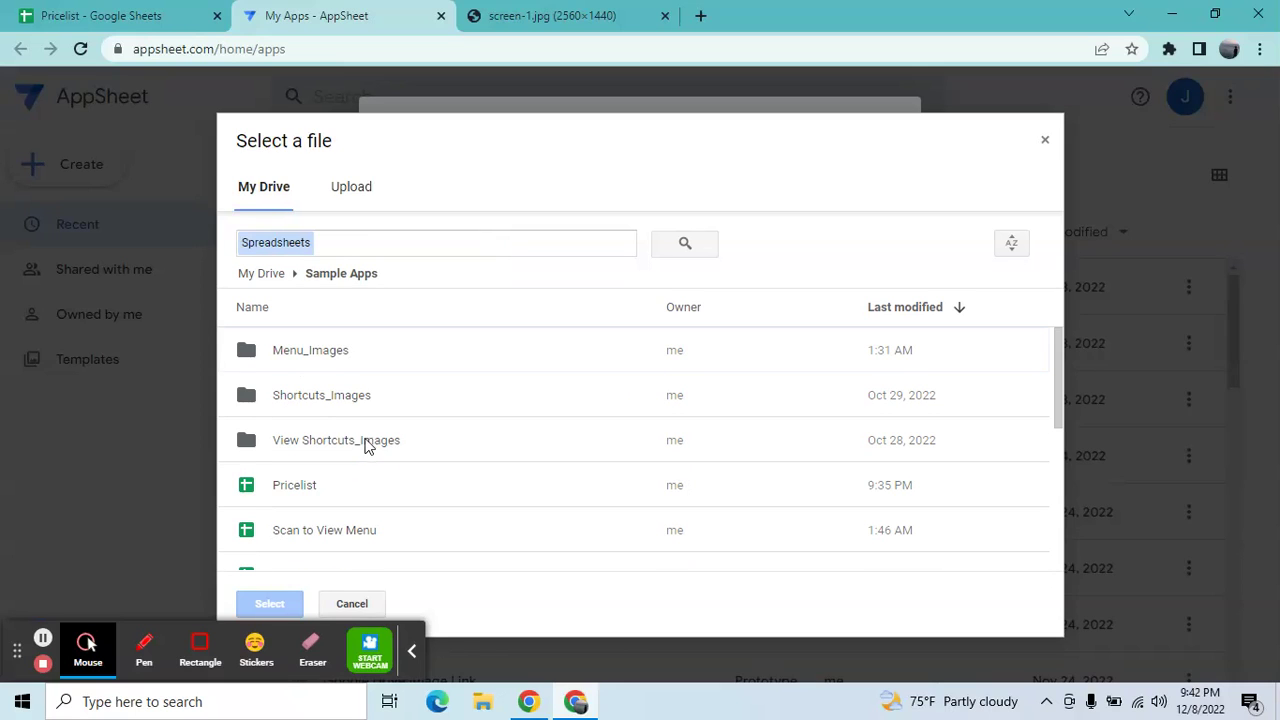
pyautogui.click(338, 490)
pyautogui.click(270, 604)
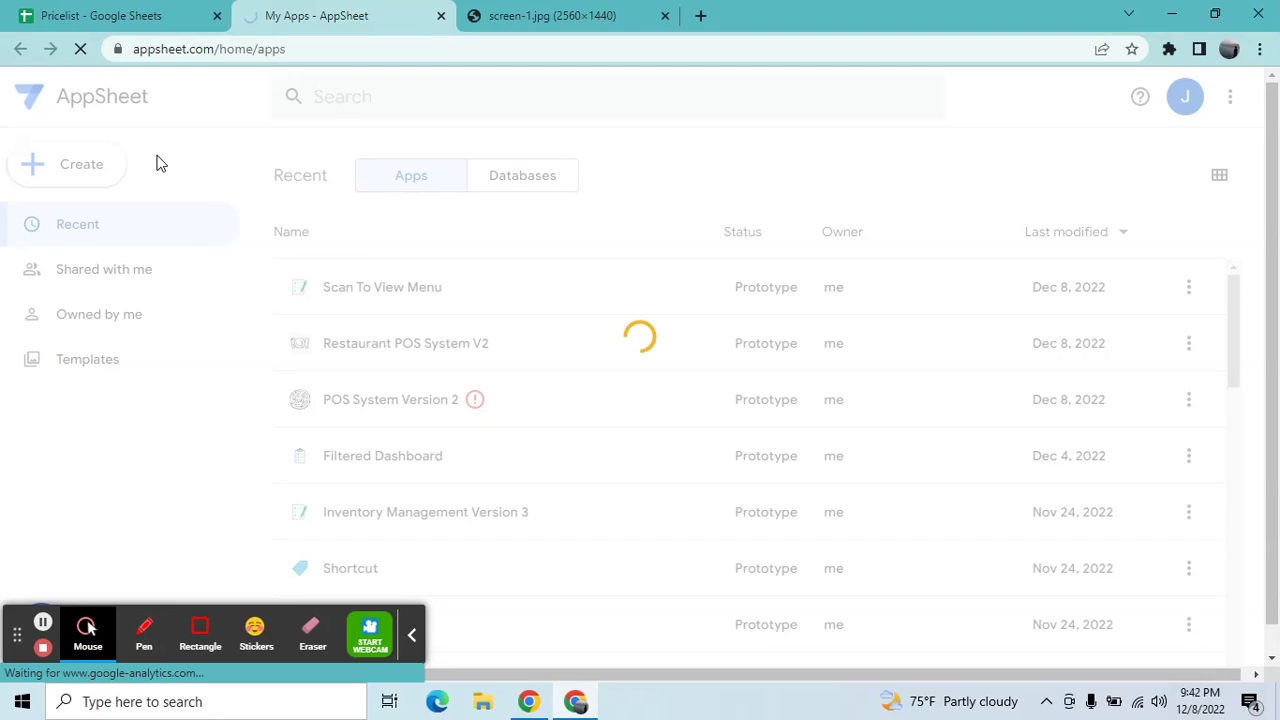
# Step: Return to the SCAN TO CHECK PRICE app and dismiss its welcome message
pyautogui.click(86, 12)
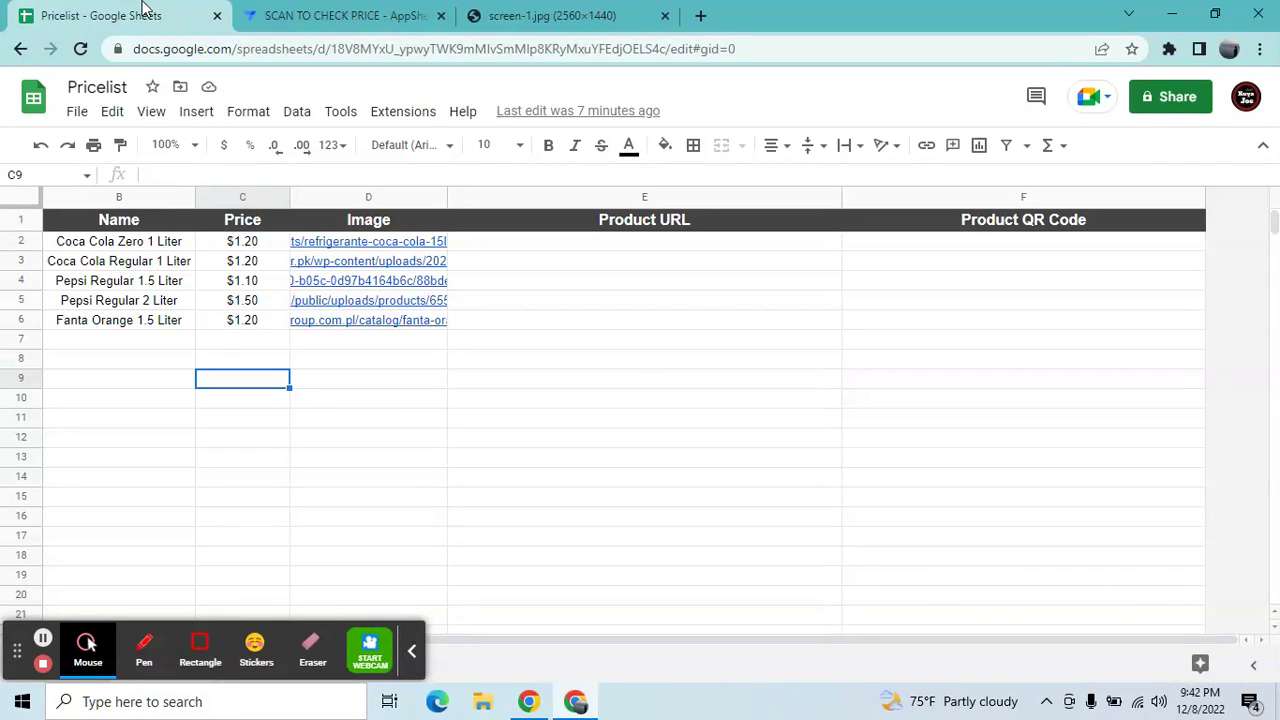
pyautogui.click(316, 8)
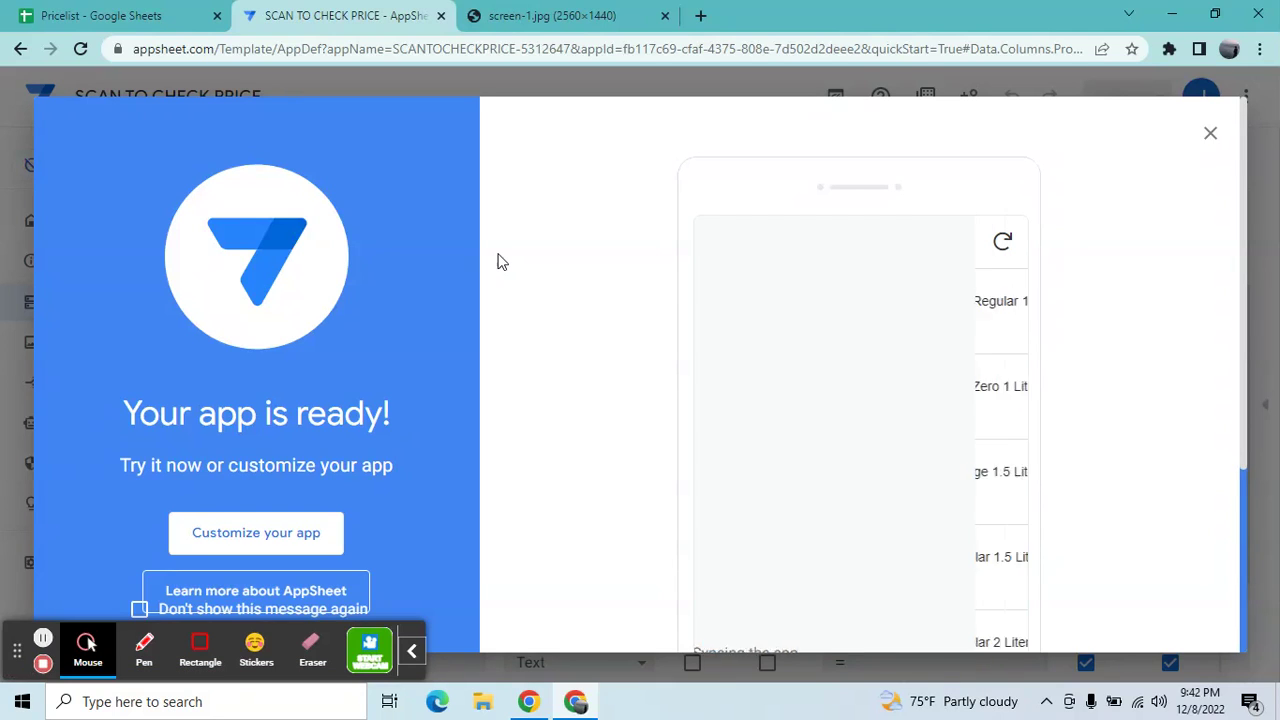
pyautogui.click(1211, 136)
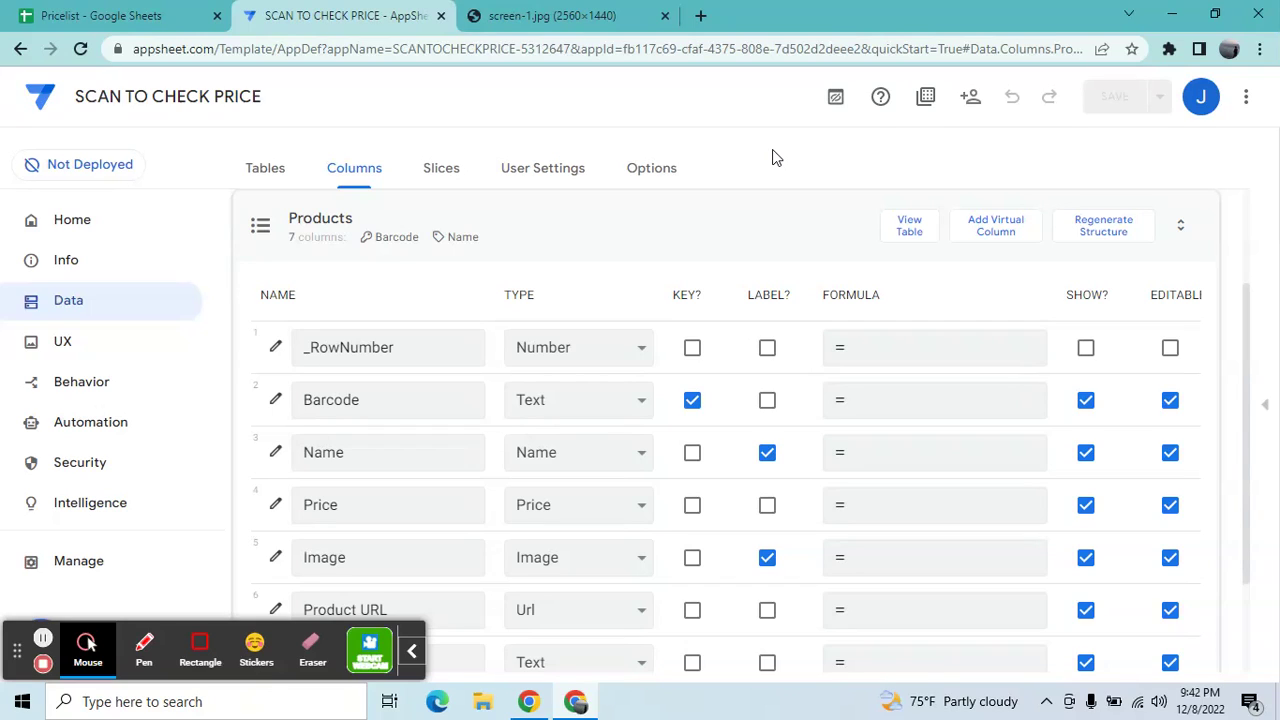
# Step: Collapse and reopen the Products table's column list to examine its types, key and label settings
pyautogui.click(610, 235)
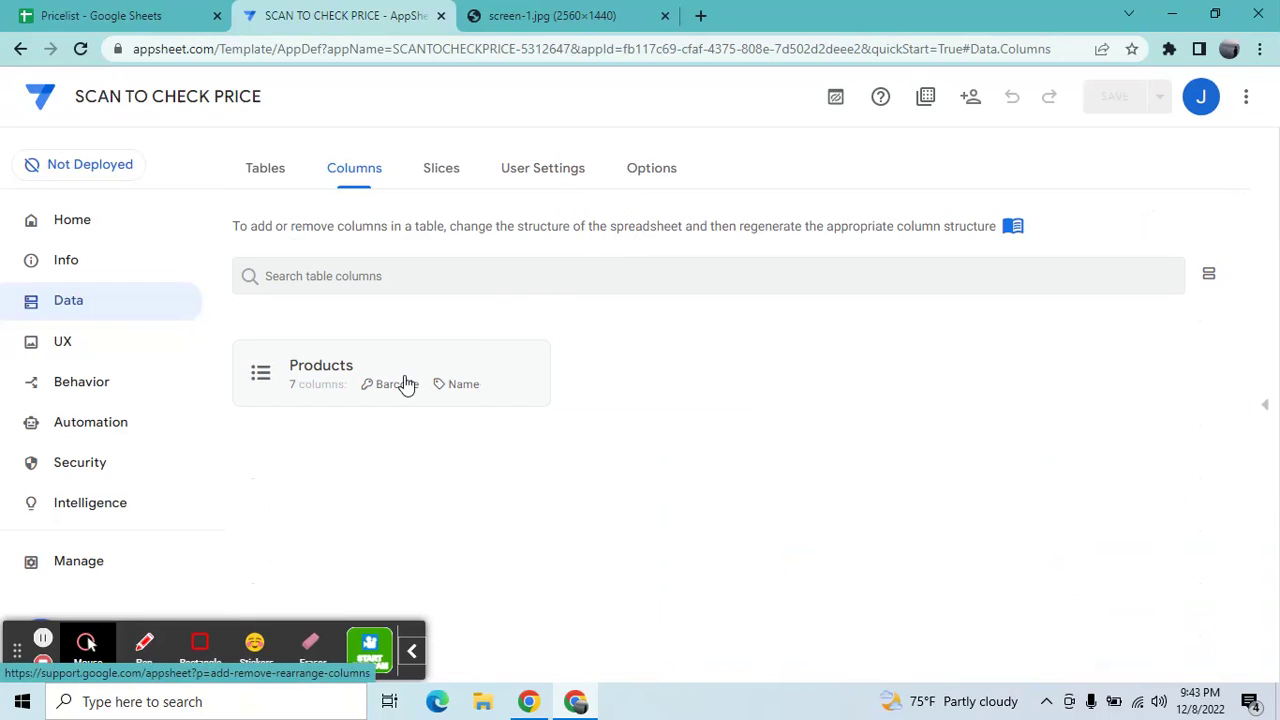
pyautogui.click(405, 384)
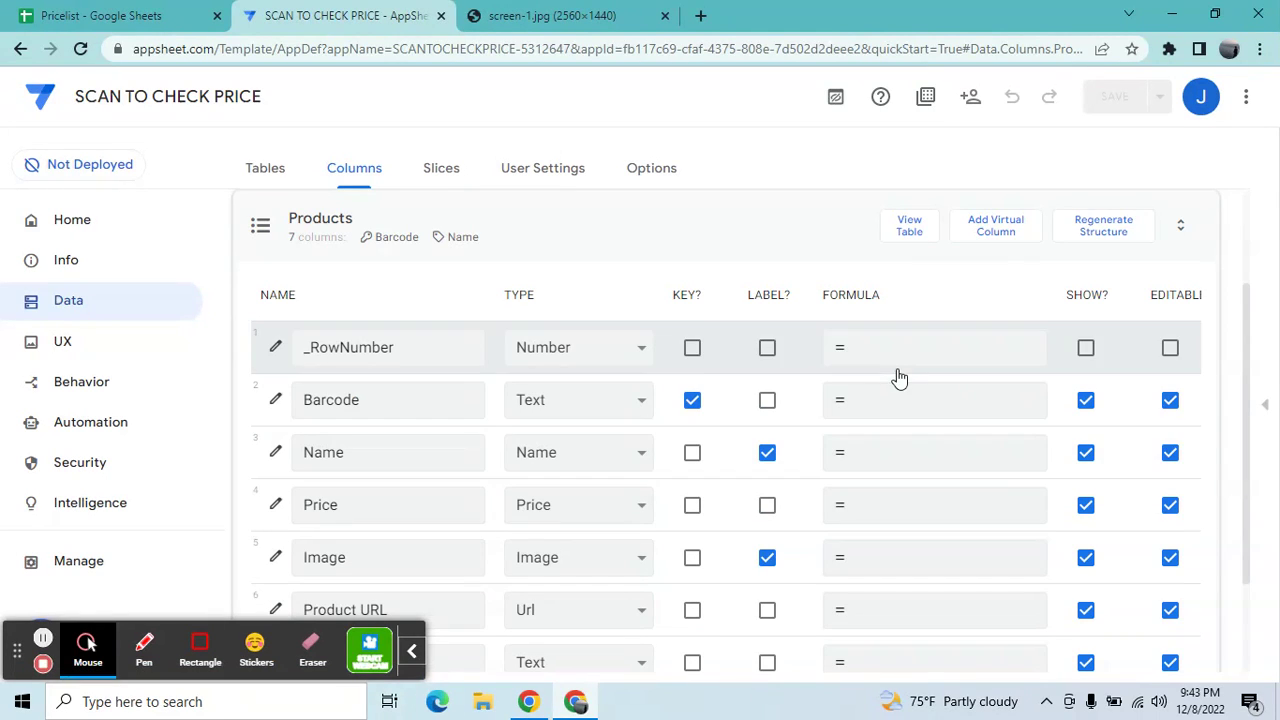
pyautogui.click(1248, 378)
pyautogui.moveTo(1248, 378); pyautogui.dragTo(1248, 375)
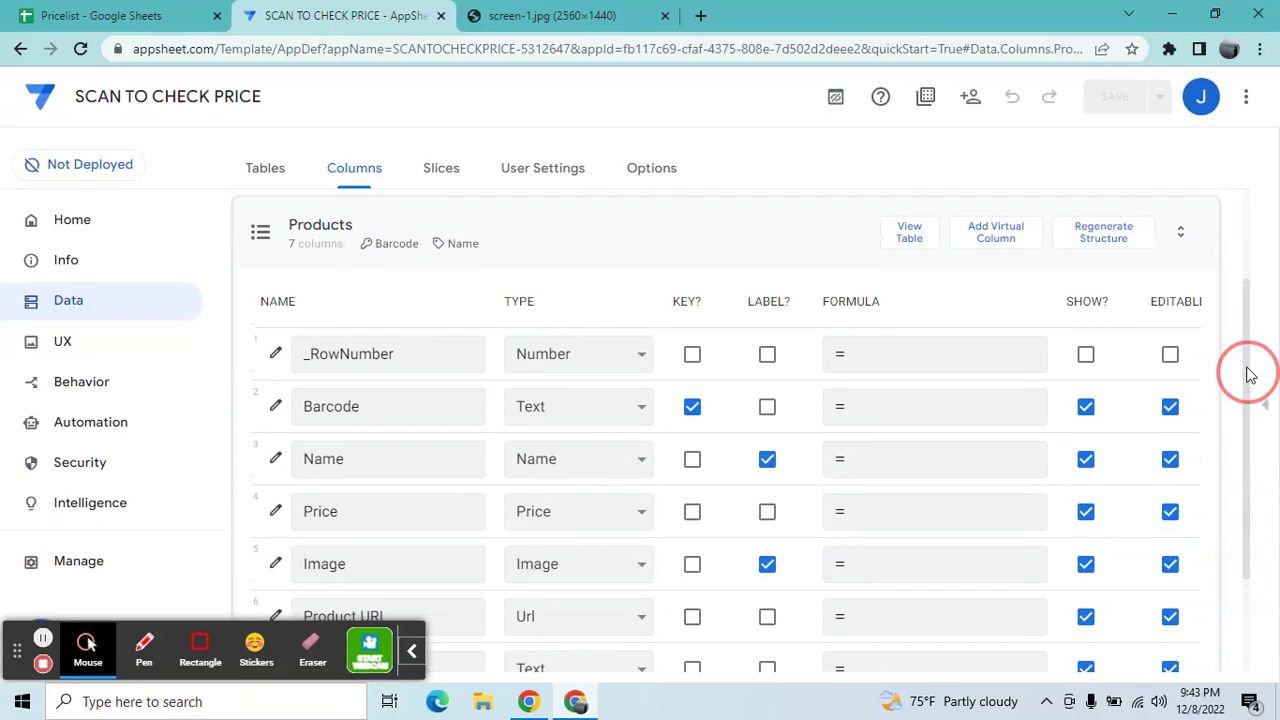
# Step: Set the Price column of the Products table to 3 decimal digits and close its settings
pyautogui.moveTo(1248, 375); pyautogui.dragTo(1237, 449)
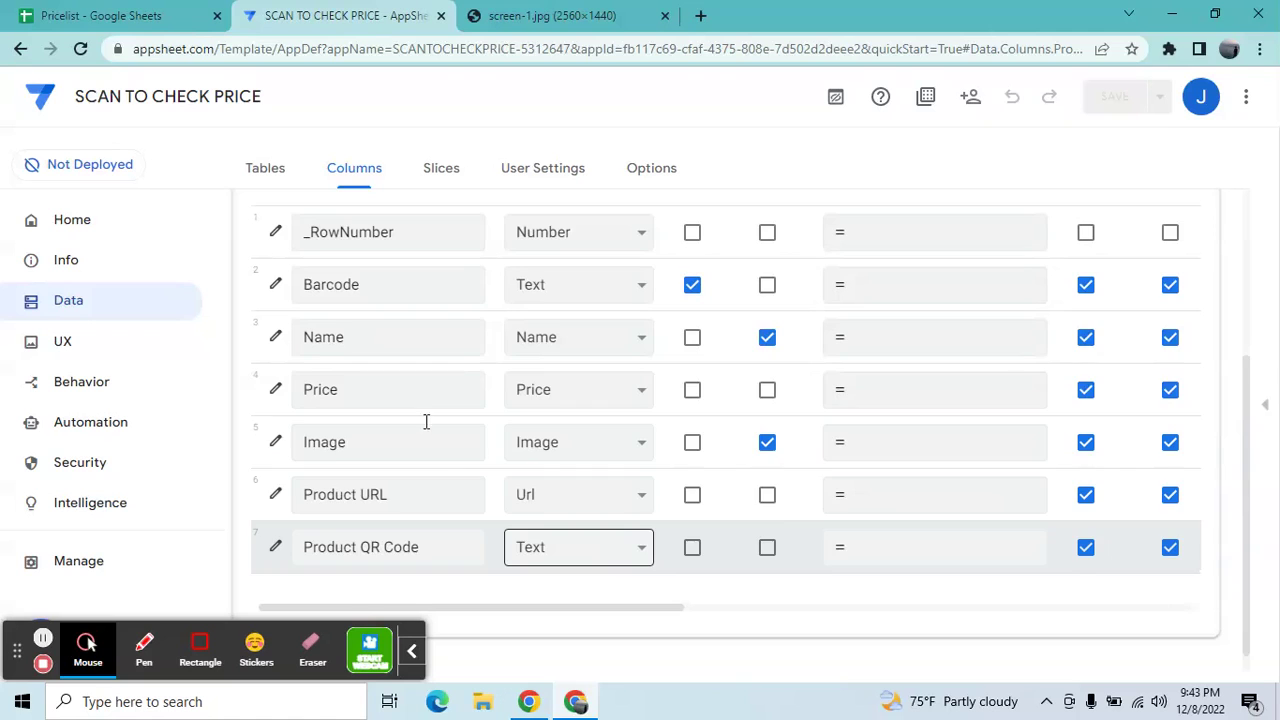
pyautogui.click(268, 393)
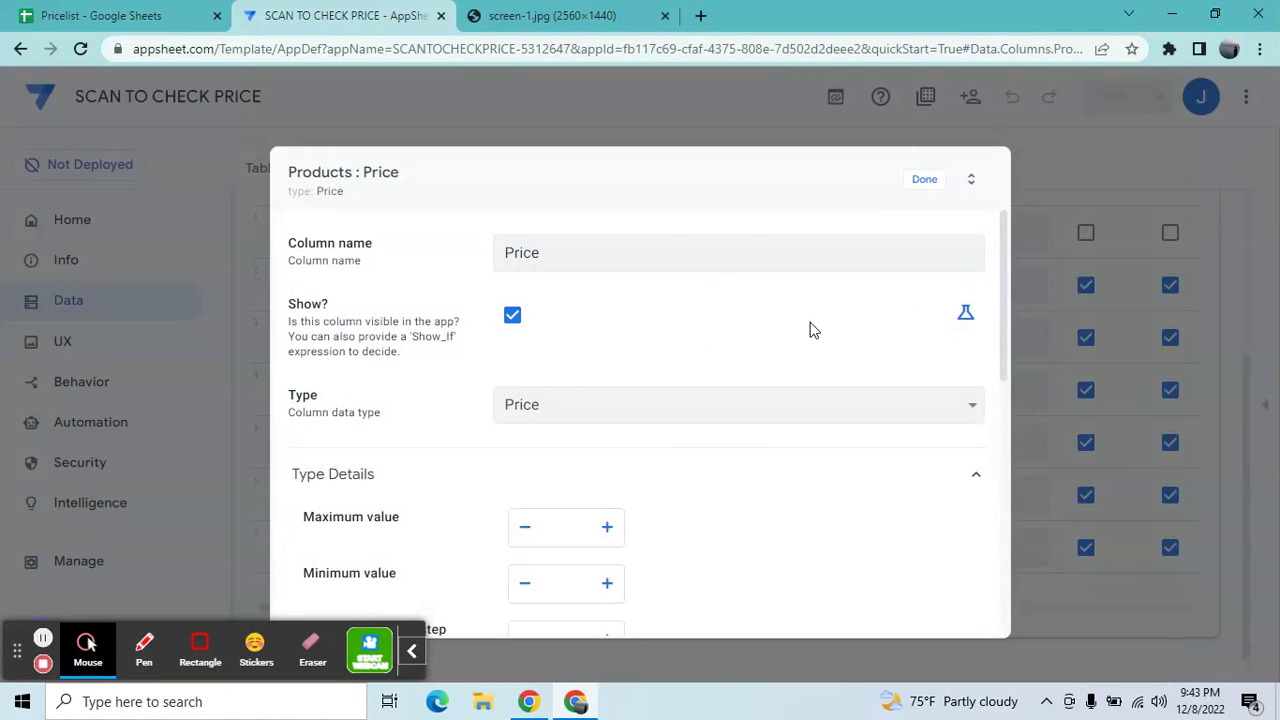
pyautogui.moveTo(1005, 308); pyautogui.dragTo(997, 457)
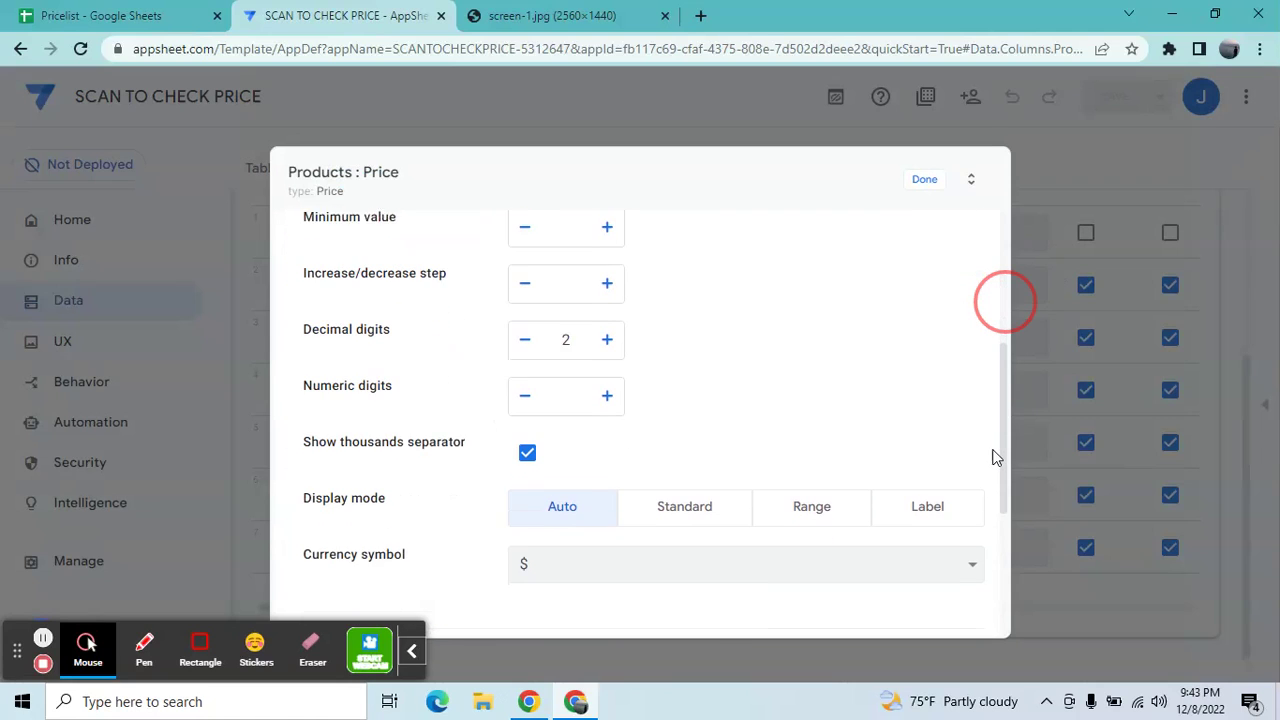
pyautogui.click(608, 322)
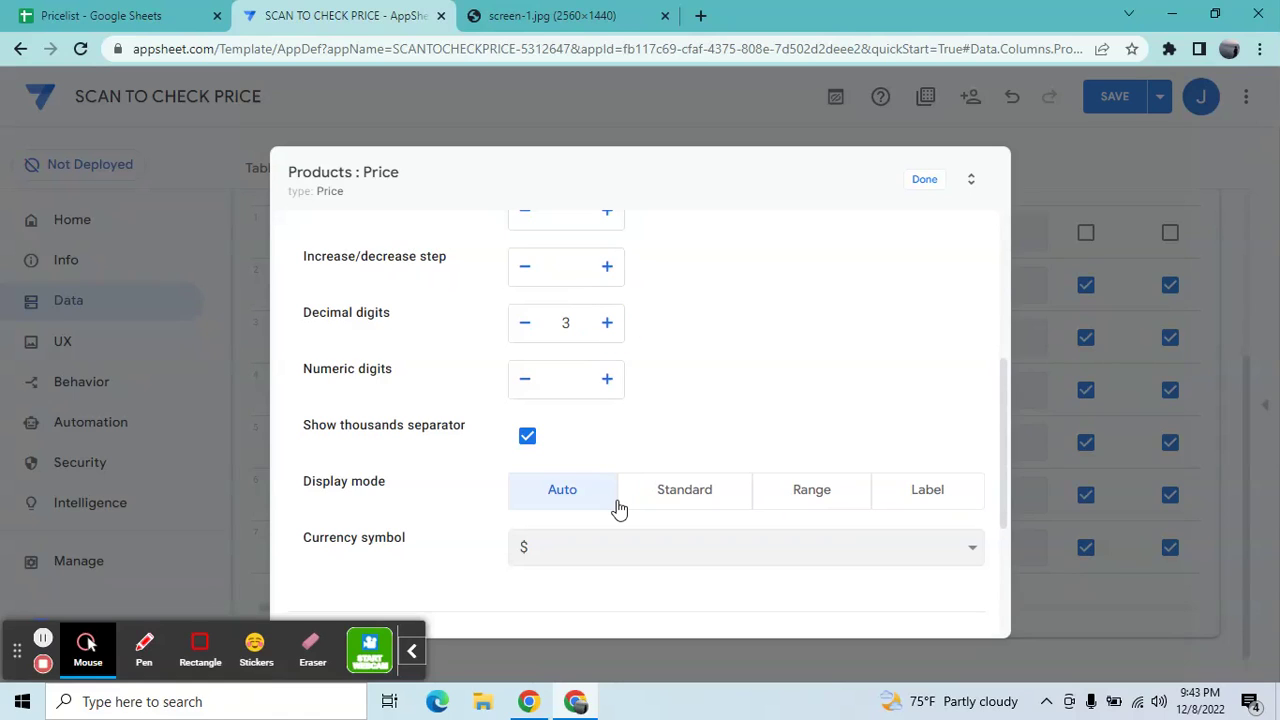
pyautogui.click(925, 180)
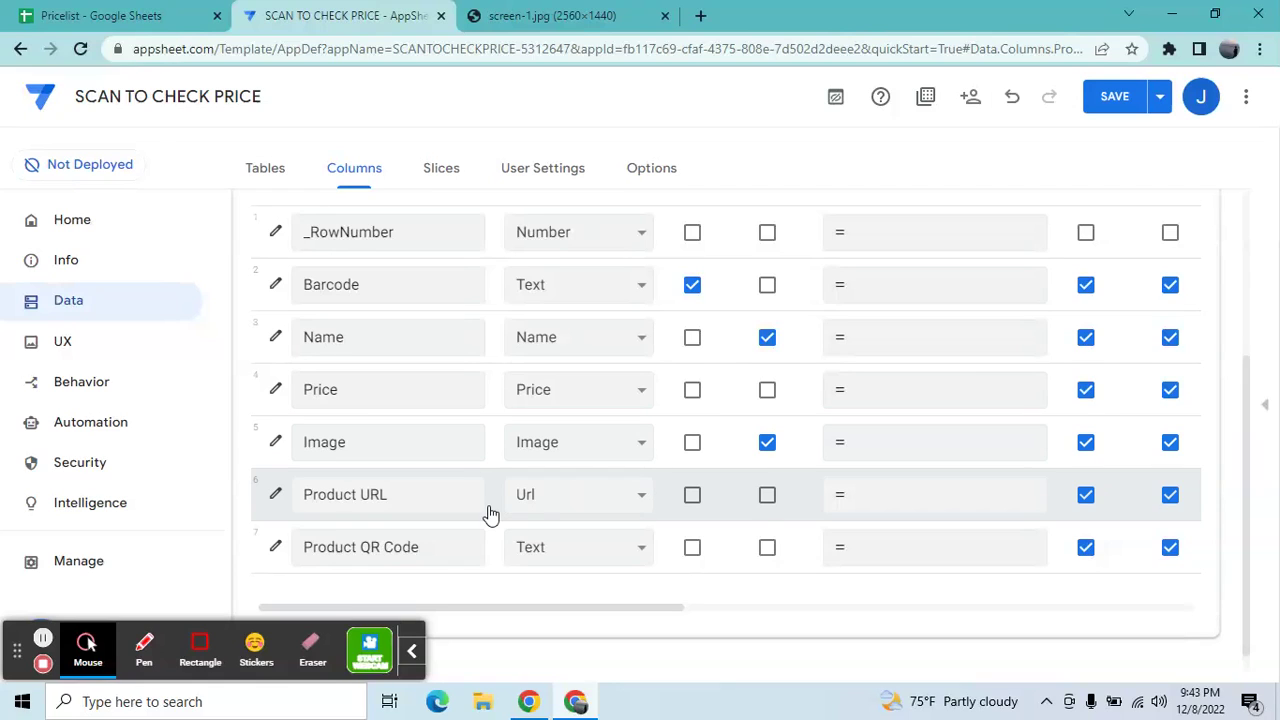
# Step: Change the Product QR Code column's type to Image in the Products table
pyautogui.click(545, 545)
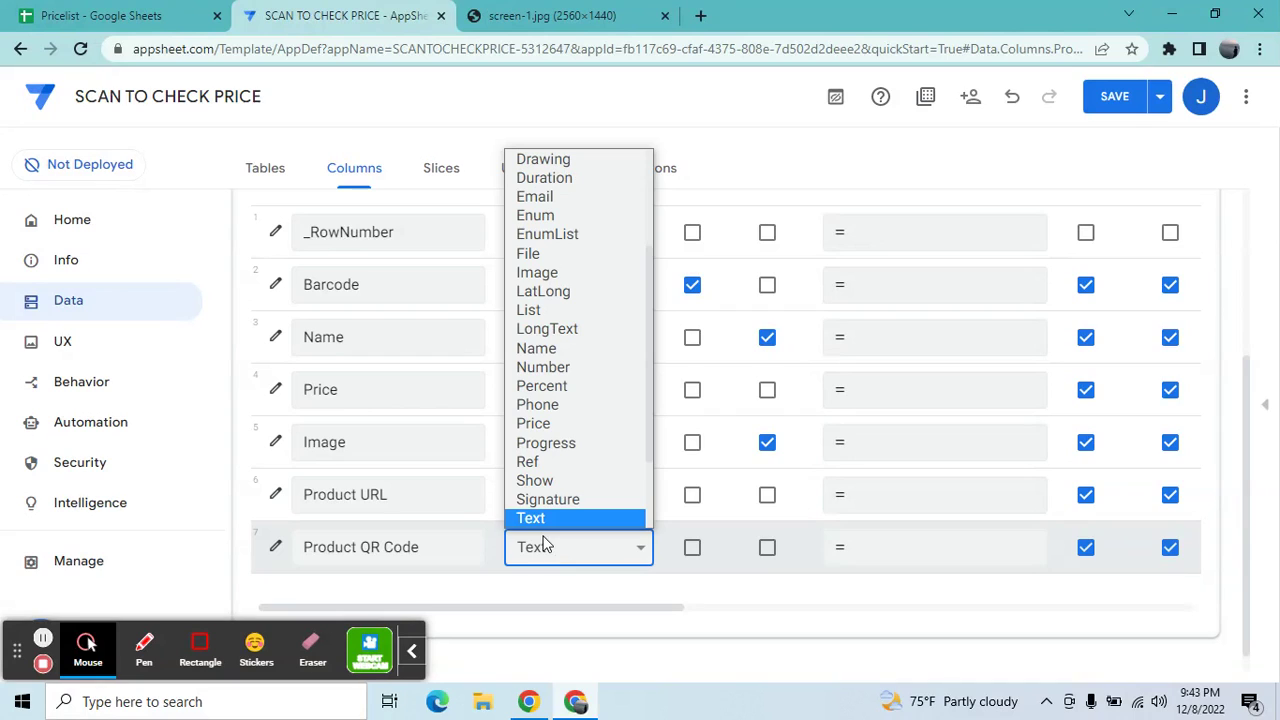
pyautogui.press('i')
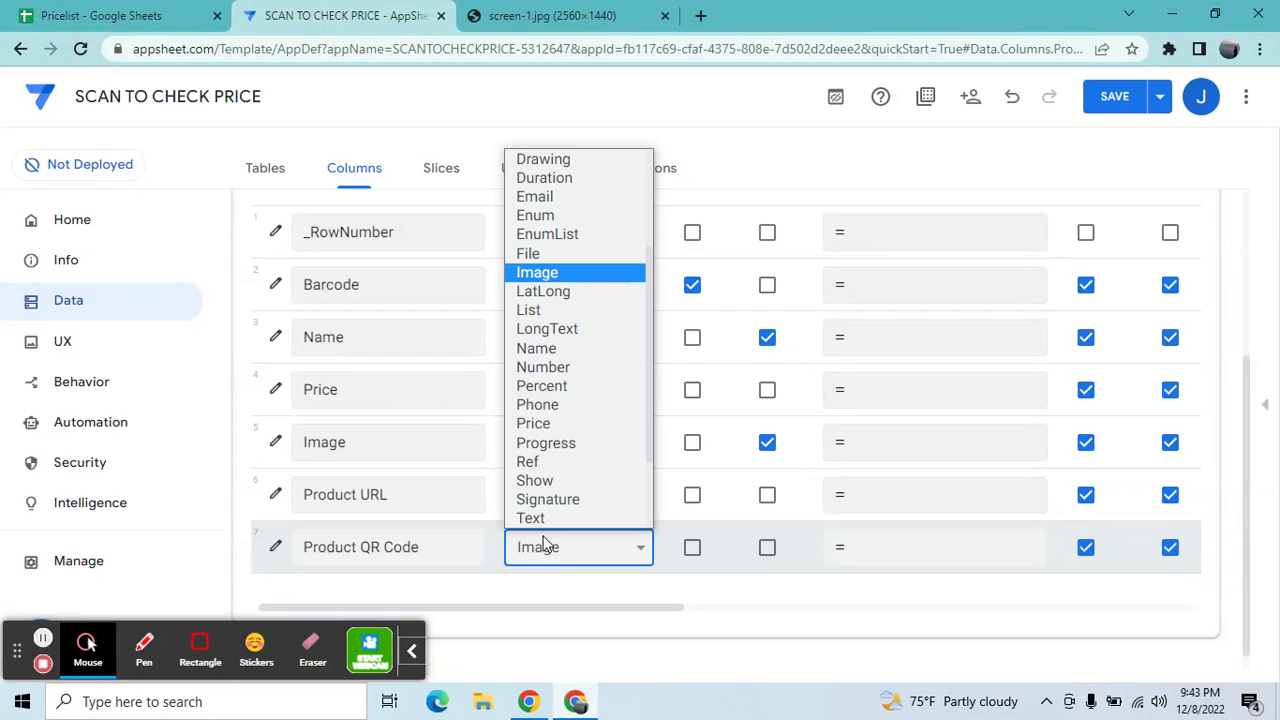
pyautogui.click(585, 278)
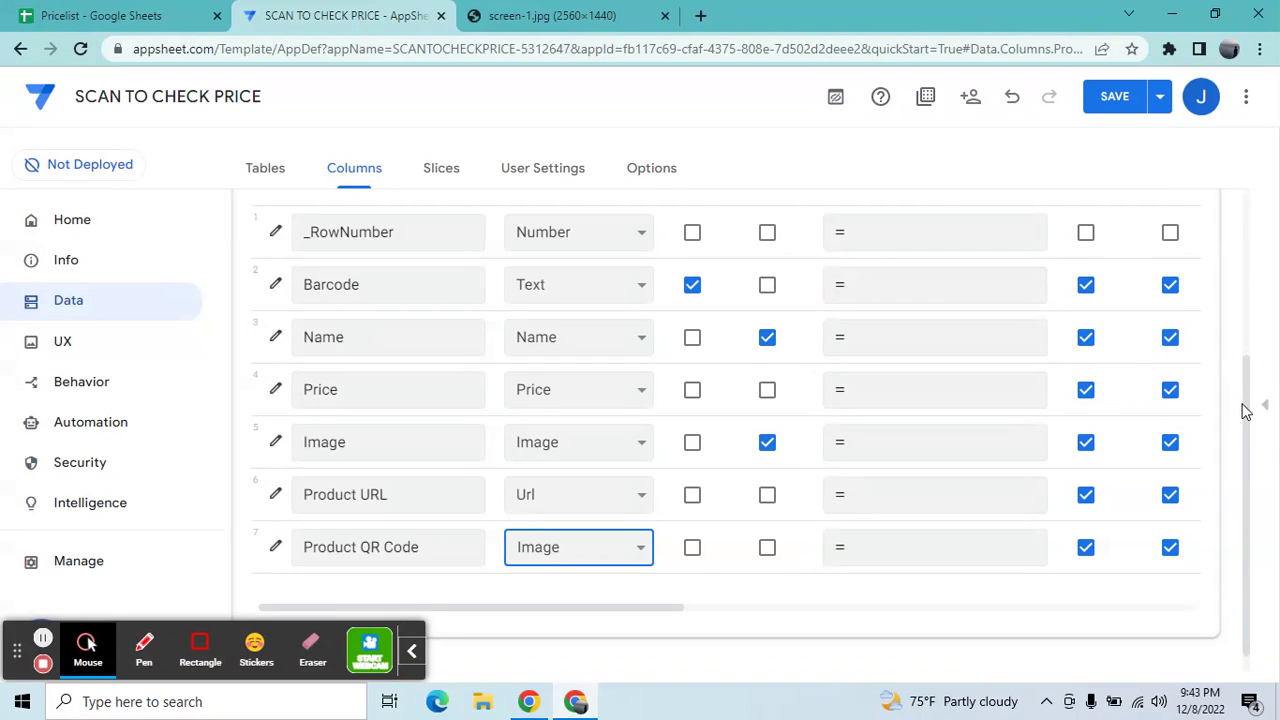
pyautogui.moveTo(1248, 412)
pyautogui.mouseDown()
pyautogui.moveTo(1248, 341)
pyautogui.moveTo(1243, 403)
pyautogui.mouseUp()
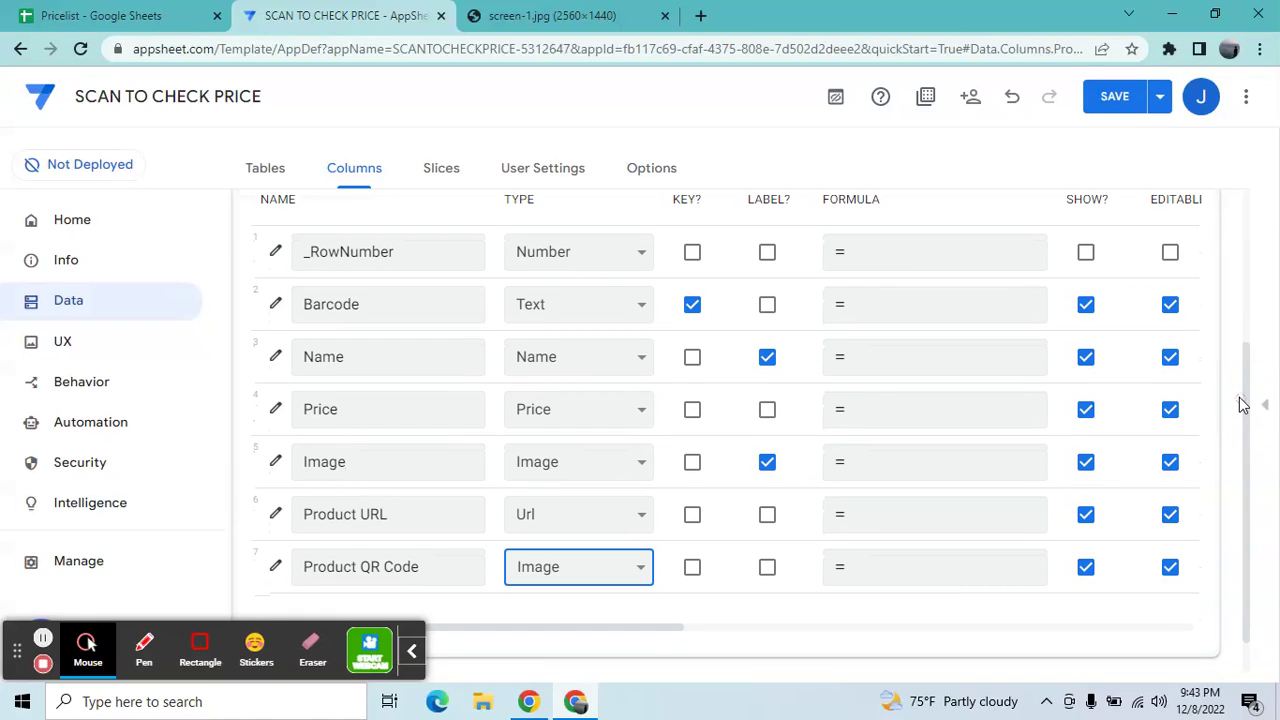
# Step: Switch to the Pricelist sheet and examine the first product's row across the Barcode, Name, Price, Image, Product URL and Product QR Code columns
pyautogui.click(153, 10)
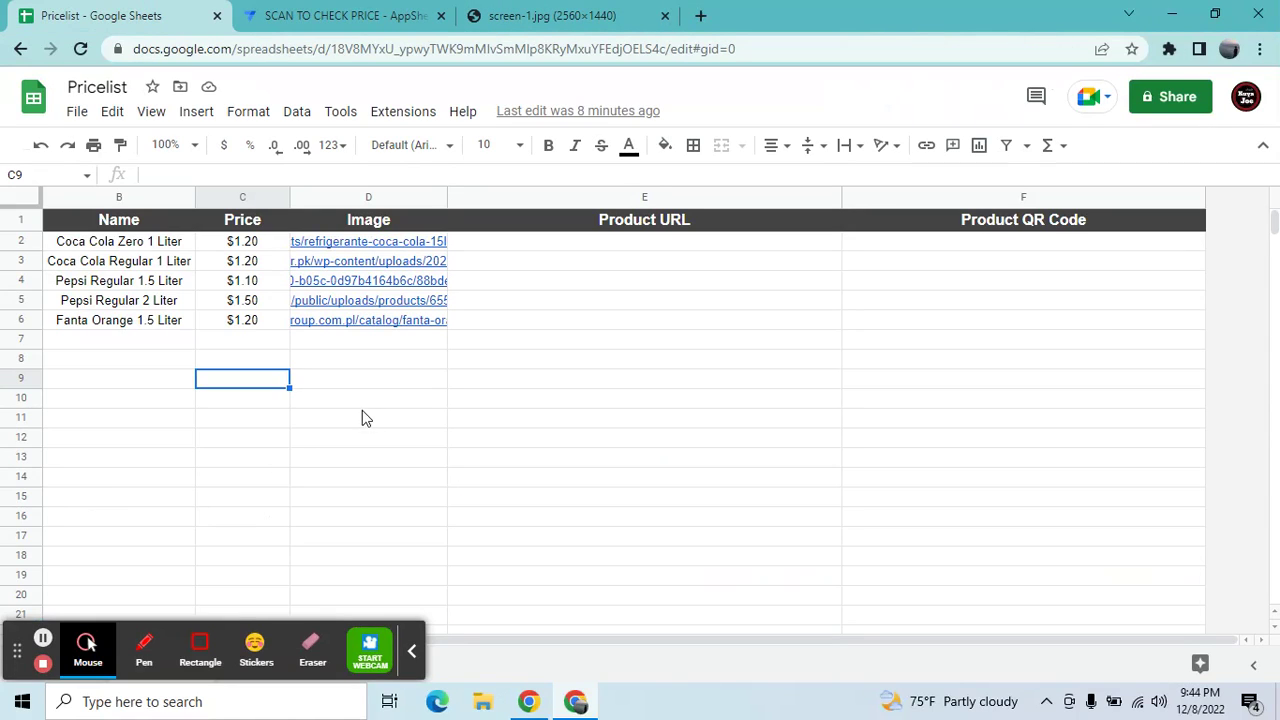
pyautogui.click(142, 248)
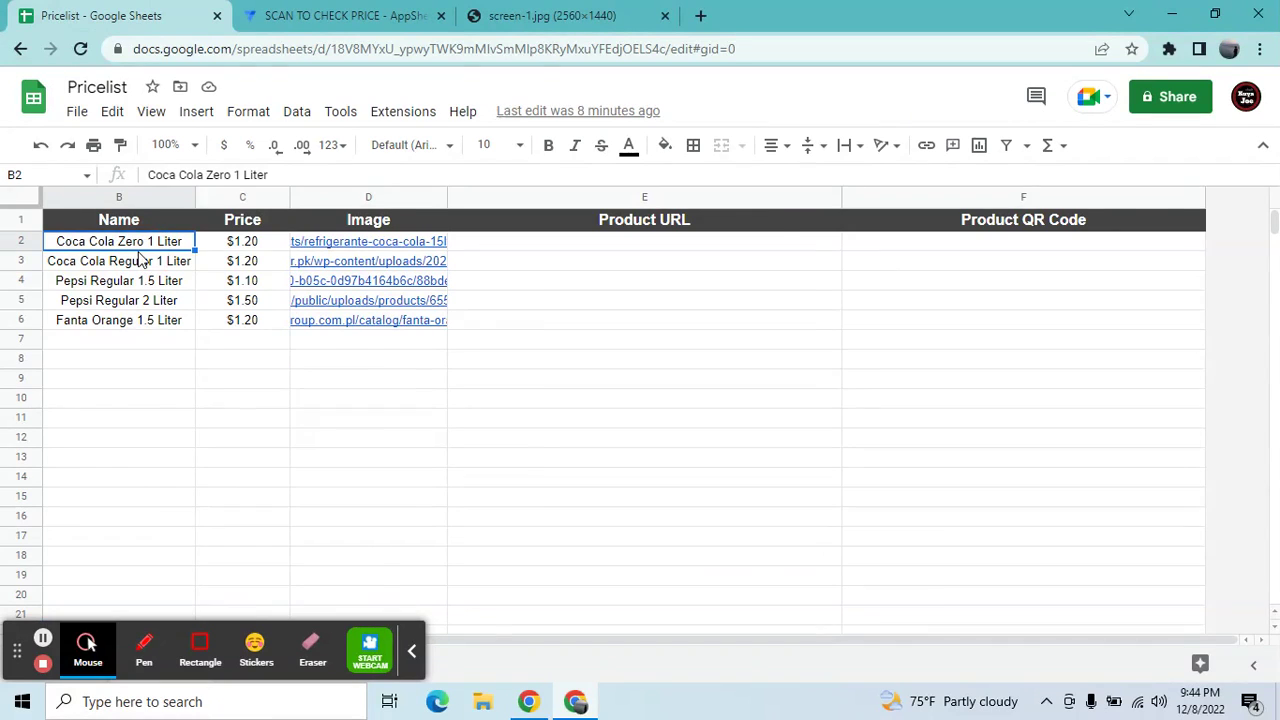
pyautogui.press('Left')
pyautogui.press('Right')
pyautogui.press('Right')
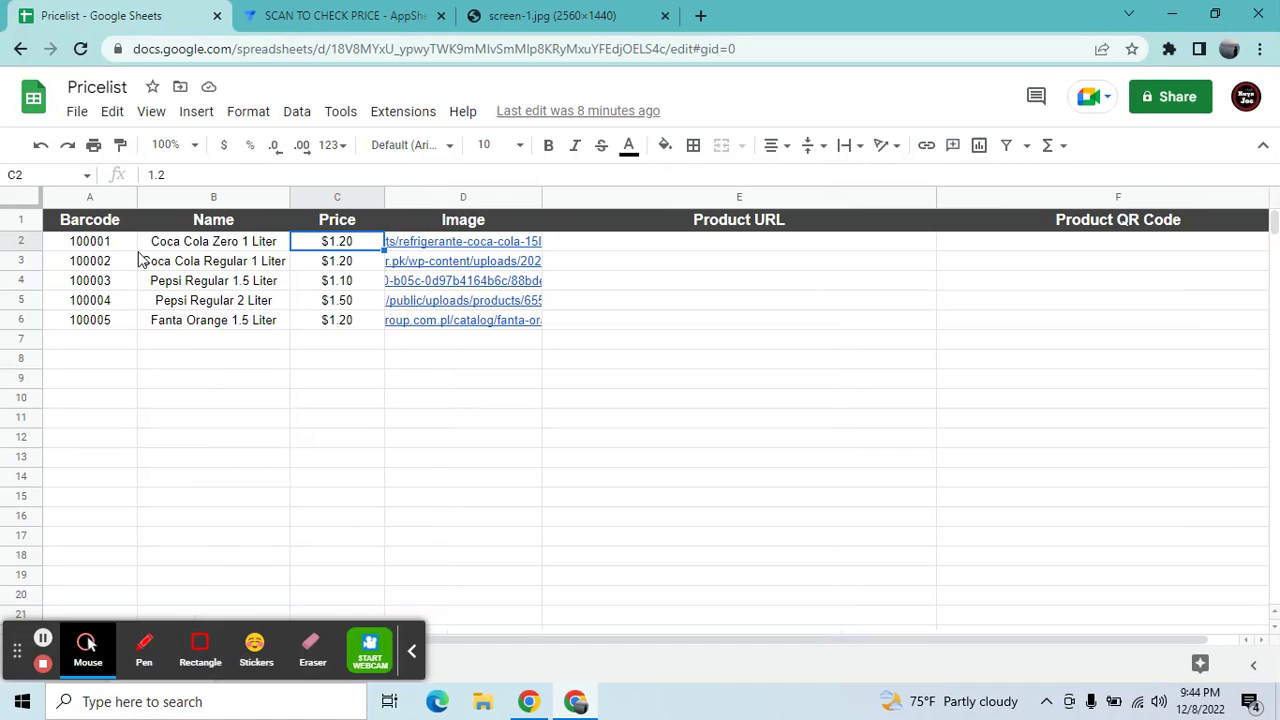
pyautogui.press('Right')
pyautogui.press('Right')
pyautogui.press('Right')
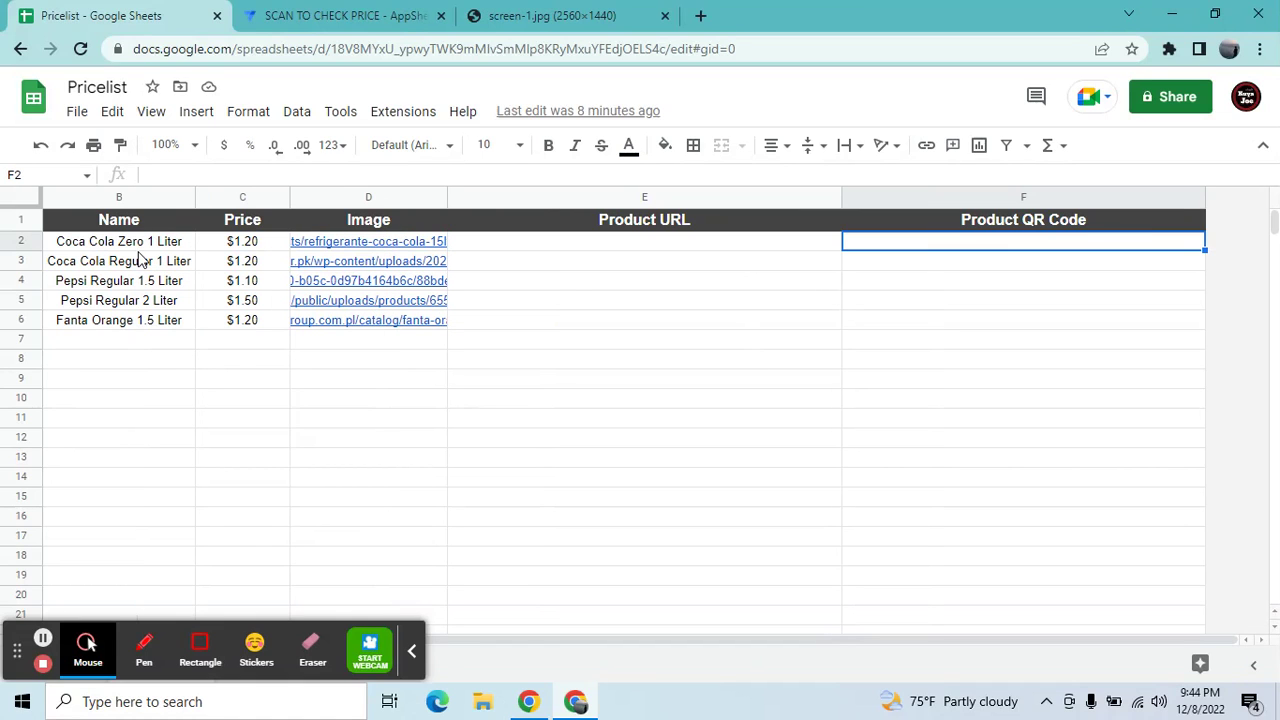
pyautogui.press('Left')
pyautogui.press('Left')
pyautogui.press('Left')
pyautogui.press('Left')
pyautogui.press('Left')
pyautogui.press('Right')
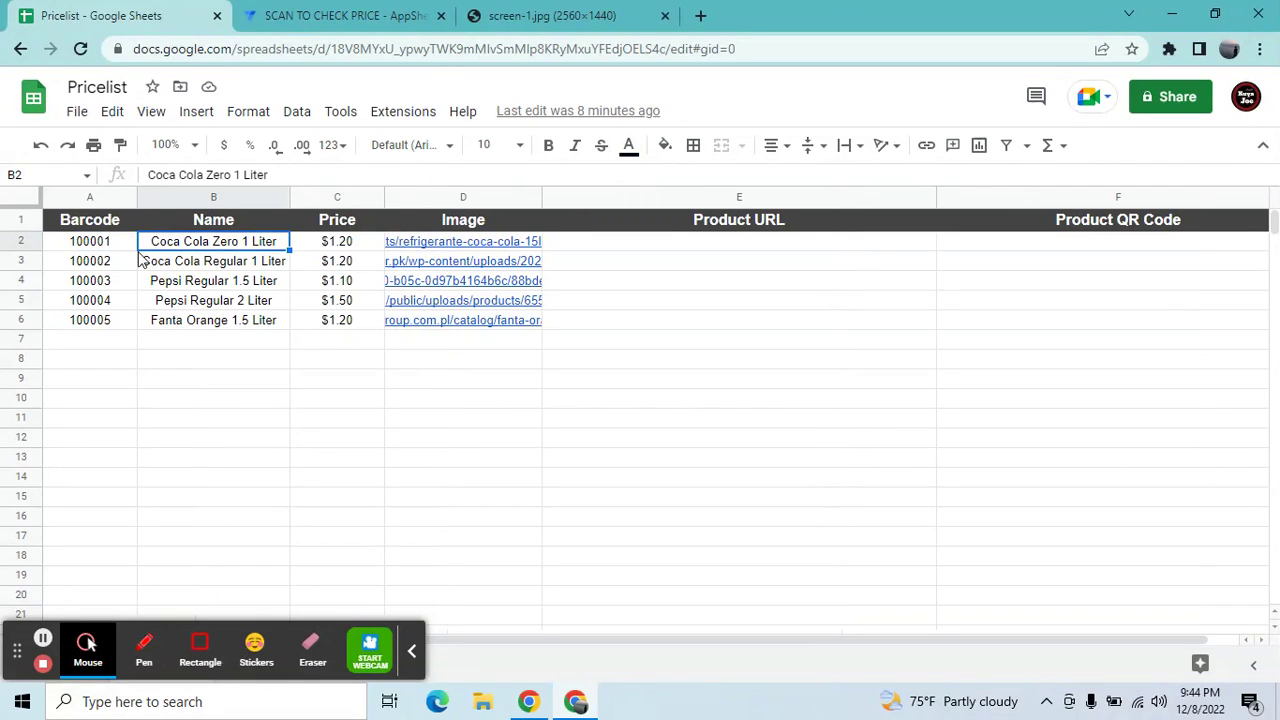
pyautogui.press('Right')
pyautogui.press('Right')
pyautogui.press('Right')
pyautogui.press('Right')
pyautogui.press('Left')
pyautogui.press('Left')
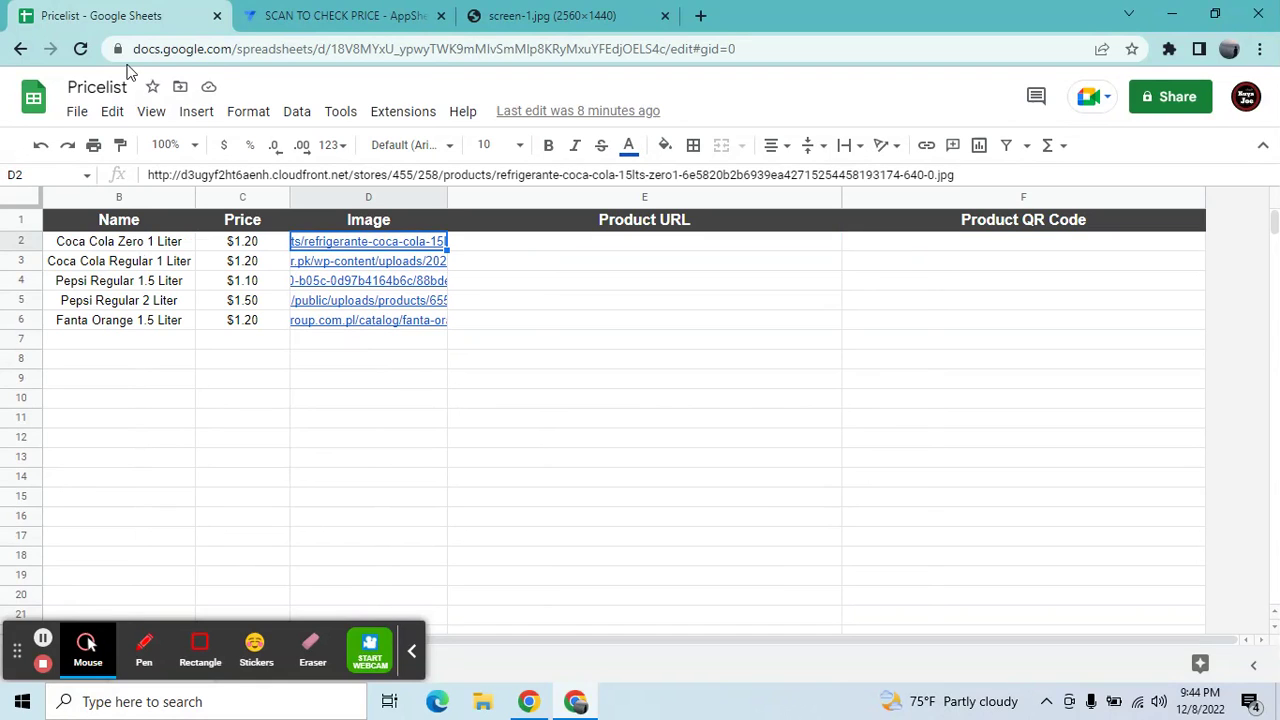
# Step: Return to the SCAN TO CHECK PRICE app, go to its UX views and clear the view search filter
pyautogui.click(298, 12)
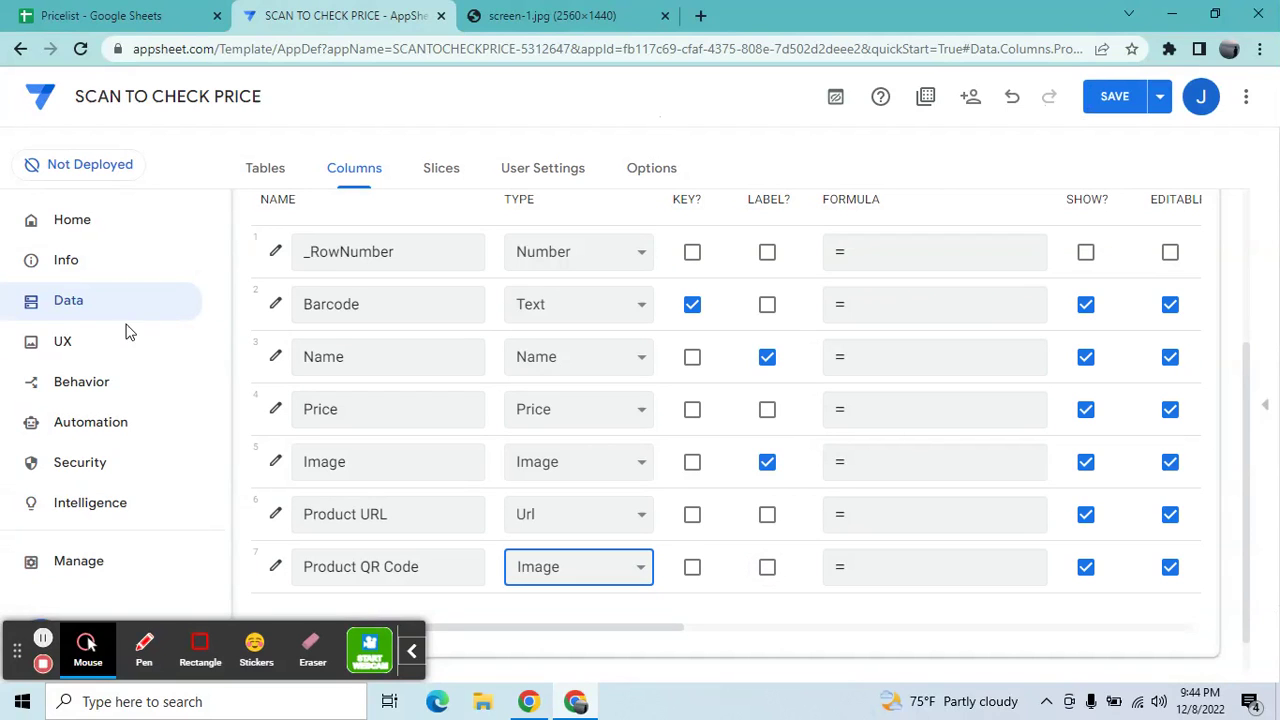
pyautogui.click(78, 345)
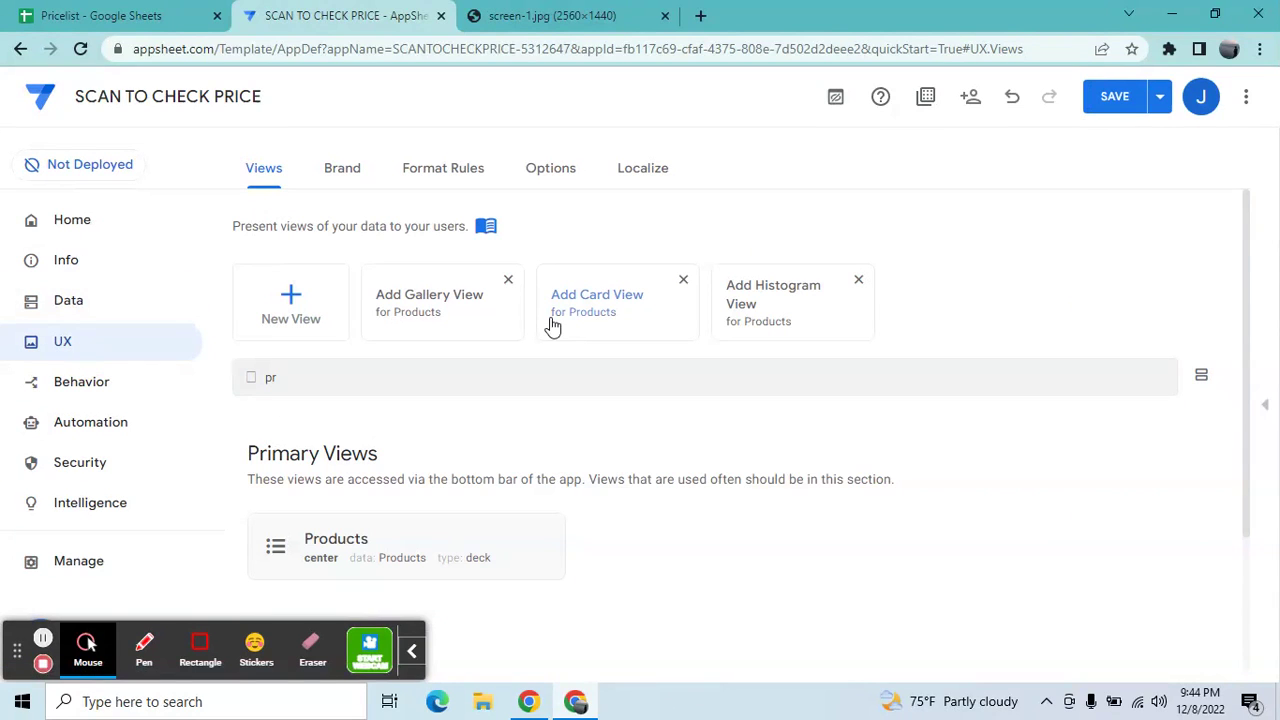
pyautogui.click(1250, 279)
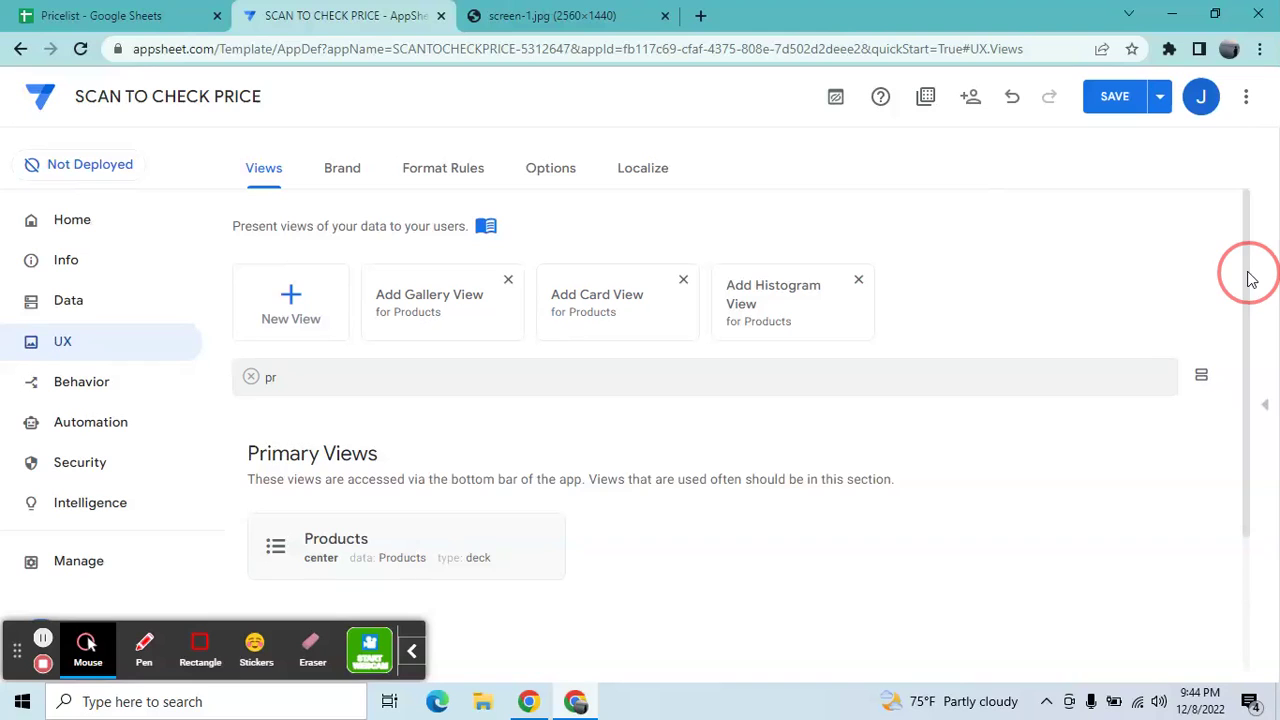
pyautogui.moveTo(1250, 279); pyautogui.dragTo(1234, 363)
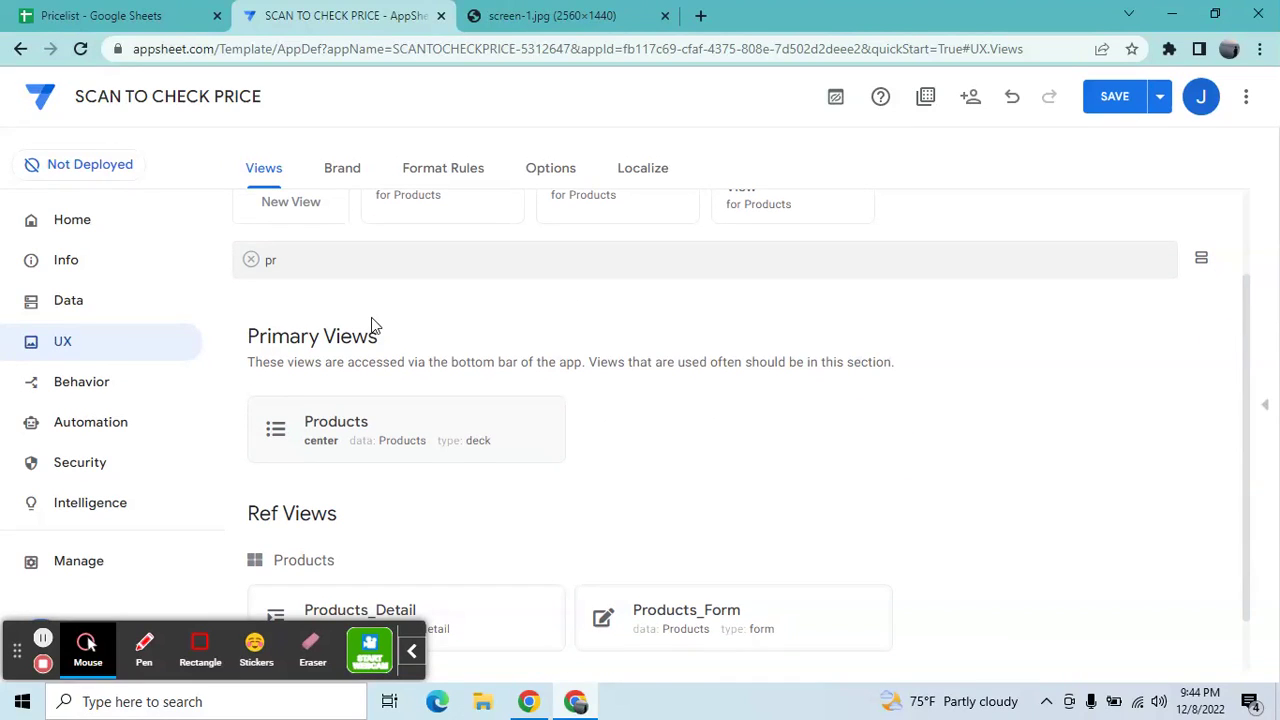
pyautogui.click(254, 266)
# Step: Open the Products deck view's settings and set its position to menu
pyautogui.click(390, 437)
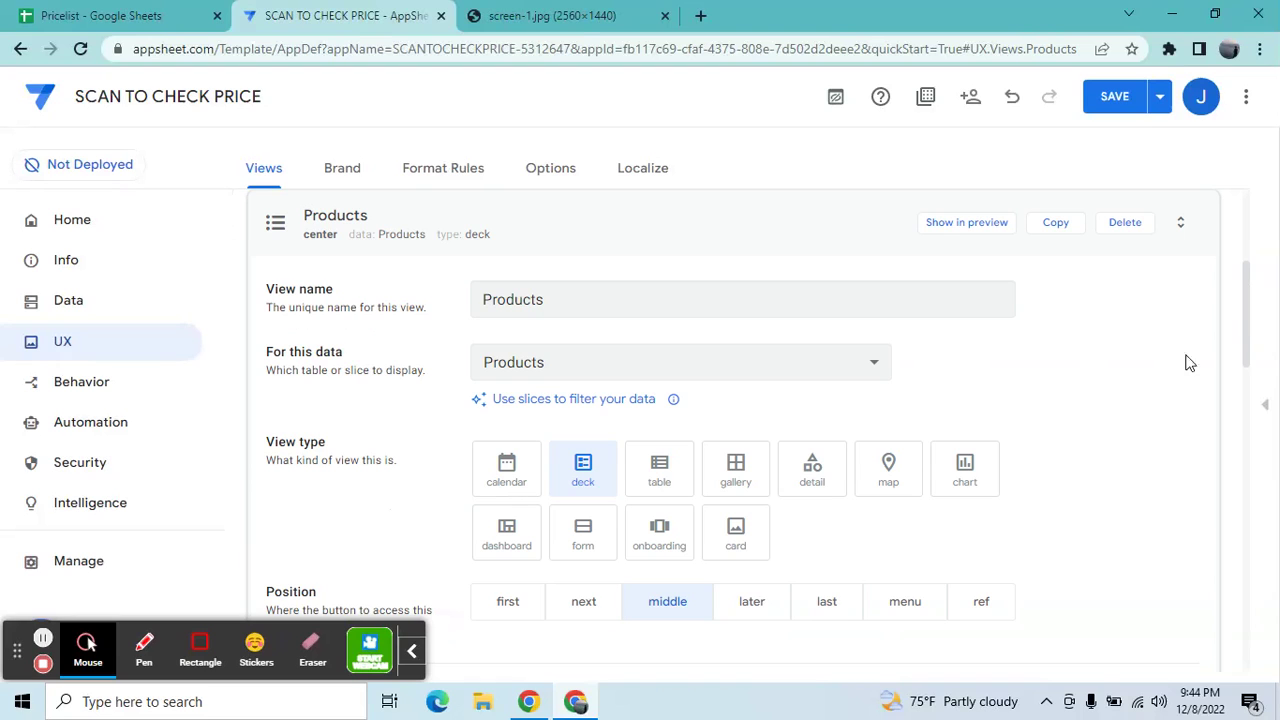
pyautogui.click(1248, 318)
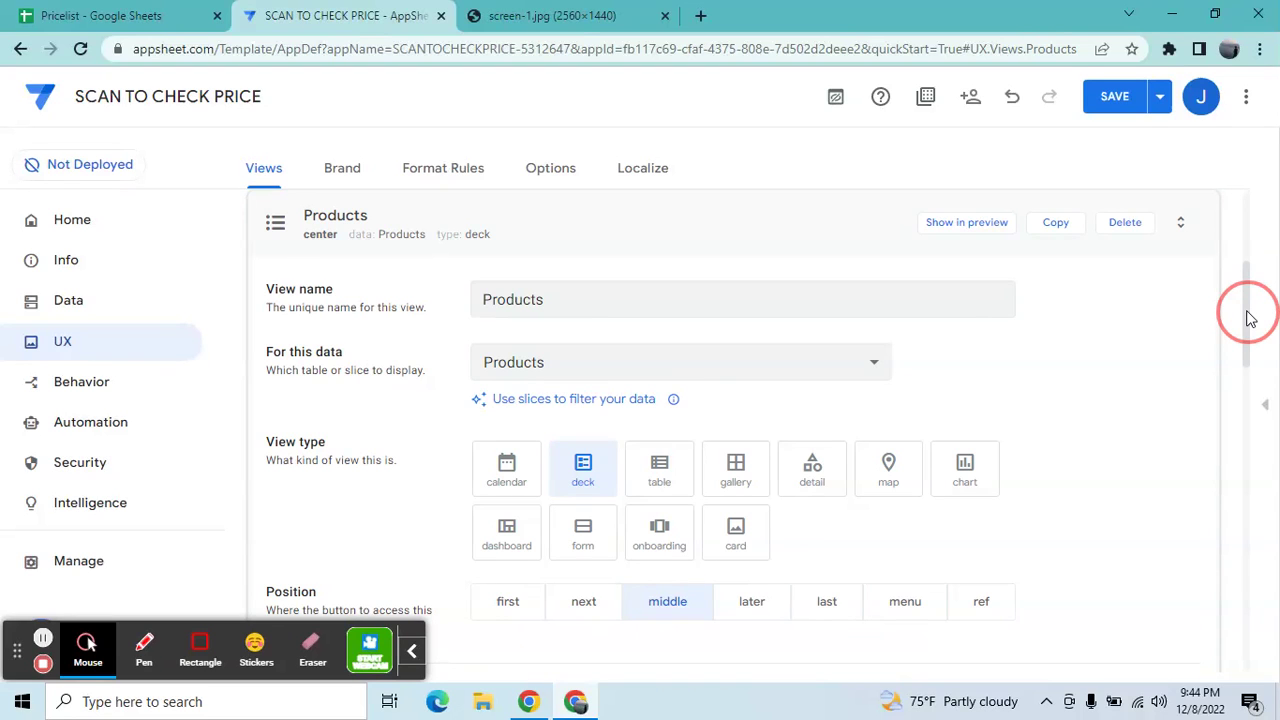
pyautogui.moveTo(1248, 318)
pyautogui.mouseDown()
pyautogui.moveTo(1245, 306)
pyautogui.moveTo(1235, 437)
pyautogui.moveTo(1233, 312)
pyautogui.mouseUp()
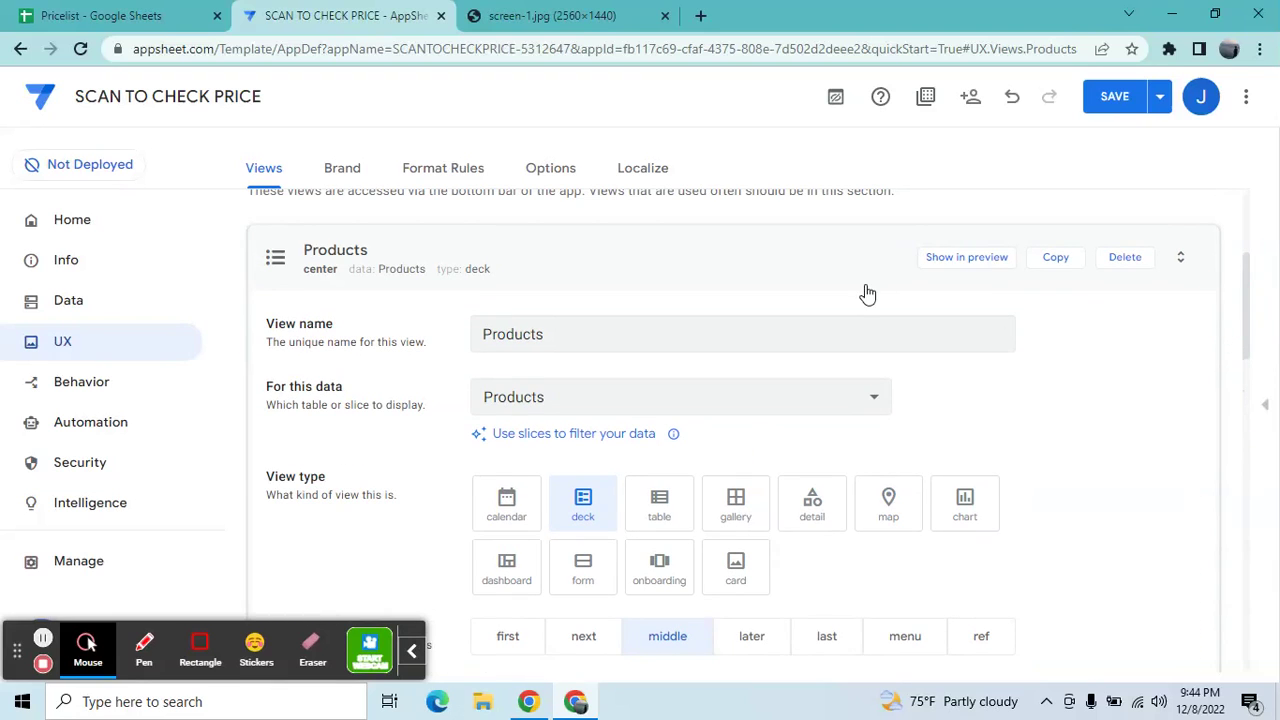
pyautogui.click(769, 251)
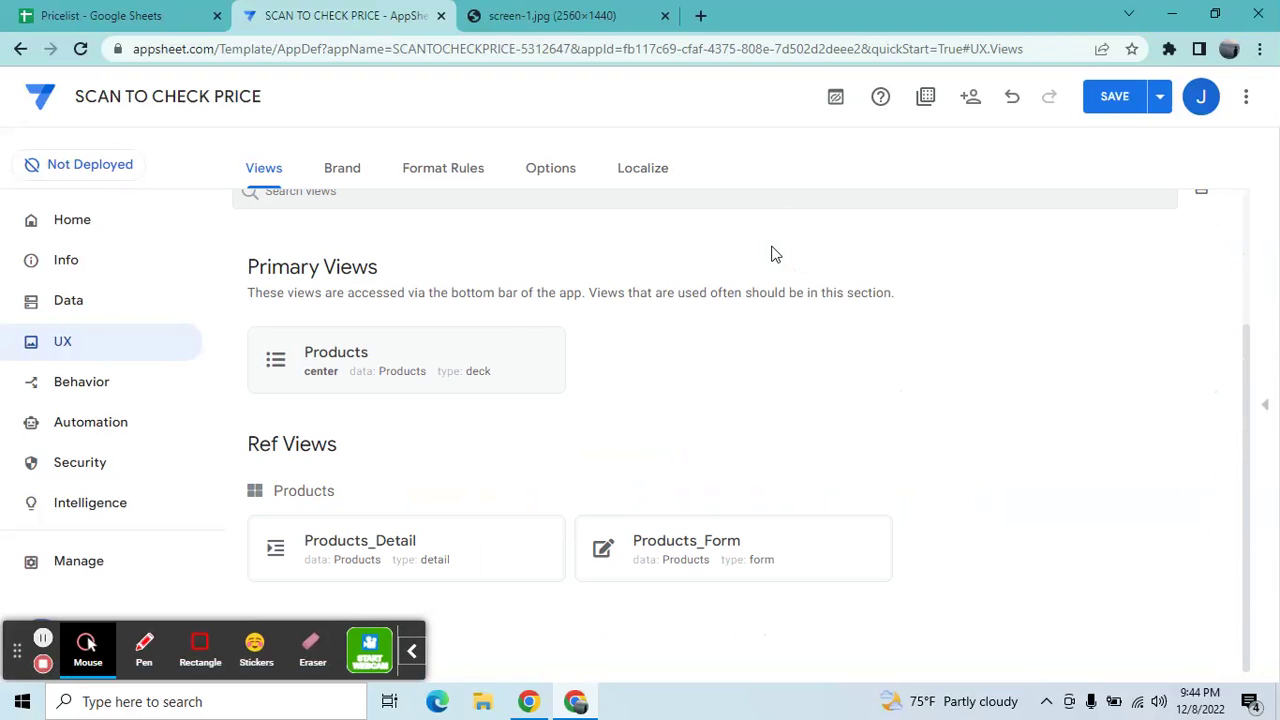
pyautogui.click(533, 348)
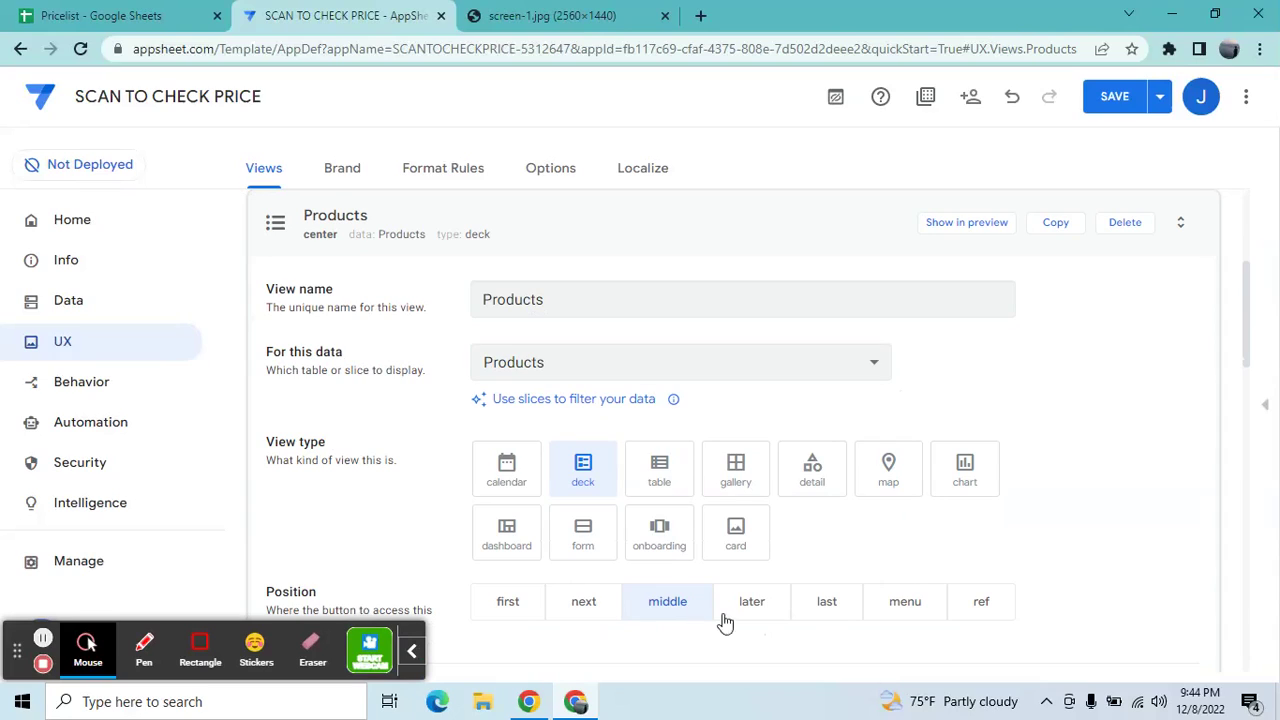
pyautogui.click(904, 601)
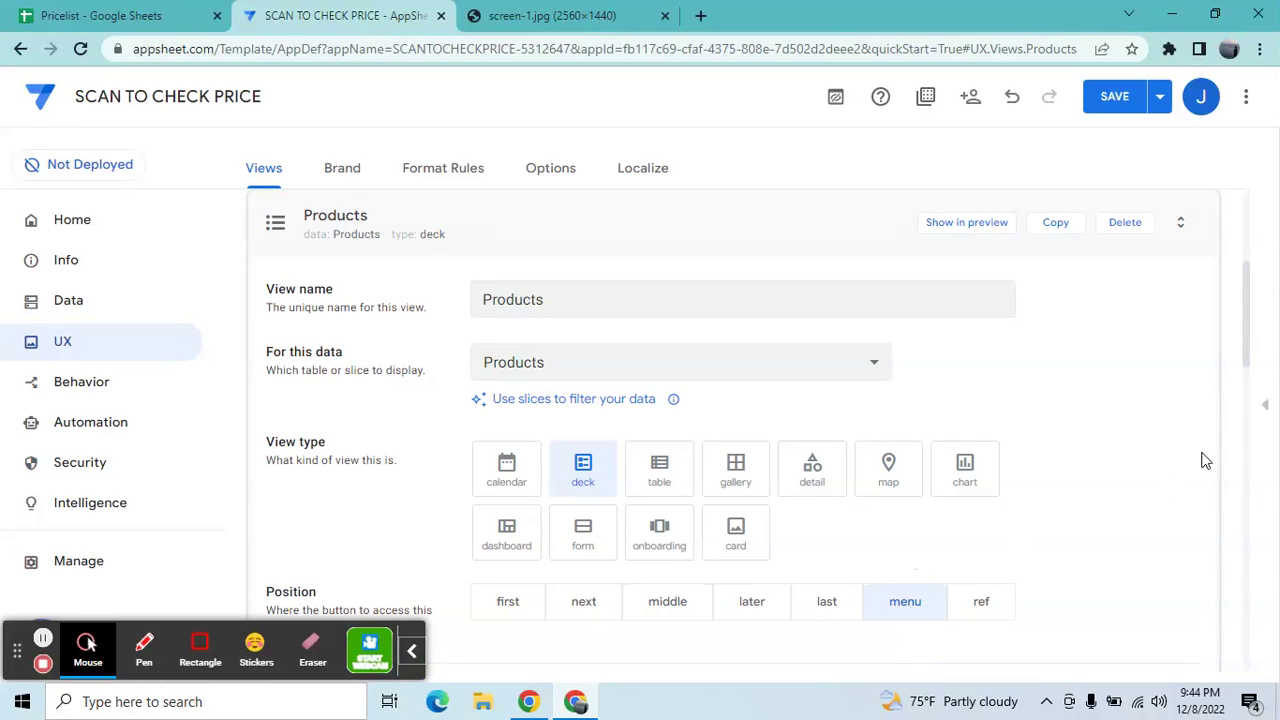
# Step: Sort the Products view by Barcode and set its secondary header to Price
pyautogui.moveTo(1248, 330); pyautogui.dragTo(1240, 417)
pyautogui.click(674, 332)
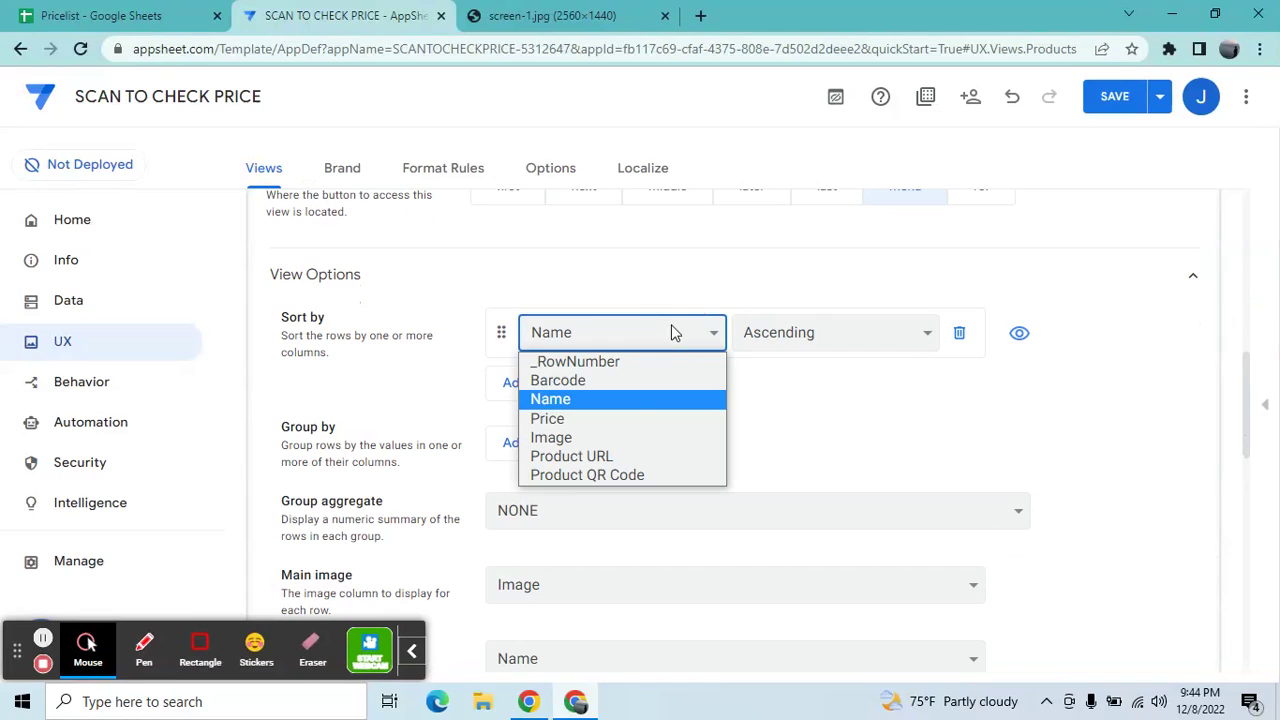
pyautogui.click(635, 378)
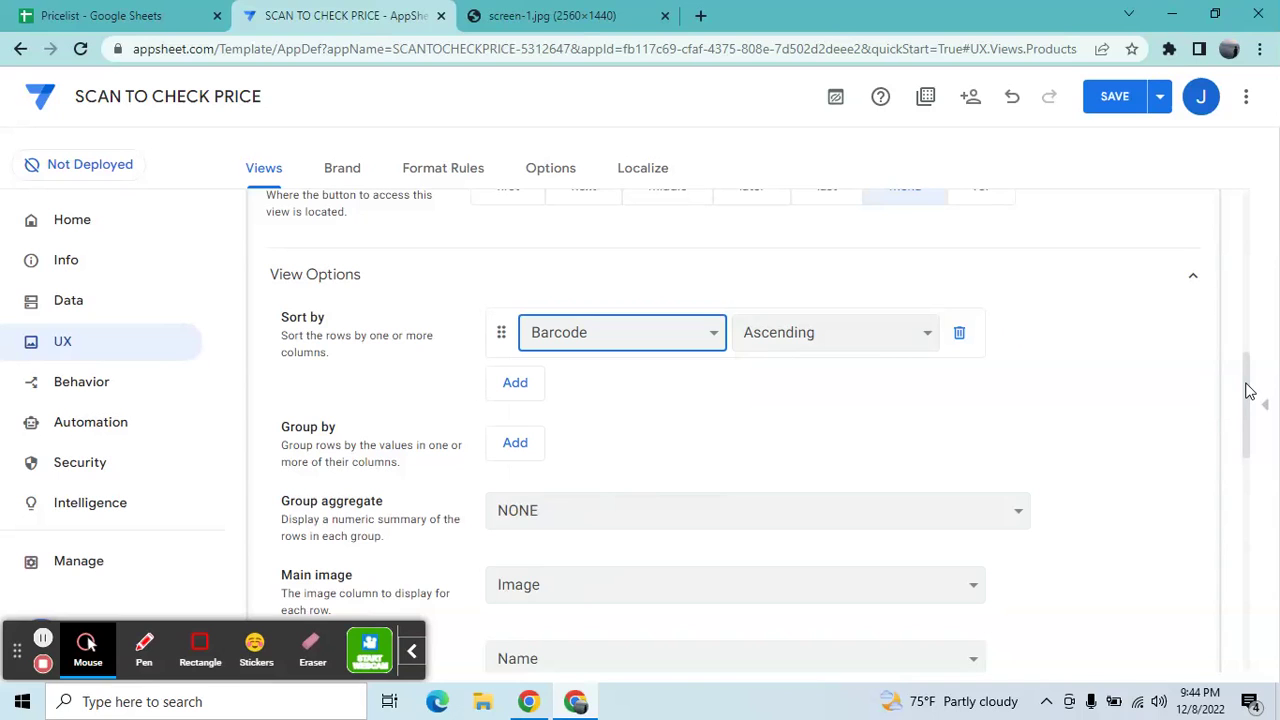
pyautogui.moveTo(1248, 390); pyautogui.dragTo(1239, 458)
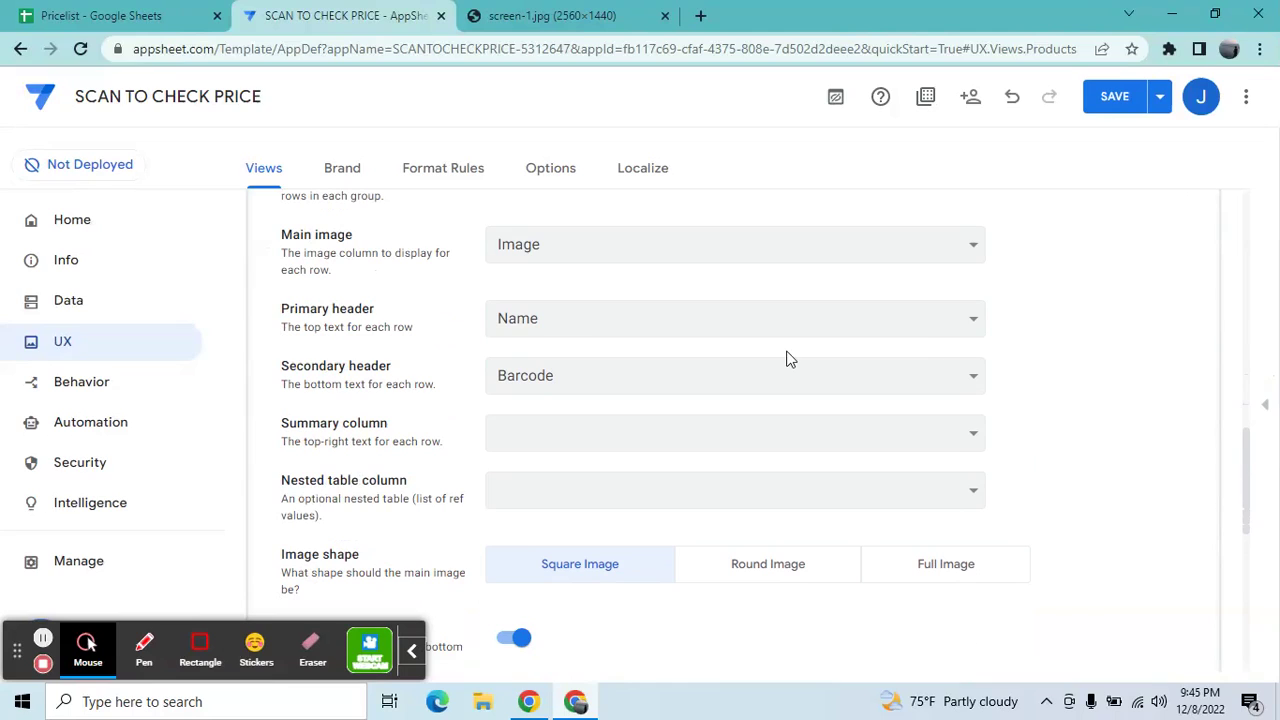
pyautogui.click(554, 373)
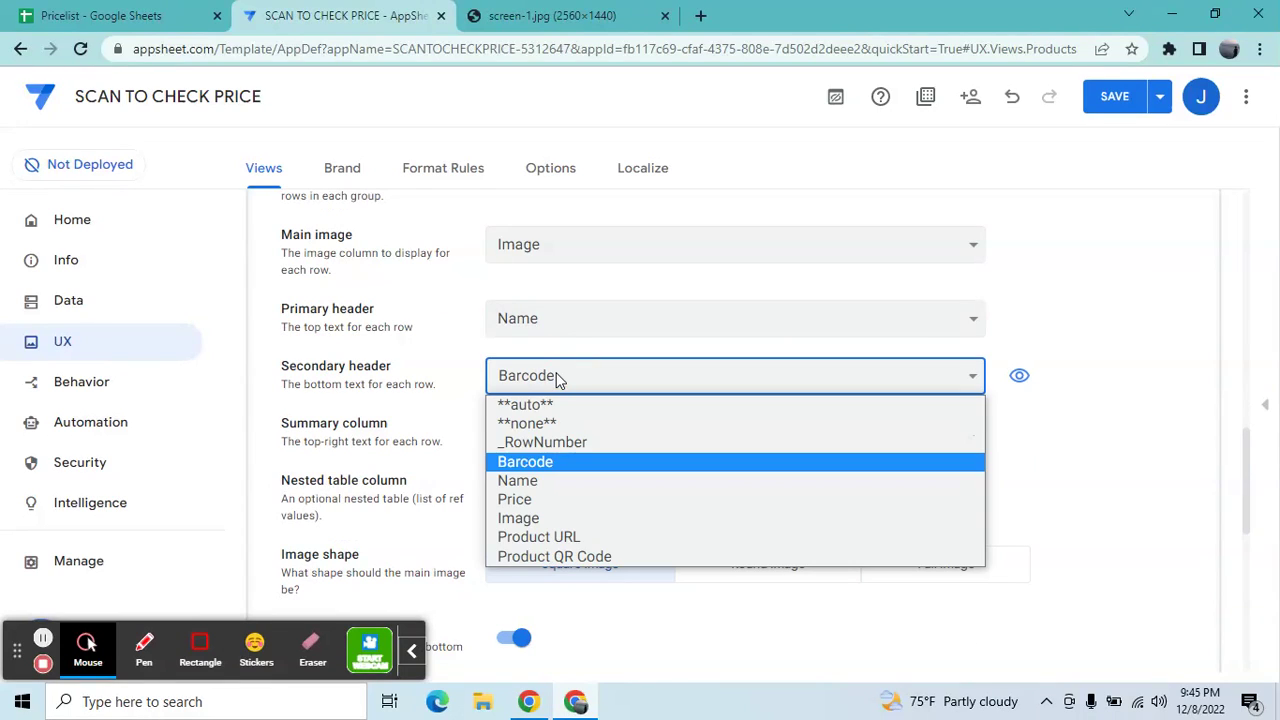
pyautogui.click(563, 499)
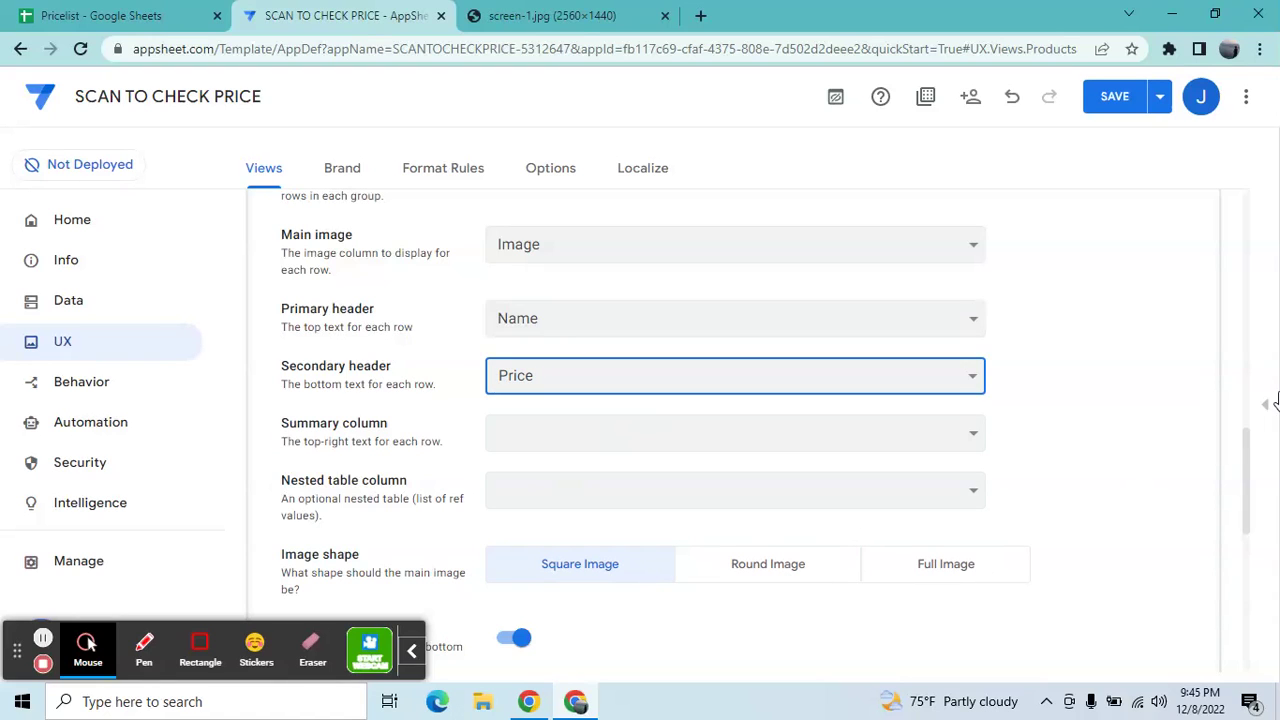
# Step: Turn off the action bar in the Products view and collapse the view's settings
pyautogui.moveTo(1248, 458); pyautogui.dragTo(1240, 489)
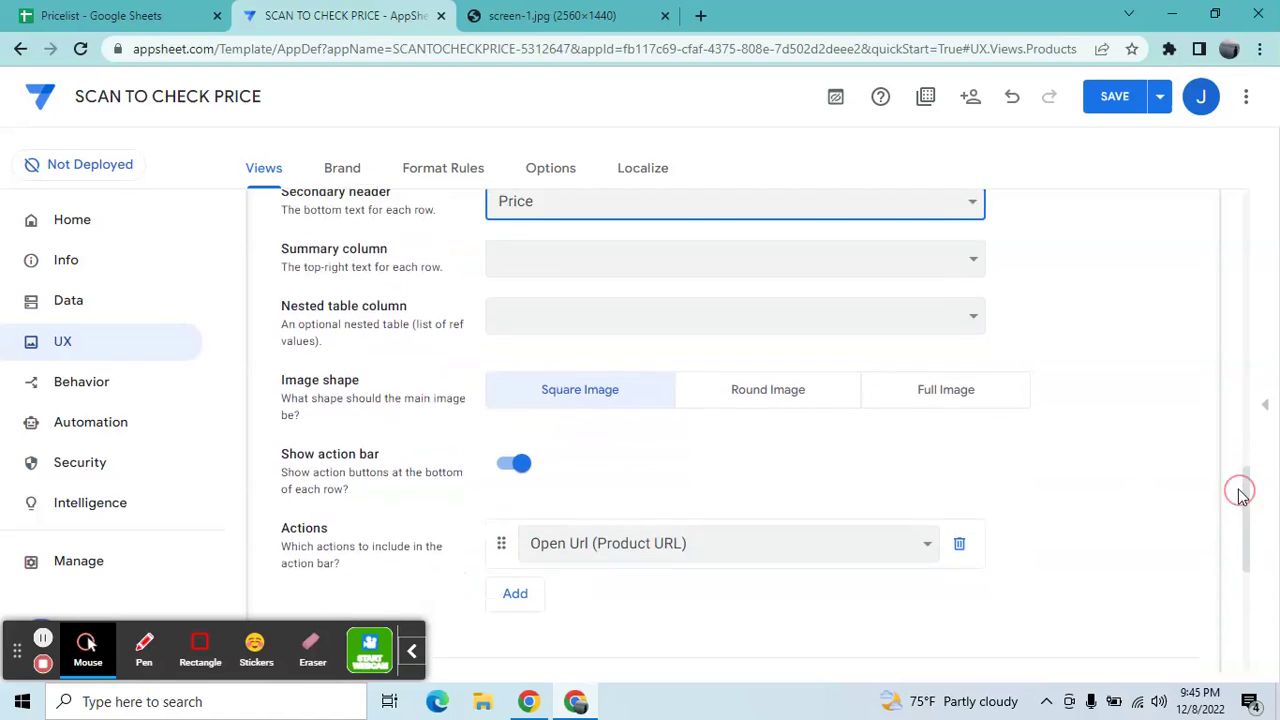
pyautogui.click(518, 463)
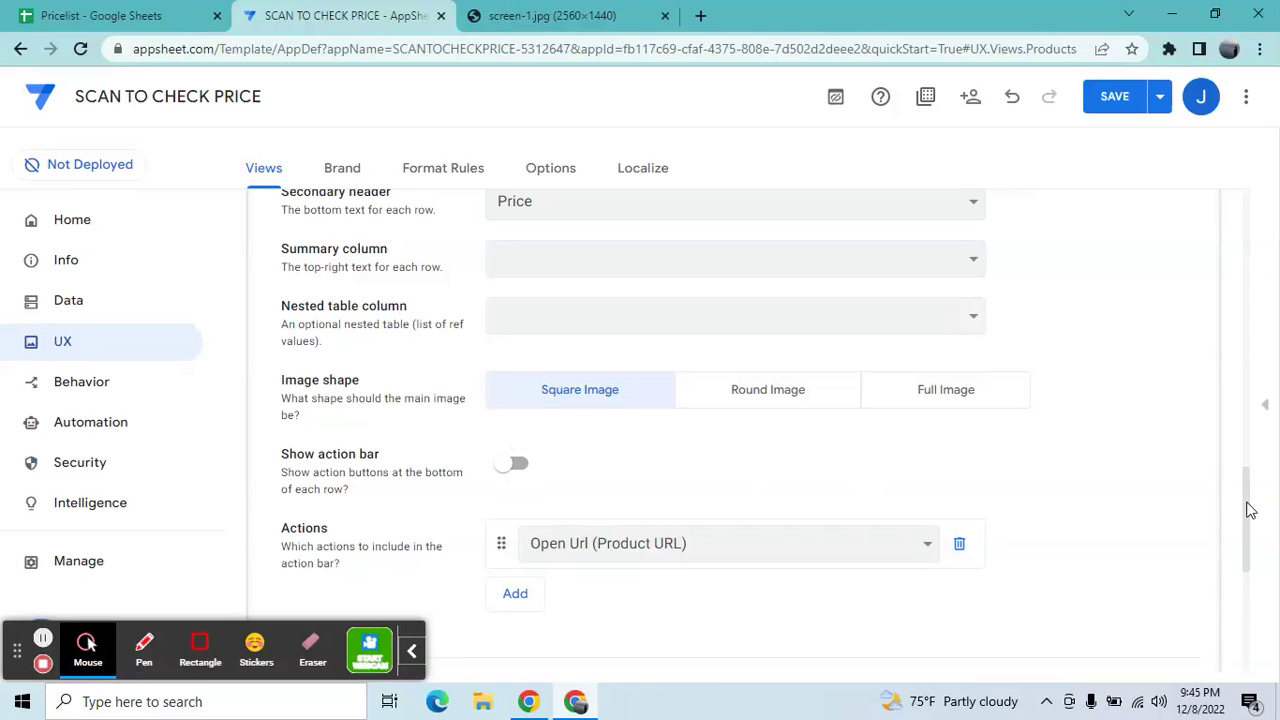
pyautogui.moveTo(1248, 510); pyautogui.dragTo(1238, 304)
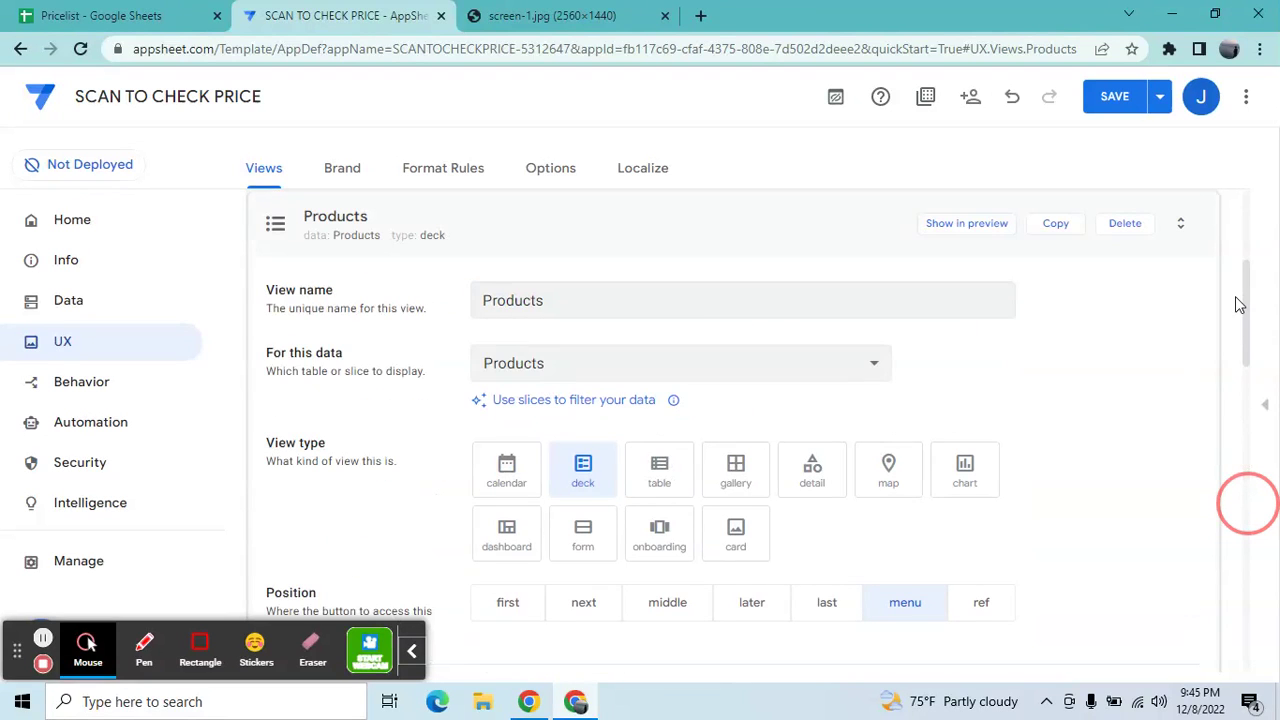
pyautogui.click(666, 240)
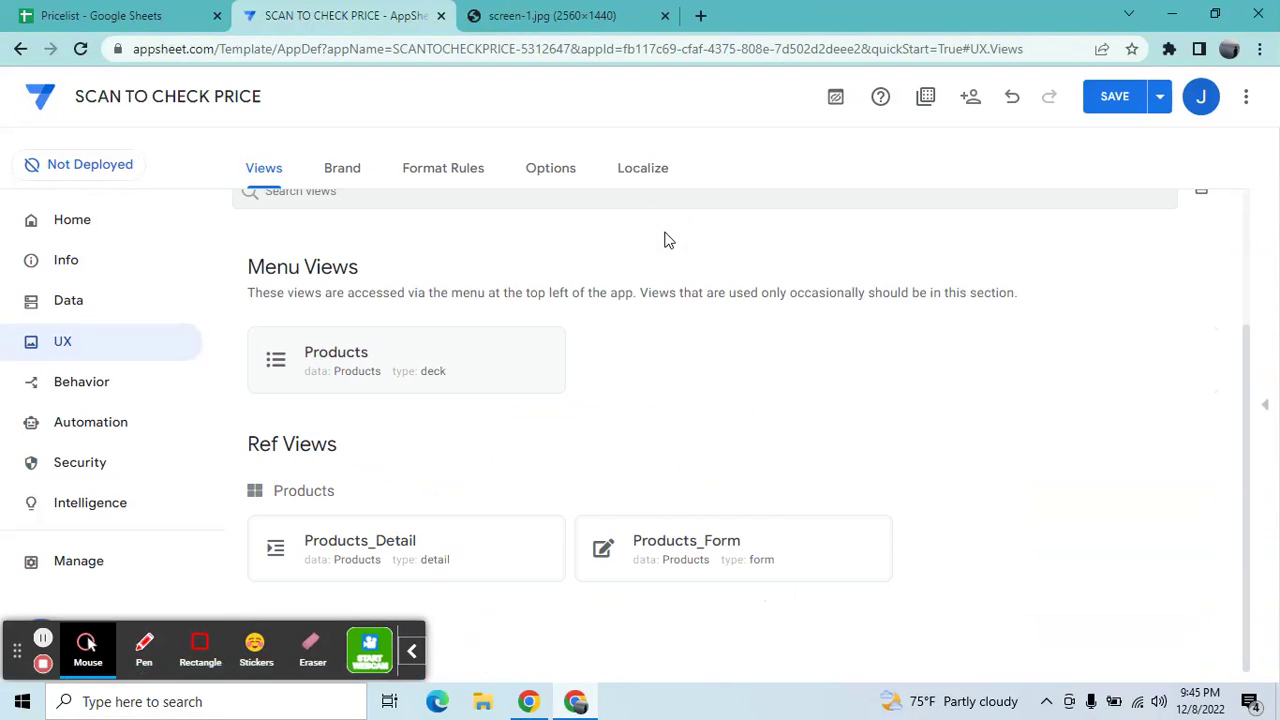
# Step: Open the Products_Detail view's settings and add Image and Barcode to its column order
pyautogui.click(481, 563)
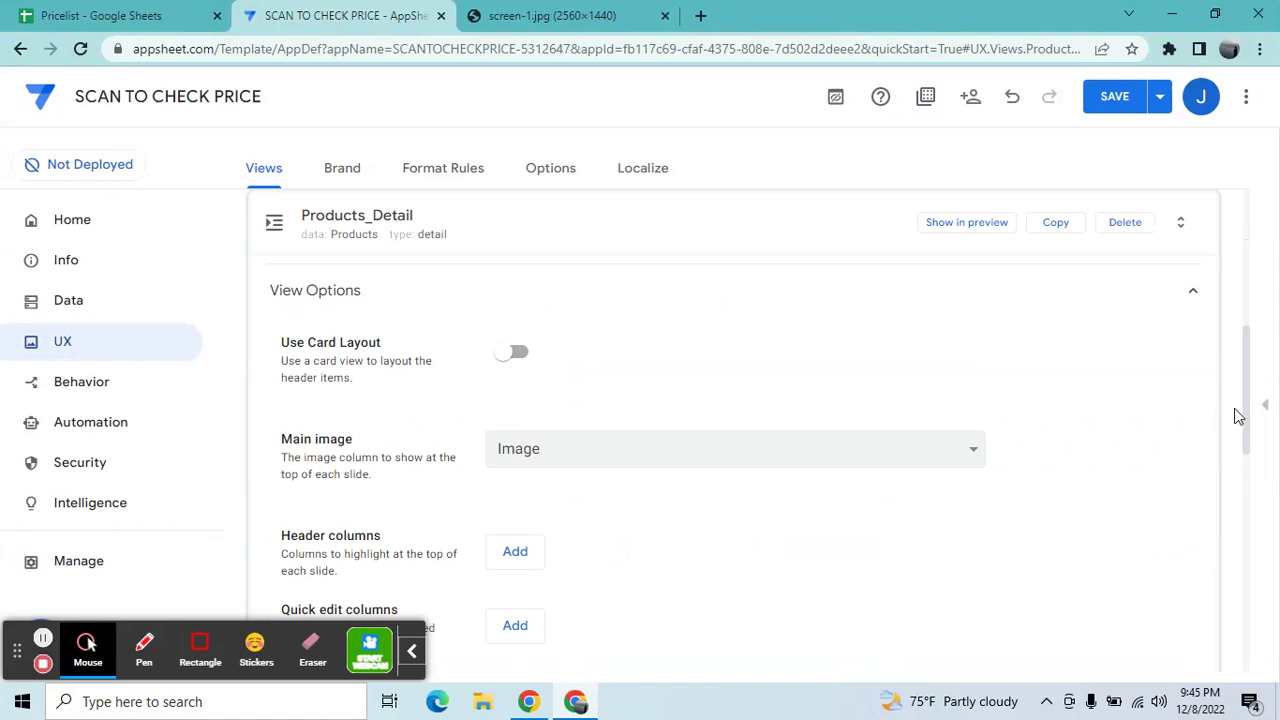
pyautogui.moveTo(1248, 399); pyautogui.dragTo(1248, 403)
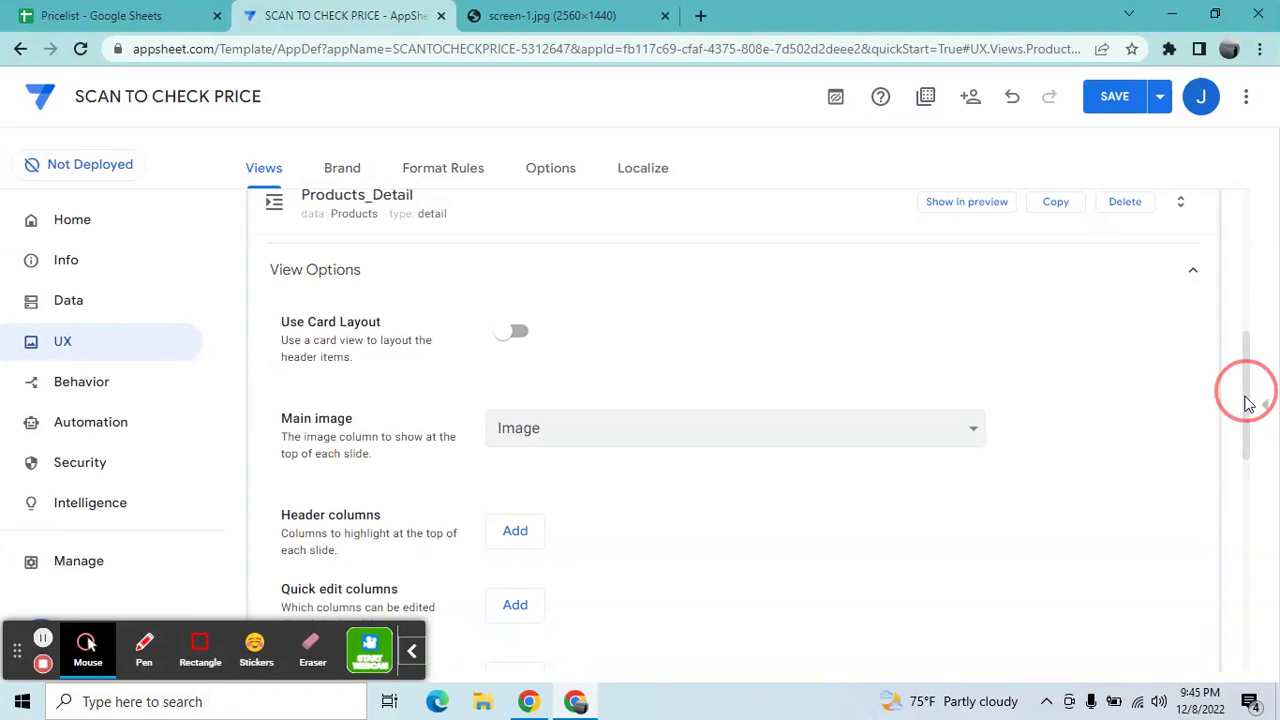
pyautogui.moveTo(1248, 405); pyautogui.dragTo(1238, 367)
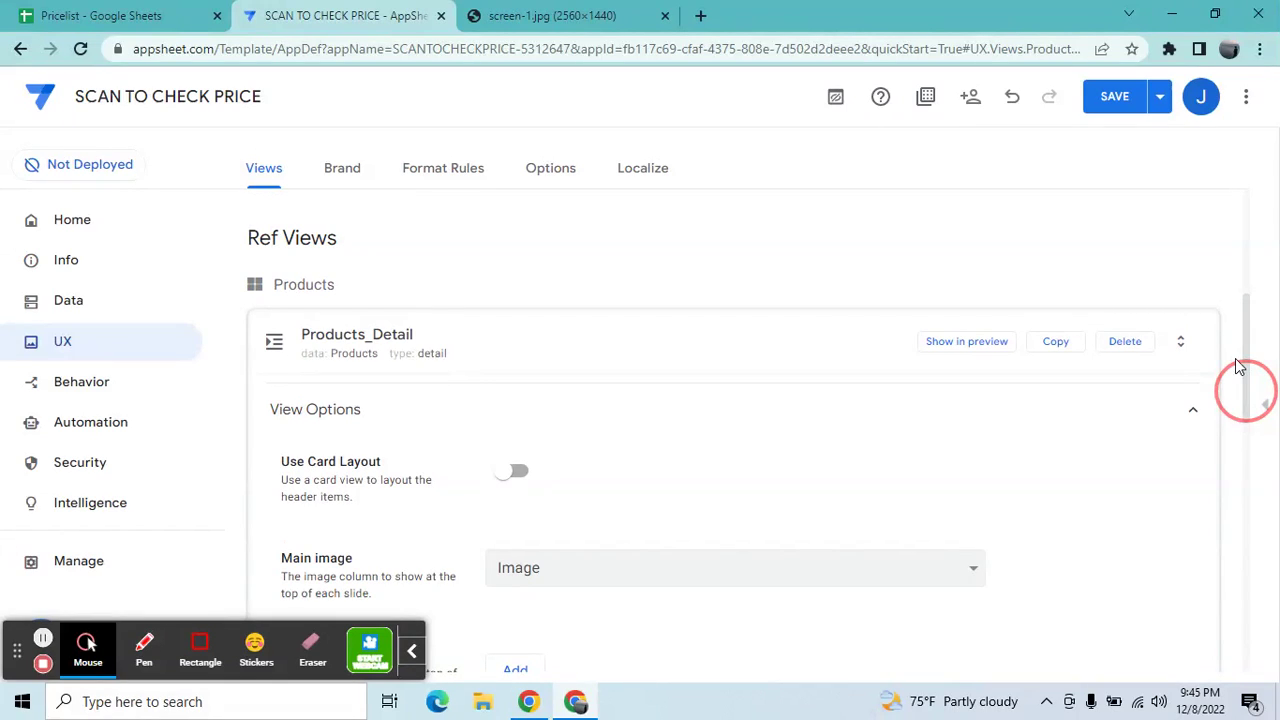
pyautogui.moveTo(1238, 367); pyautogui.dragTo(1220, 486)
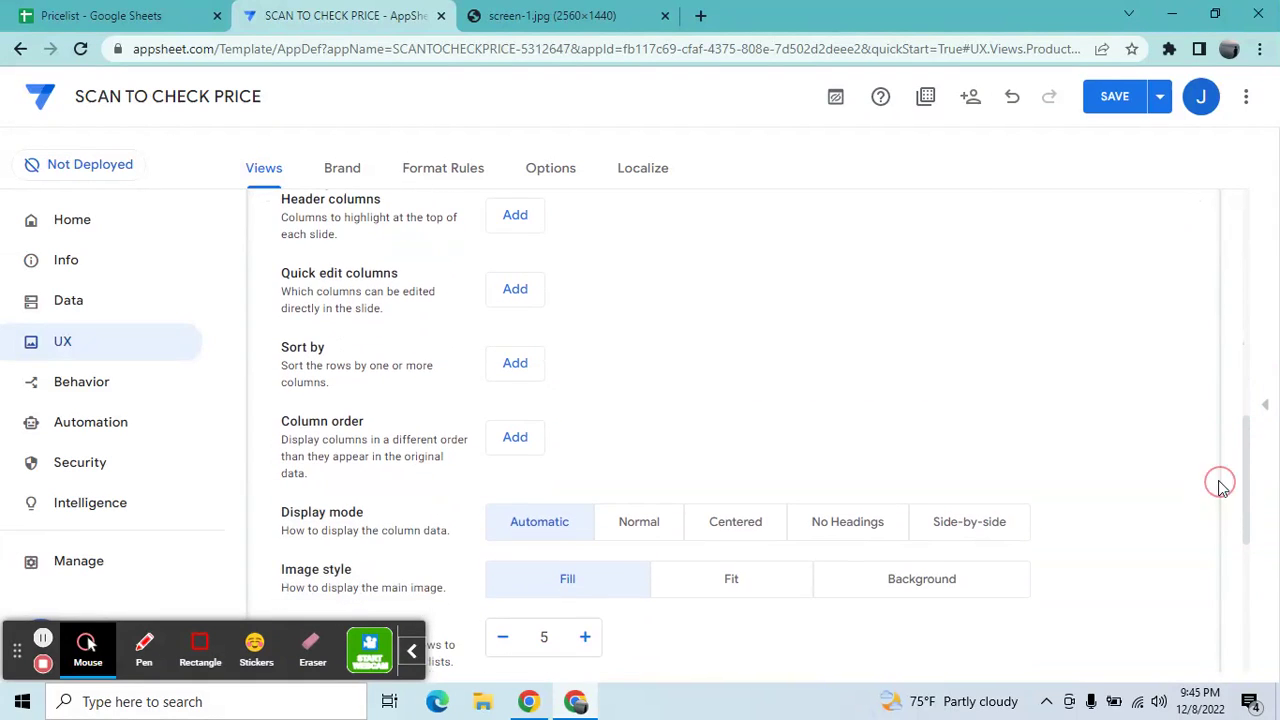
pyautogui.click(531, 437)
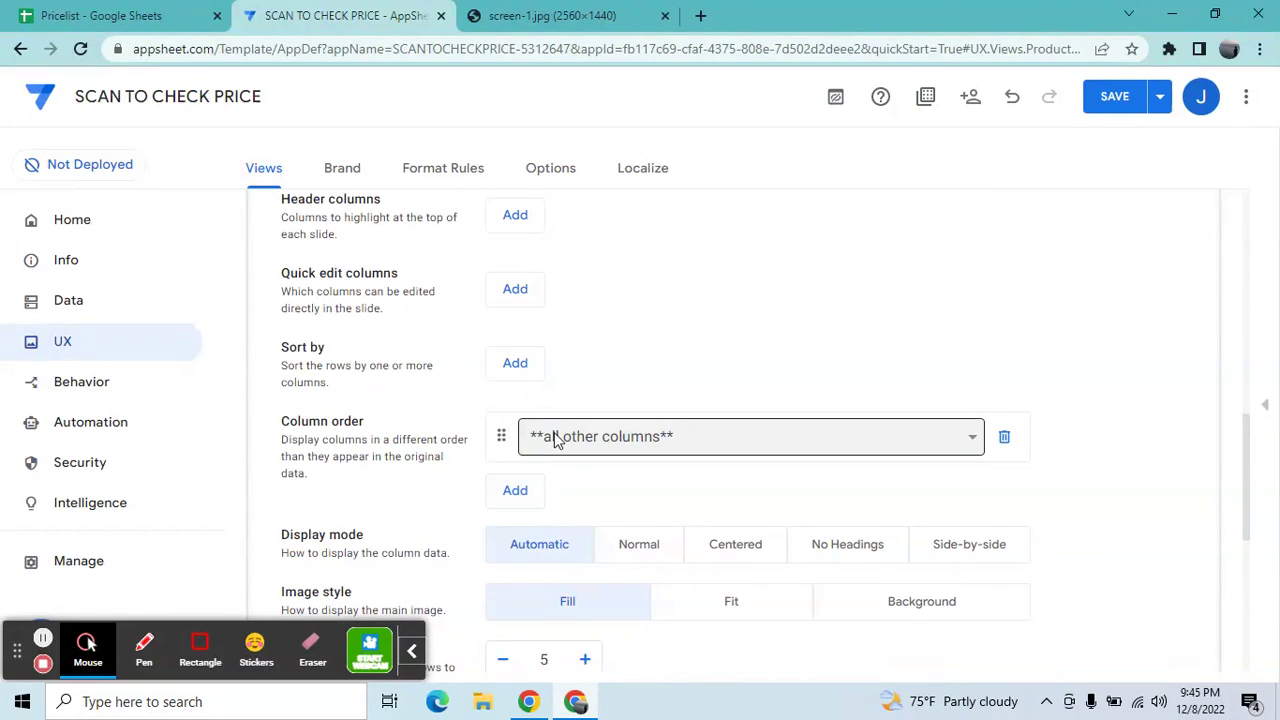
pyautogui.click(555, 438)
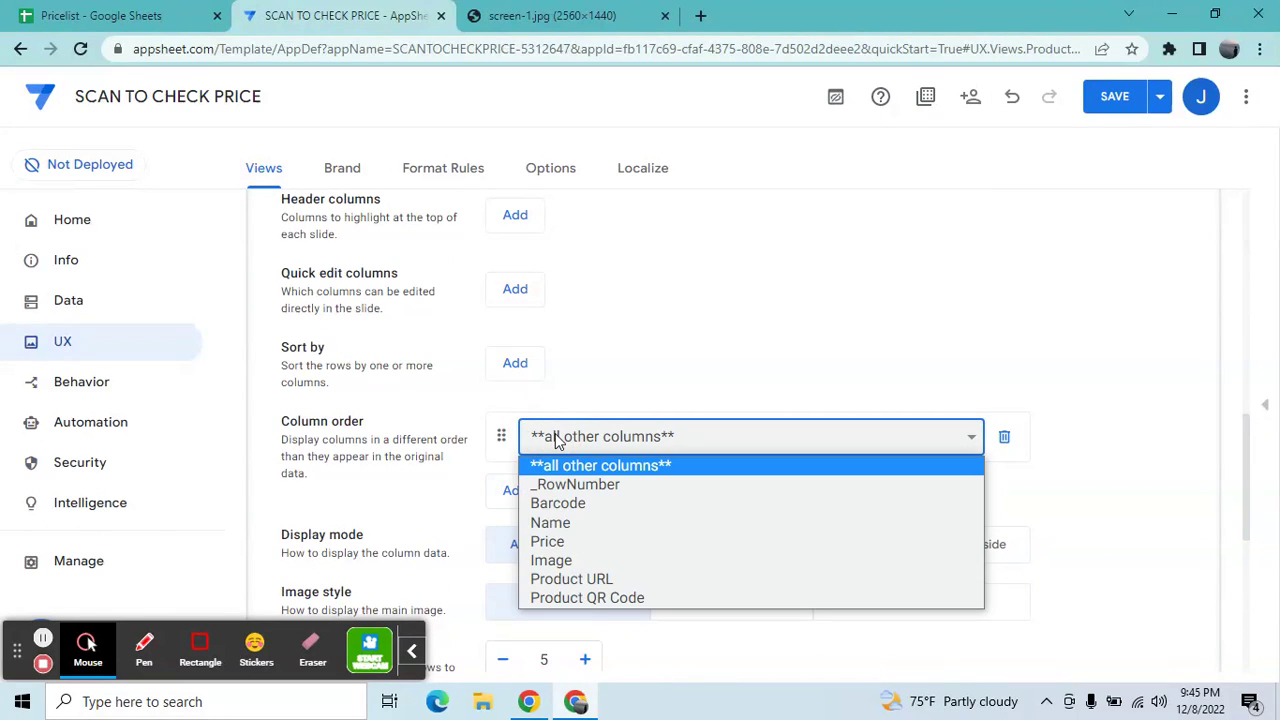
pyautogui.click(569, 562)
pyautogui.click(520, 489)
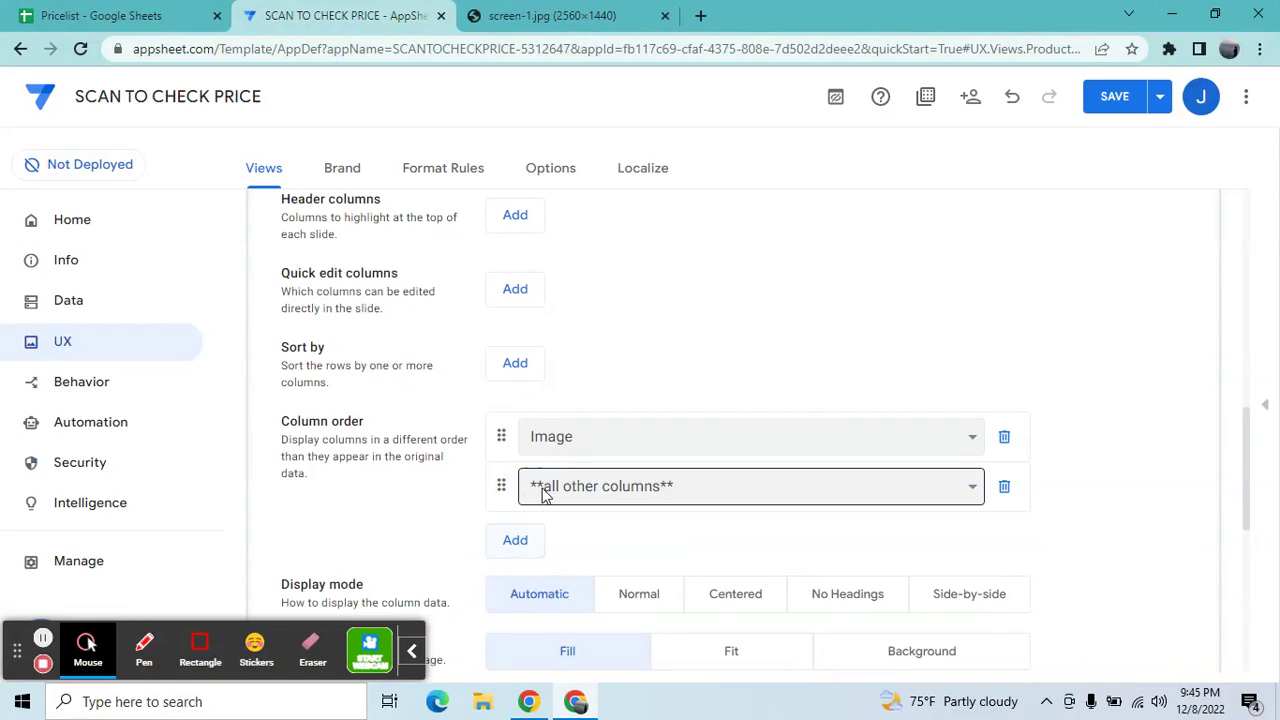
pyautogui.click(543, 490)
pyautogui.click(548, 553)
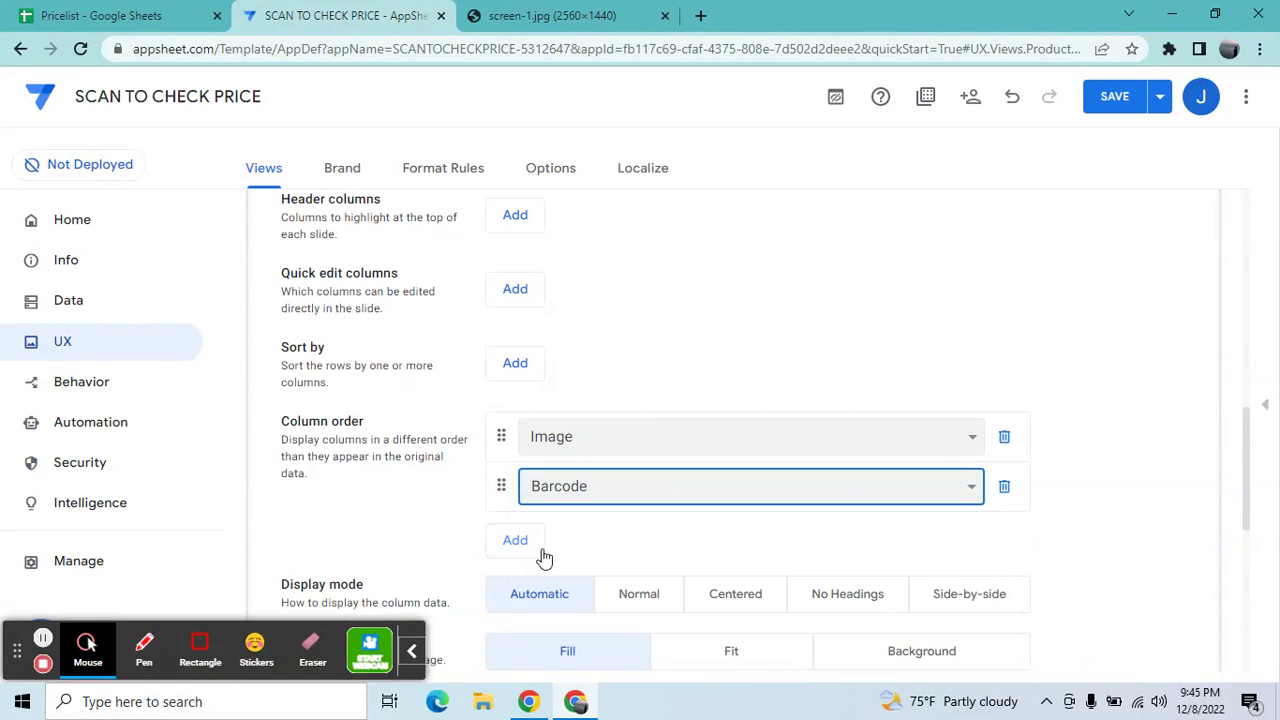
# Step: Change the first two column order entries of Products_Detail to Name and Price
pyautogui.click(551, 440)
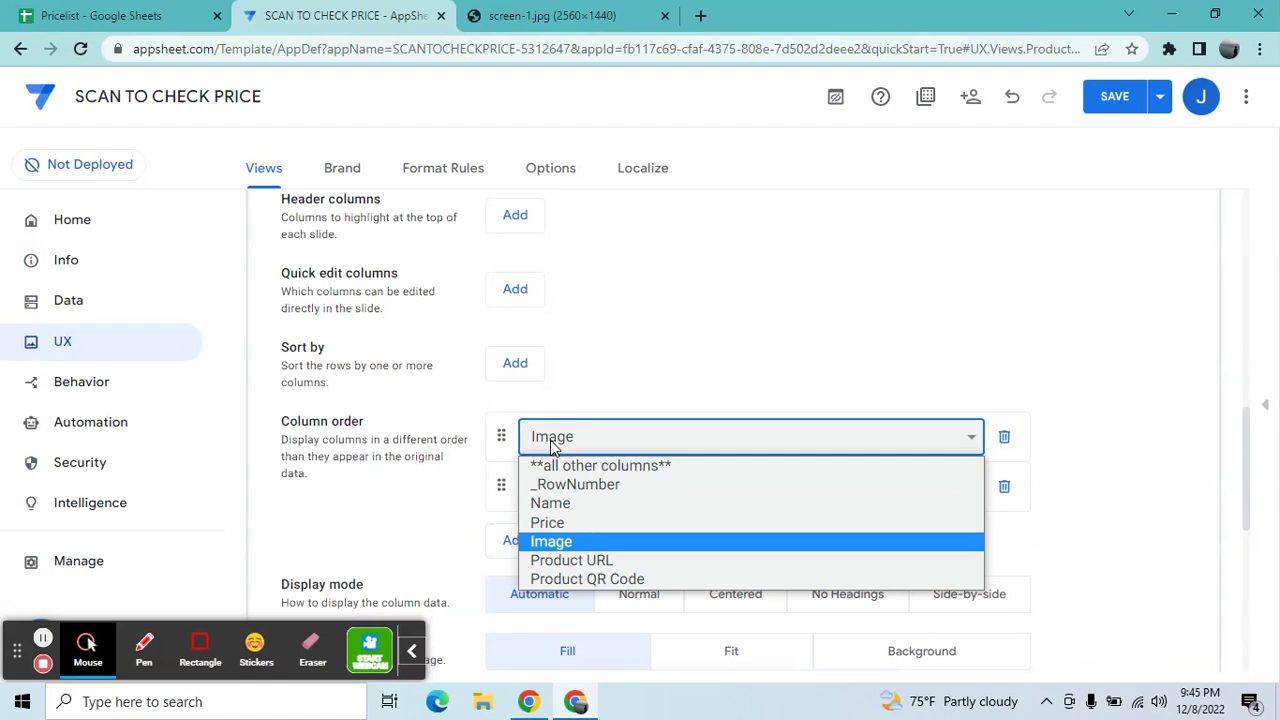
pyautogui.click(551, 505)
pyautogui.click(551, 491)
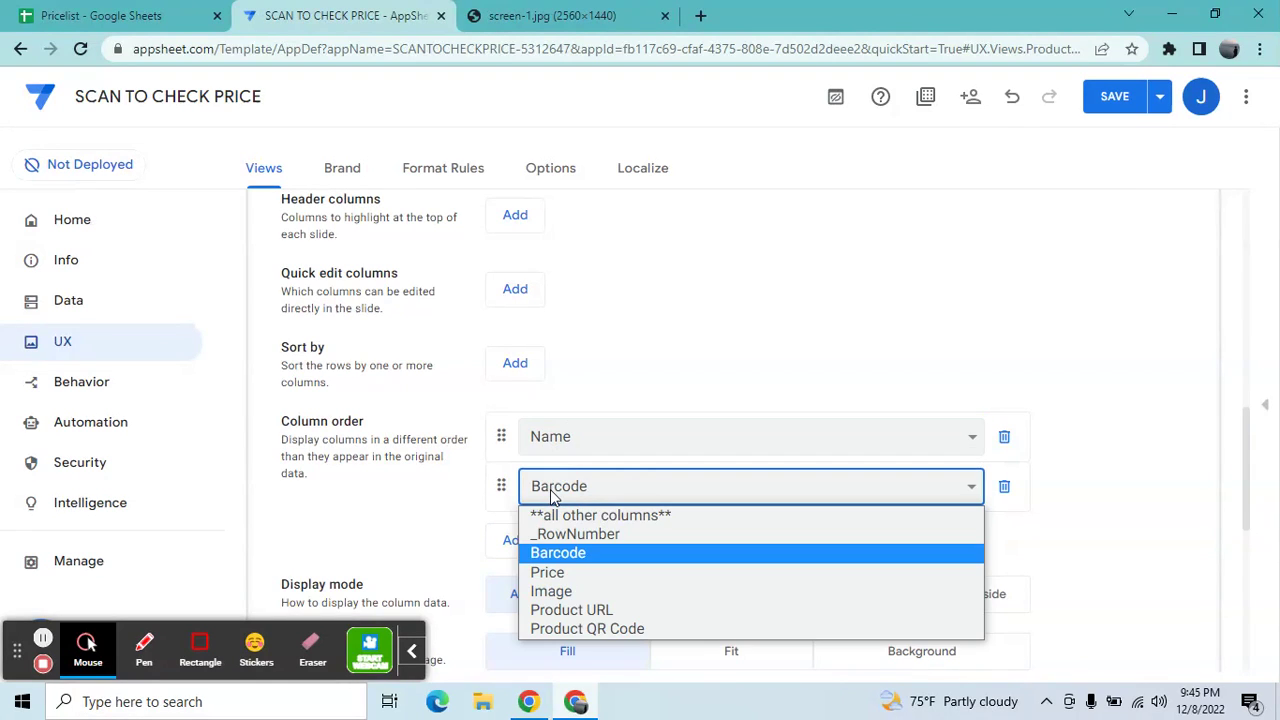
pyautogui.click(551, 572)
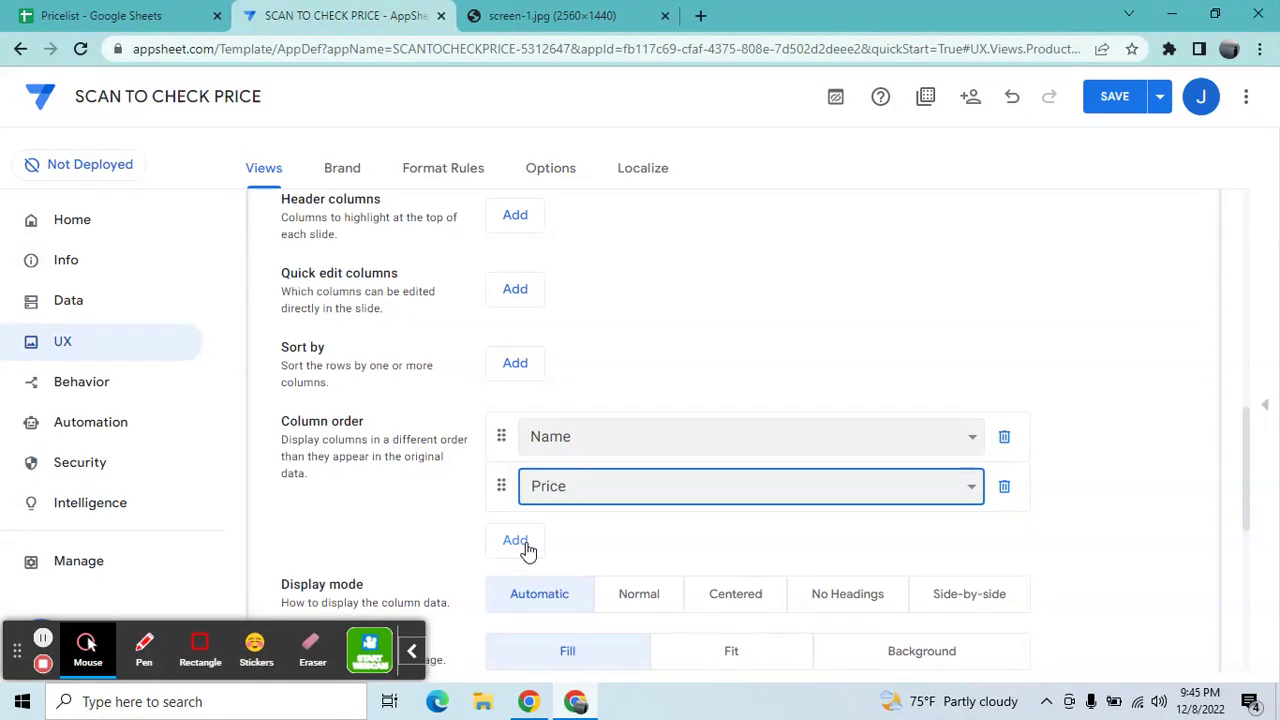
# Step: Add Barcode and Image as the third and fourth entries in the Products_Detail column order
pyautogui.click(517, 540)
pyautogui.click(535, 545)
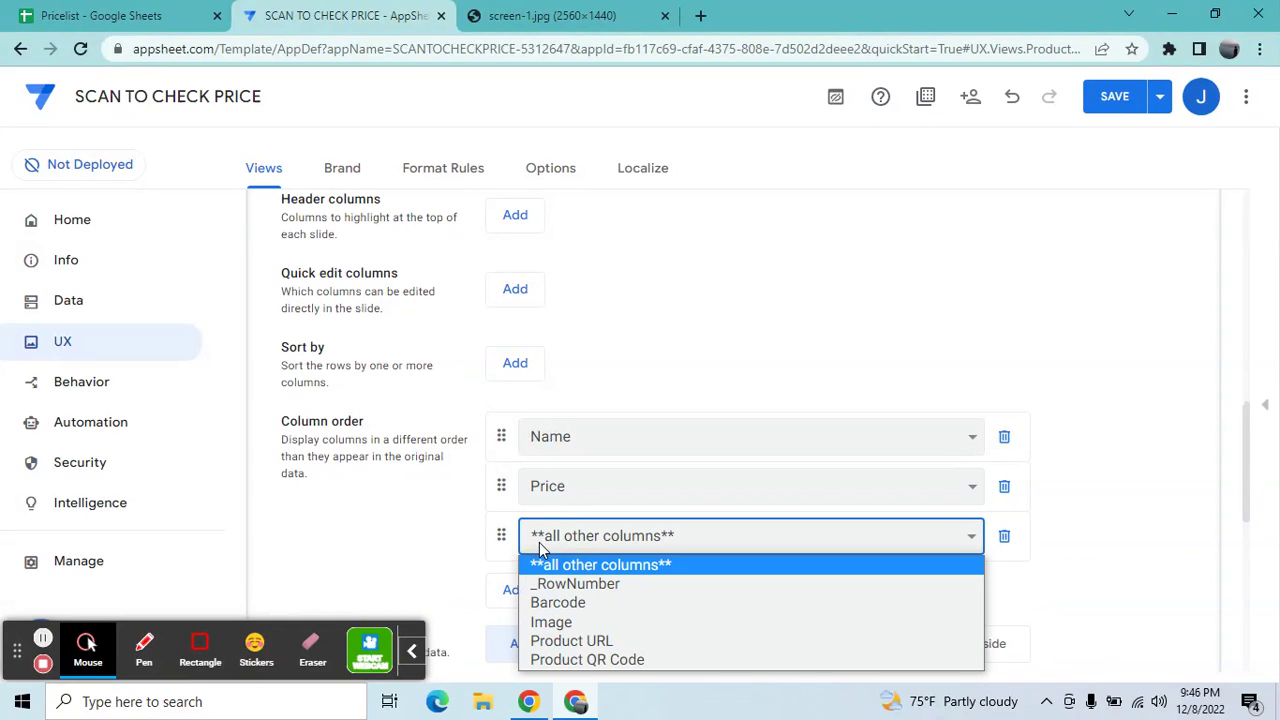
pyautogui.click(553, 603)
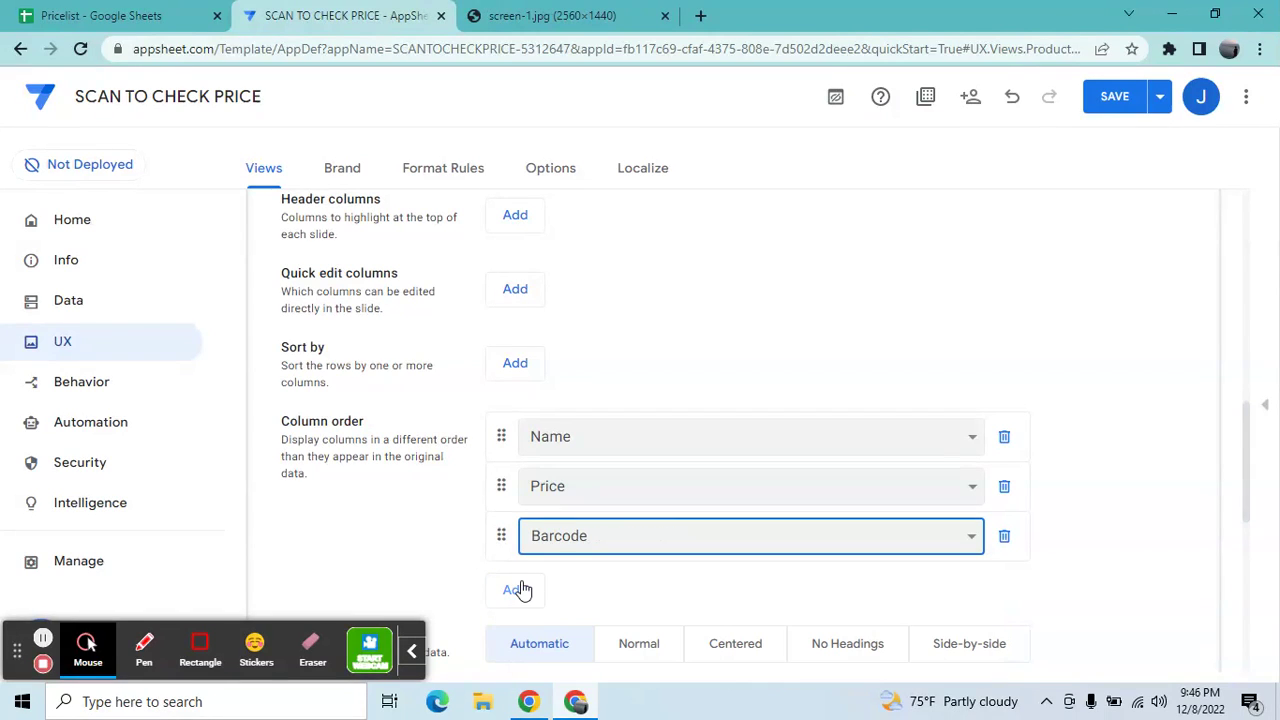
pyautogui.click(516, 589)
pyautogui.click(560, 595)
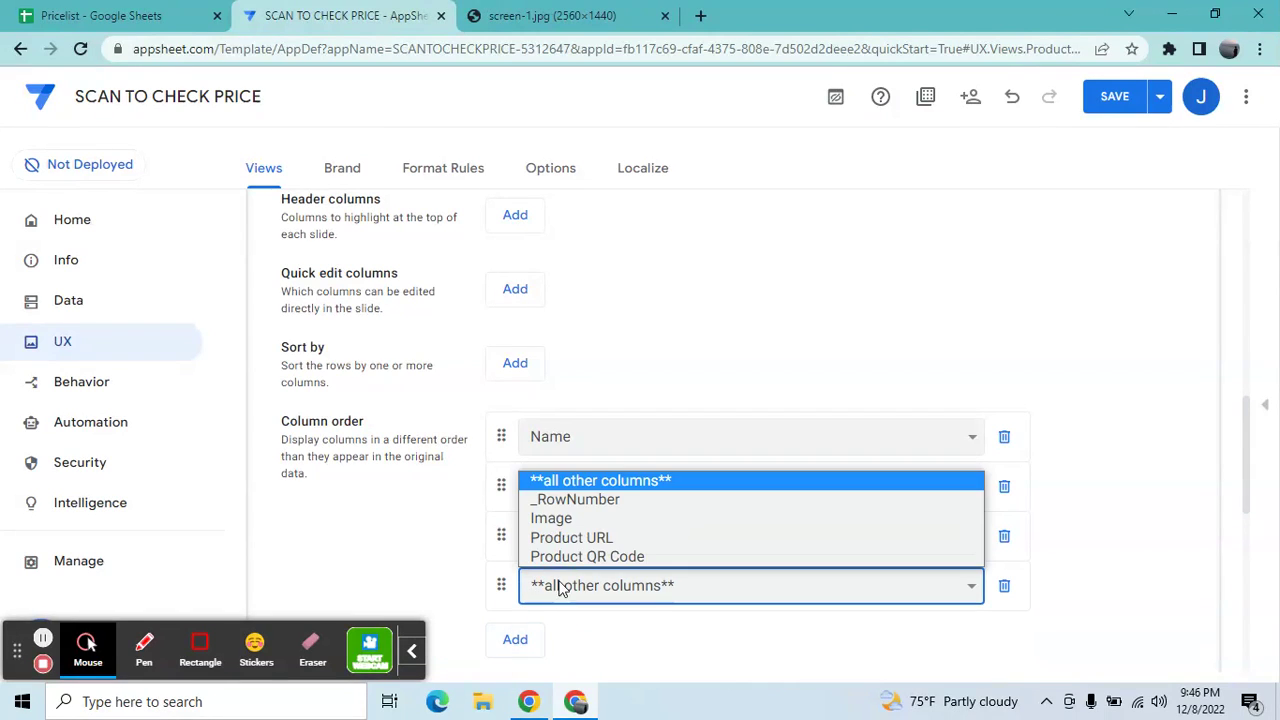
pyautogui.click(563, 533)
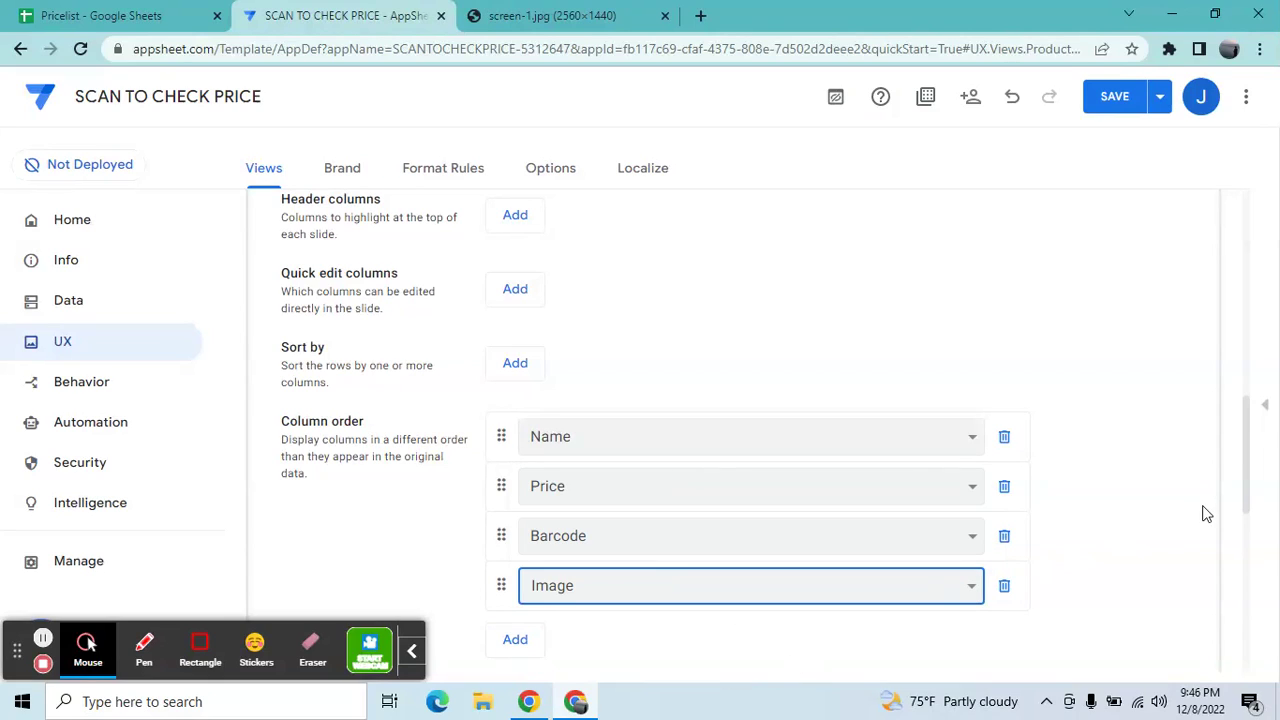
# Step: Set the Products_Detail view's display mode to Side-by-side and its image style to Fit
pyautogui.moveTo(1248, 452); pyautogui.dragTo(1248, 480)
pyautogui.click(1008, 537)
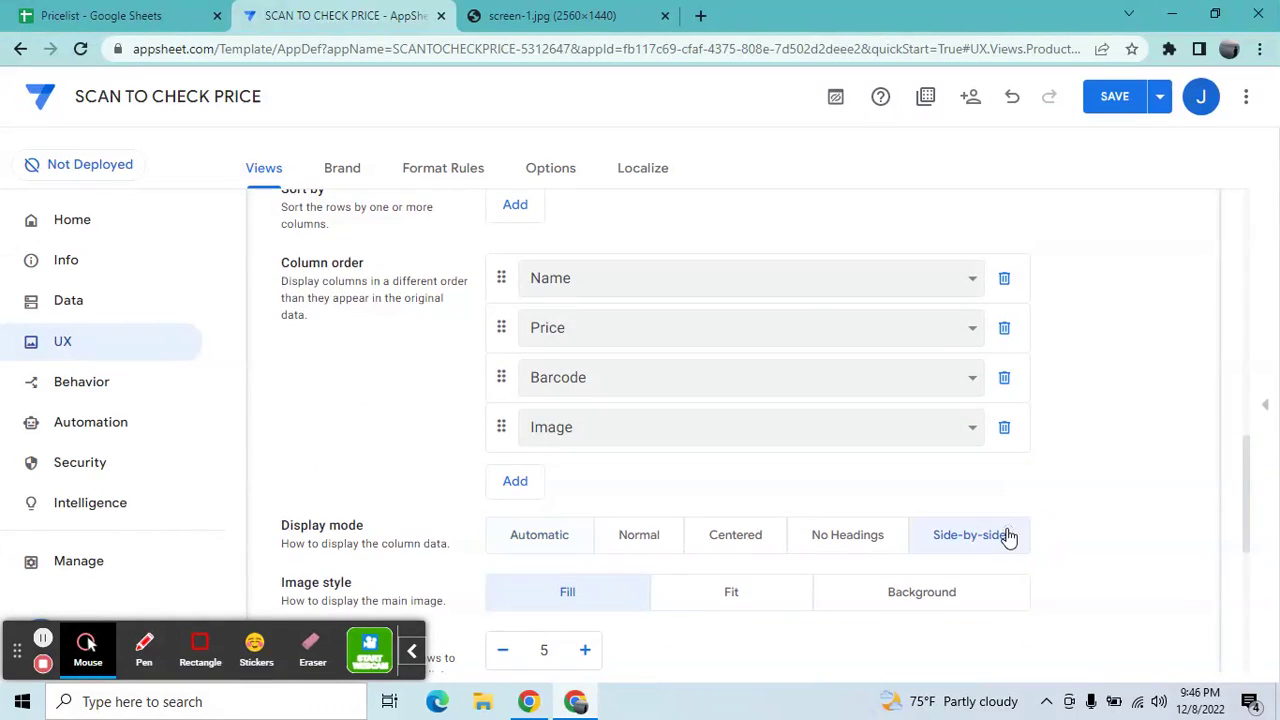
pyautogui.click(737, 604)
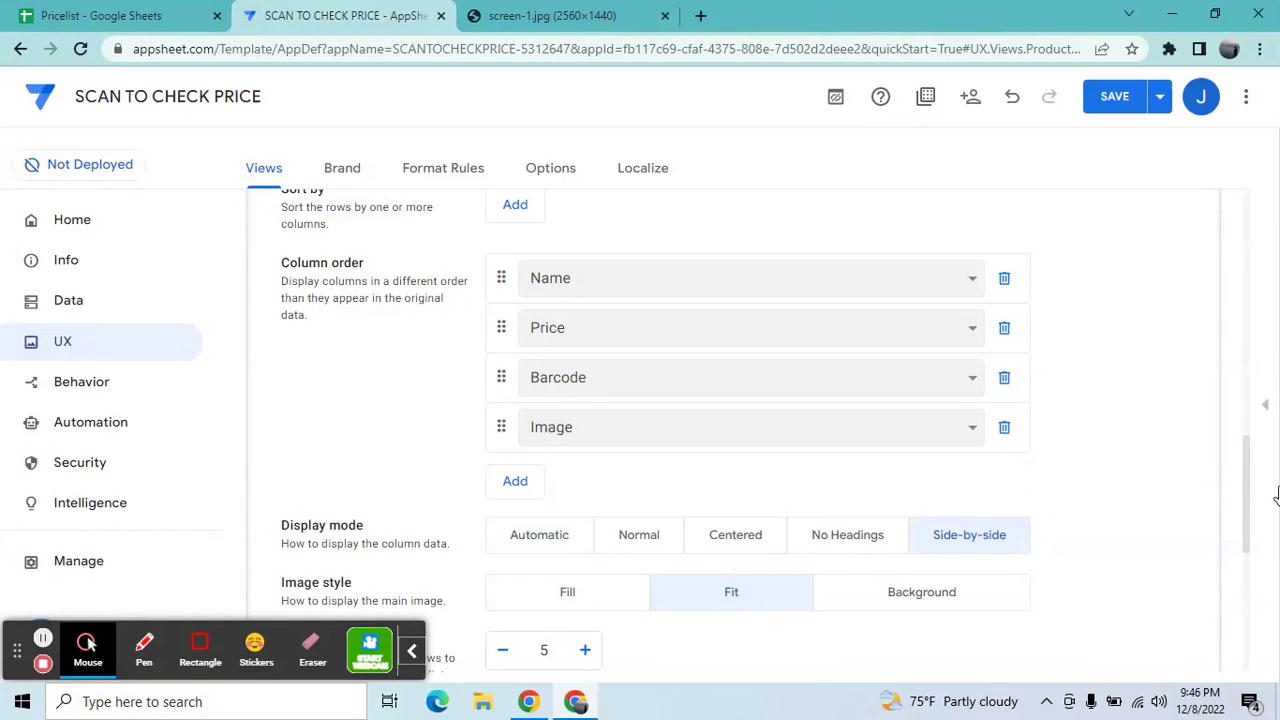
pyautogui.click(1249, 470)
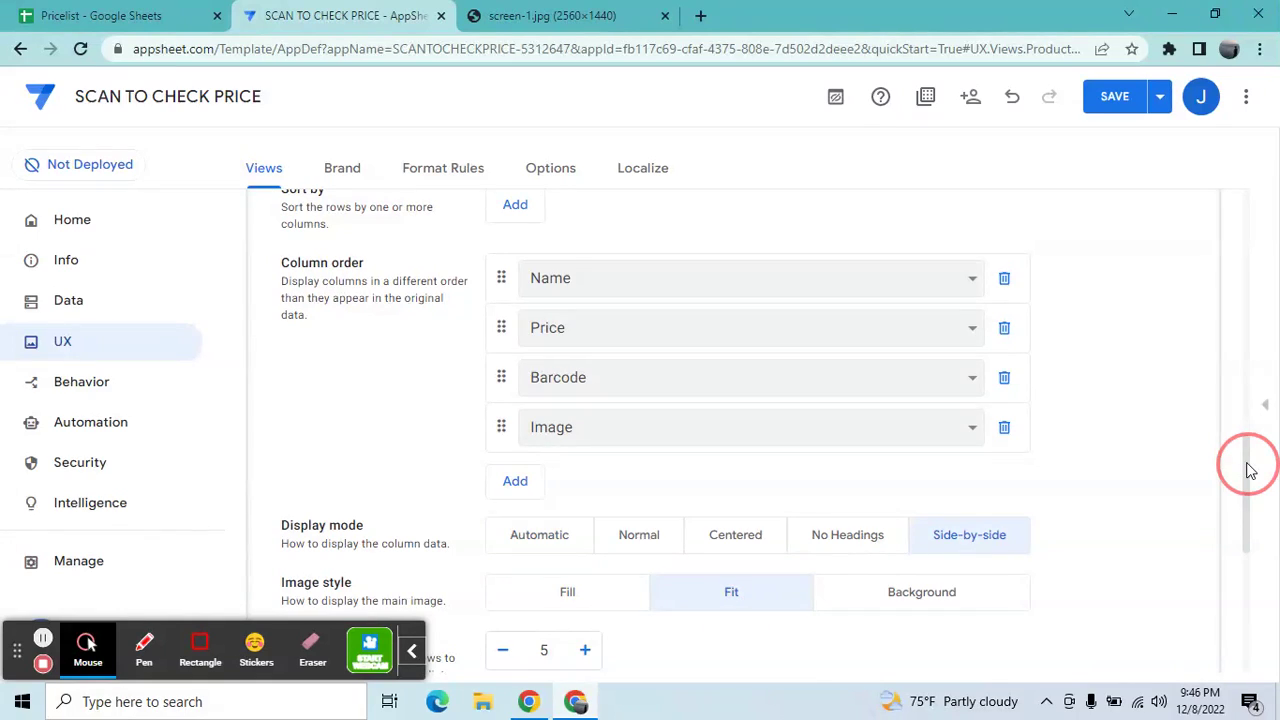
pyautogui.moveTo(1249, 470); pyautogui.dragTo(1241, 439)
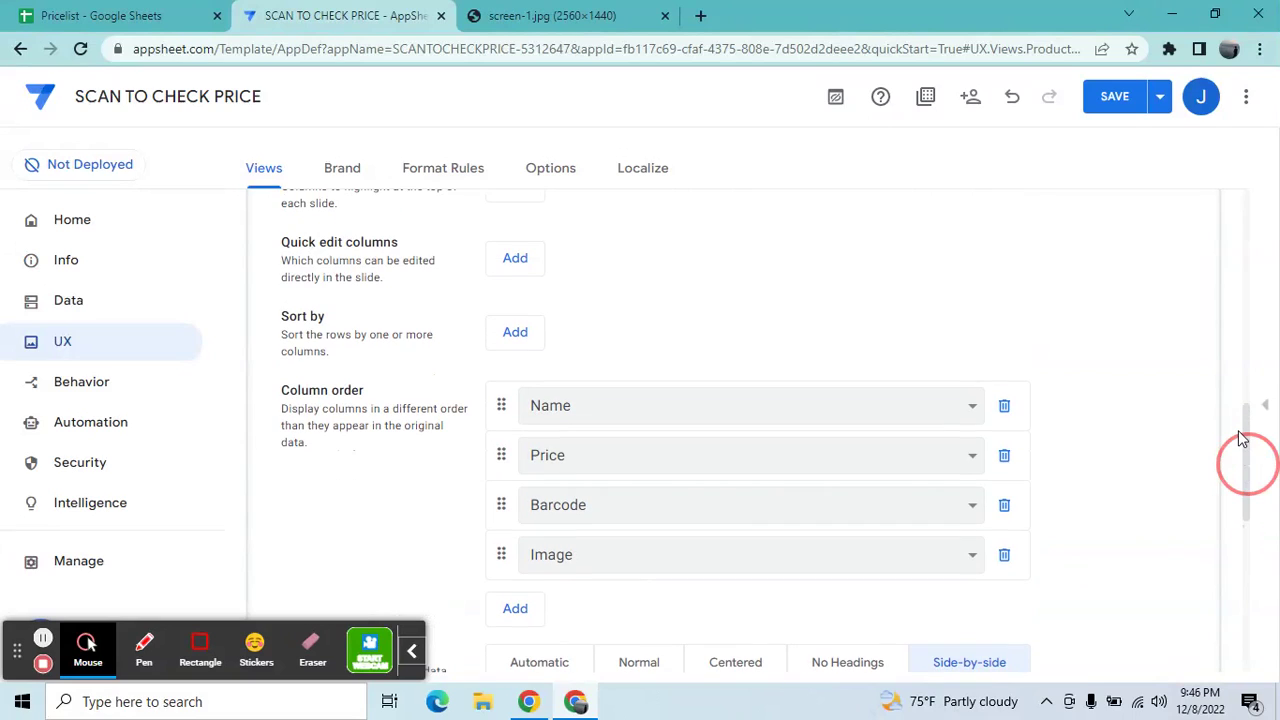
# Step: Go to the app's data tables, open a new browser tab, and unhide Sheet2 in the Pricelist spreadsheet
pyautogui.click(85, 313)
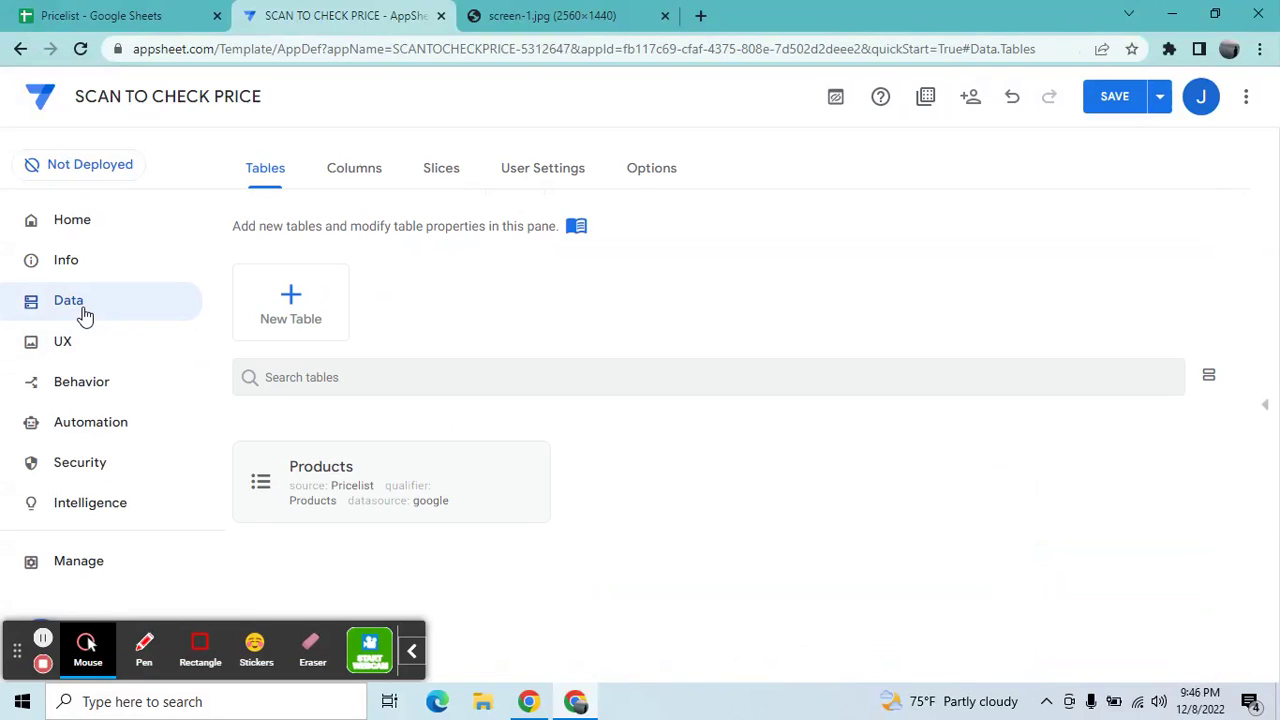
pyautogui.click(700, 16)
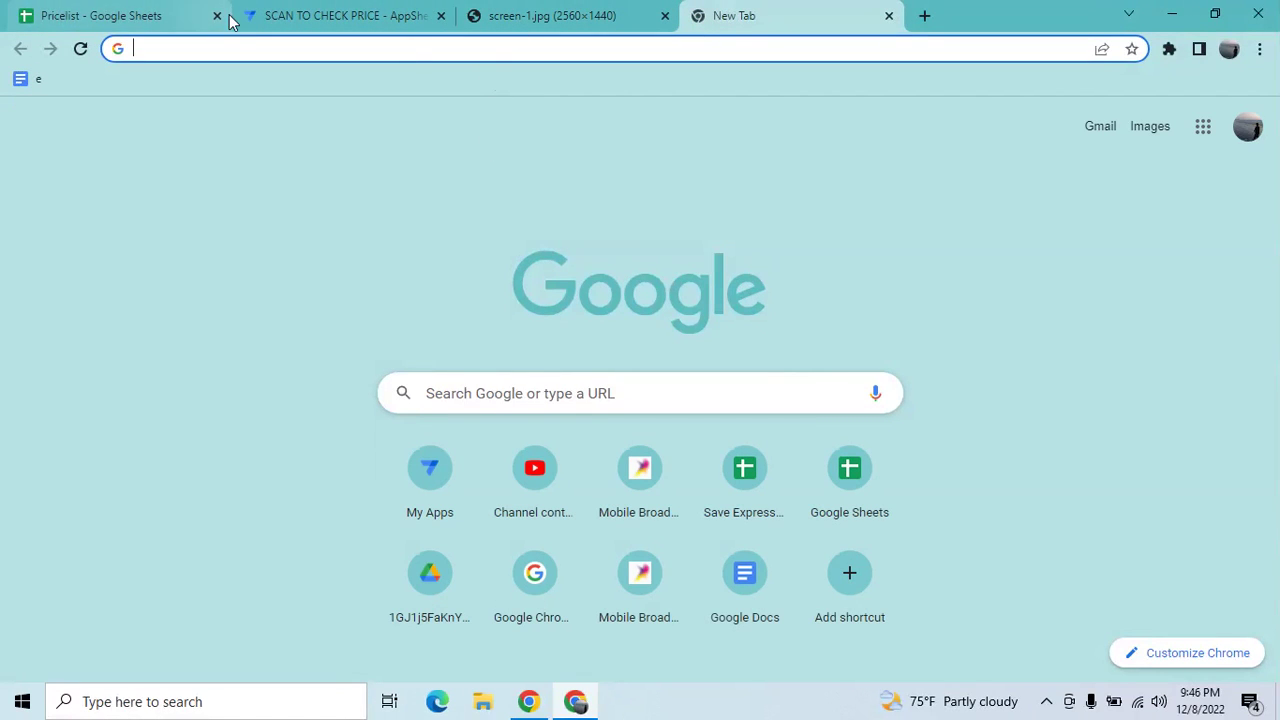
pyautogui.click(110, 12)
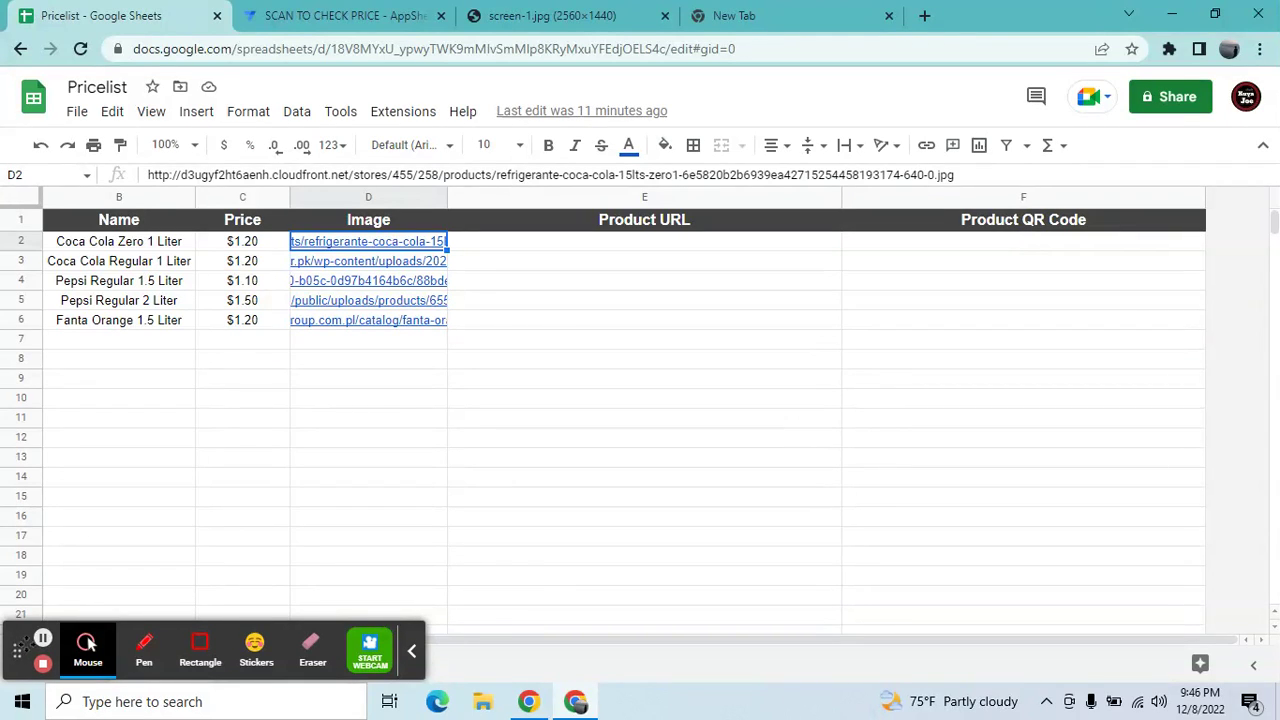
pyautogui.moveTo(18, 650); pyautogui.dragTo(527, 358)
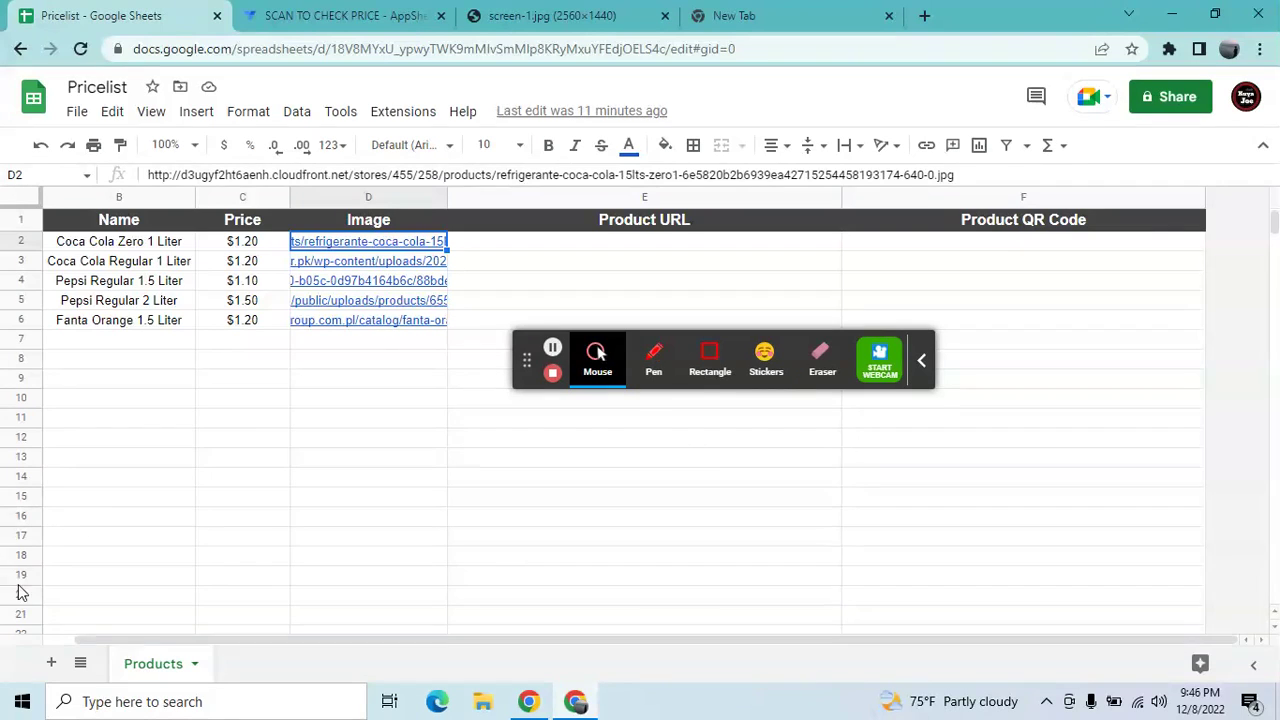
pyautogui.click(79, 664)
pyautogui.click(119, 627)
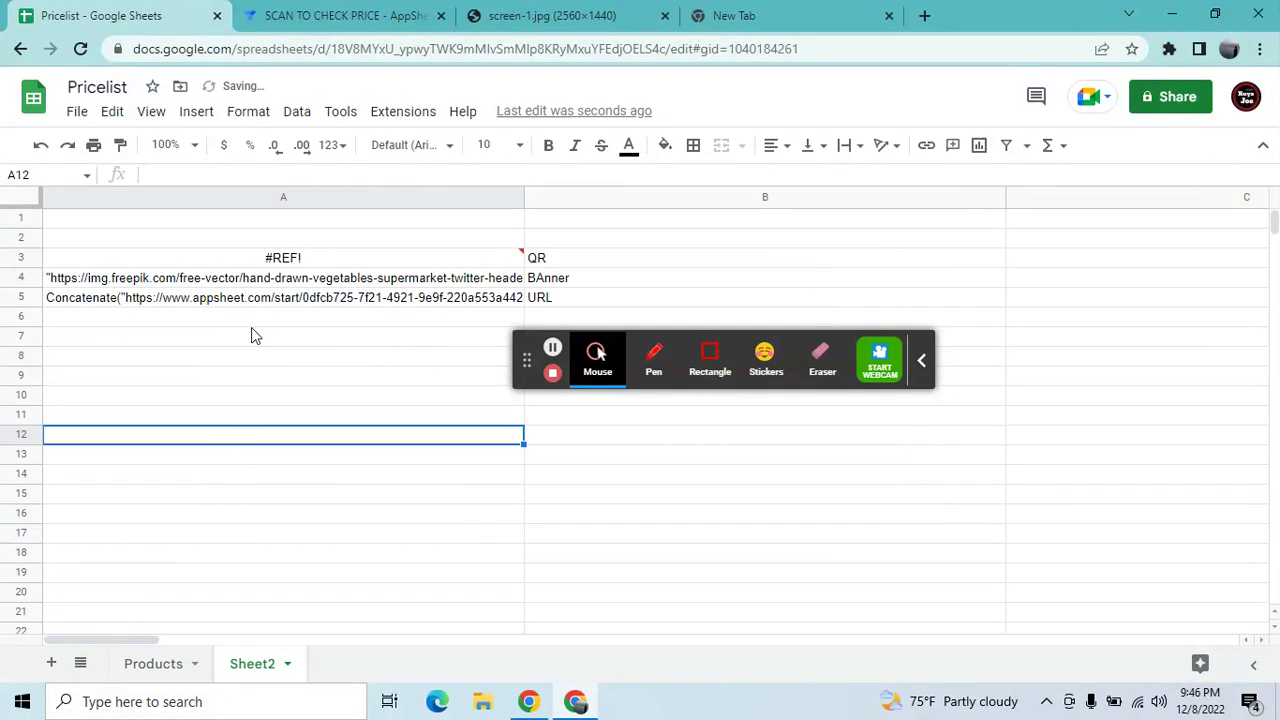
# Step: Copy the full quoted banner image URL from cell A4 of Sheet2
pyautogui.click(258, 289)
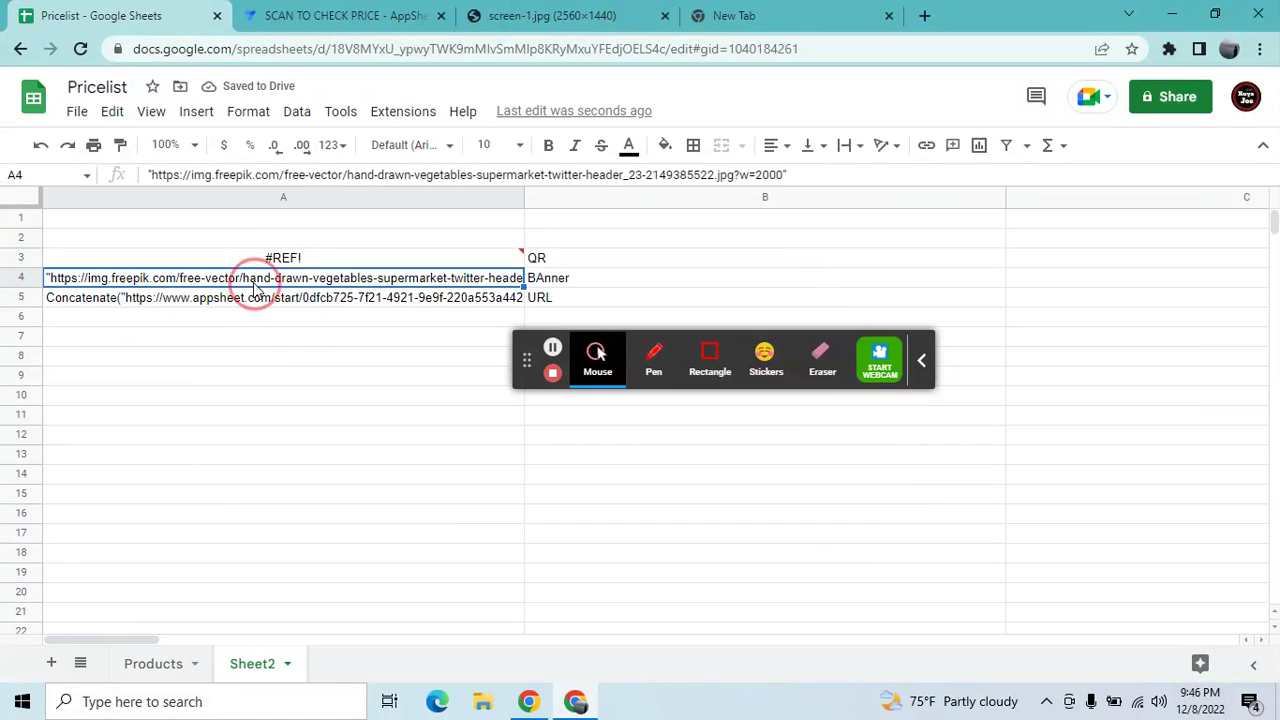
pyautogui.click(289, 170)
pyautogui.hotkey('ctrl', 'a')
pyautogui.hotkey('ctrl', 'c')
# Step: Return to the SCAN TO CHECK PRICE app and open the column list of the Products table
pyautogui.click(325, 10)
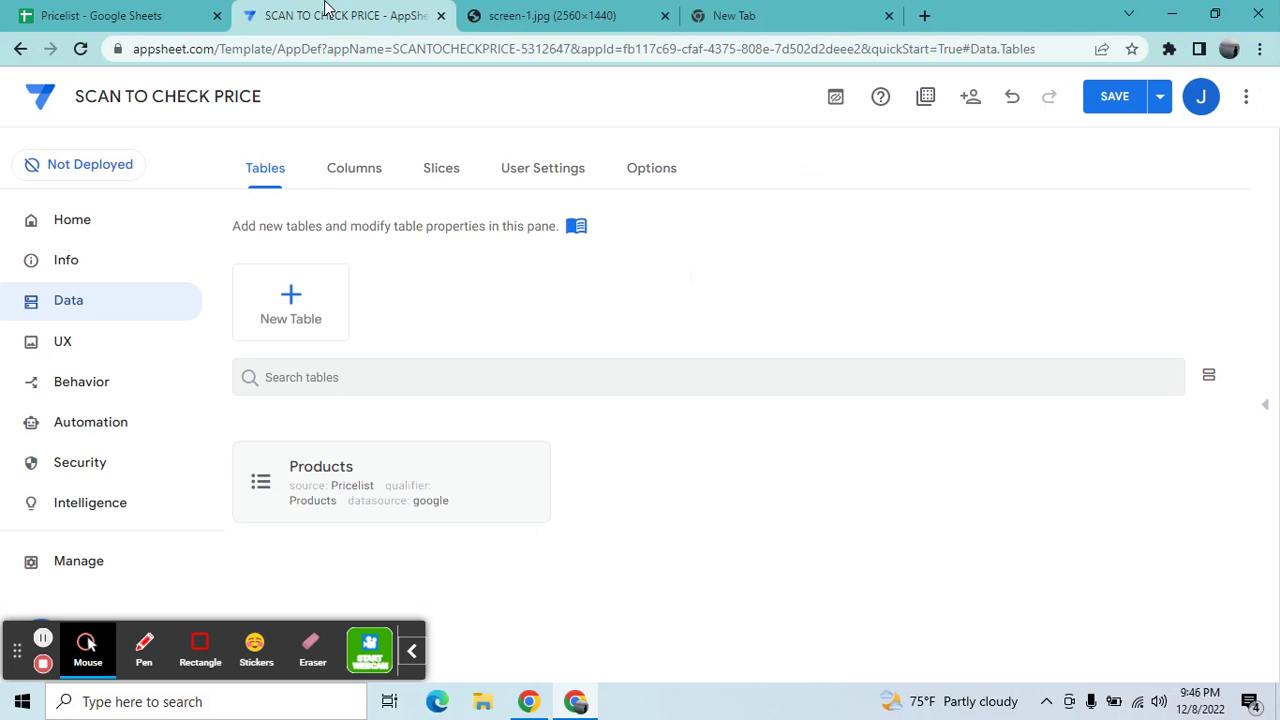
pyautogui.click(403, 477)
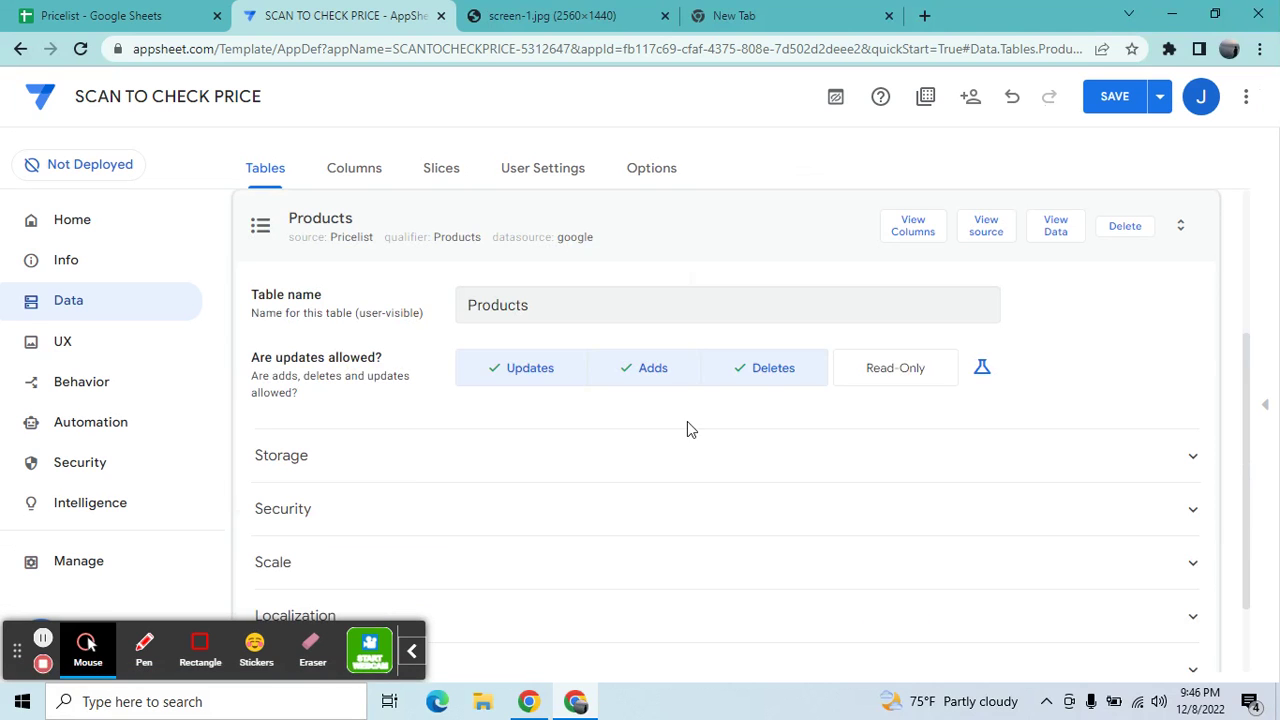
pyautogui.click(917, 229)
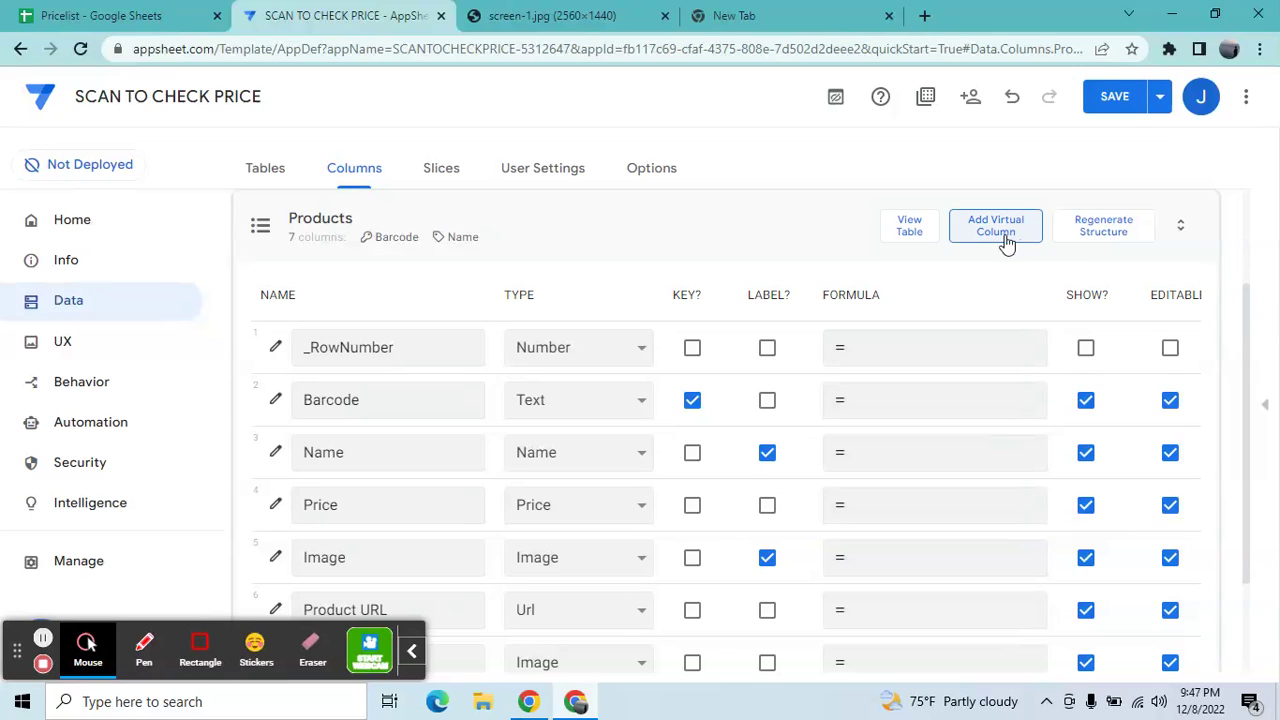
pyautogui.click(411, 651)
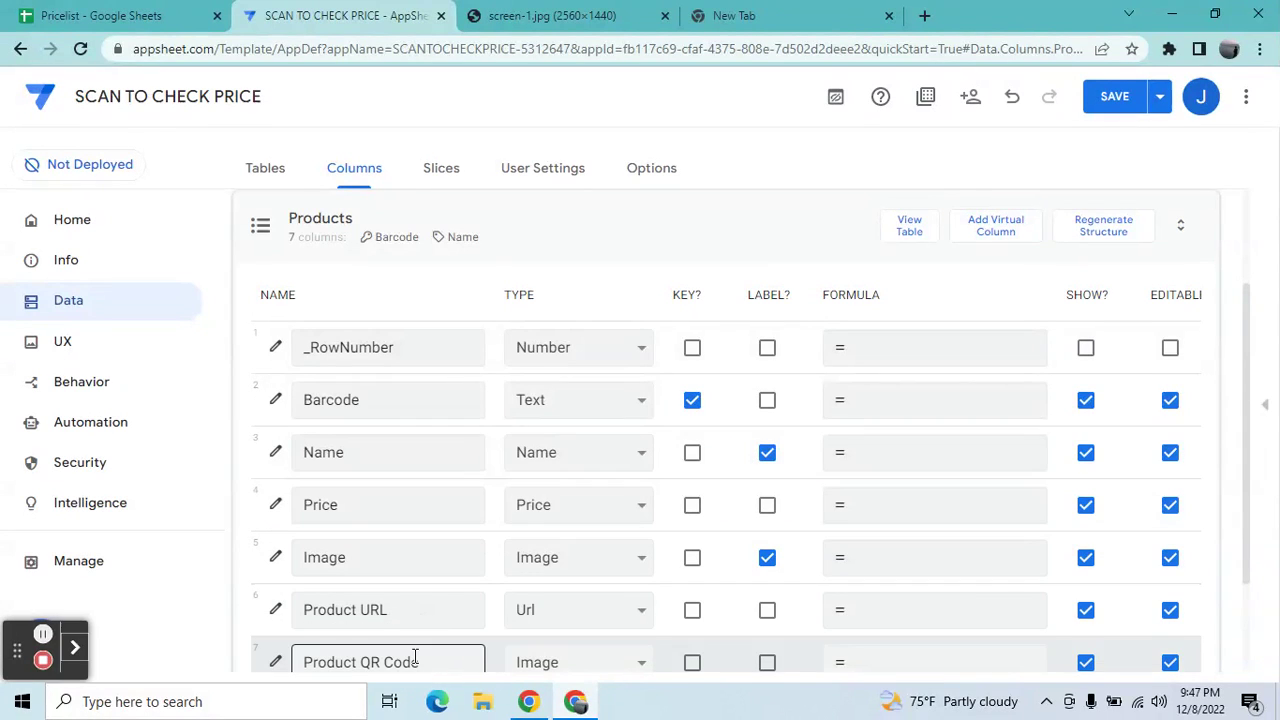
# Step: Add a virtual column named Banner to the Products table with the app formula ""
pyautogui.click(993, 236)
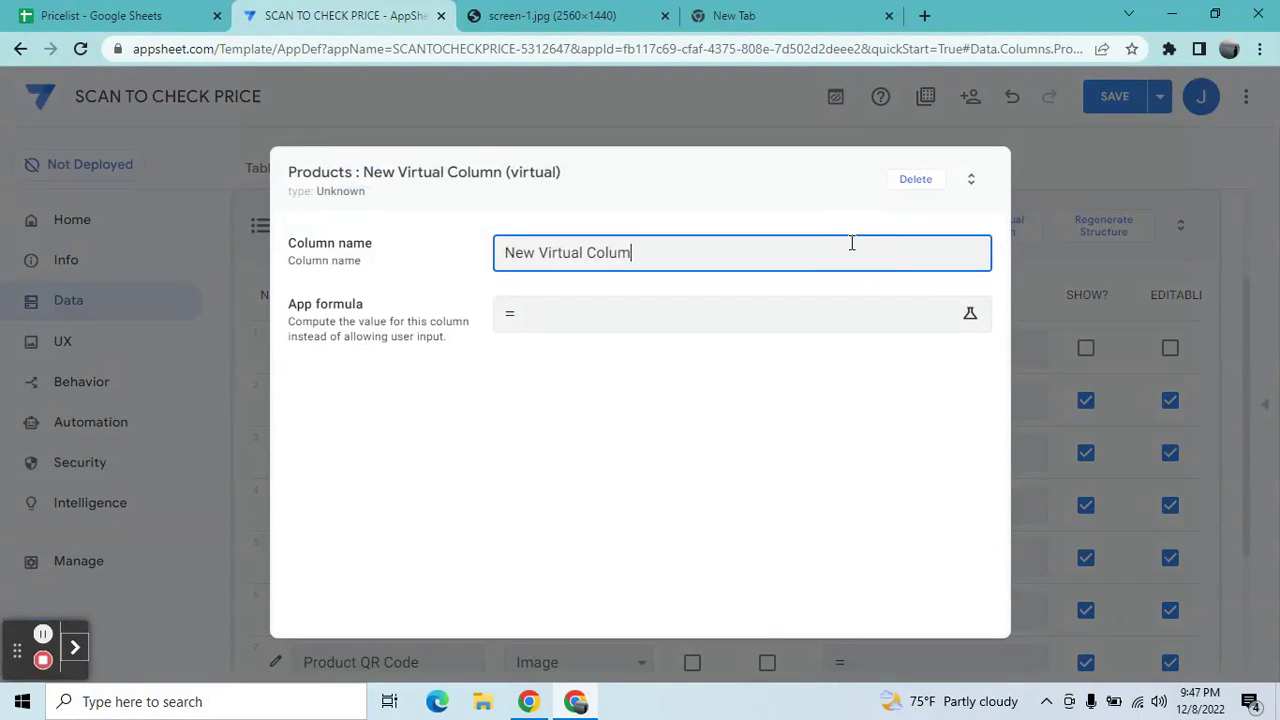
pyautogui.press('BackSpace')
pyautogui.press('BackSpace')
pyautogui.press('BackSpace')
pyautogui.press('BackSpace')
pyautogui.press('BackSpace')
pyautogui.press('BackSpace')
pyautogui.press('BackSpace')
pyautogui.press('BackSpace')
pyautogui.press('BackSpace')
pyautogui.press('BackSpace')
pyautogui.press('BackSpace')
pyautogui.press('BackSpace')
pyautogui.press('BackSpace')
pyautogui.press('BackSpace')
pyautogui.press('BackSpace')
pyautogui.press('BackSpace')
pyautogui.press('BackSpace')
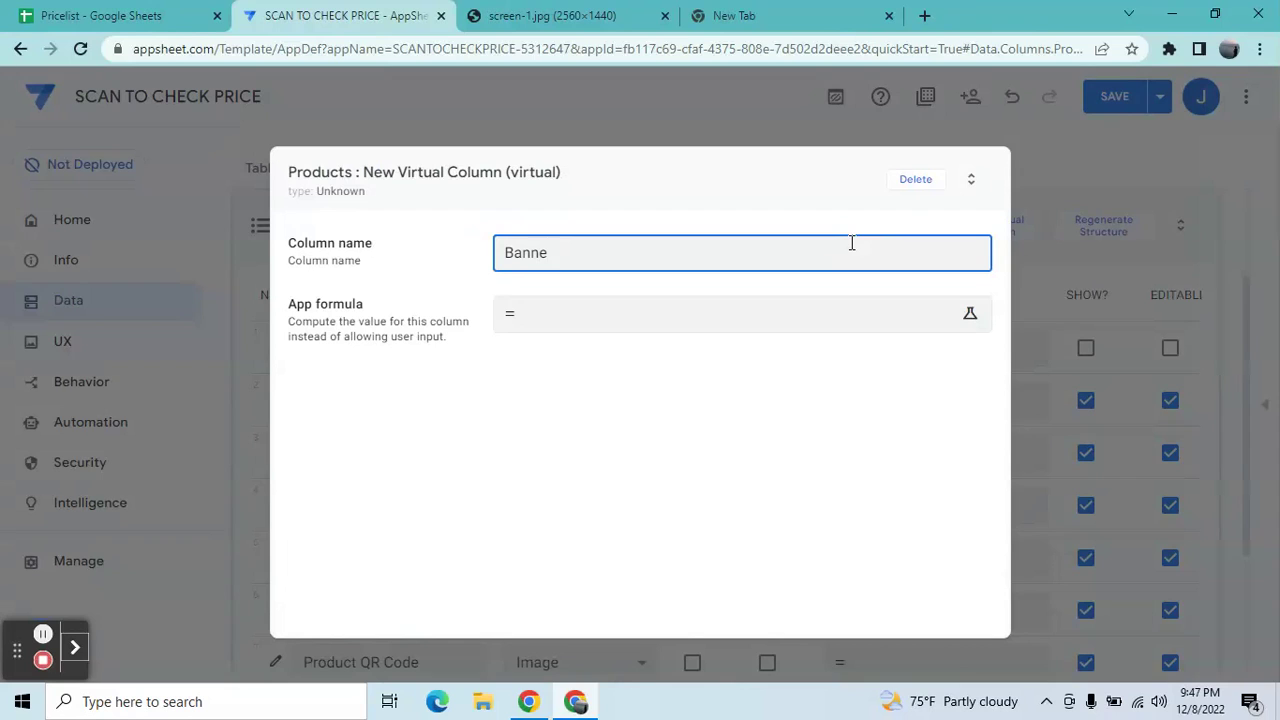
pyautogui.click(804, 325)
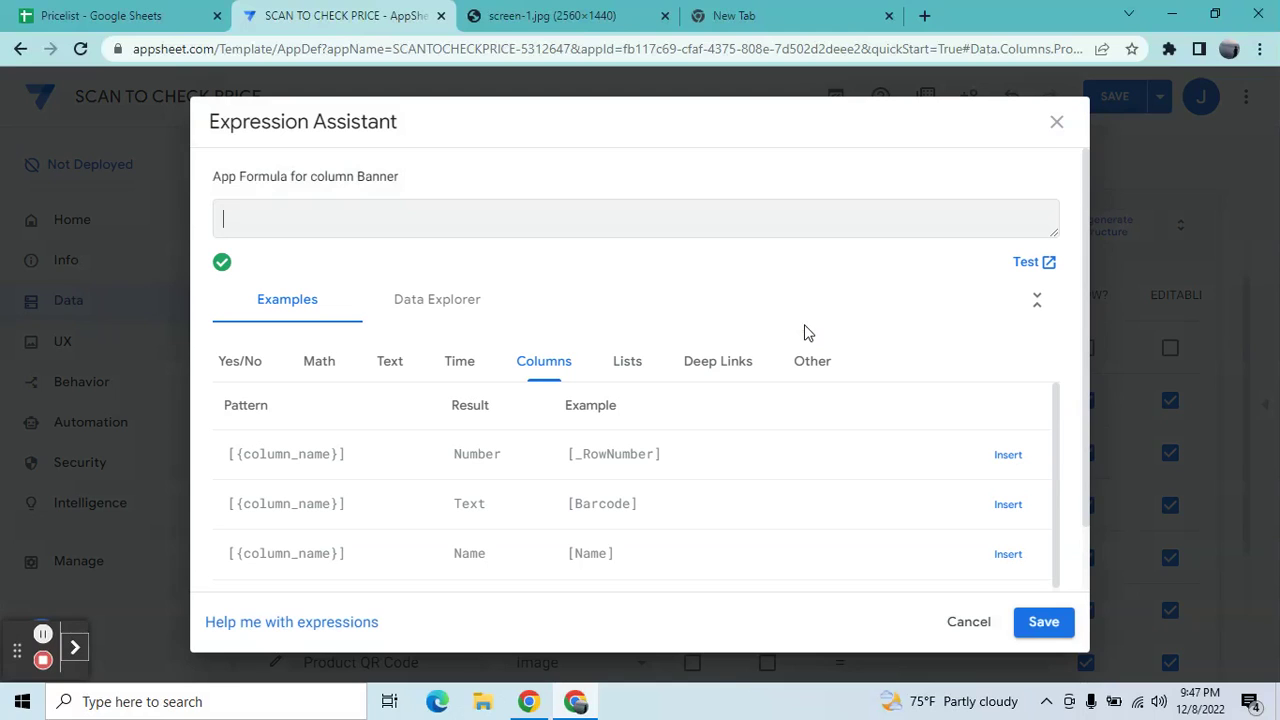
pyautogui.write('""')
pyautogui.click(1043, 622)
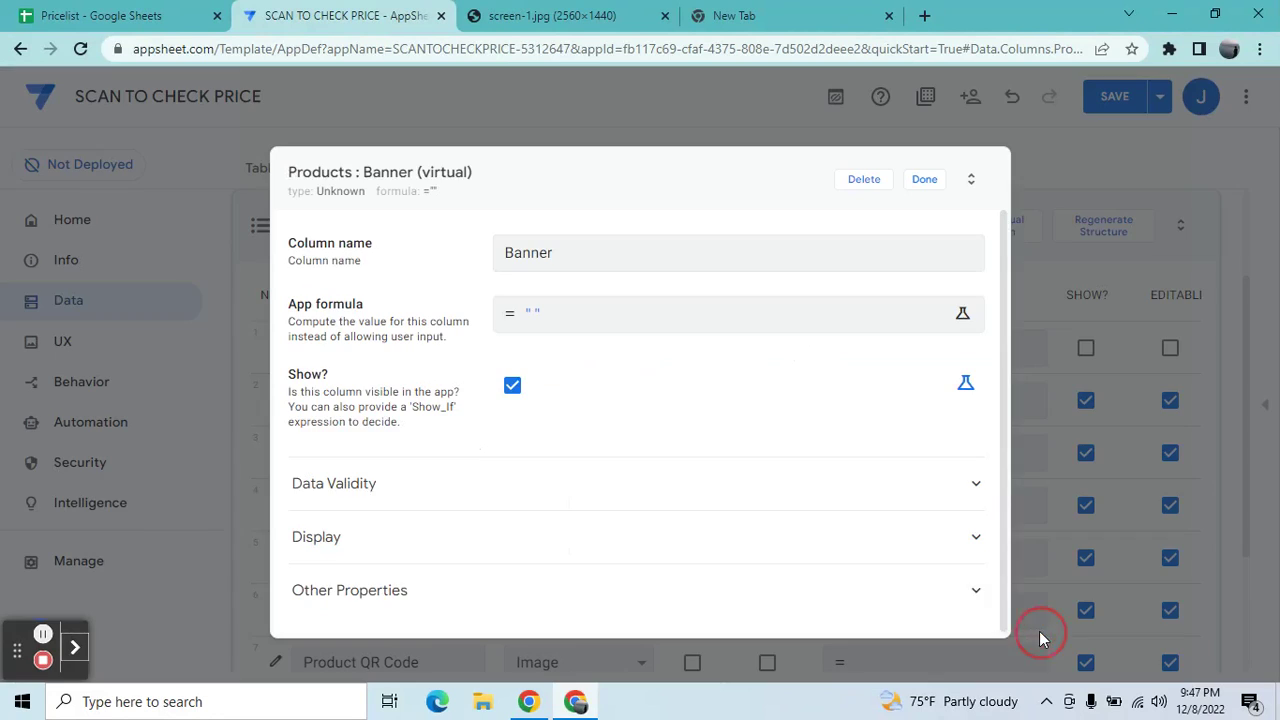
pyautogui.click(923, 179)
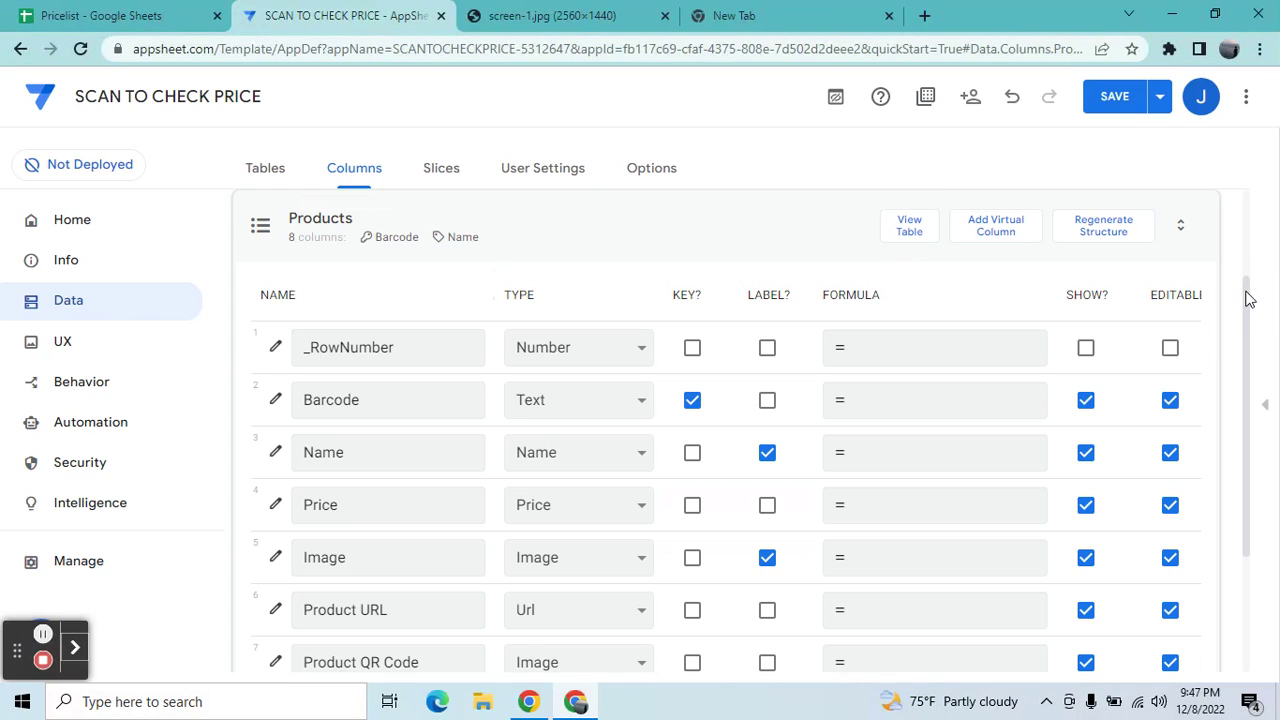
pyautogui.moveTo(1247, 299); pyautogui.dragTo(1243, 374)
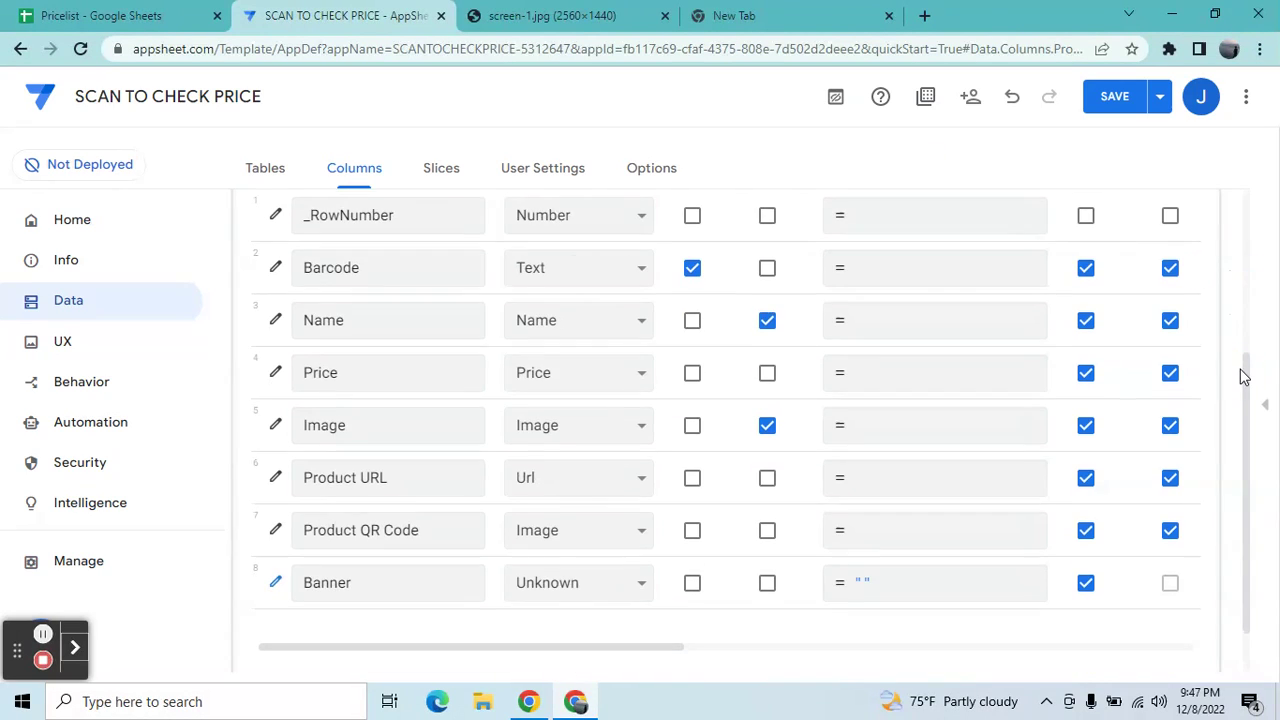
# Step: Set the Banner virtual column's type to Show and its category to Image
pyautogui.press('s')
pyautogui.click(615, 563)
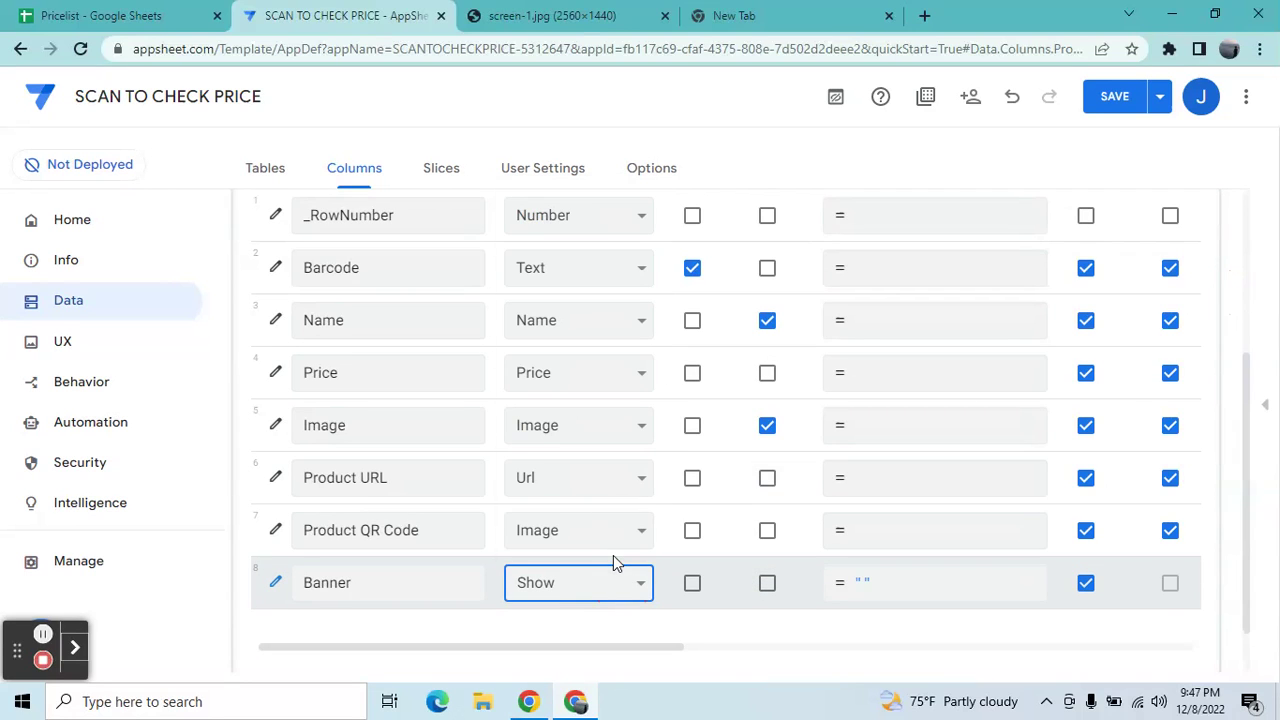
pyautogui.click(273, 584)
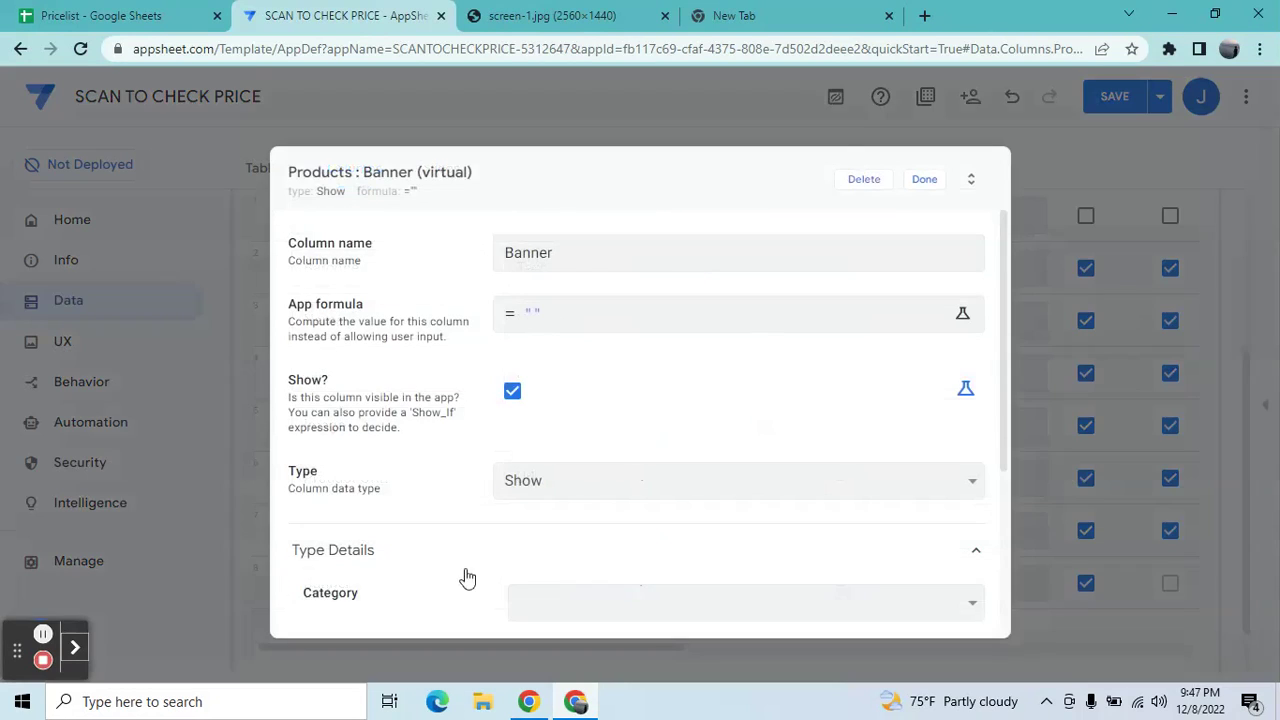
pyautogui.click(667, 601)
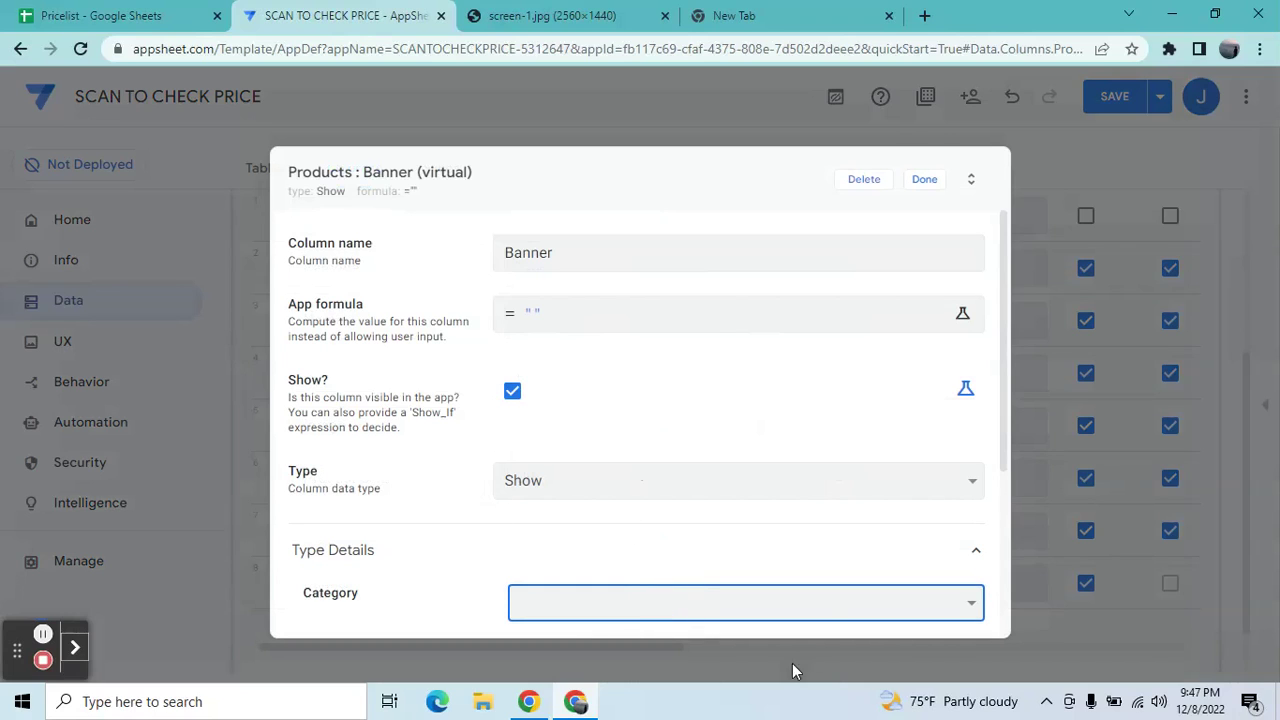
pyautogui.click(836, 610)
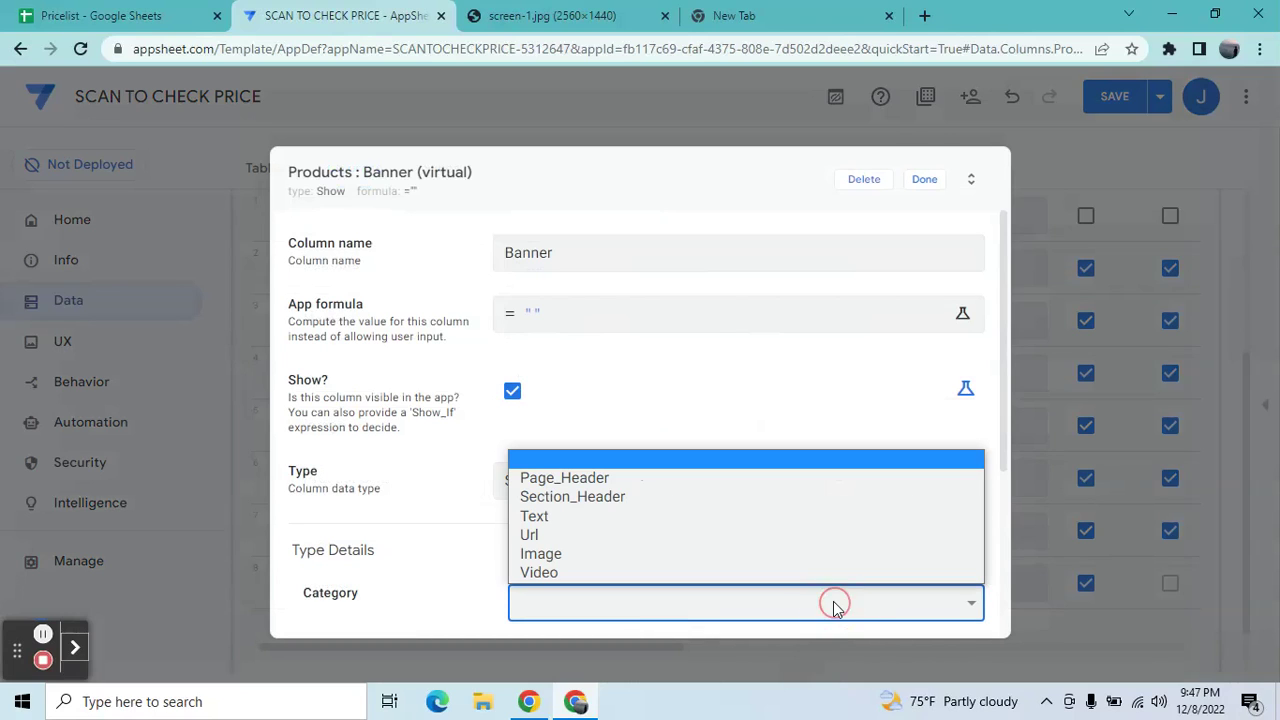
pyautogui.click(722, 558)
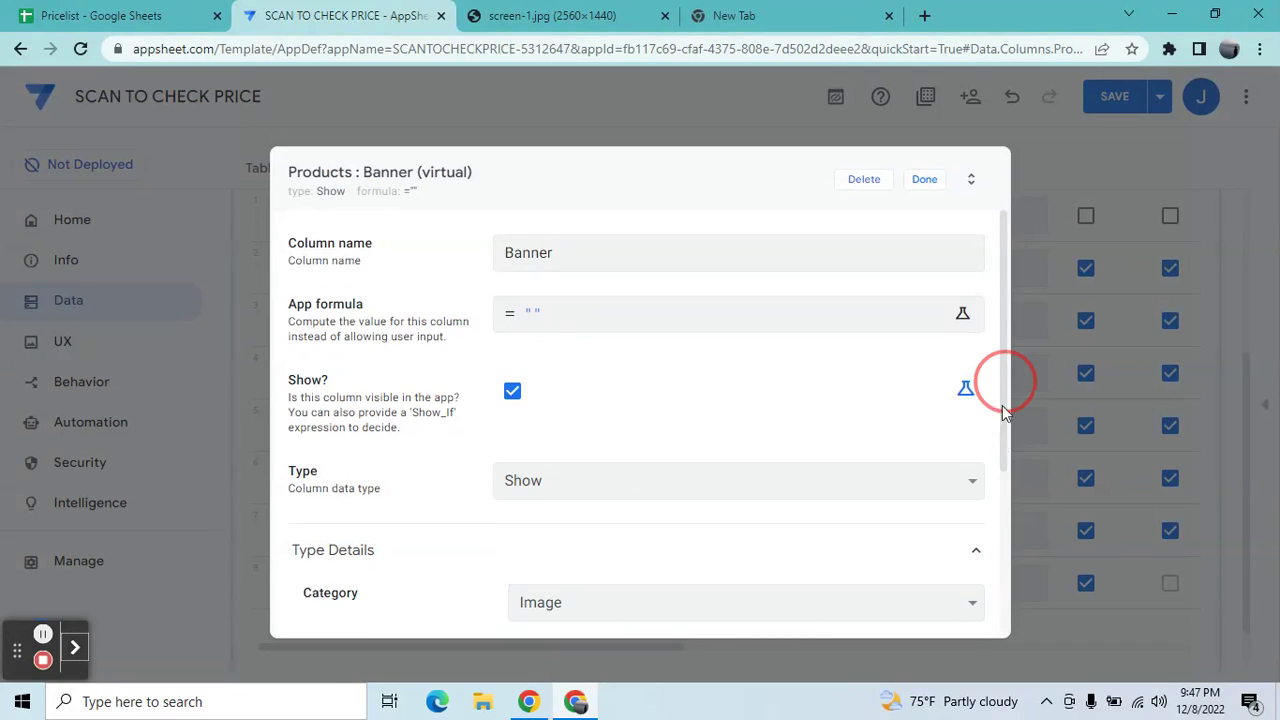
pyautogui.scroll(-2, 1005, 388)
pyautogui.click(877, 531)
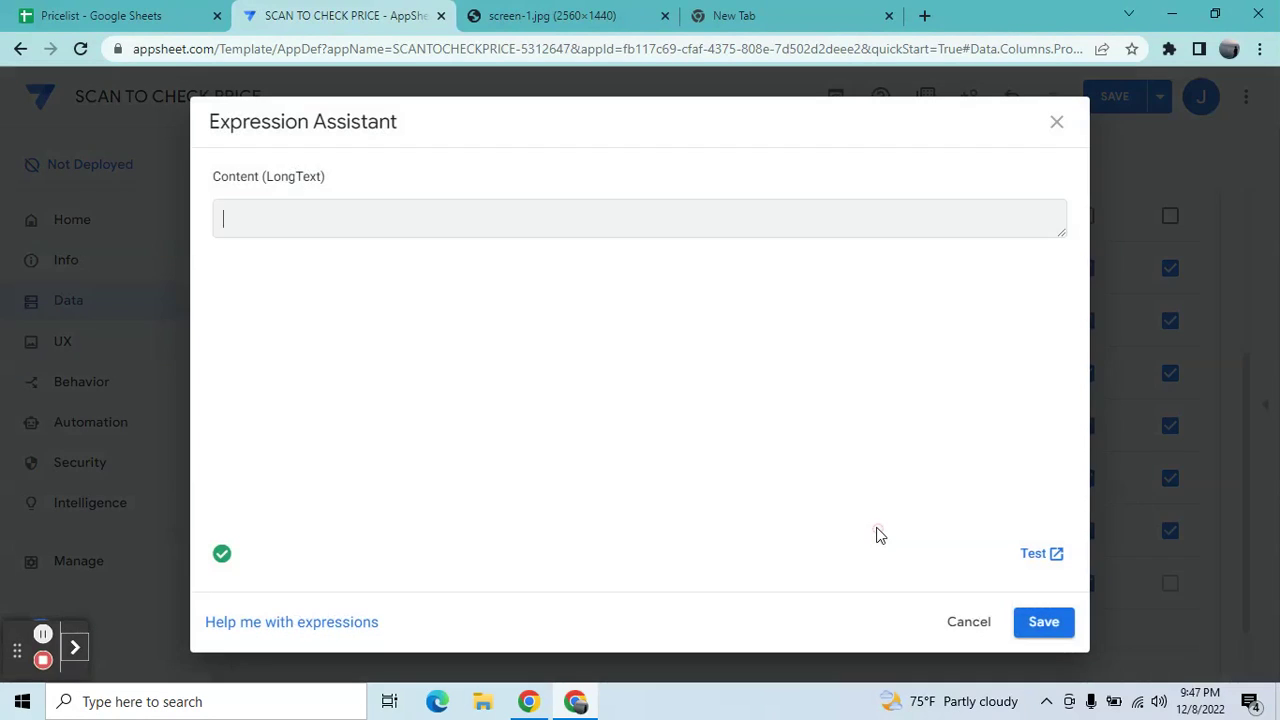
pyautogui.hotkey('ctrl', 'v')
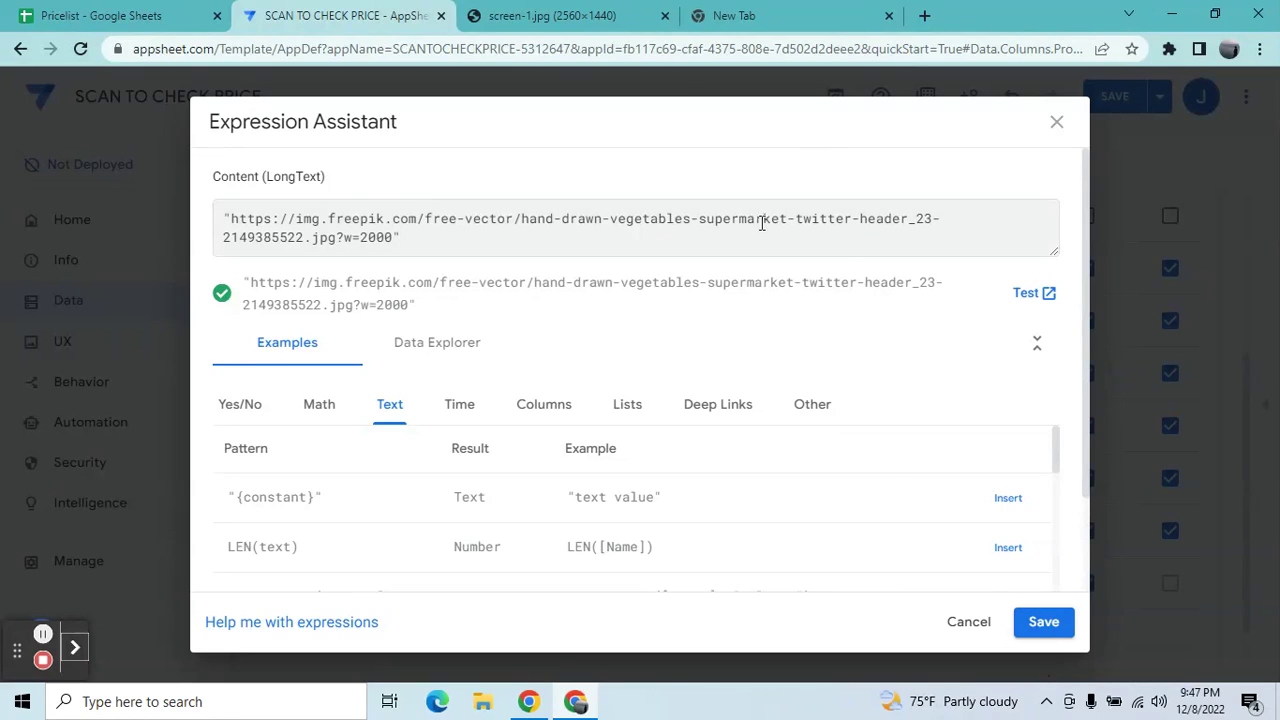
pyautogui.click(1048, 638)
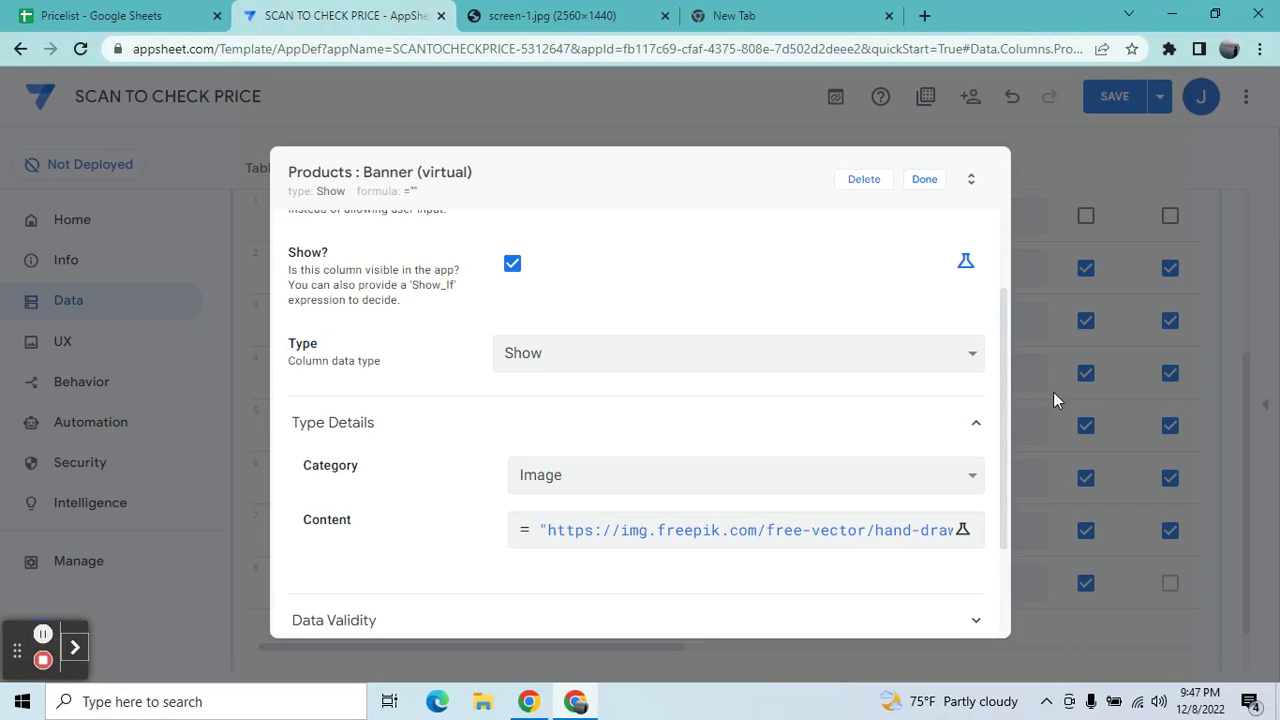
pyautogui.click(926, 180)
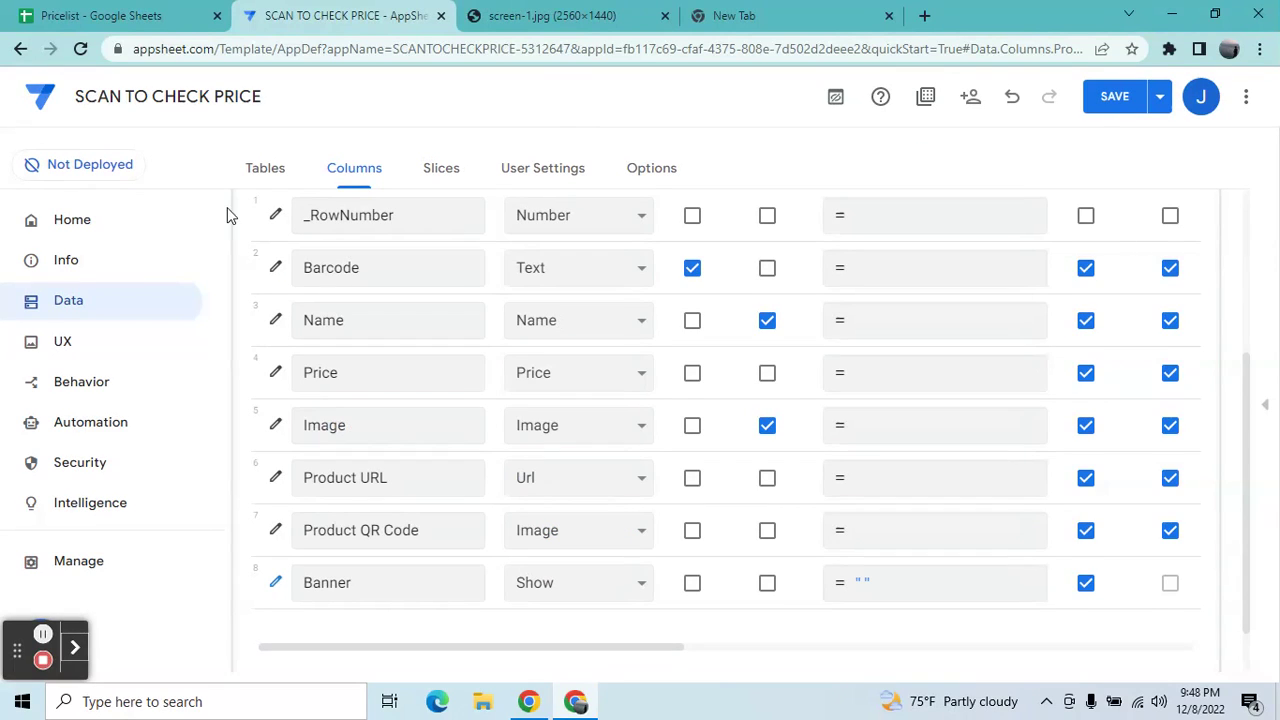
pyautogui.click(1118, 100)
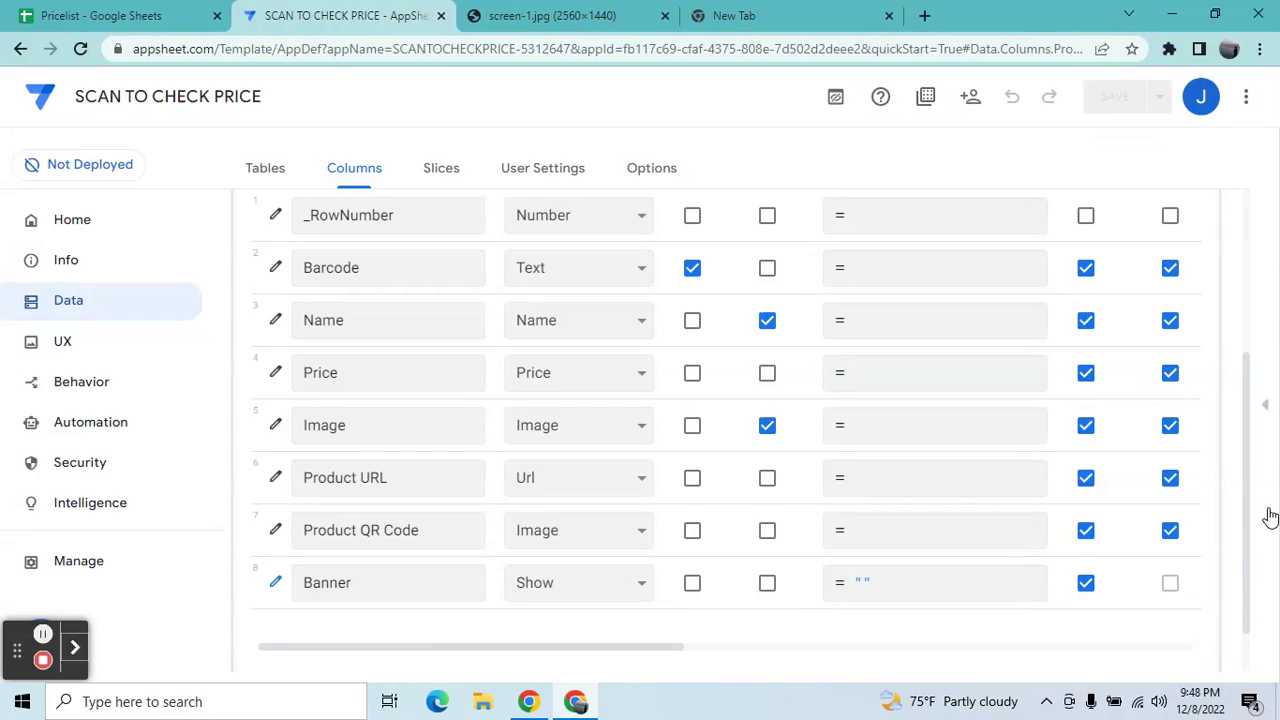
# Step: Examine the Coca Cola Zero 1 Liter detail page in the app preview, including its lower part
pyautogui.click(1267, 405)
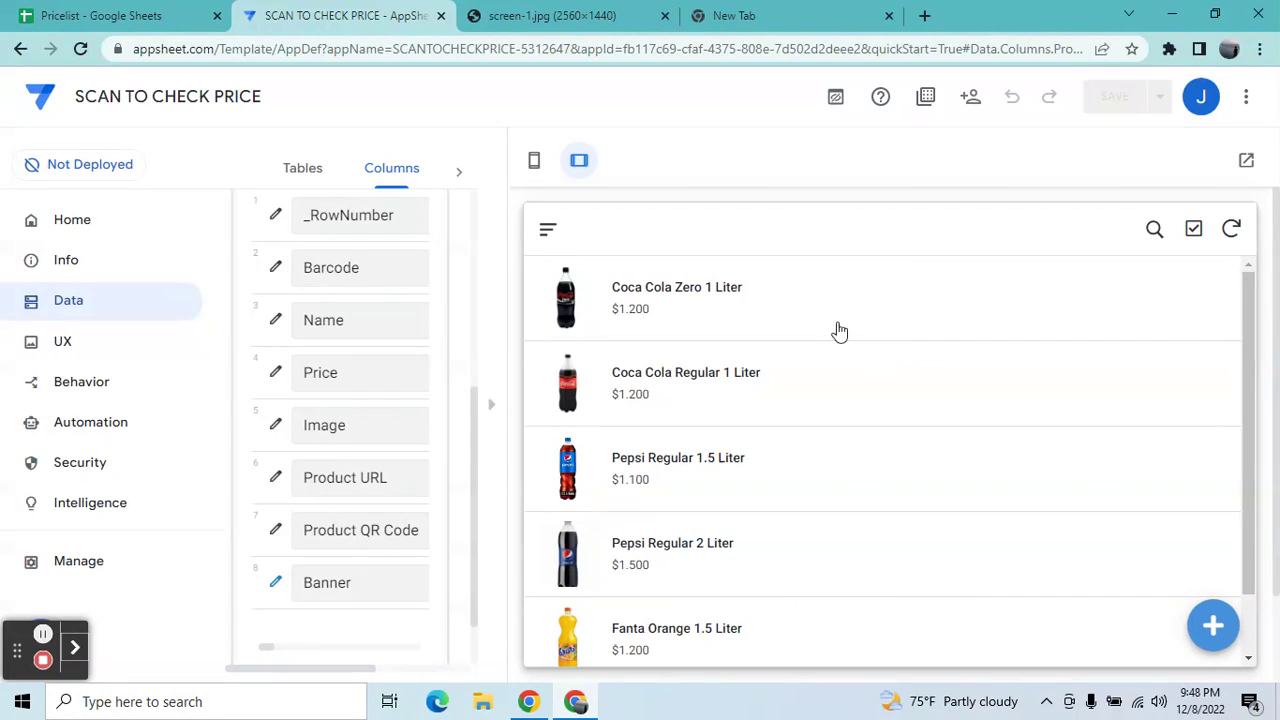
pyautogui.click(809, 298)
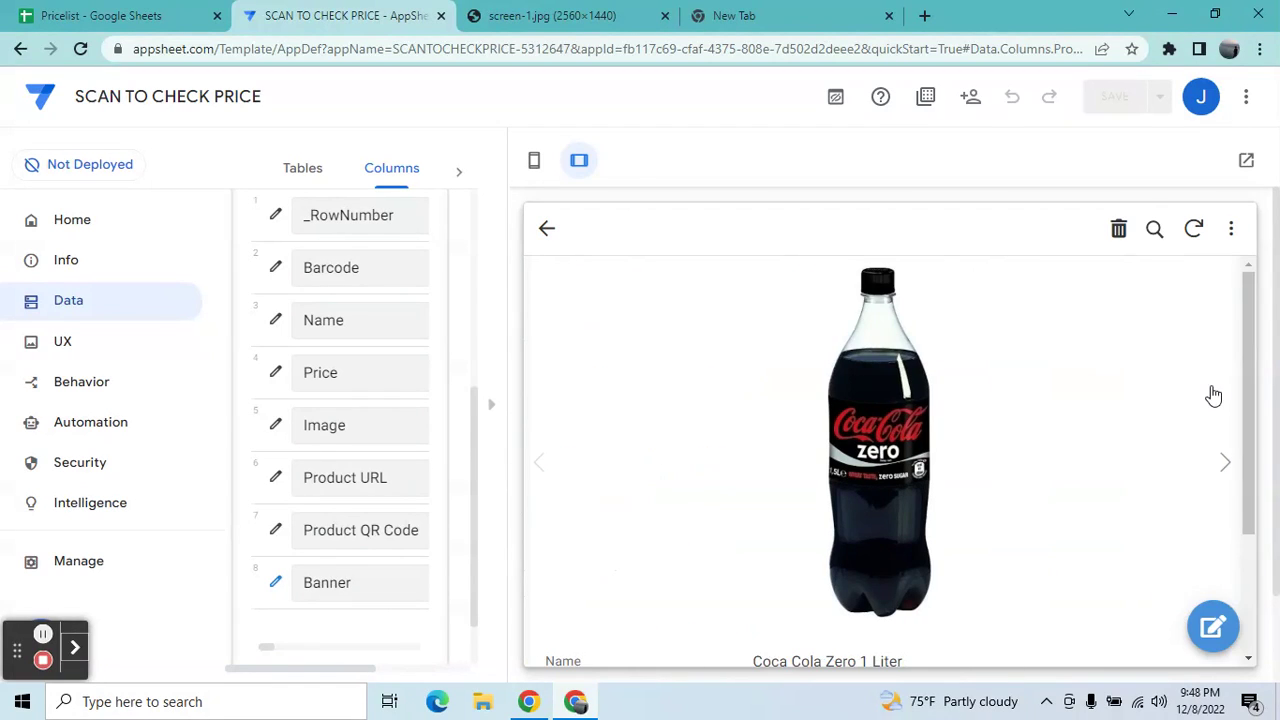
pyautogui.moveTo(1246, 386); pyautogui.dragTo(1240, 316)
pyautogui.click(491, 408)
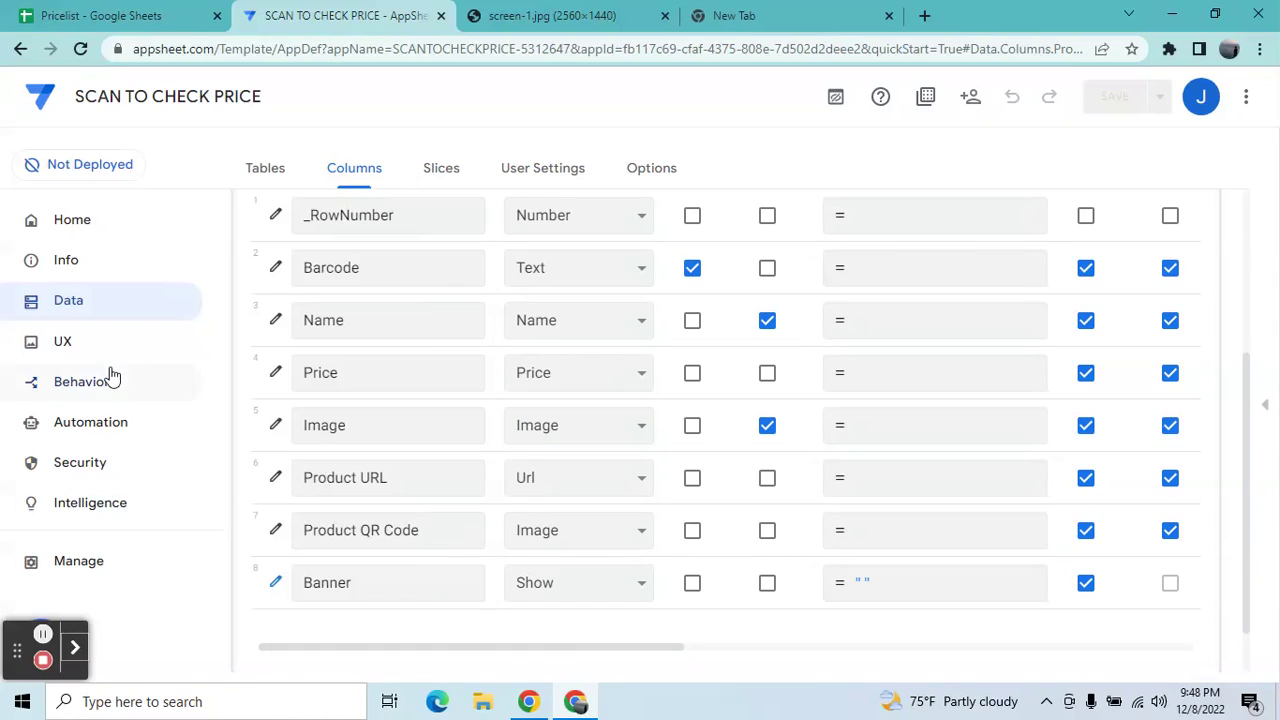
# Step: Add Banner as the first entry in the Products_Detail view's column order and save the app
pyautogui.click(78, 345)
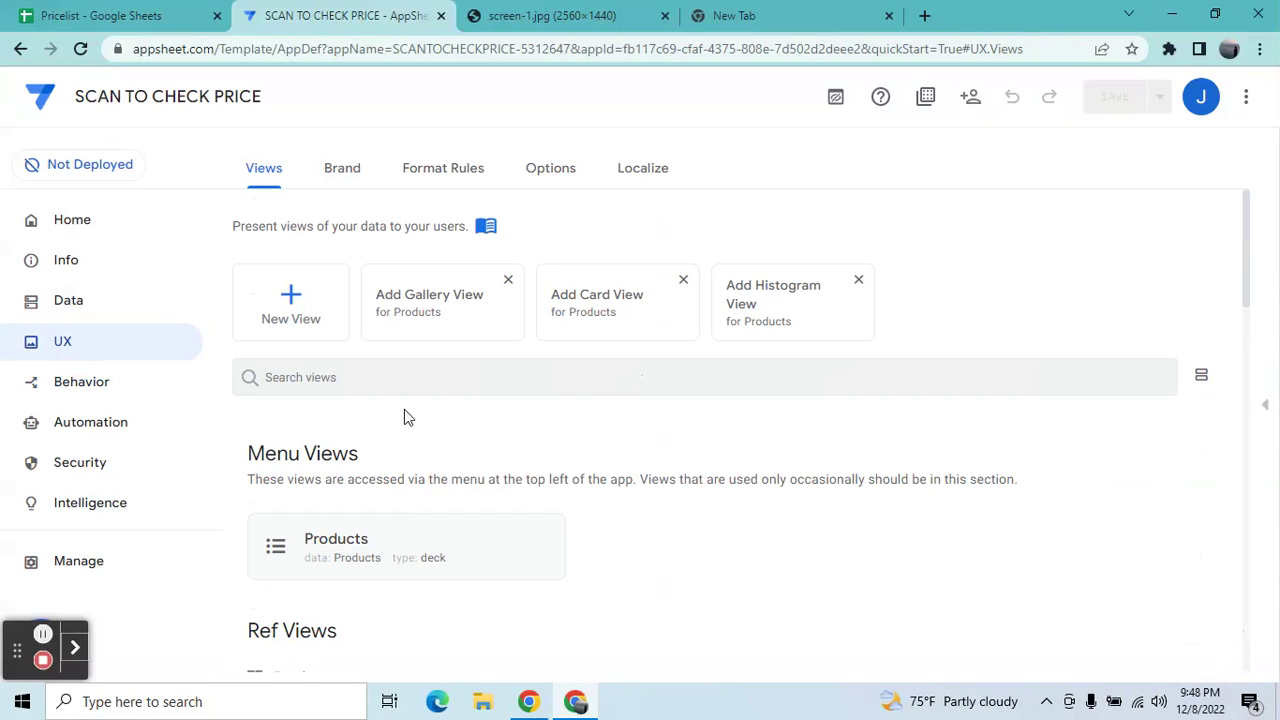
pyautogui.click(905, 379)
pyautogui.write('deta')
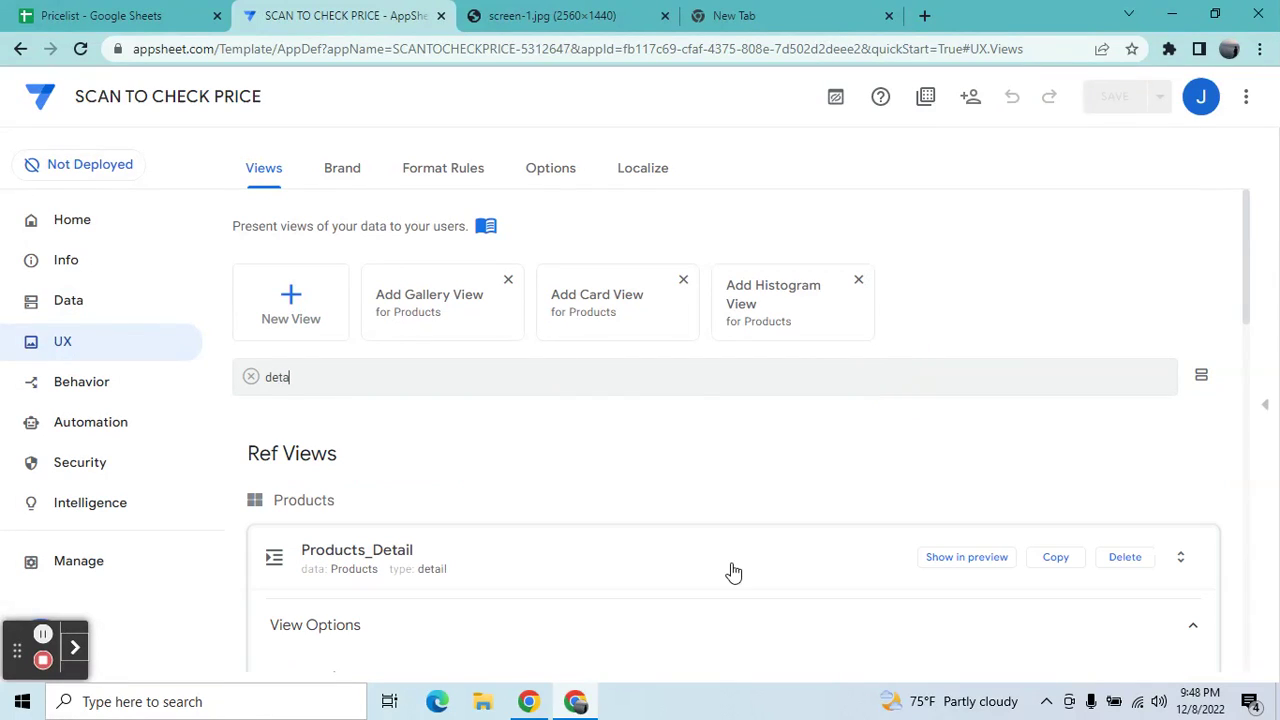
pyautogui.moveTo(1248, 300); pyautogui.dragTo(1234, 506)
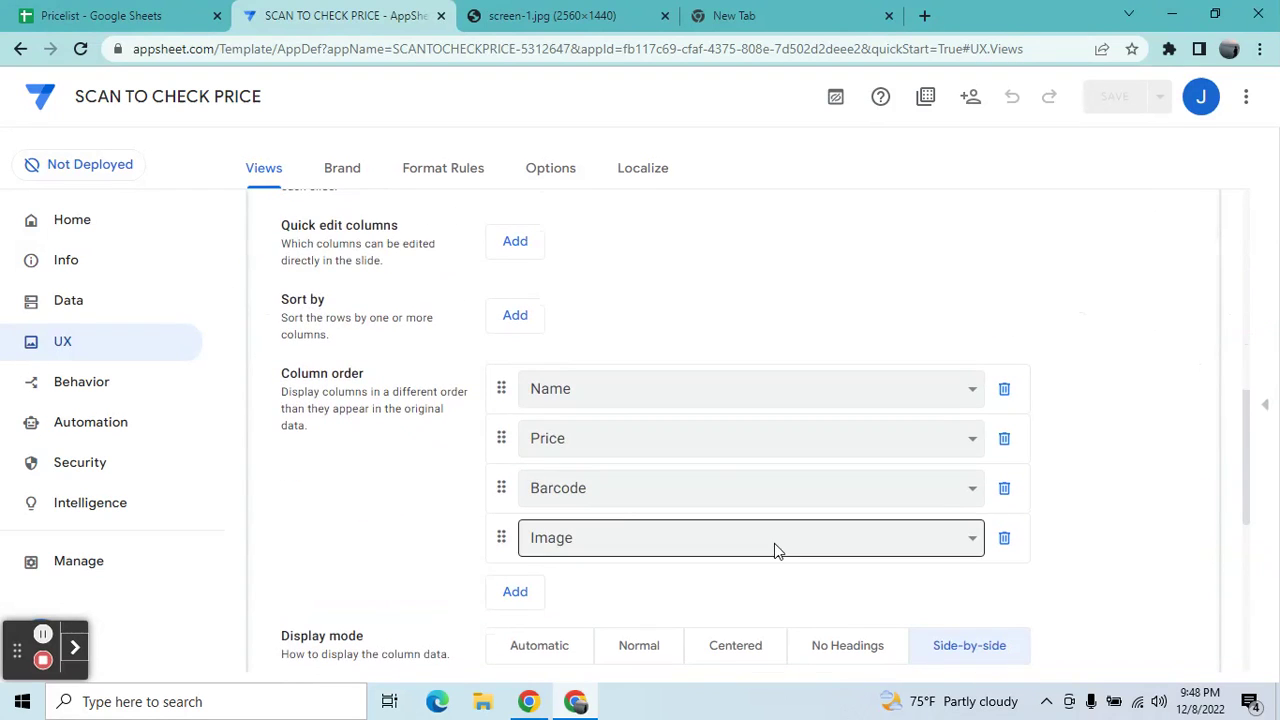
pyautogui.click(516, 594)
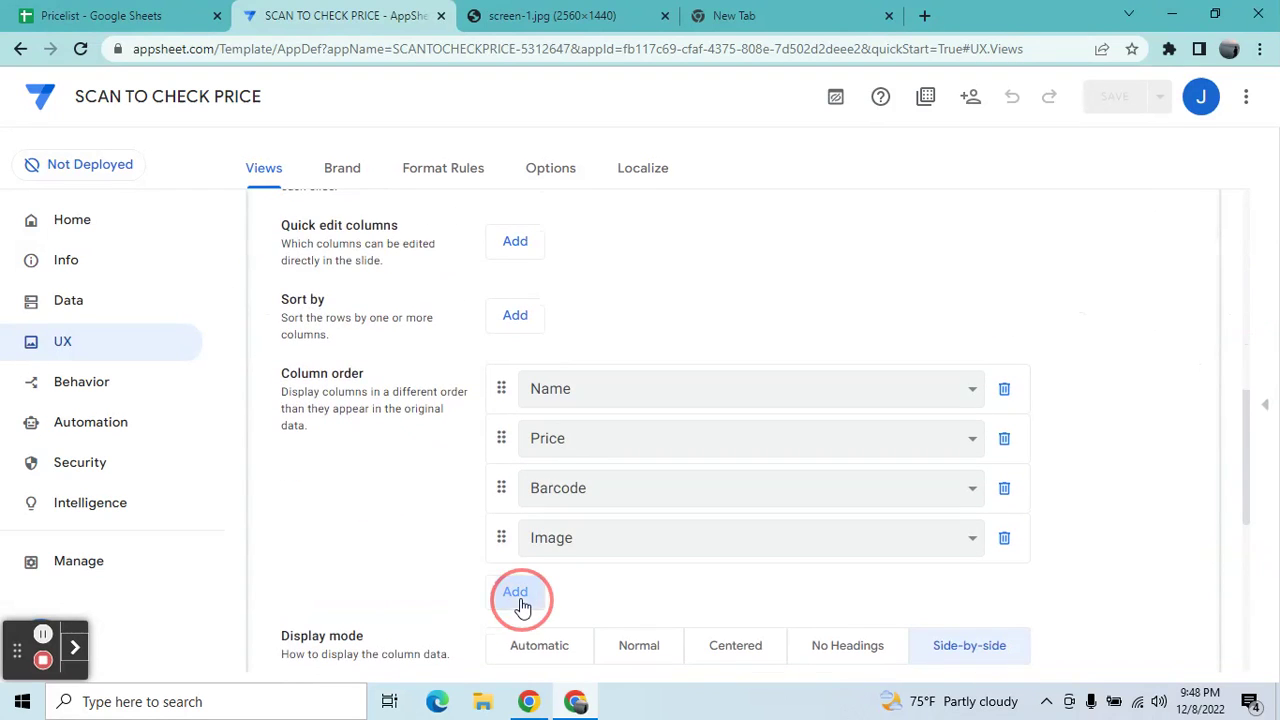
pyautogui.click(543, 601)
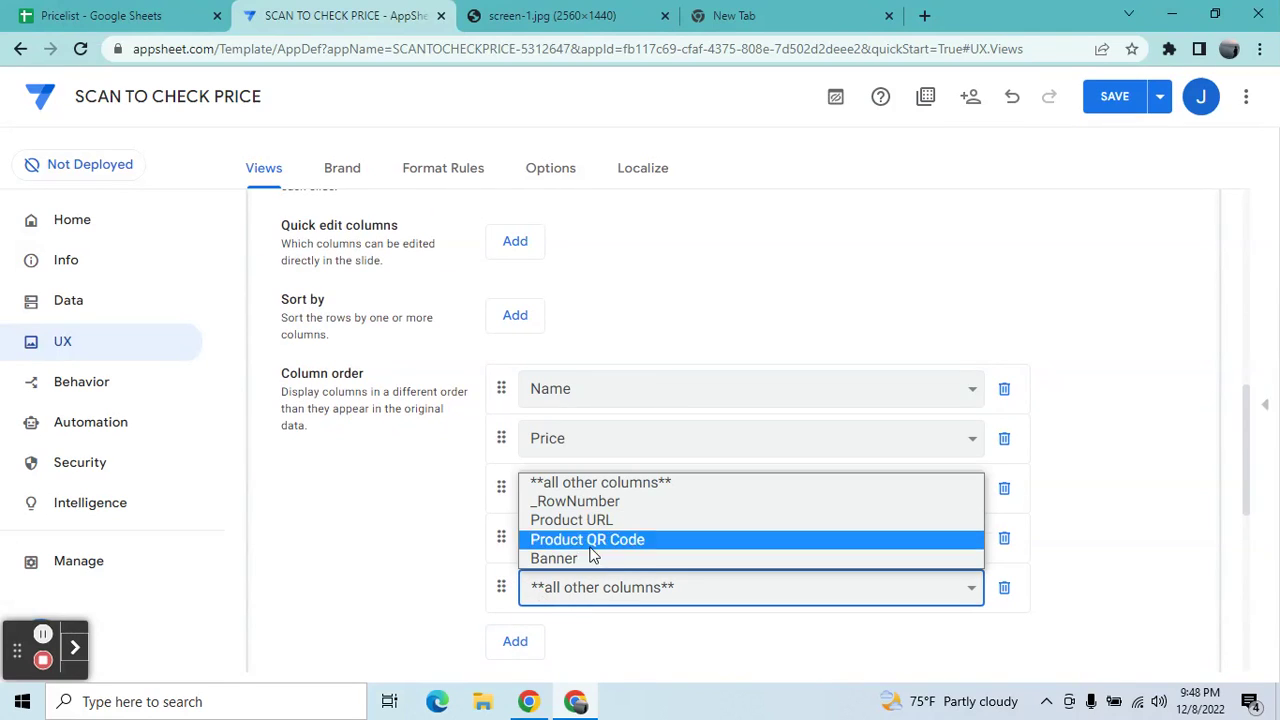
pyautogui.click(592, 561)
pyautogui.moveTo(503, 587); pyautogui.dragTo(564, 376)
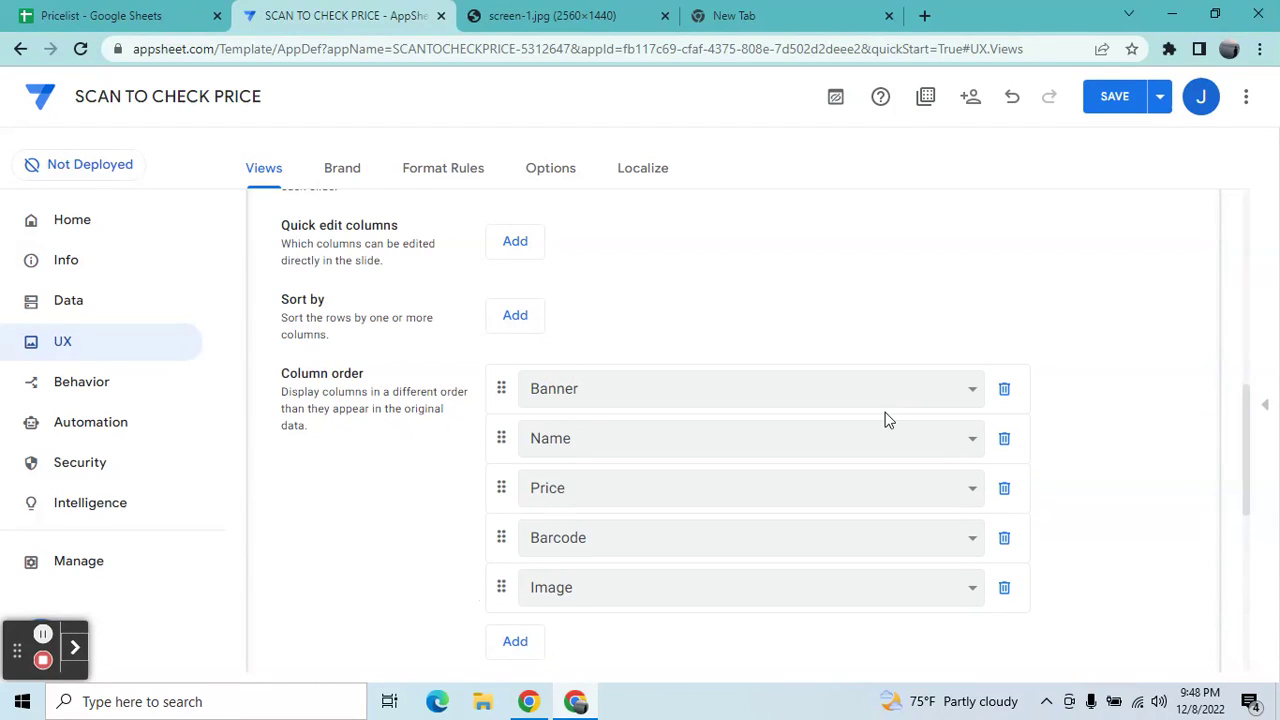
pyautogui.click(1263, 408)
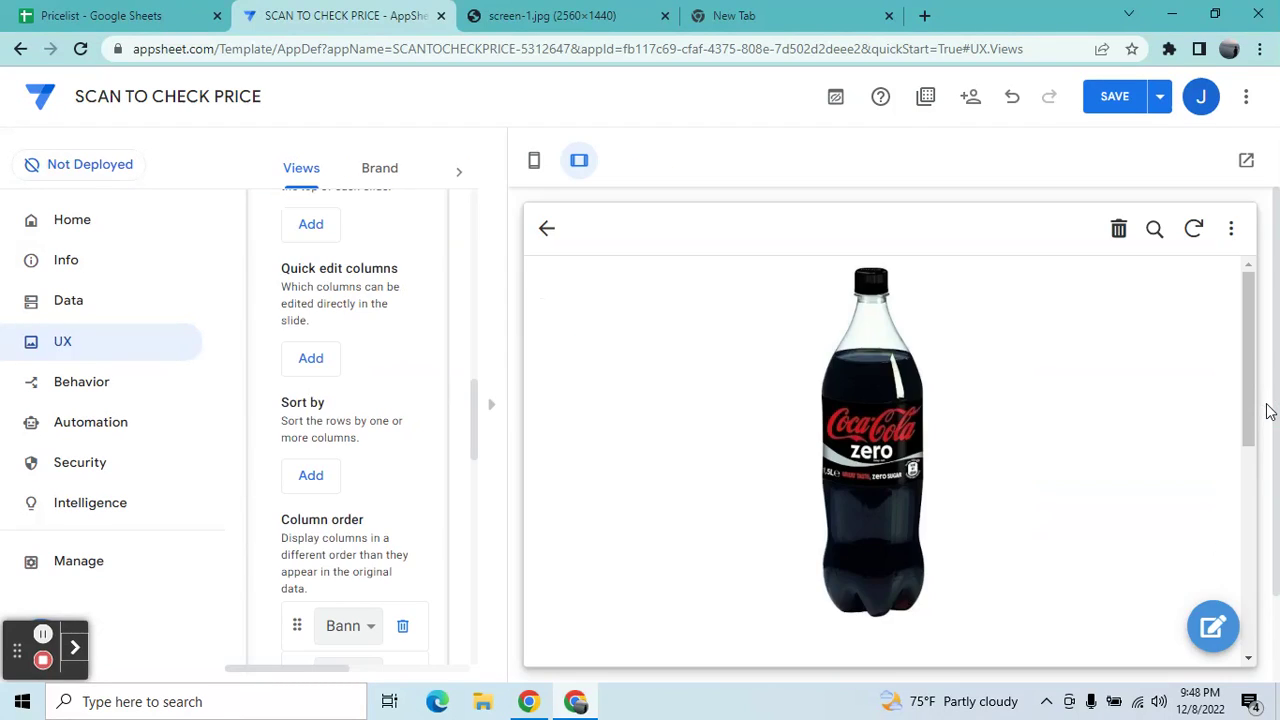
pyautogui.click(1124, 104)
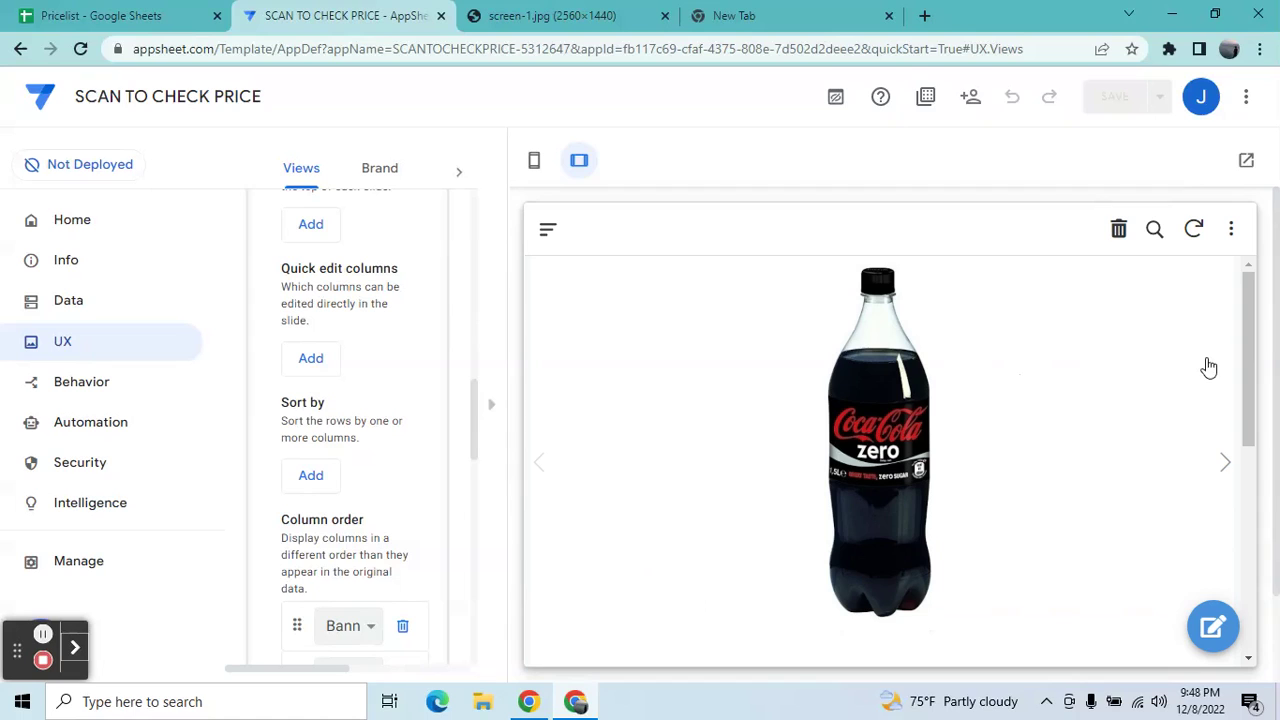
# Step: Browse to the next product in the tablet preview, return to the Products list, and reopen Coca Cola Zero 1 Liter
pyautogui.click(1219, 444)
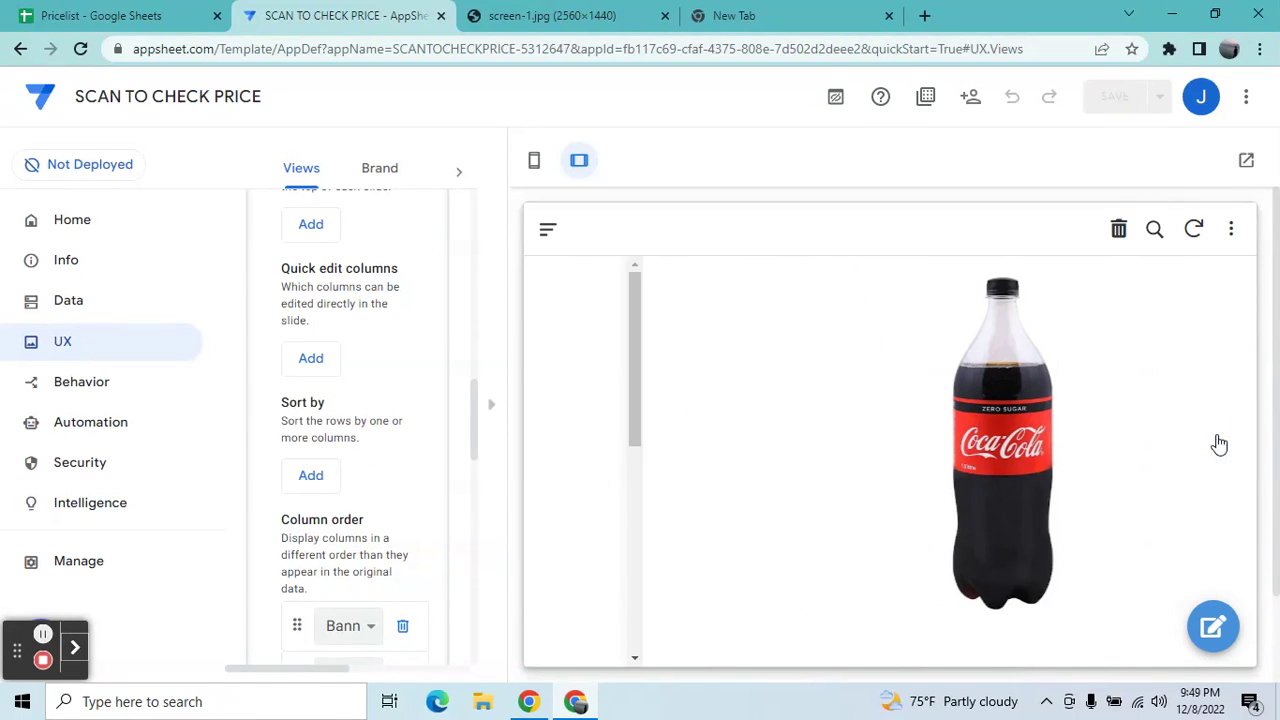
pyautogui.click(550, 238)
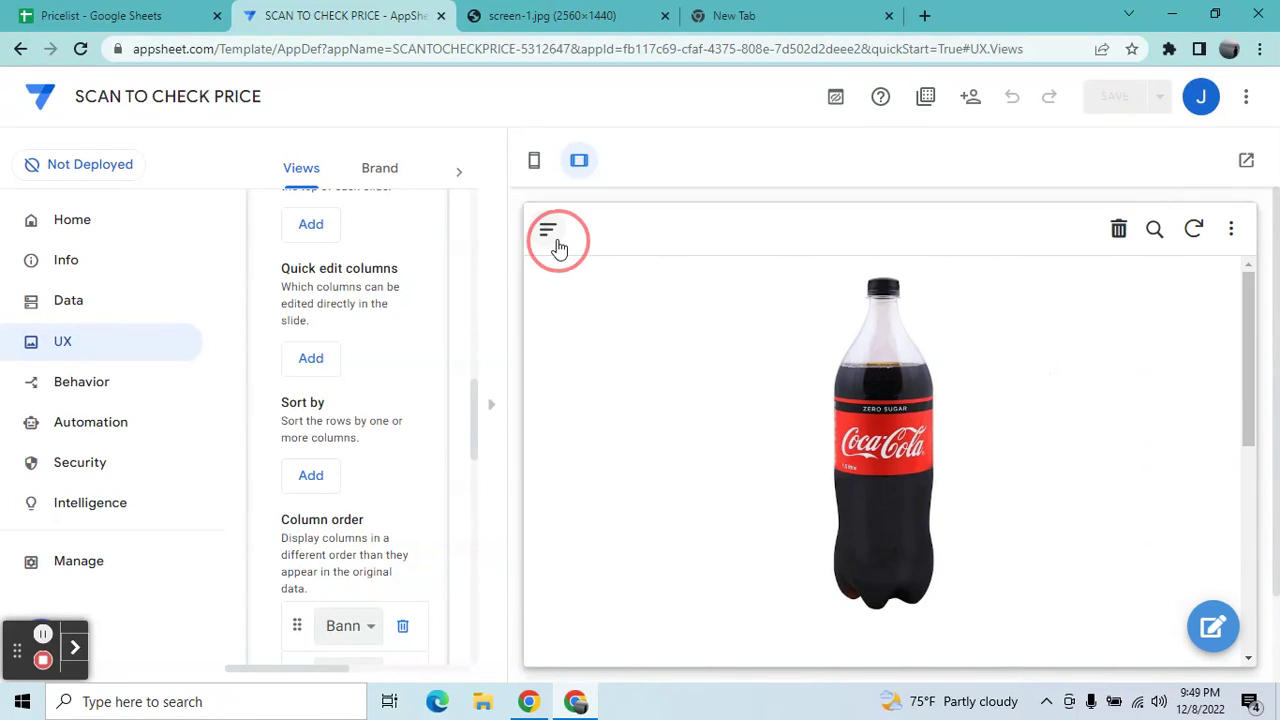
pyautogui.click(580, 305)
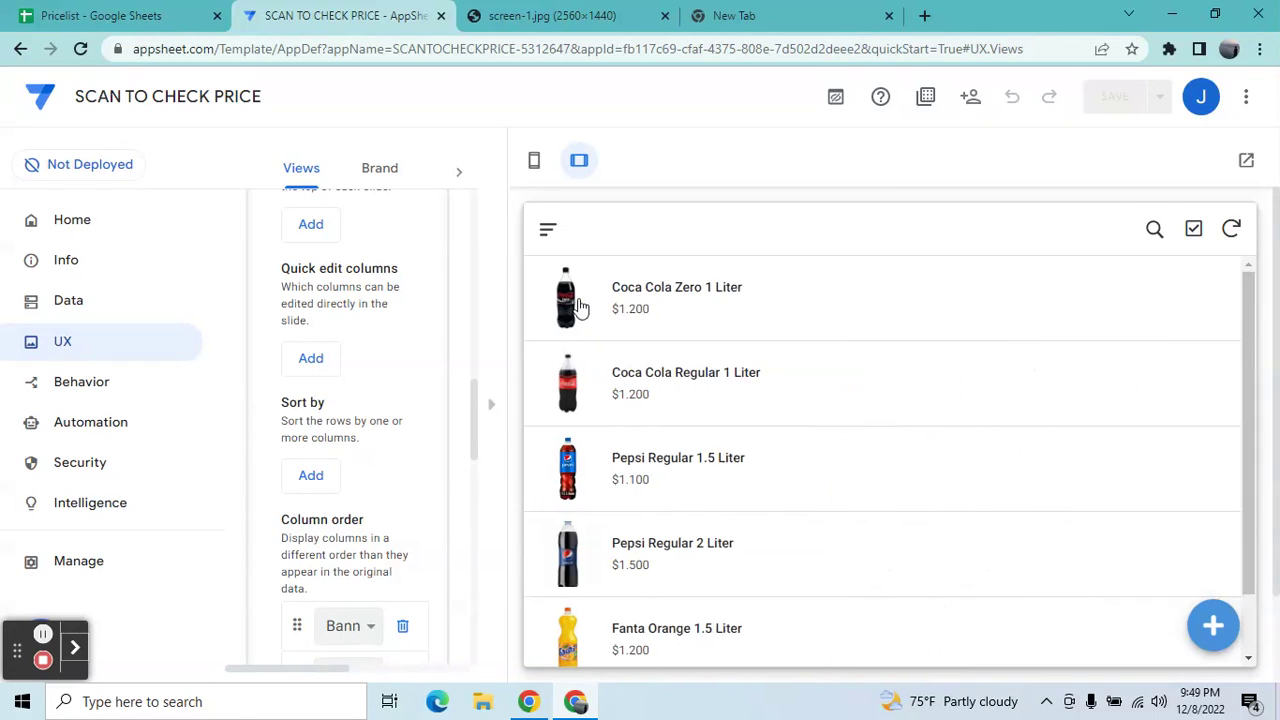
pyautogui.click(623, 310)
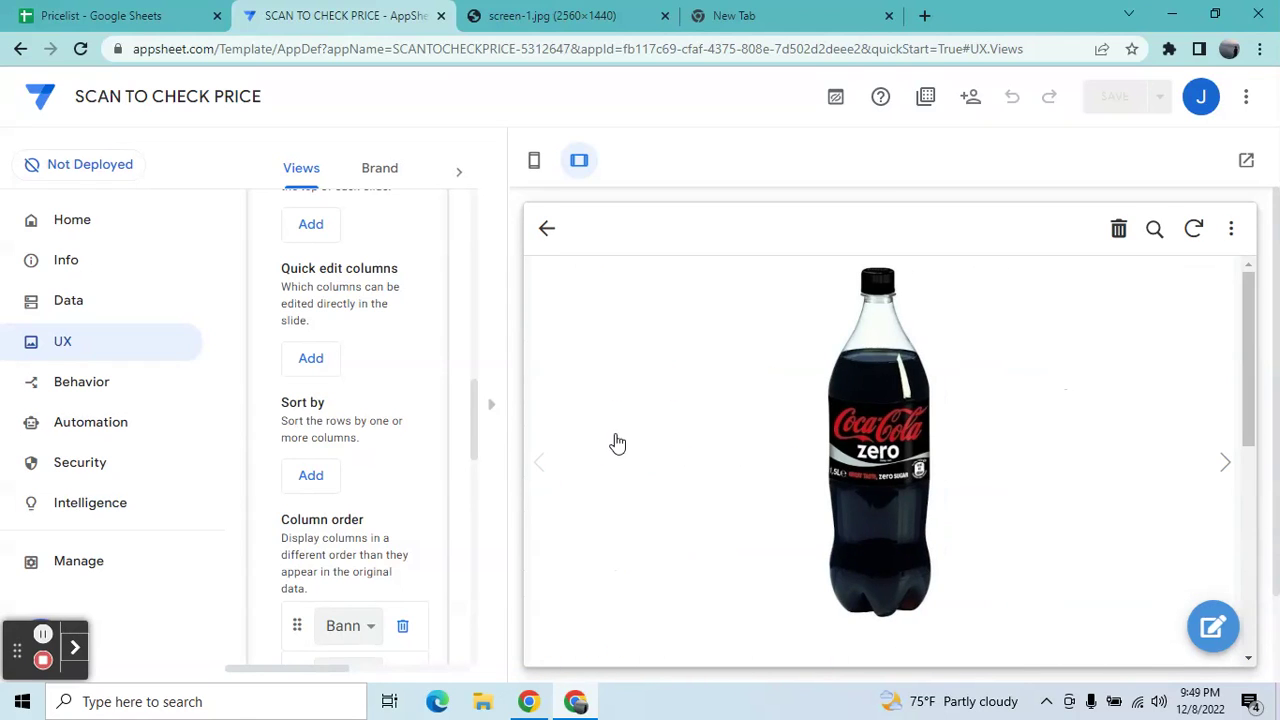
pyautogui.click(497, 407)
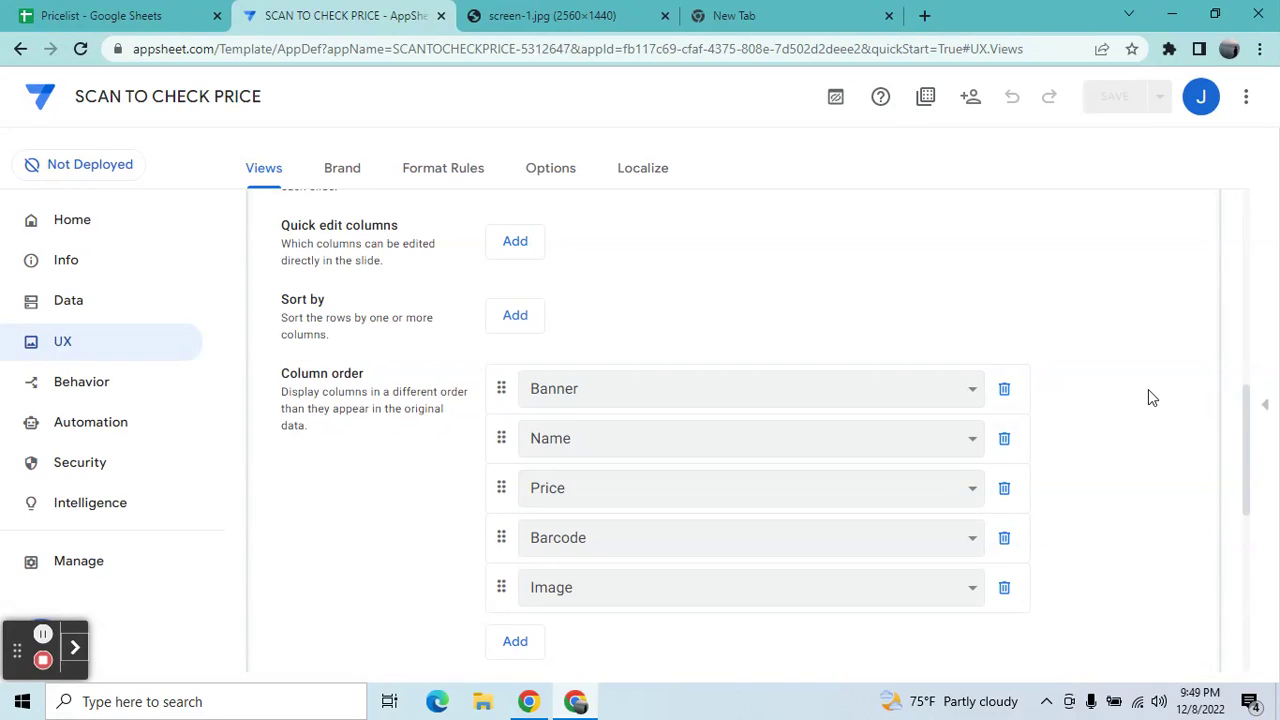
pyautogui.click(1265, 403)
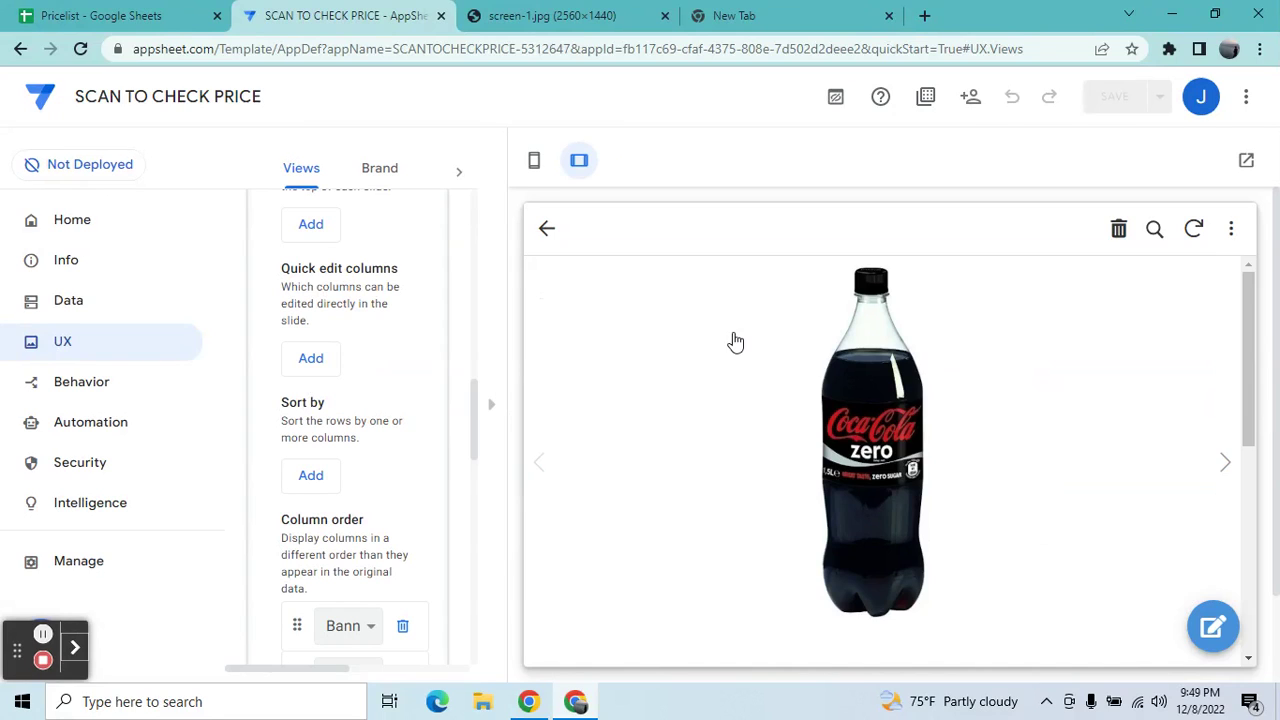
# Step: Check the banner and product details in the phone preview, and return to the tablet preview
pyautogui.click(535, 157)
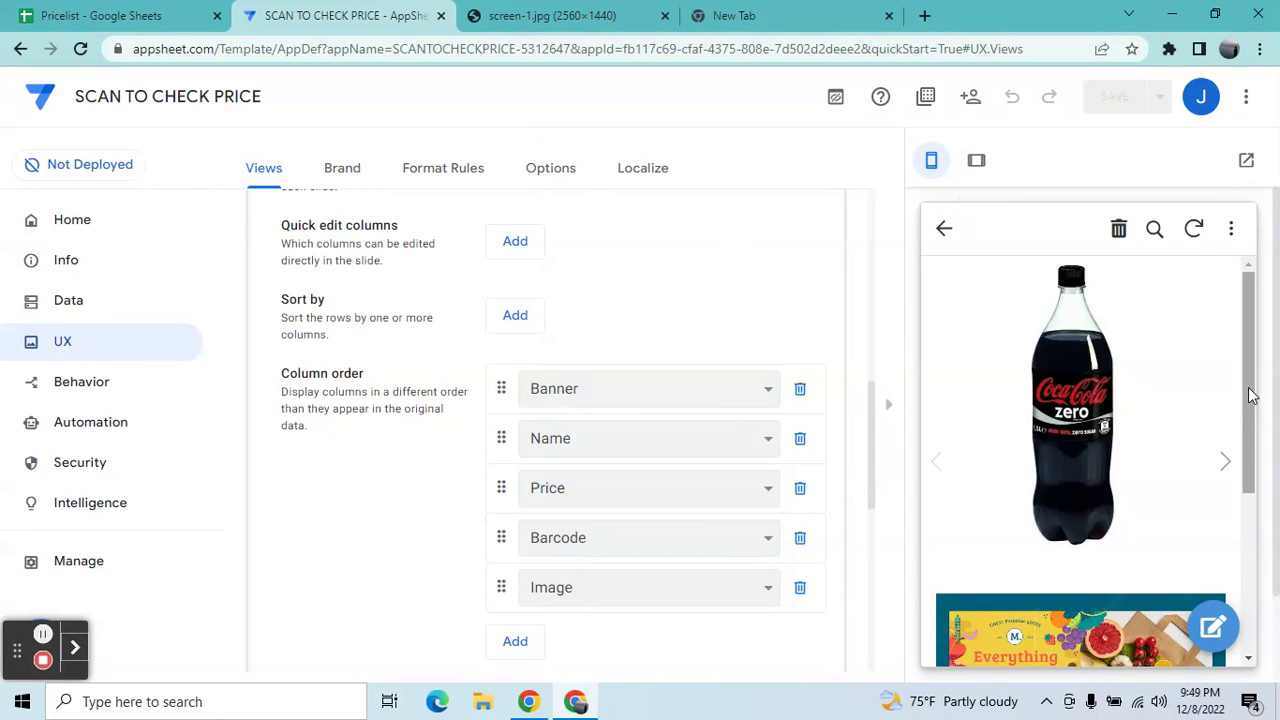
pyautogui.moveTo(1249, 389); pyautogui.dragTo(1240, 523)
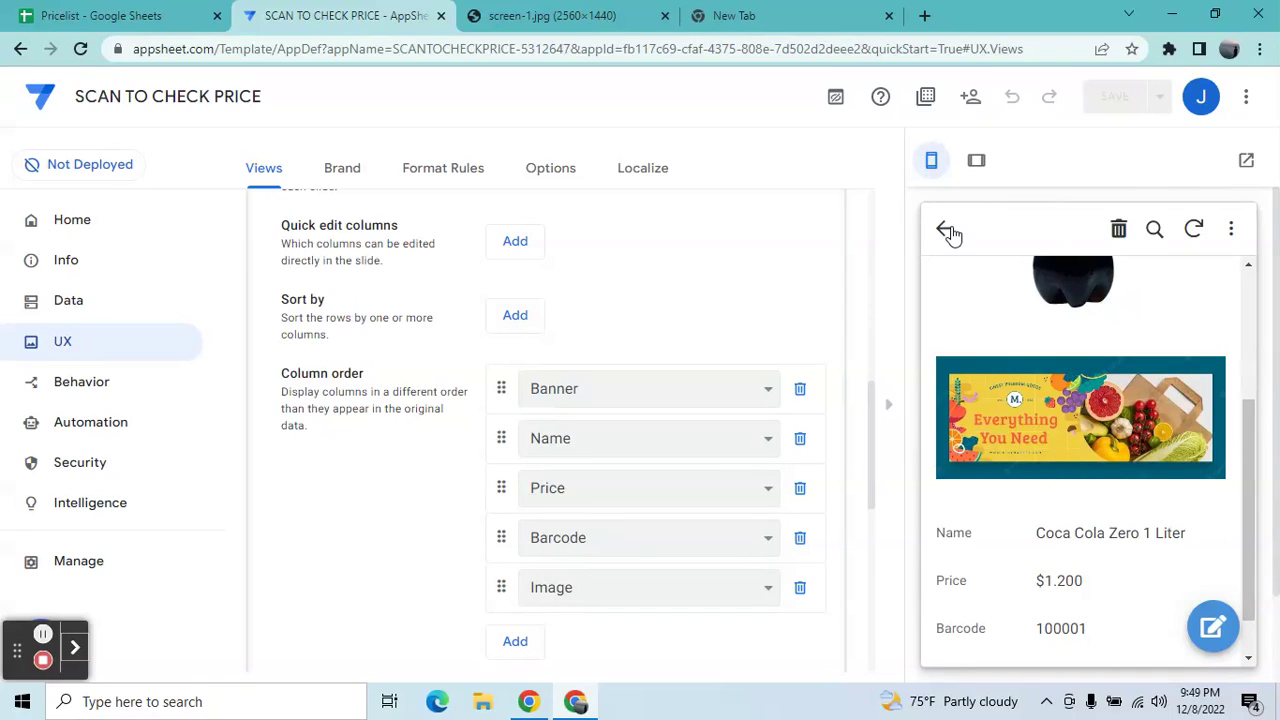
pyautogui.click(978, 163)
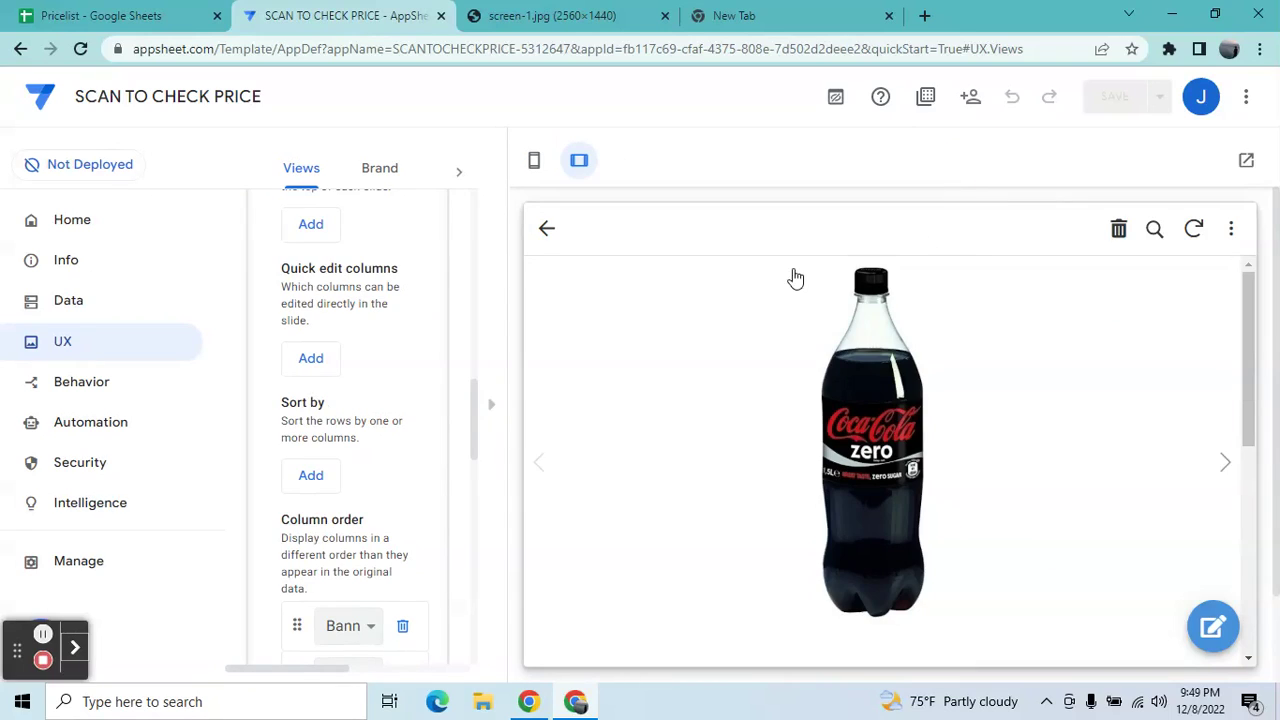
pyautogui.click(507, 403)
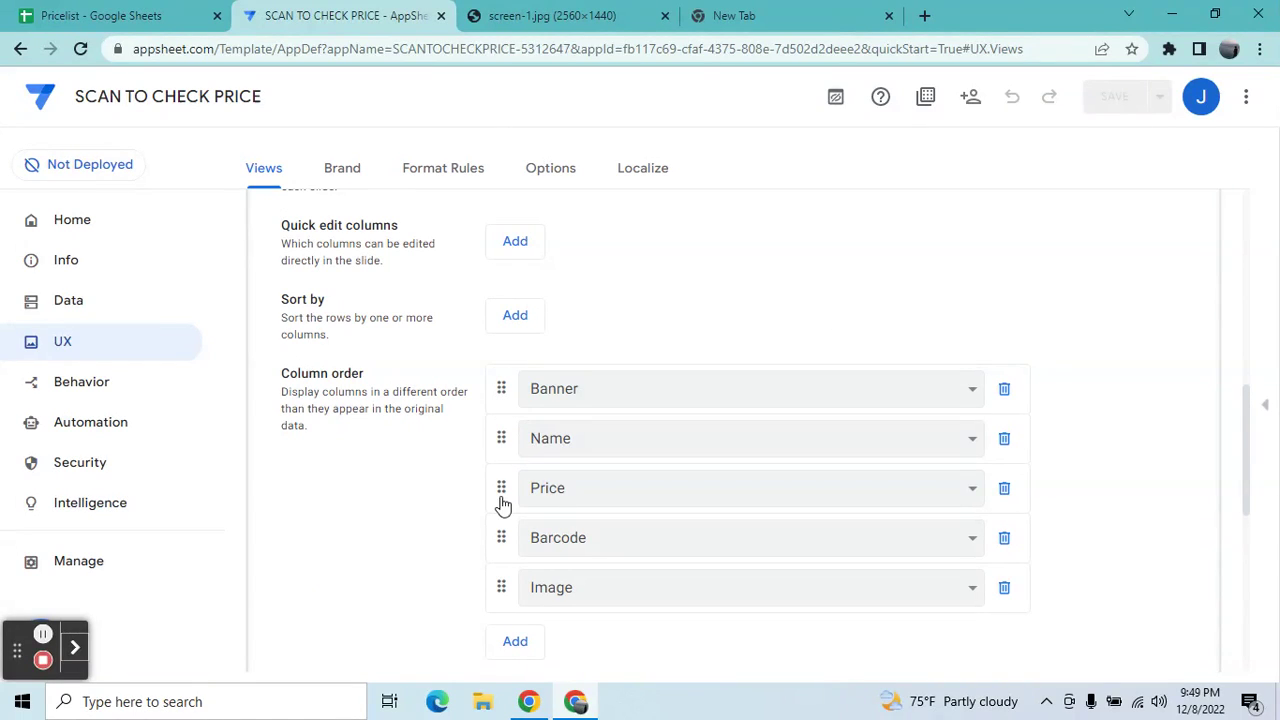
pyautogui.click(1266, 409)
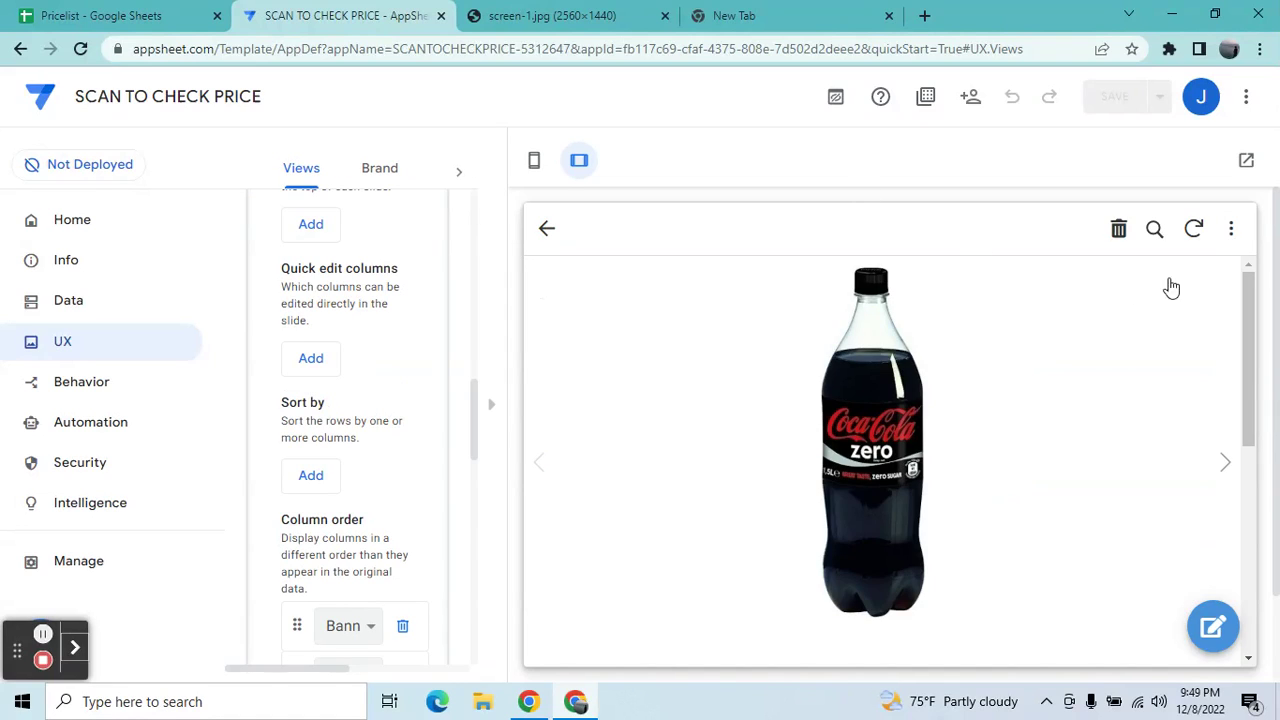
# Step: Sync the previewed app, return to the product list, and open the Coca Cola Regular 1 Liter detail page
pyautogui.click(1193, 229)
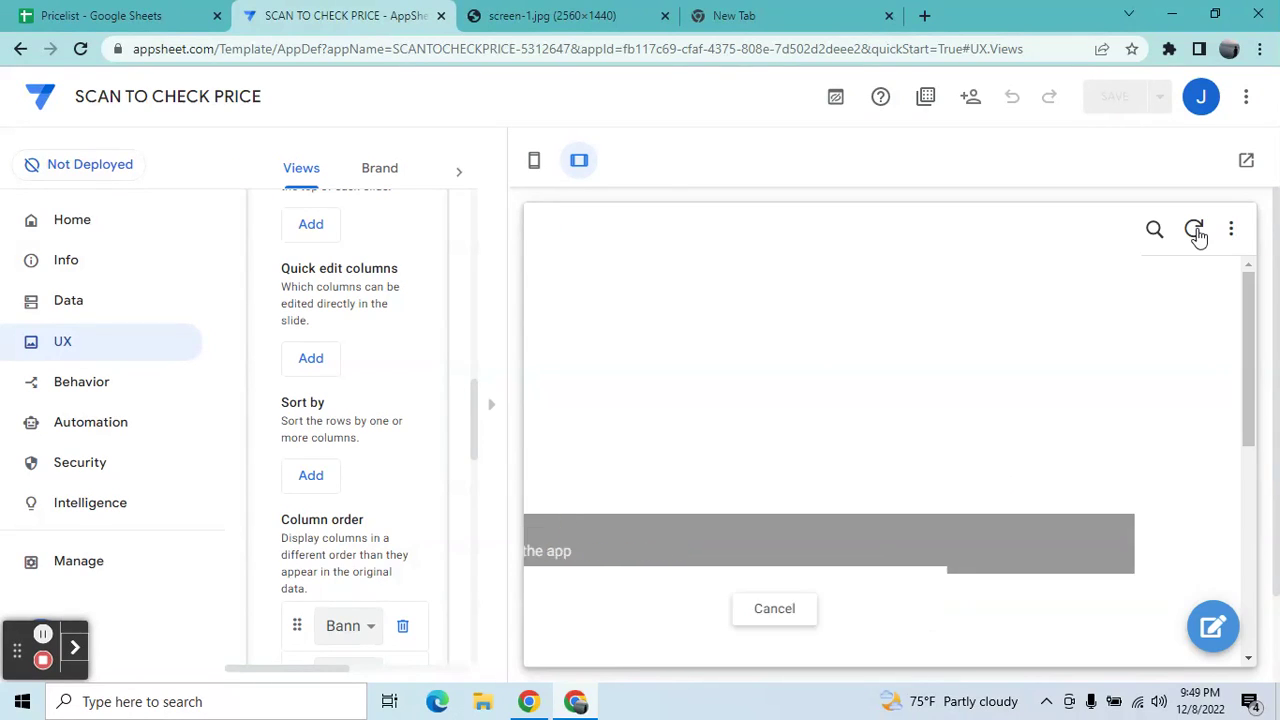
pyautogui.click(543, 238)
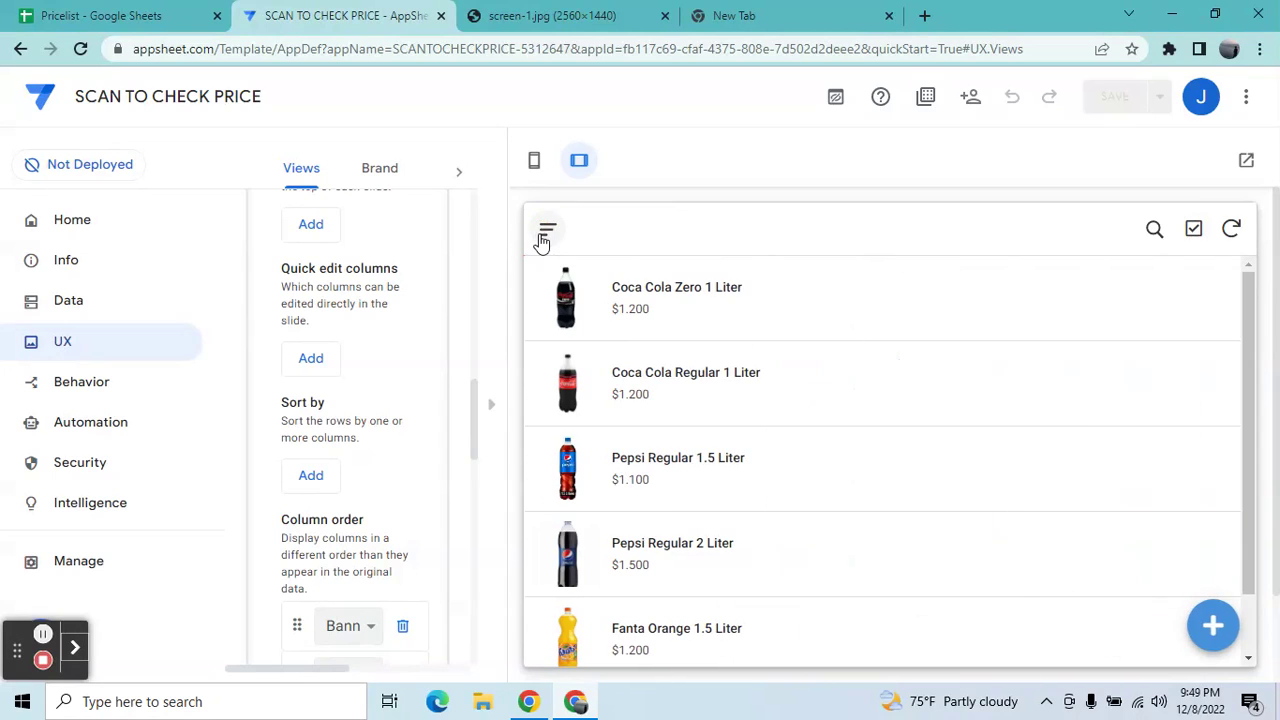
pyautogui.click(610, 426)
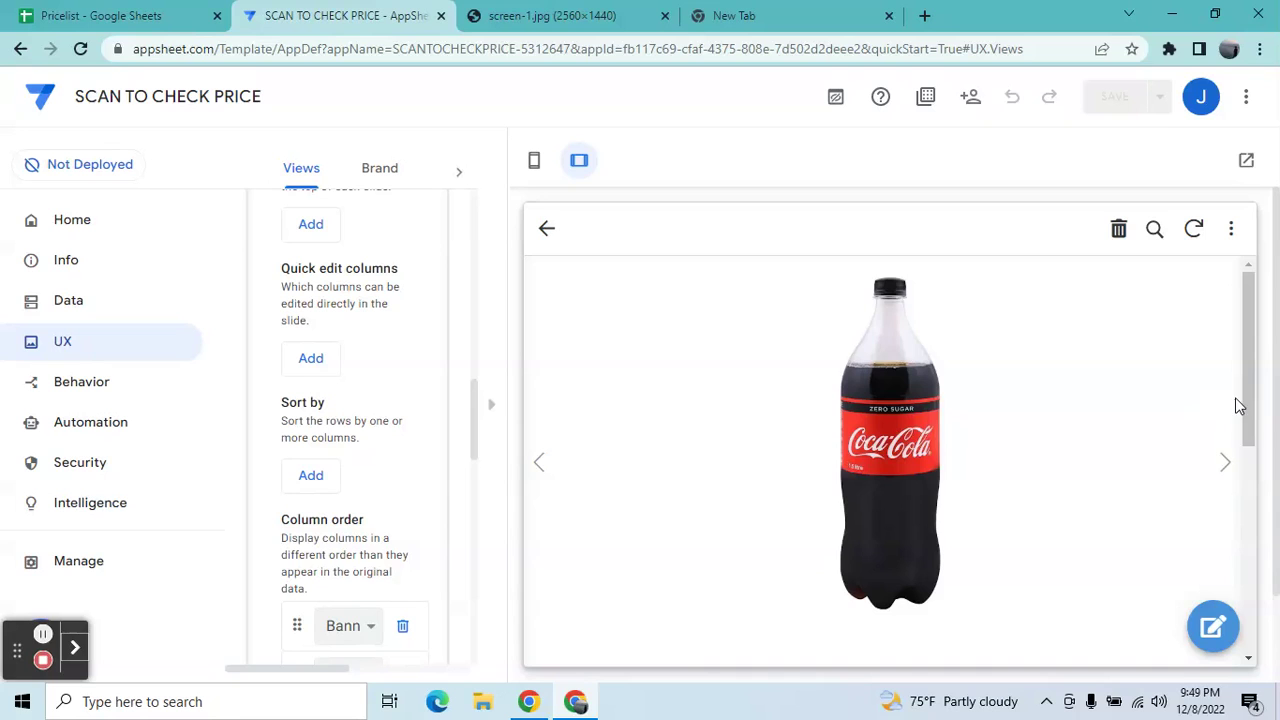
# Step: Add Banner as a header column of the Products_Detail view, check it in the preview, and save the app
pyautogui.moveTo(1246, 396); pyautogui.dragTo(1248, 505)
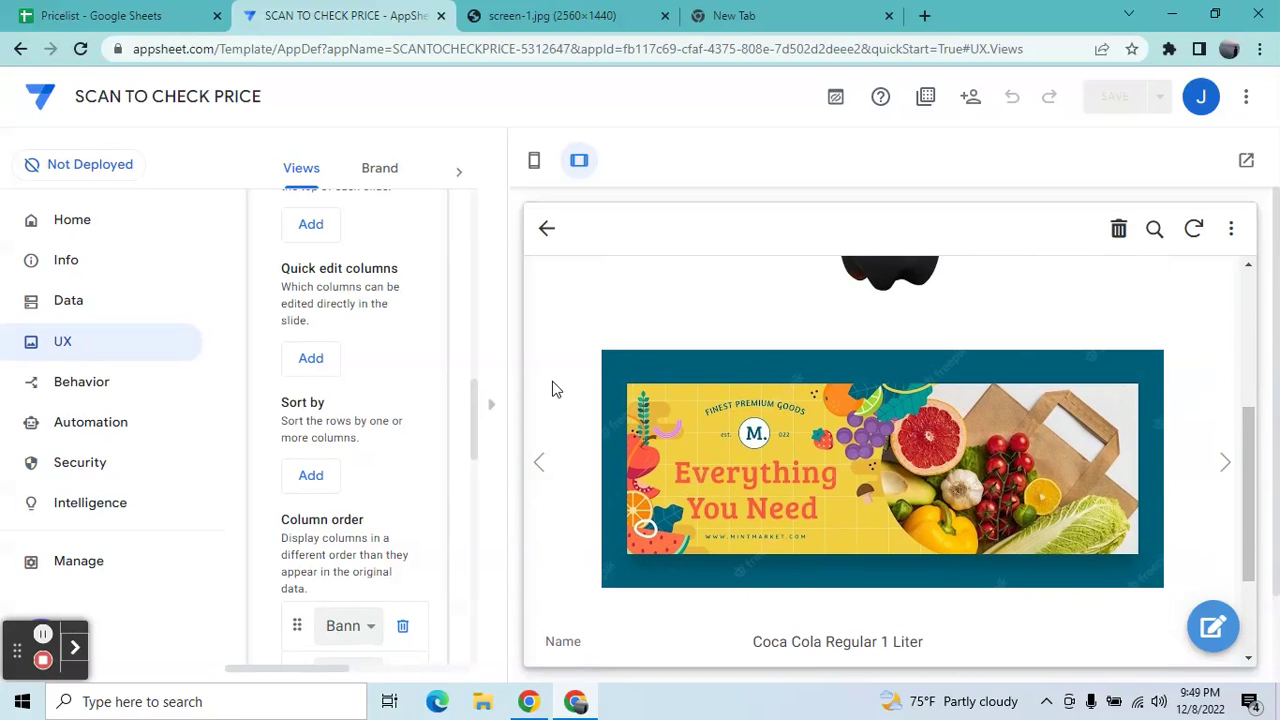
pyautogui.click(497, 408)
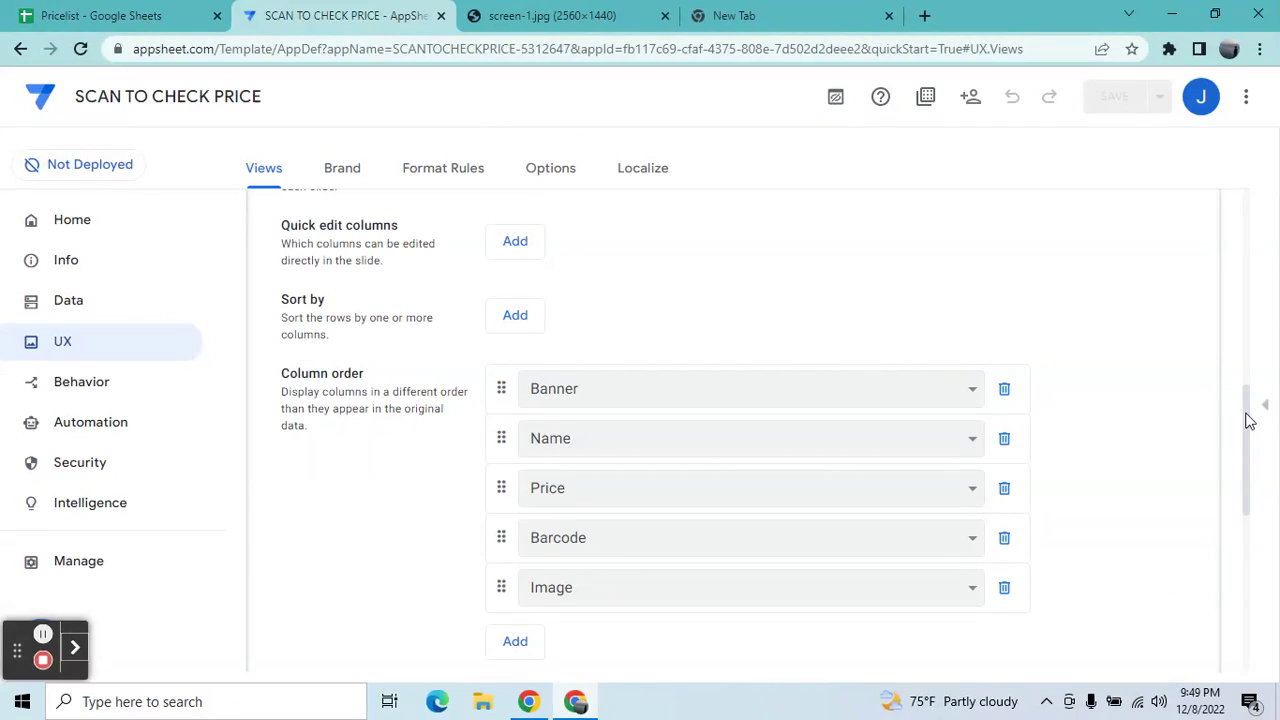
pyautogui.moveTo(1248, 420); pyautogui.dragTo(1246, 380)
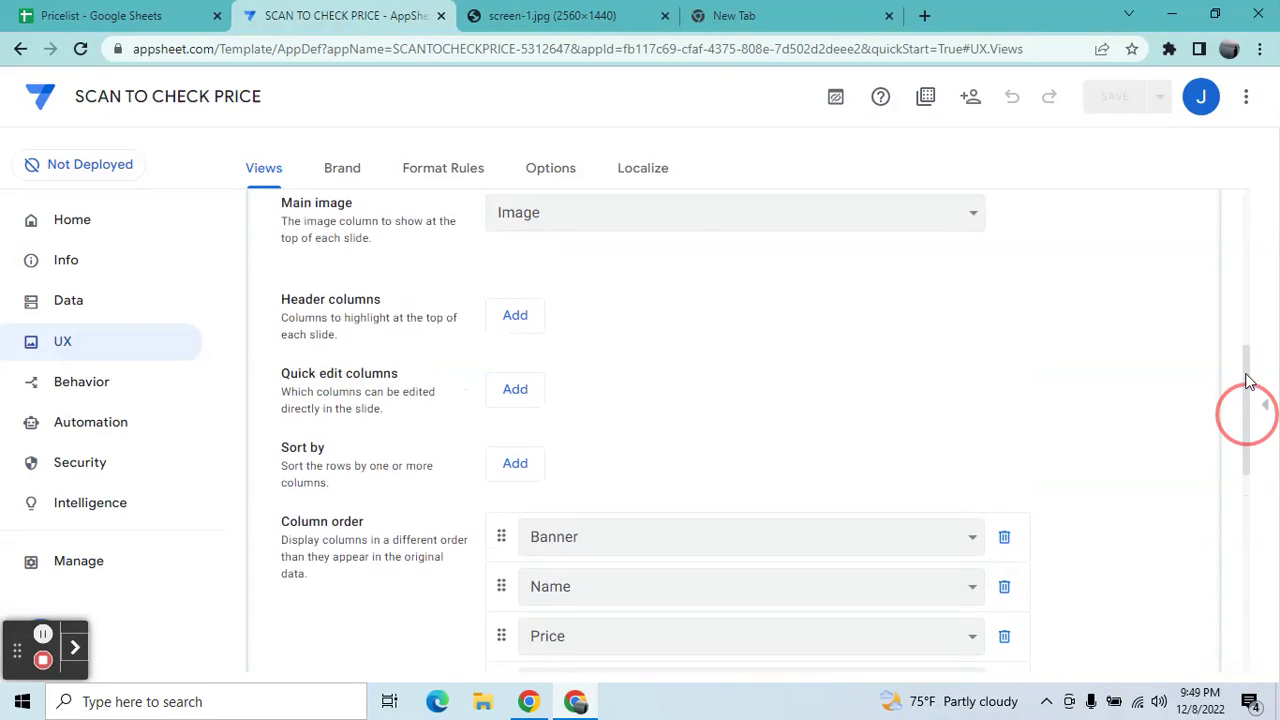
pyautogui.click(531, 328)
pyautogui.click(561, 316)
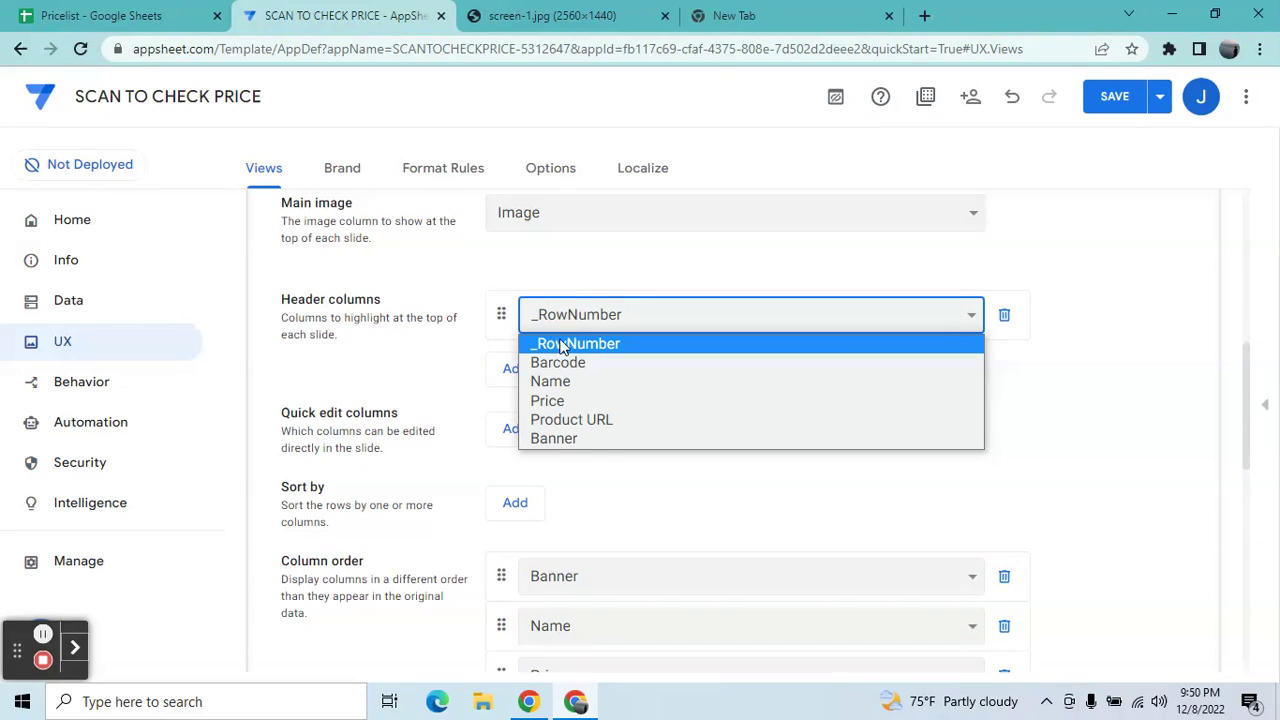
pyautogui.click(563, 440)
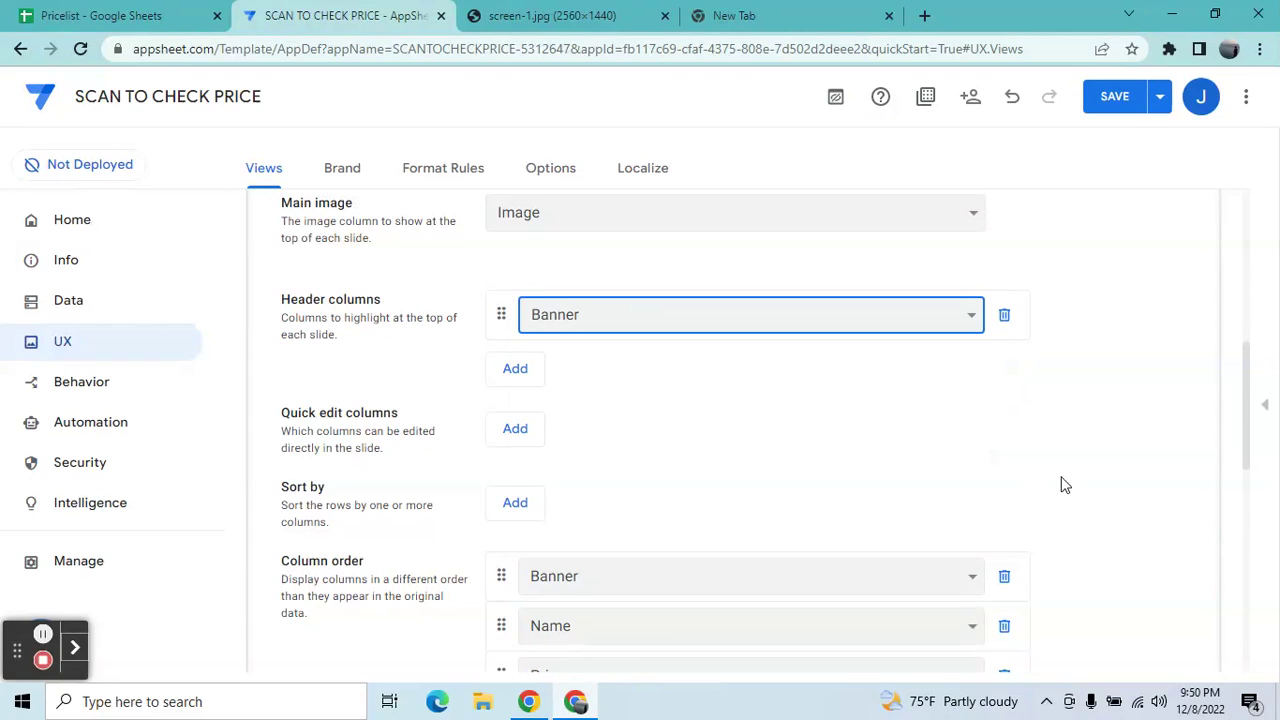
pyautogui.click(1267, 412)
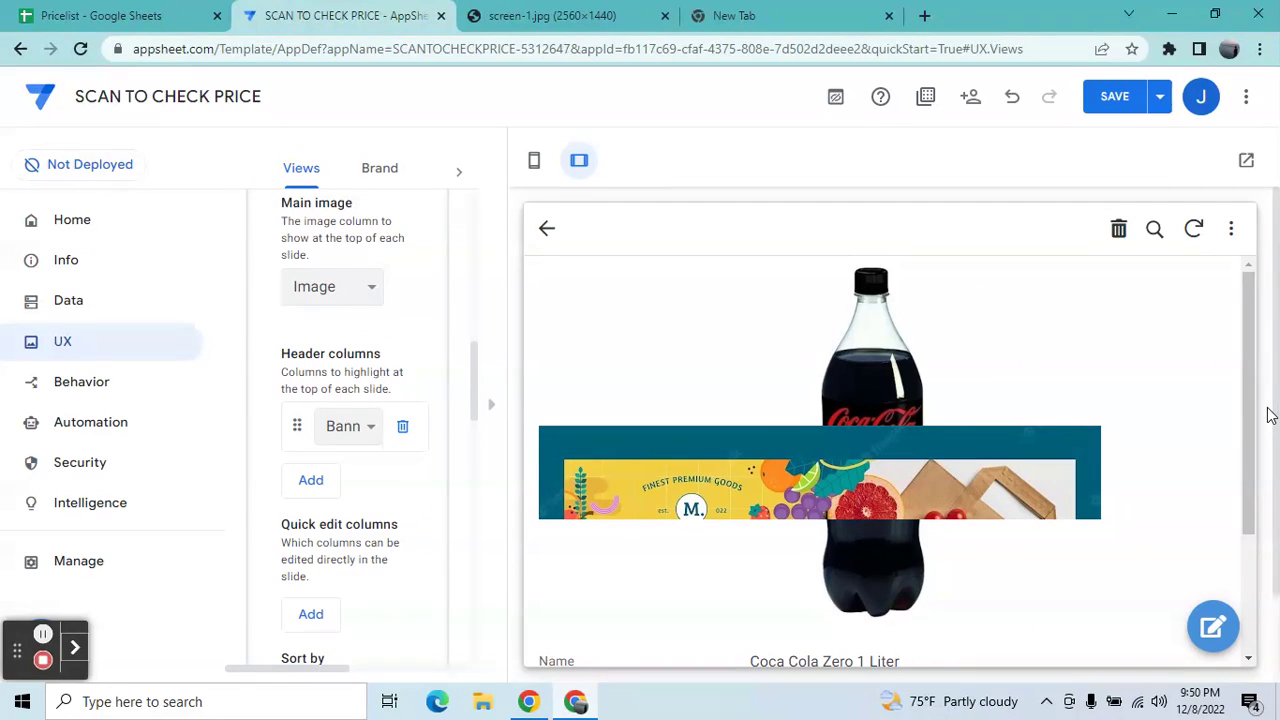
pyautogui.click(493, 405)
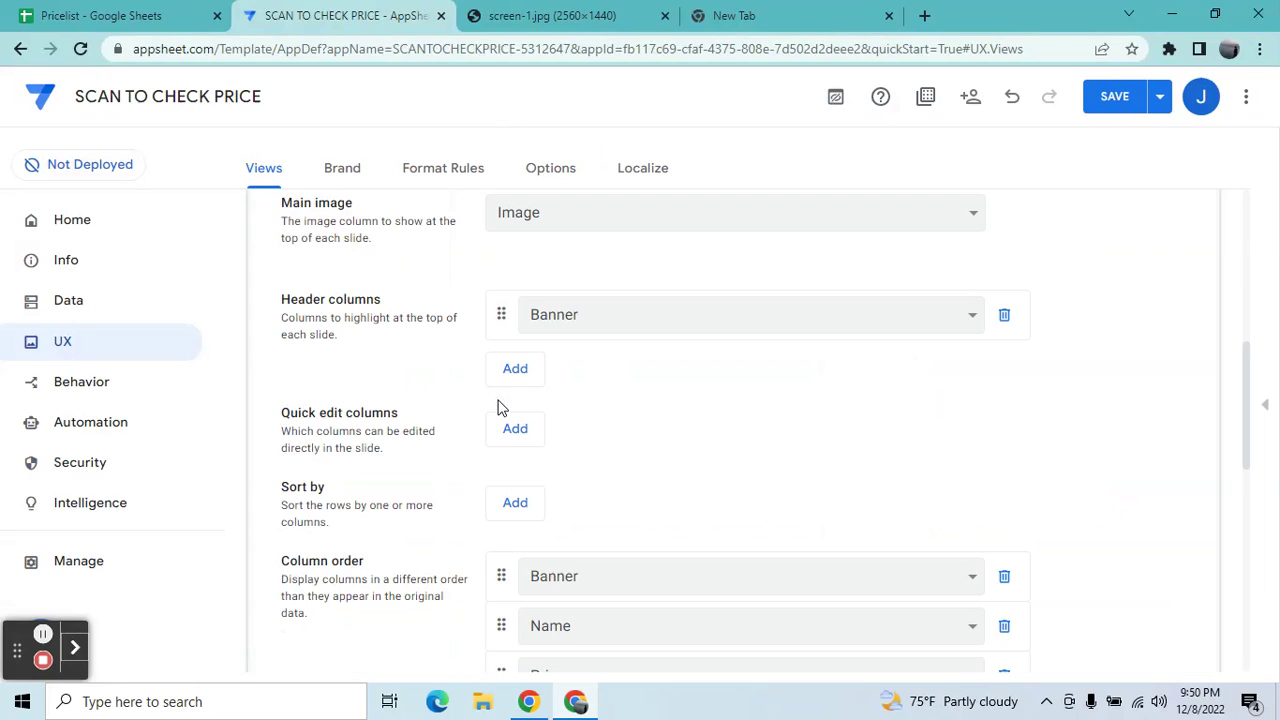
pyautogui.moveTo(1249, 388); pyautogui.dragTo(1227, 455)
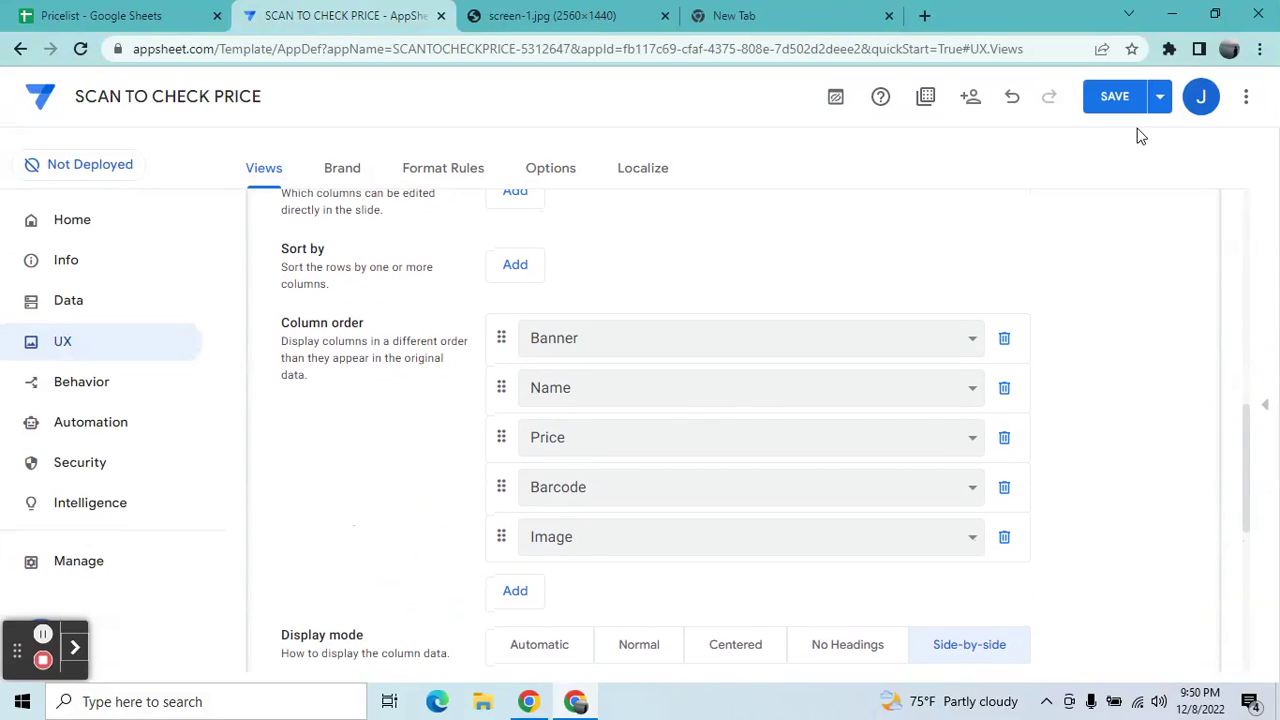
pyautogui.click(1120, 96)
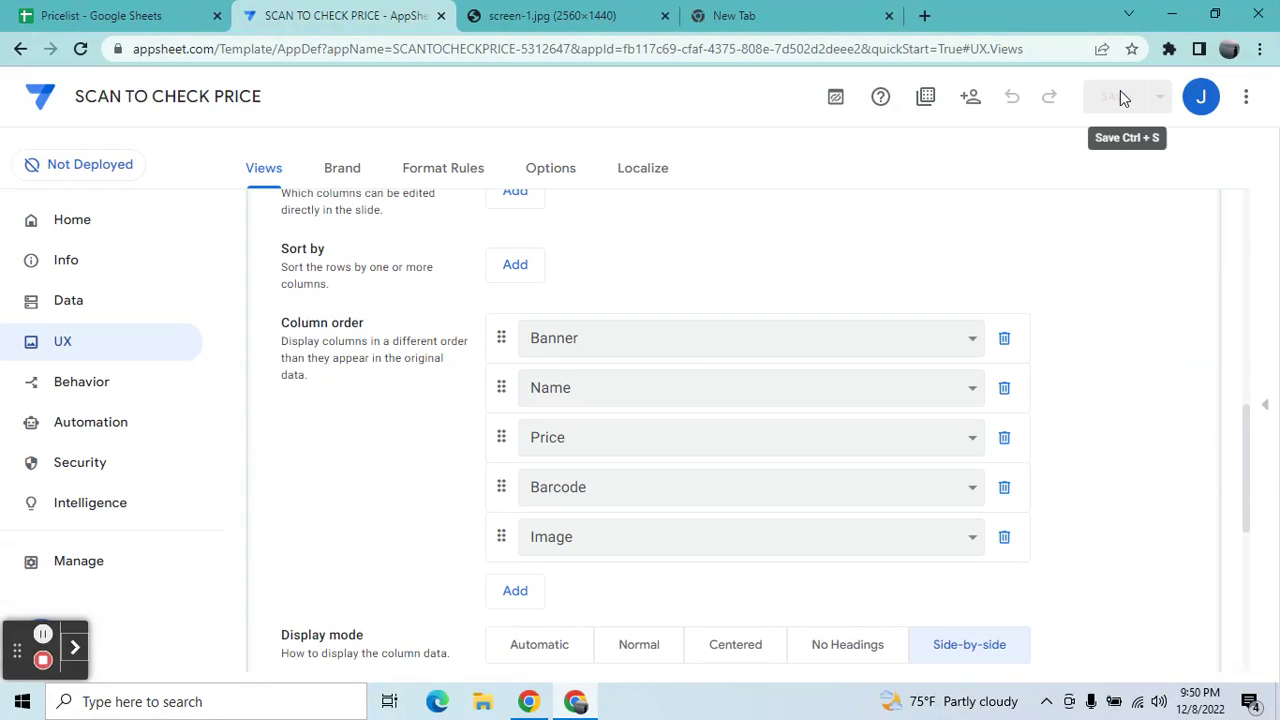
# Step: Remove Image from the Products_Detail view's column order and save the app
pyautogui.click(1265, 404)
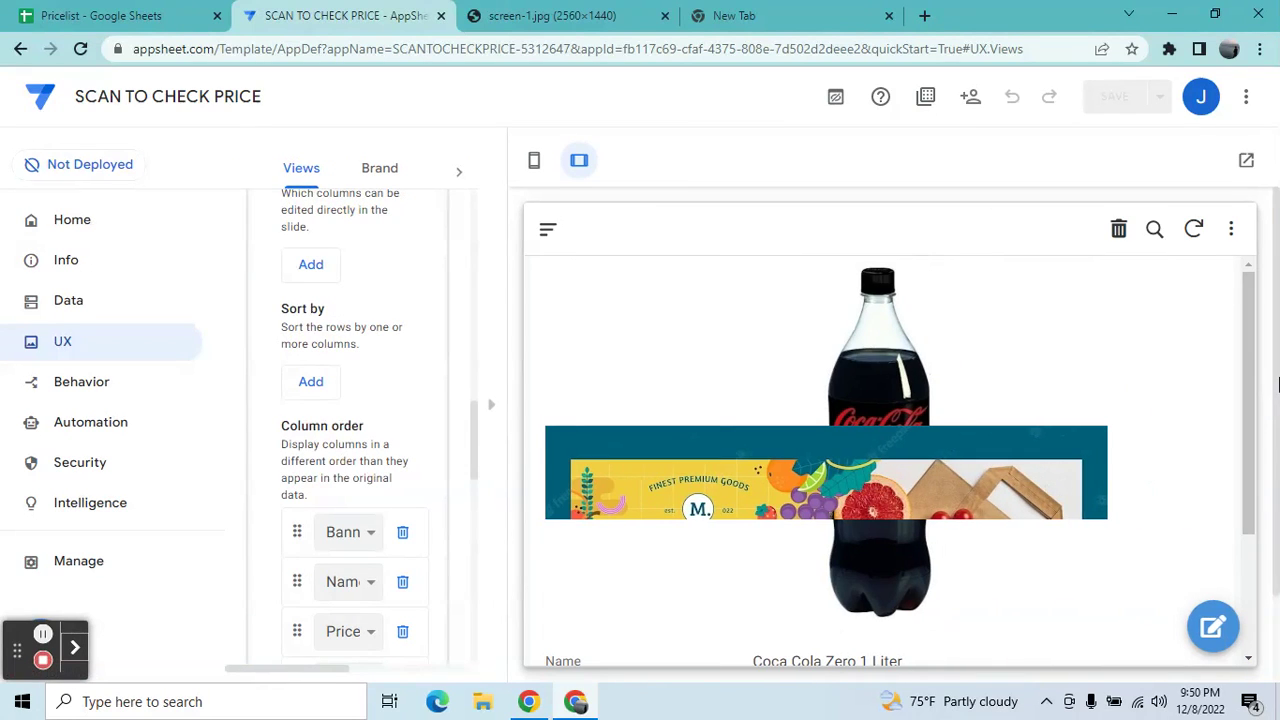
pyautogui.moveTo(1256, 381); pyautogui.dragTo(1239, 450)
pyautogui.click(491, 410)
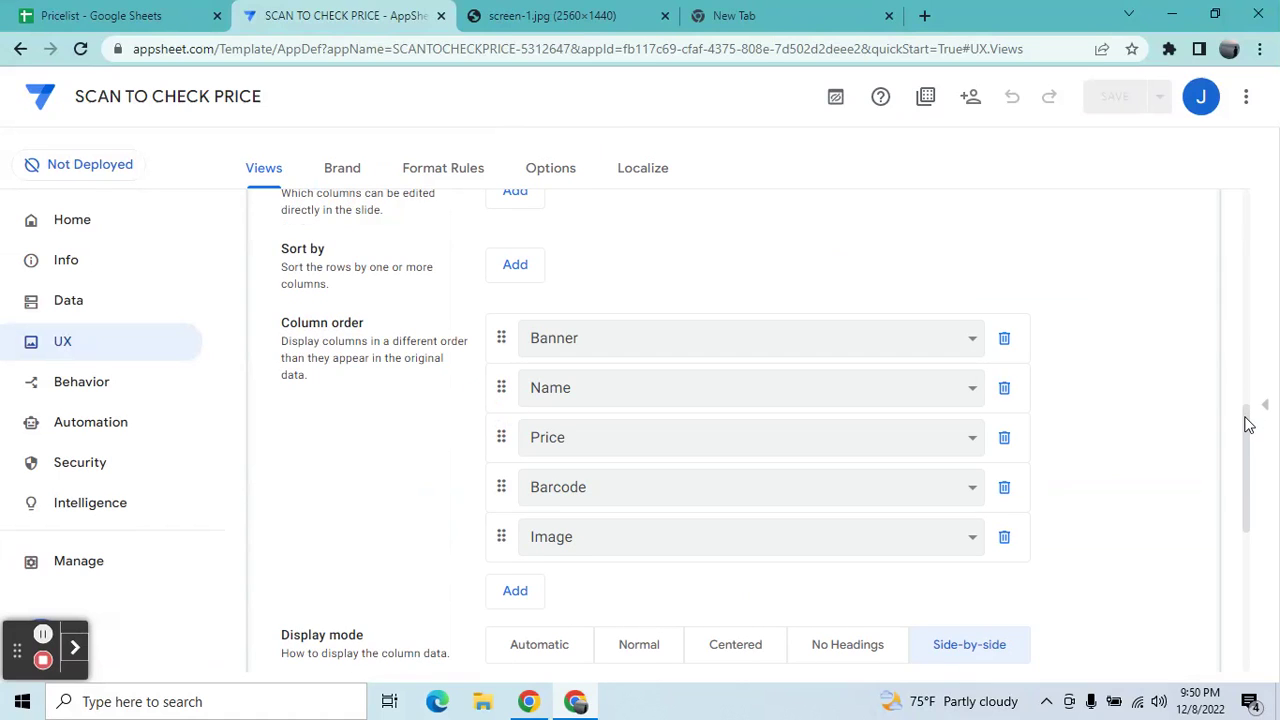
pyautogui.click(1004, 537)
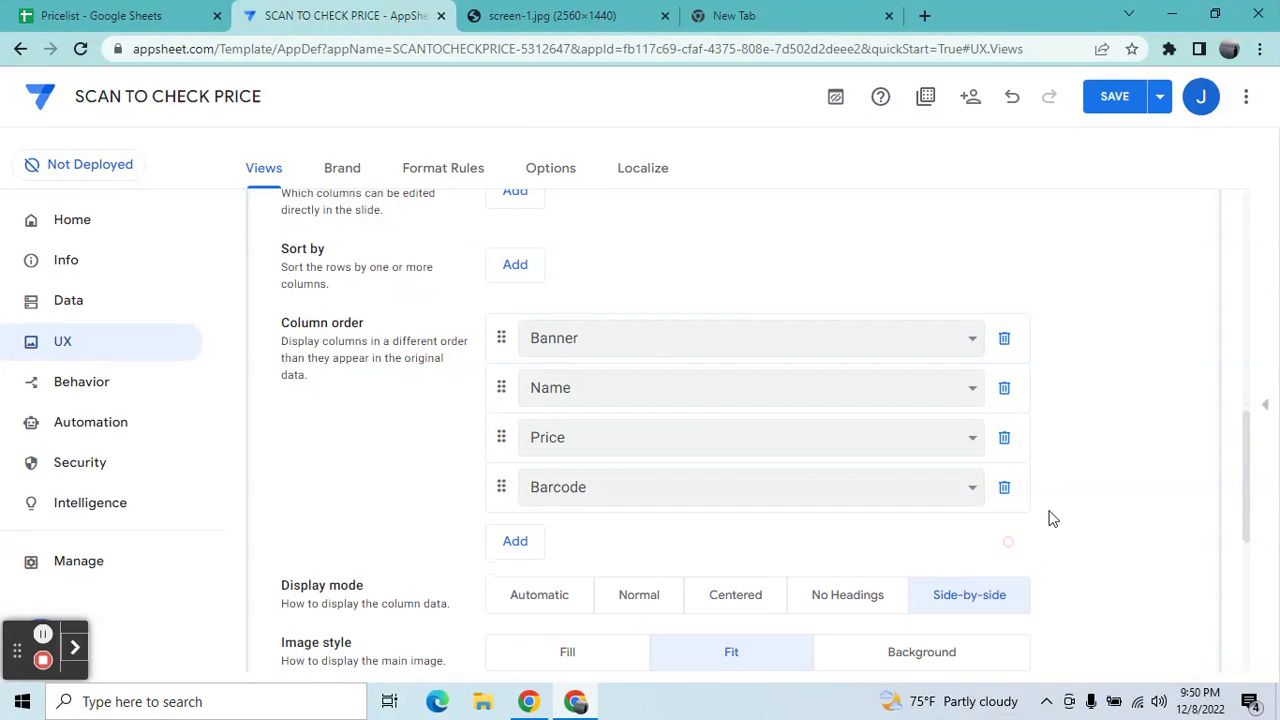
pyautogui.click(1270, 414)
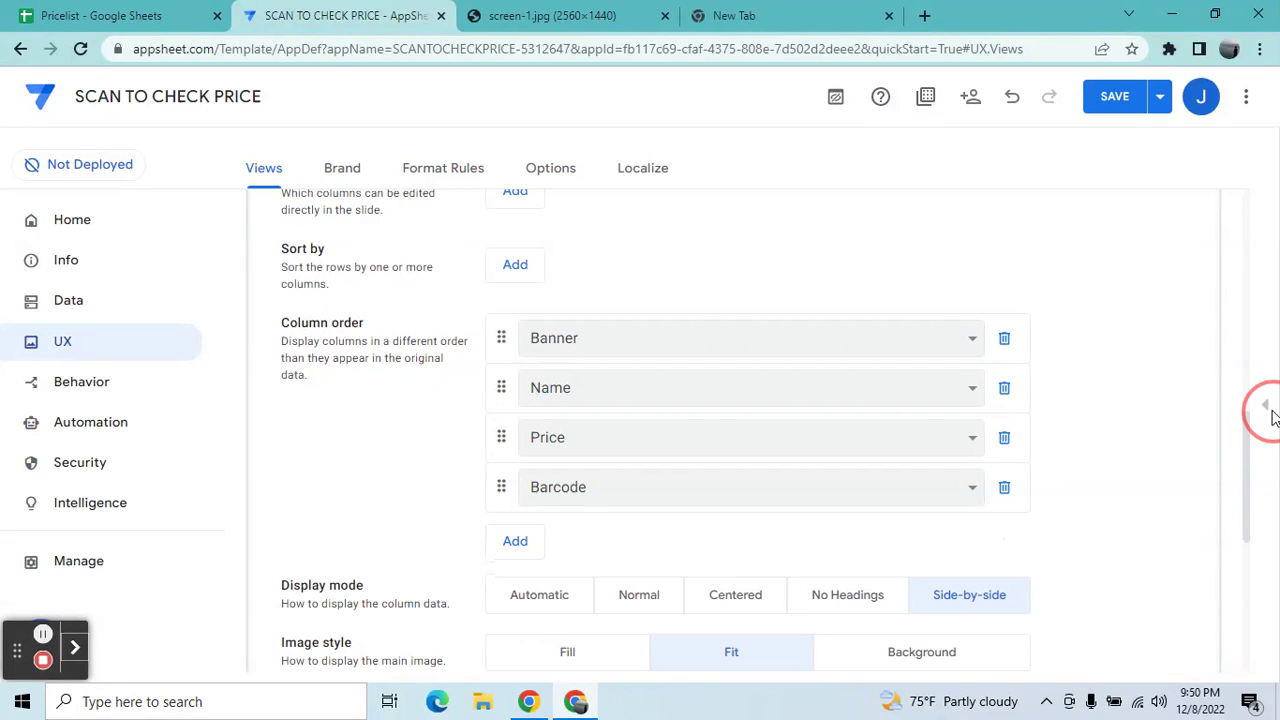
pyautogui.click(1121, 95)
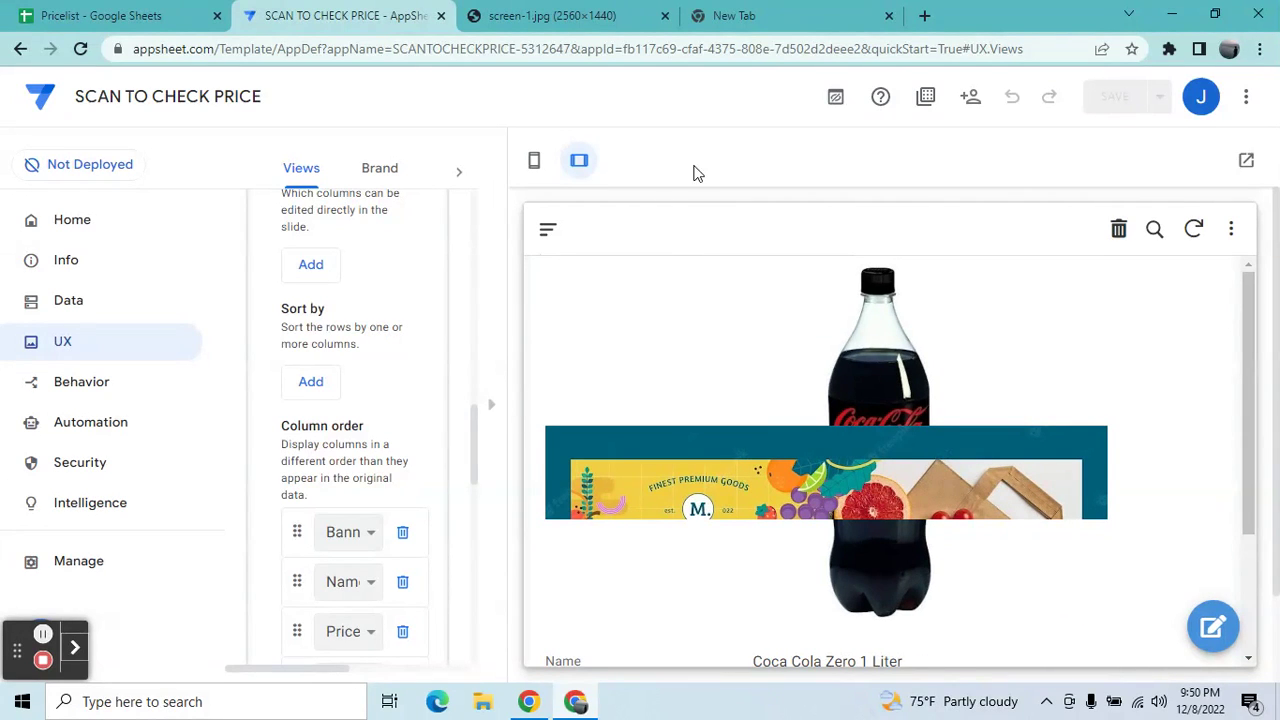
# Step: Open the app in its own browser tab and close the empty New Tab
pyautogui.click(1246, 160)
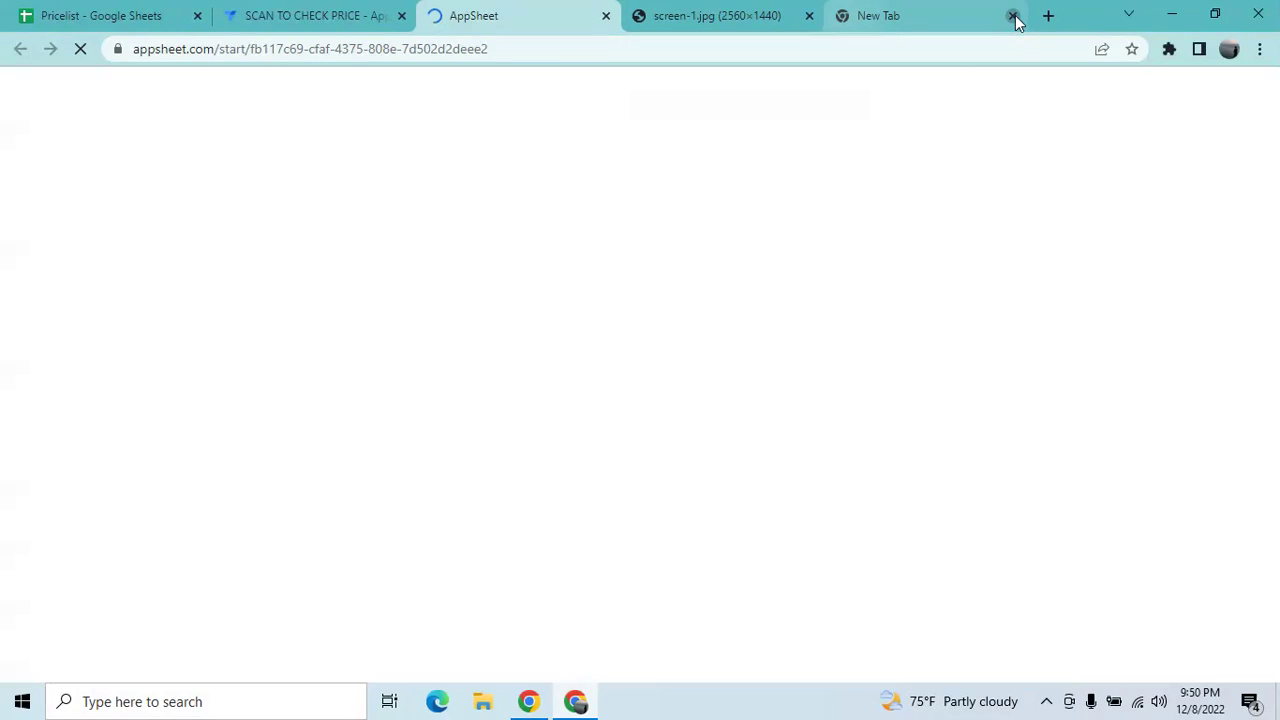
pyautogui.click(1013, 16)
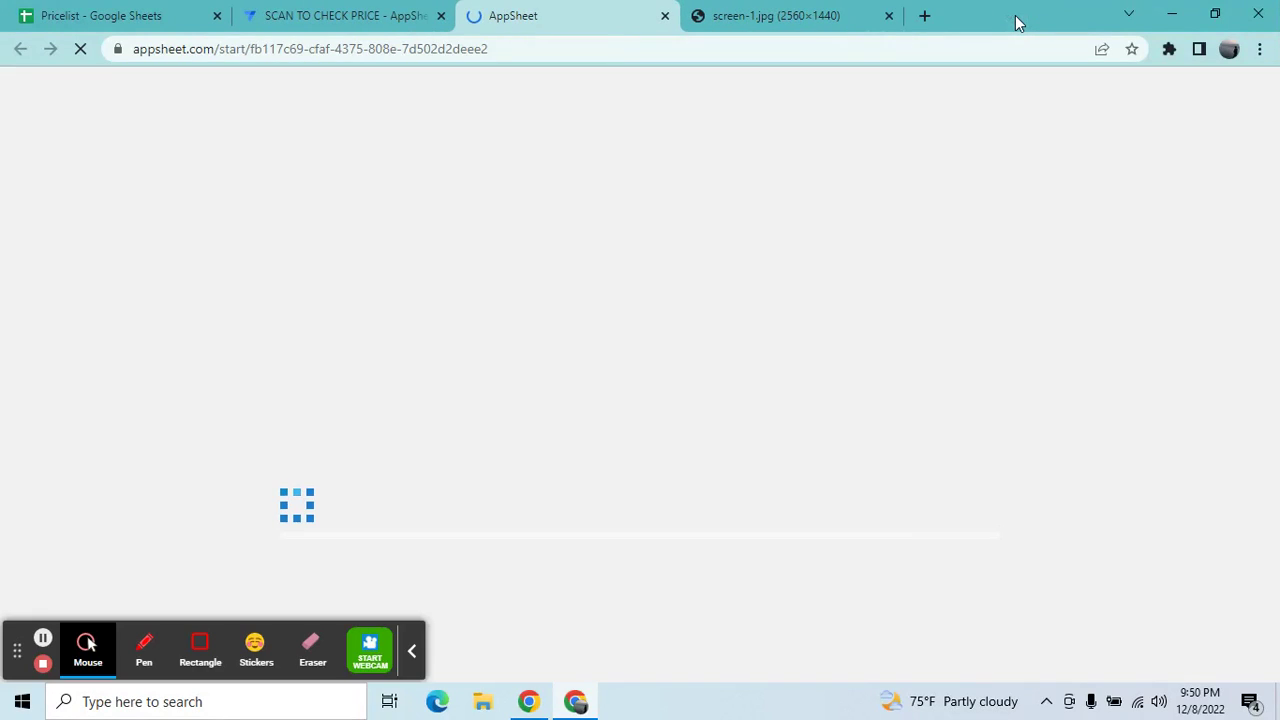
# Step: Return to the app editor and remove Banner from the Products_Detail view's header columns
pyautogui.click(306, 12)
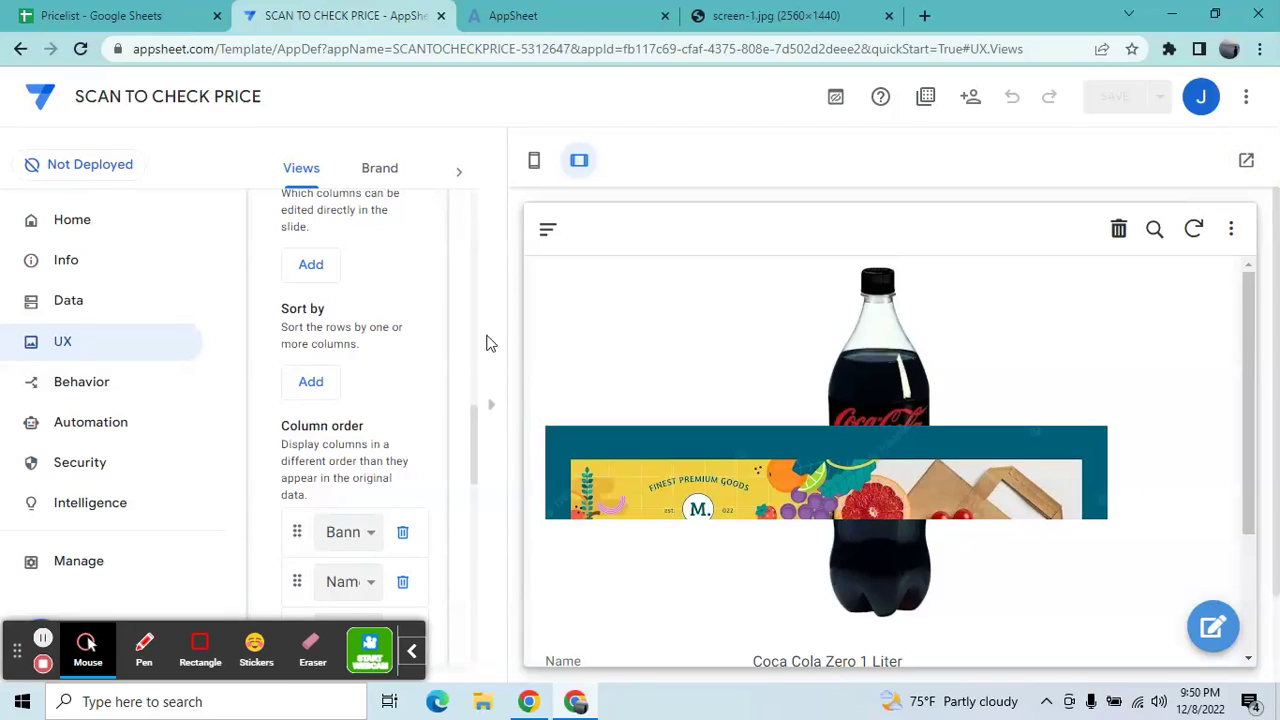
pyautogui.click(500, 396)
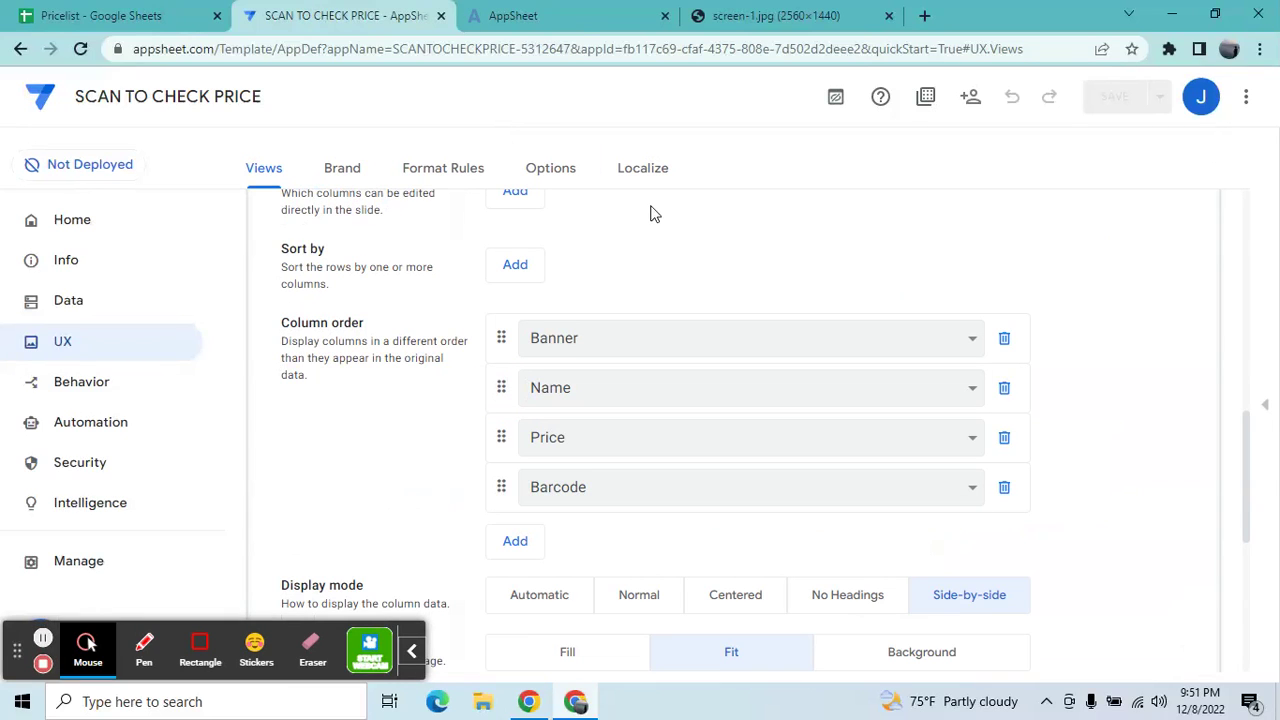
pyautogui.scroll(3, 1248, 450)
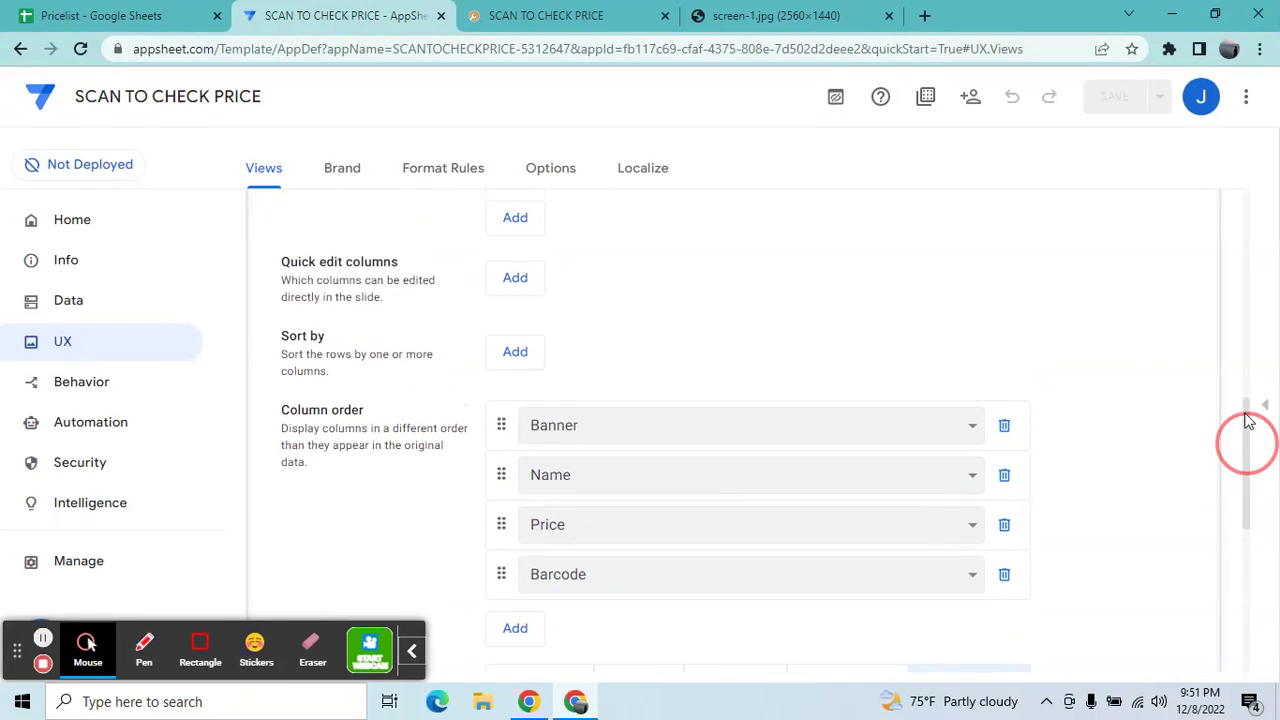
pyautogui.click(1008, 323)
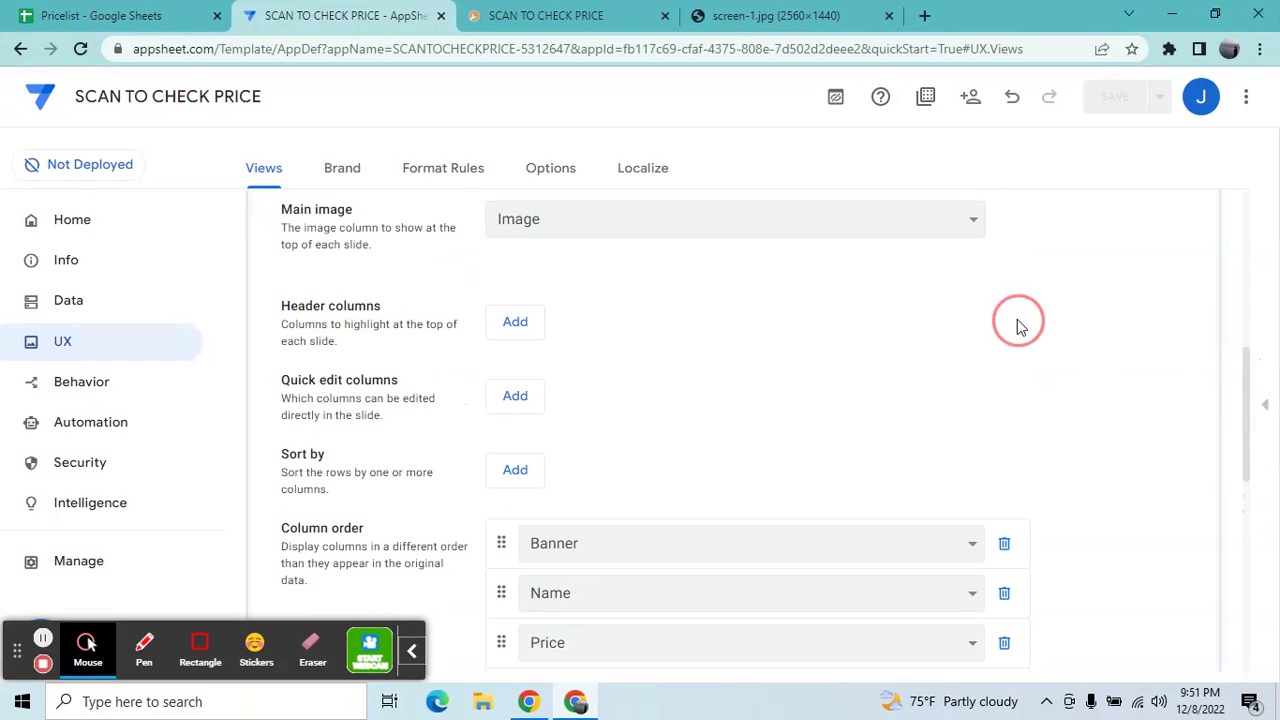
# Step: In the standalone app, check the Coca Cola Zero 1 Liter page, sync, and open the Pepsi Regular 1.5 Liter detail page
pyautogui.click(595, 10)
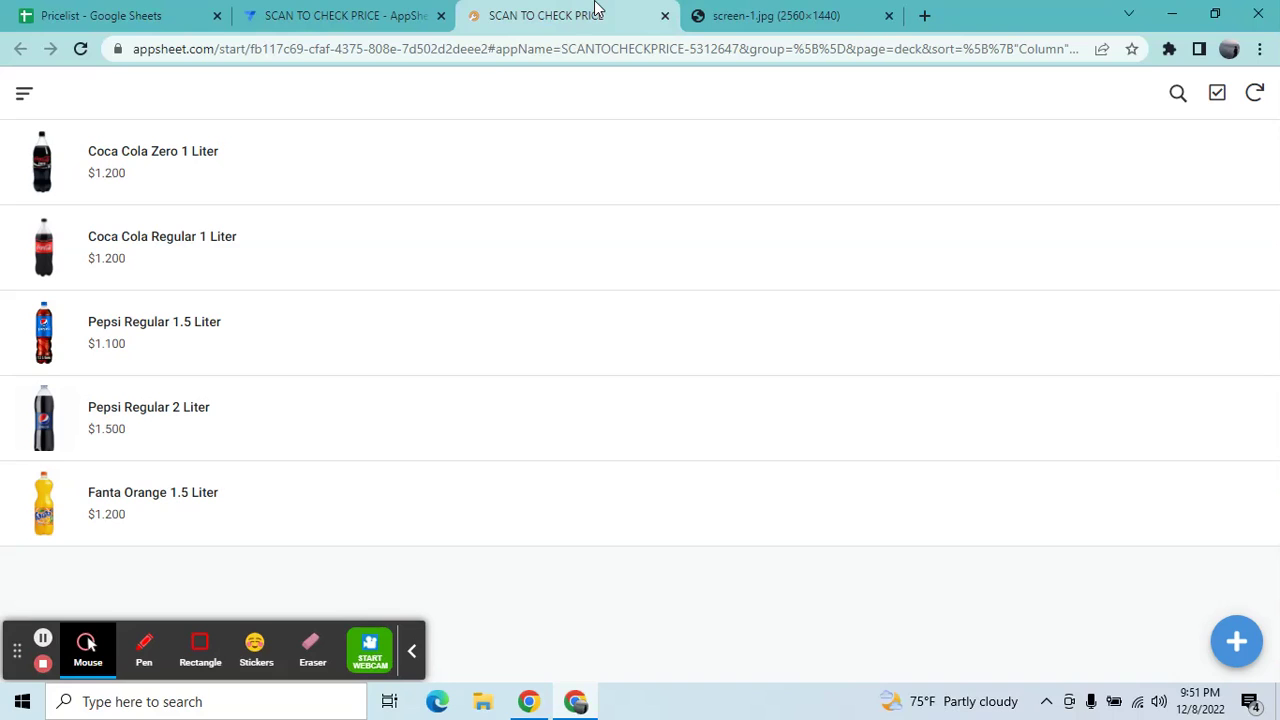
pyautogui.click(425, 139)
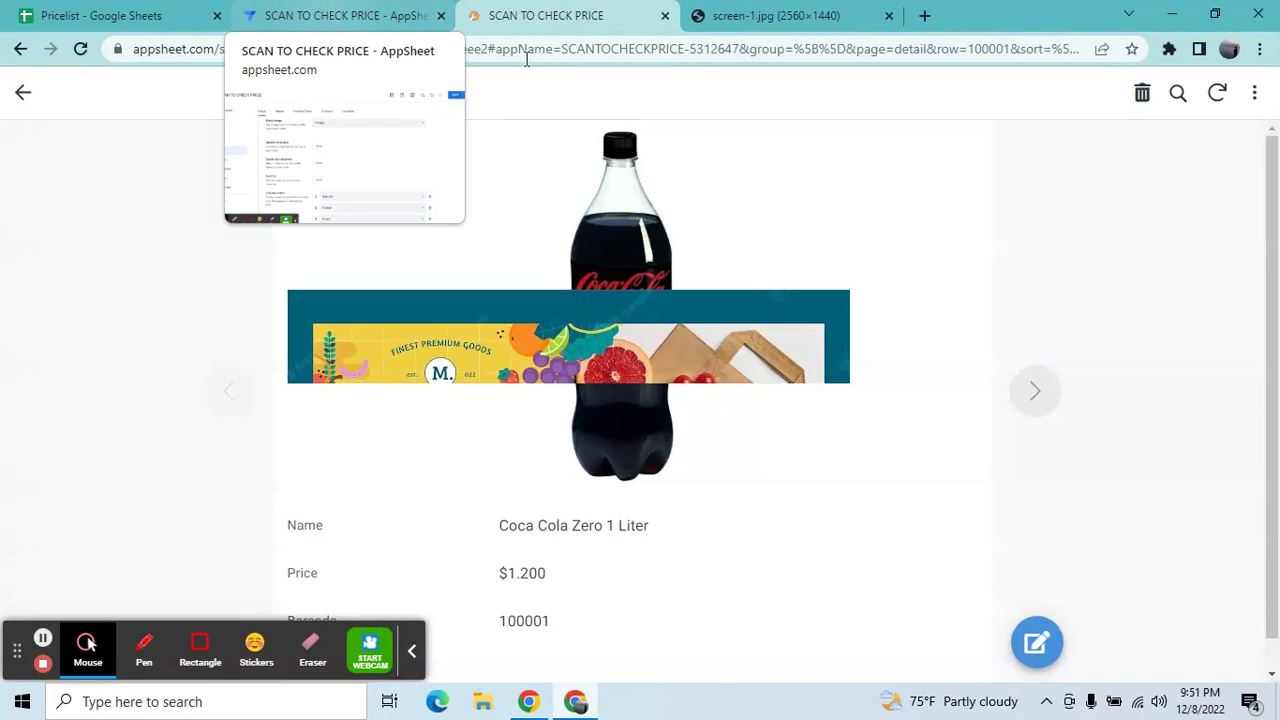
pyautogui.click(1217, 97)
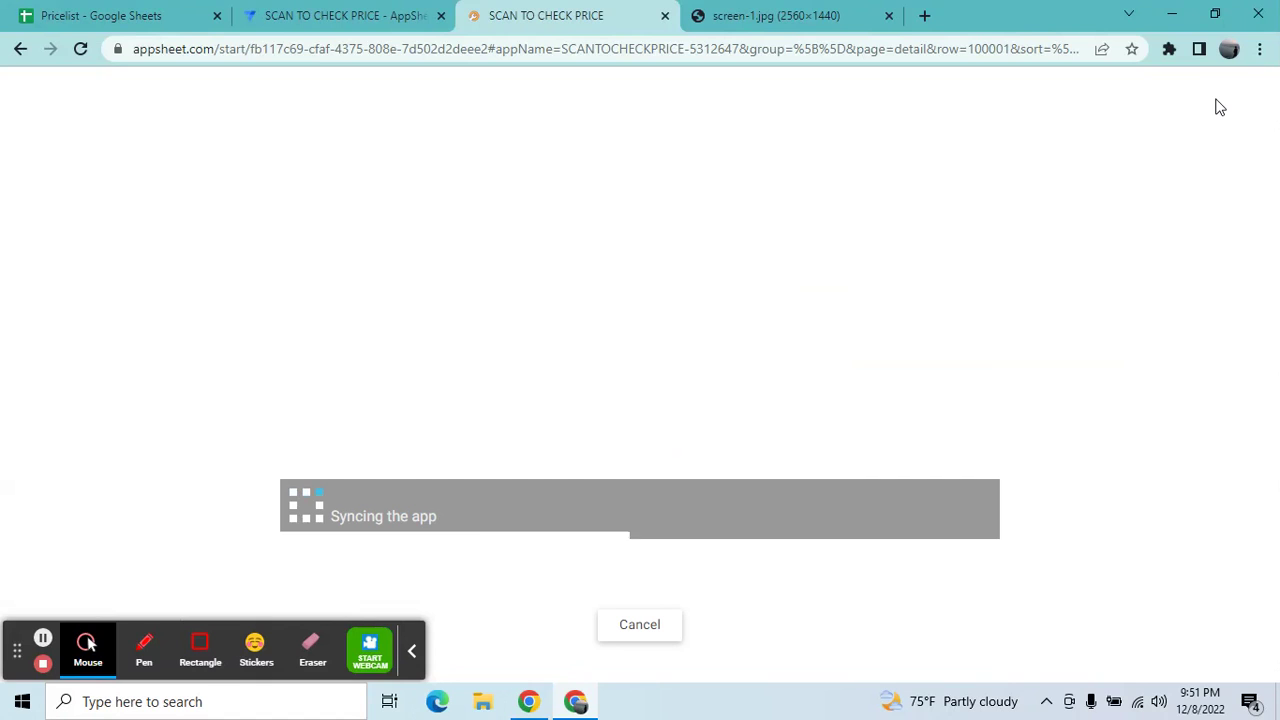
pyautogui.click(1217, 98)
pyautogui.click(23, 97)
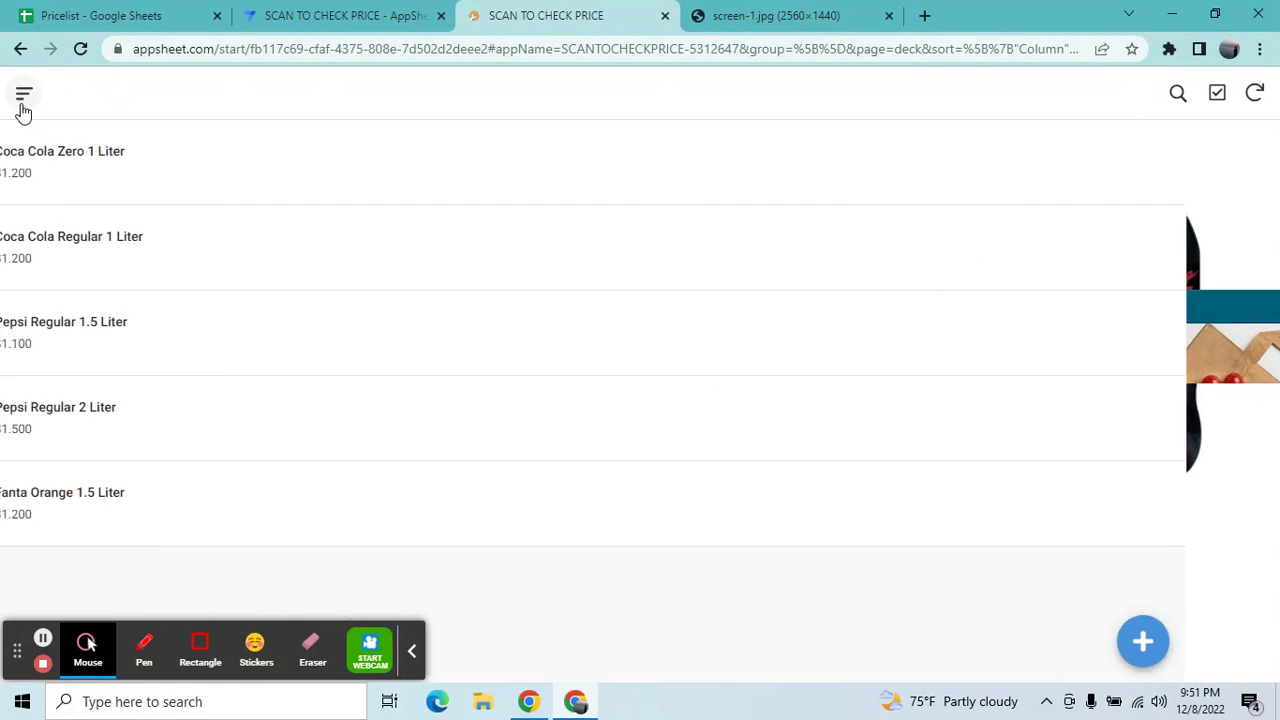
pyautogui.click(105, 318)
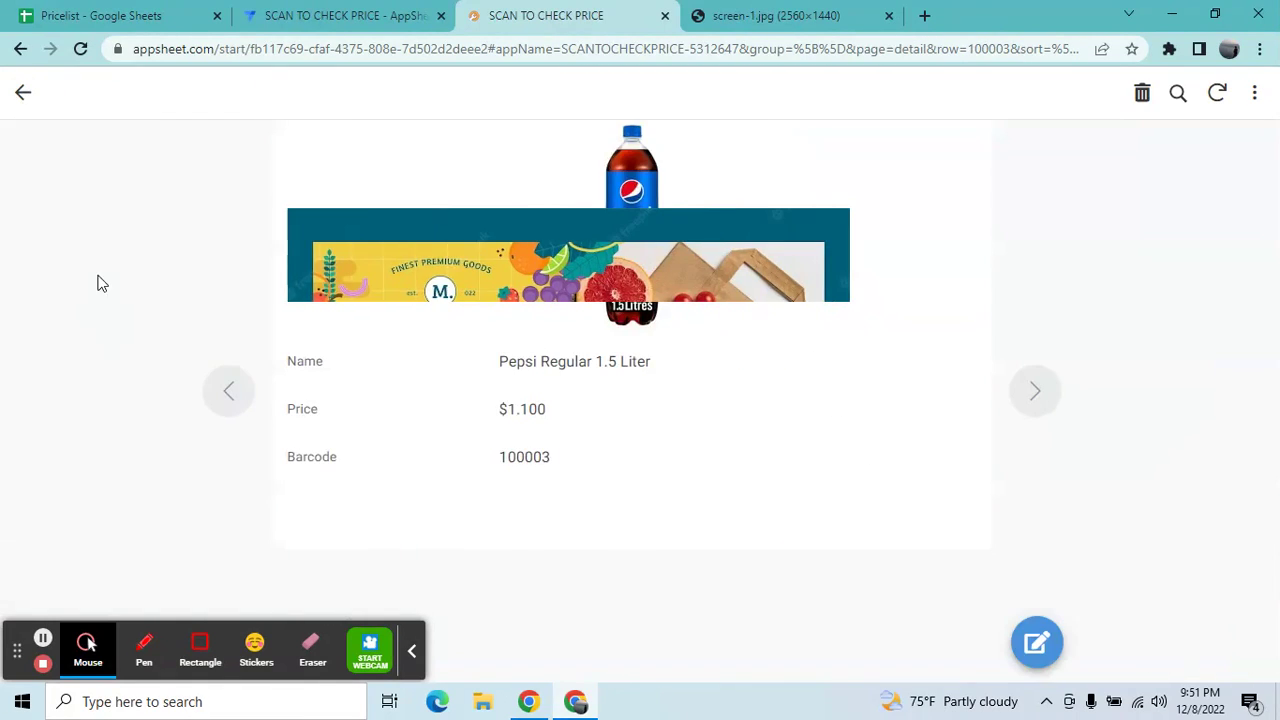
# Step: Return to the editor, set the Products_Detail view's main image to **none**, and check the product page in the preview
pyautogui.click(360, 15)
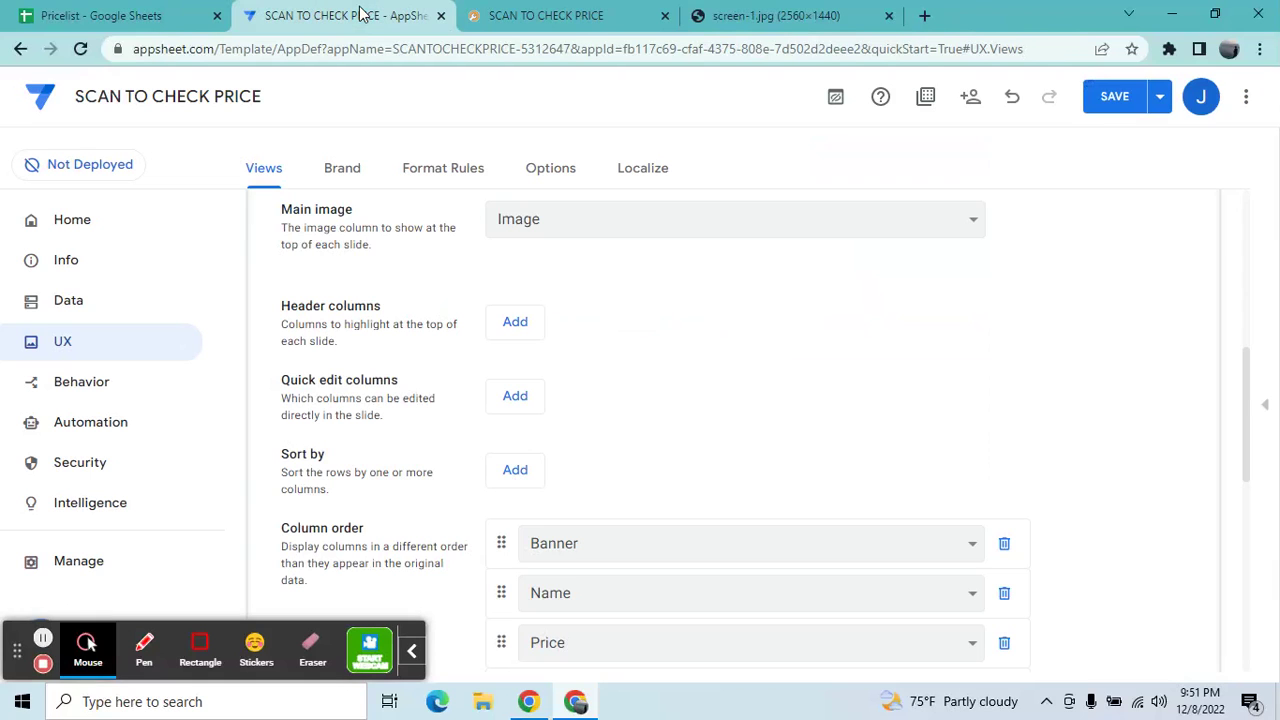
pyautogui.tripleClick(1249, 409)
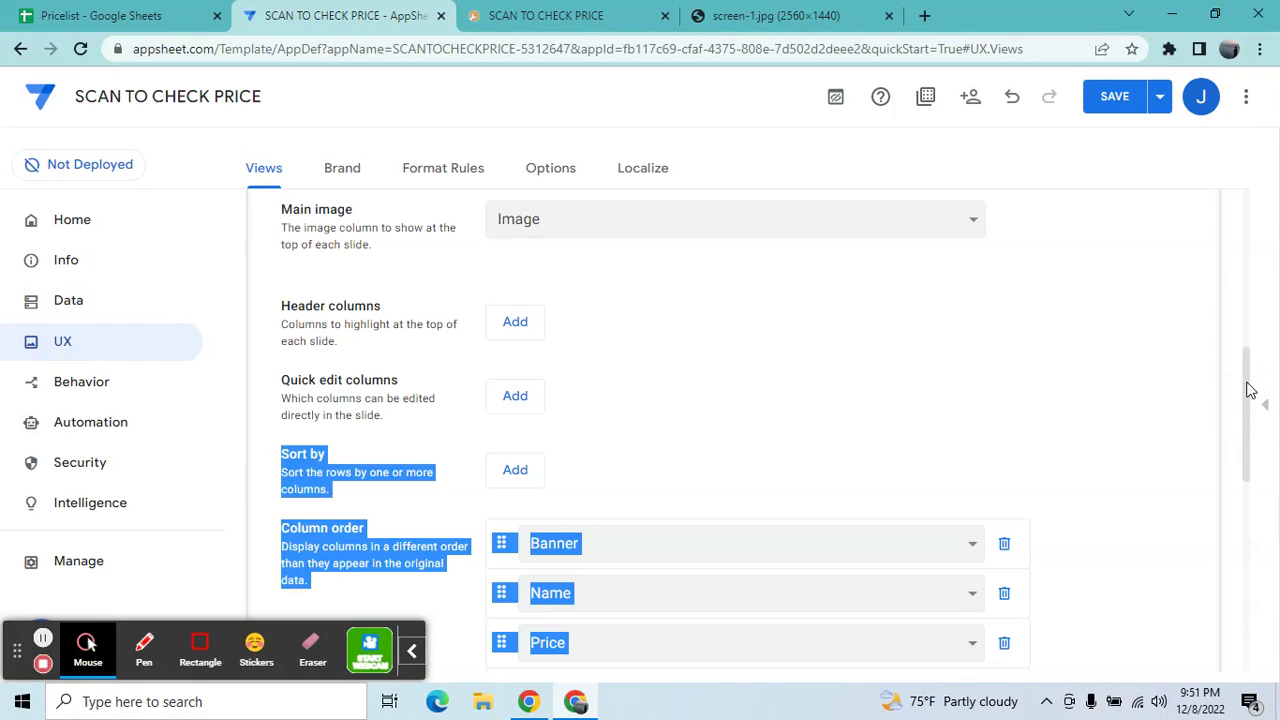
pyautogui.moveTo(1247, 380); pyautogui.dragTo(1246, 277)
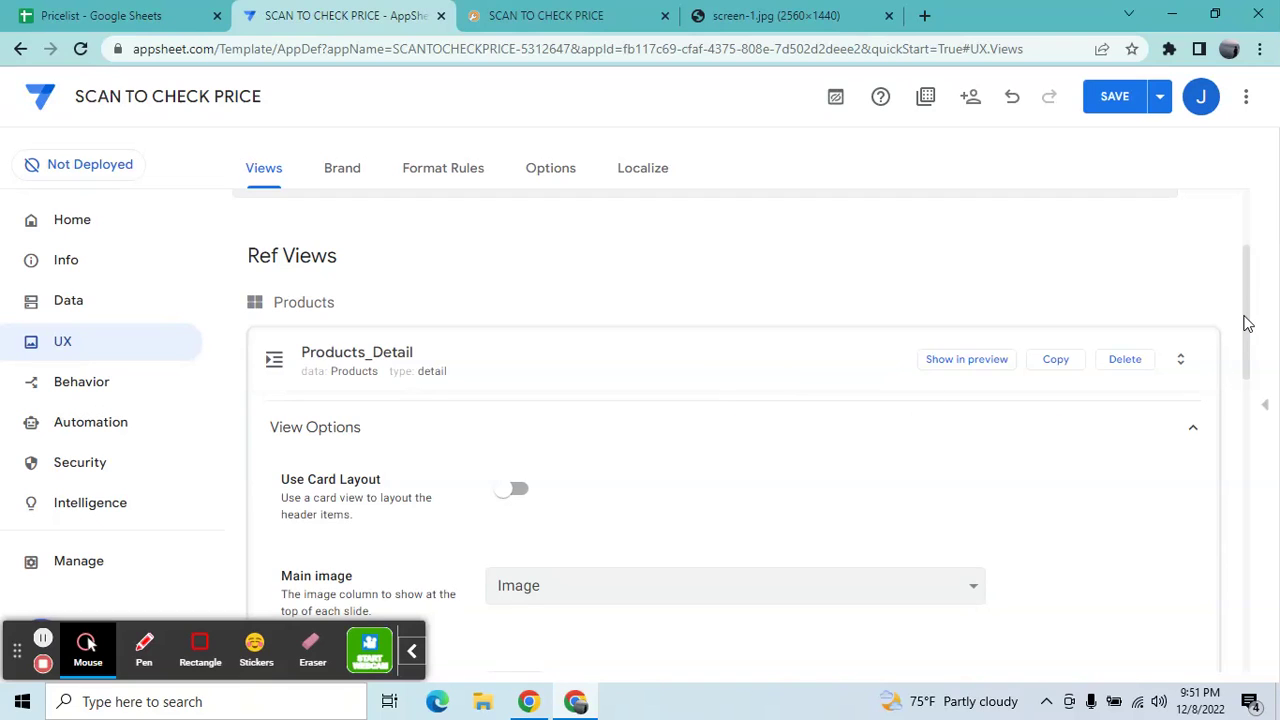
pyautogui.moveTo(1248, 323); pyautogui.dragTo(1233, 417)
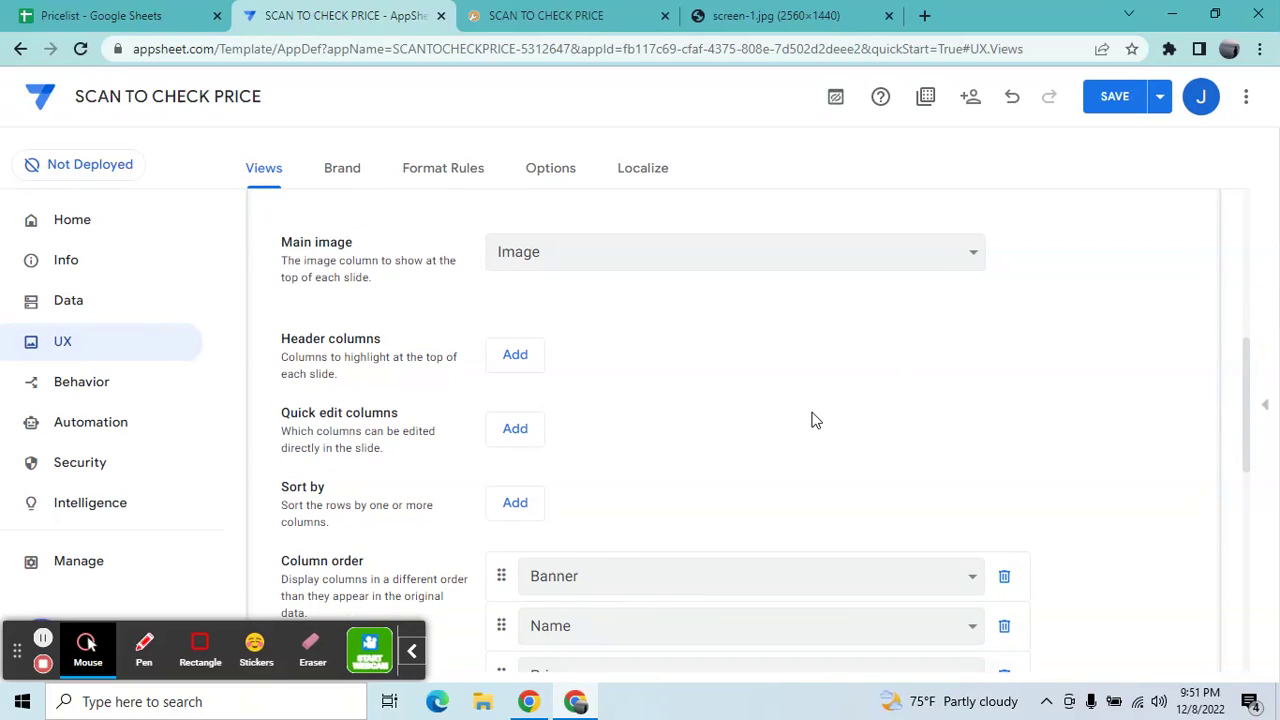
pyautogui.click(771, 266)
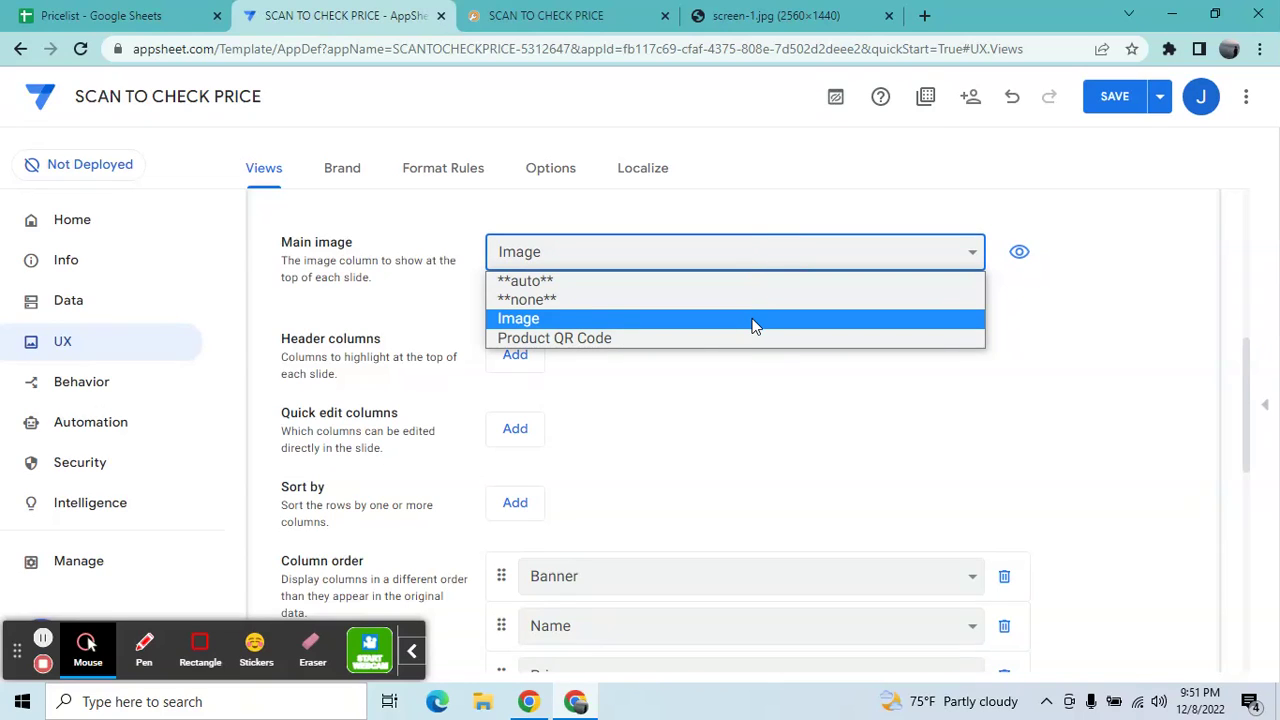
pyautogui.click(749, 301)
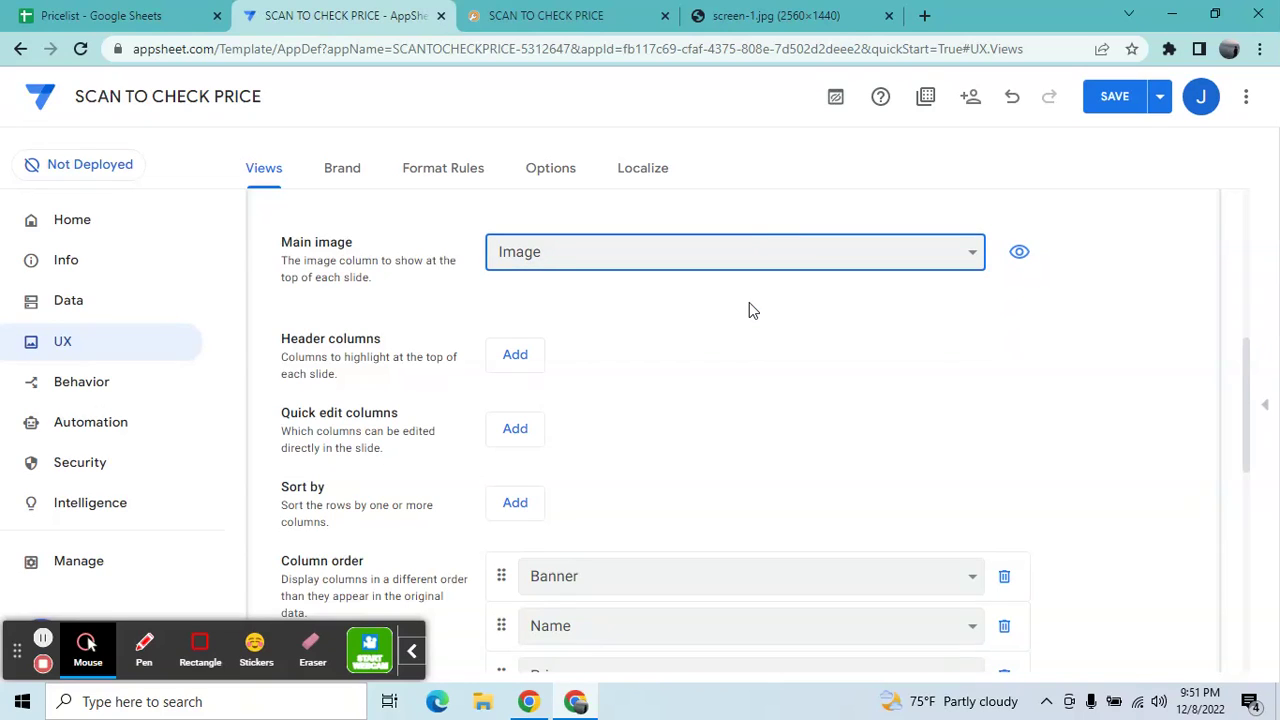
pyautogui.click(1266, 405)
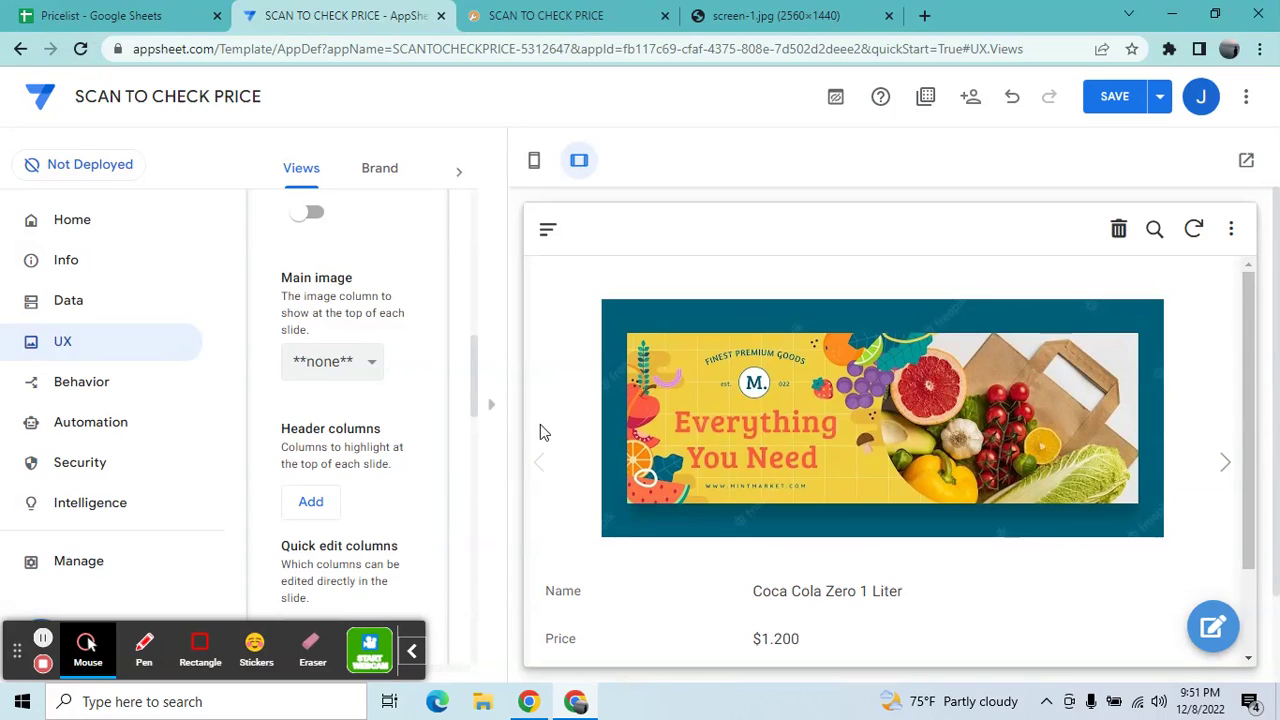
pyautogui.click(491, 404)
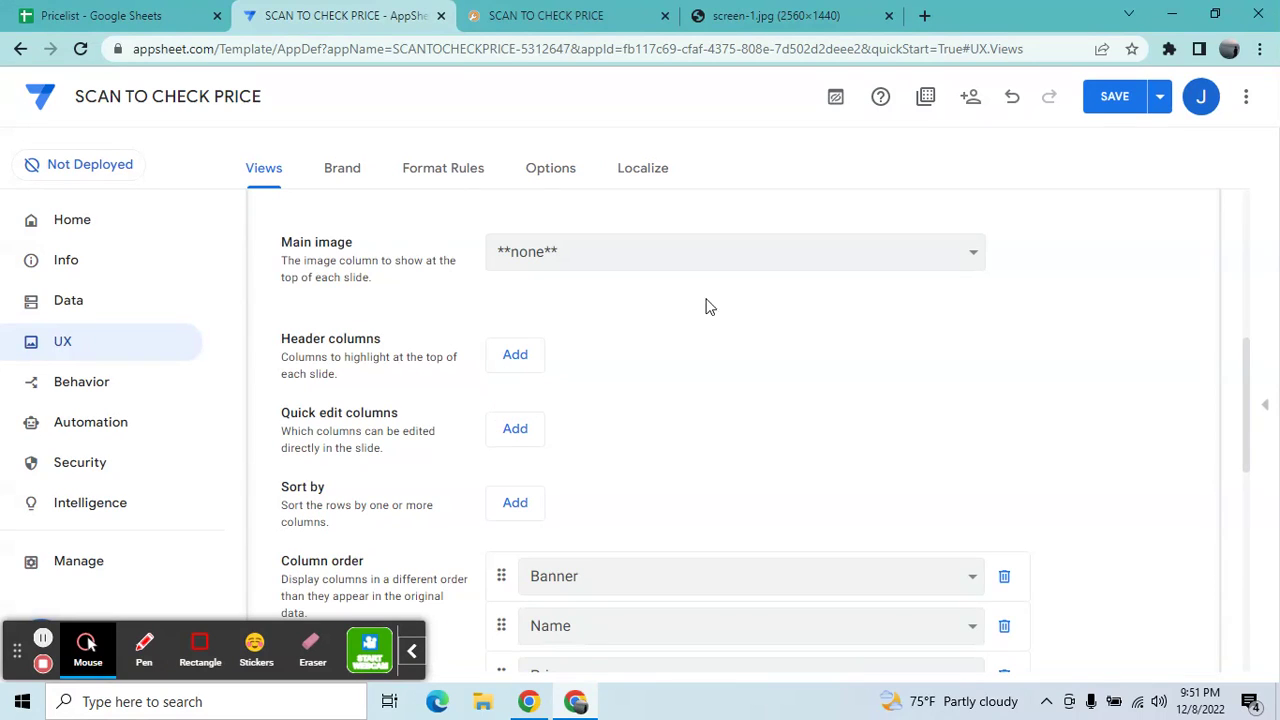
# Step: Add Image to the Products_Detail column order directly below Banner and check the product page in the preview
pyautogui.moveTo(1248, 405); pyautogui.dragTo(1245, 470)
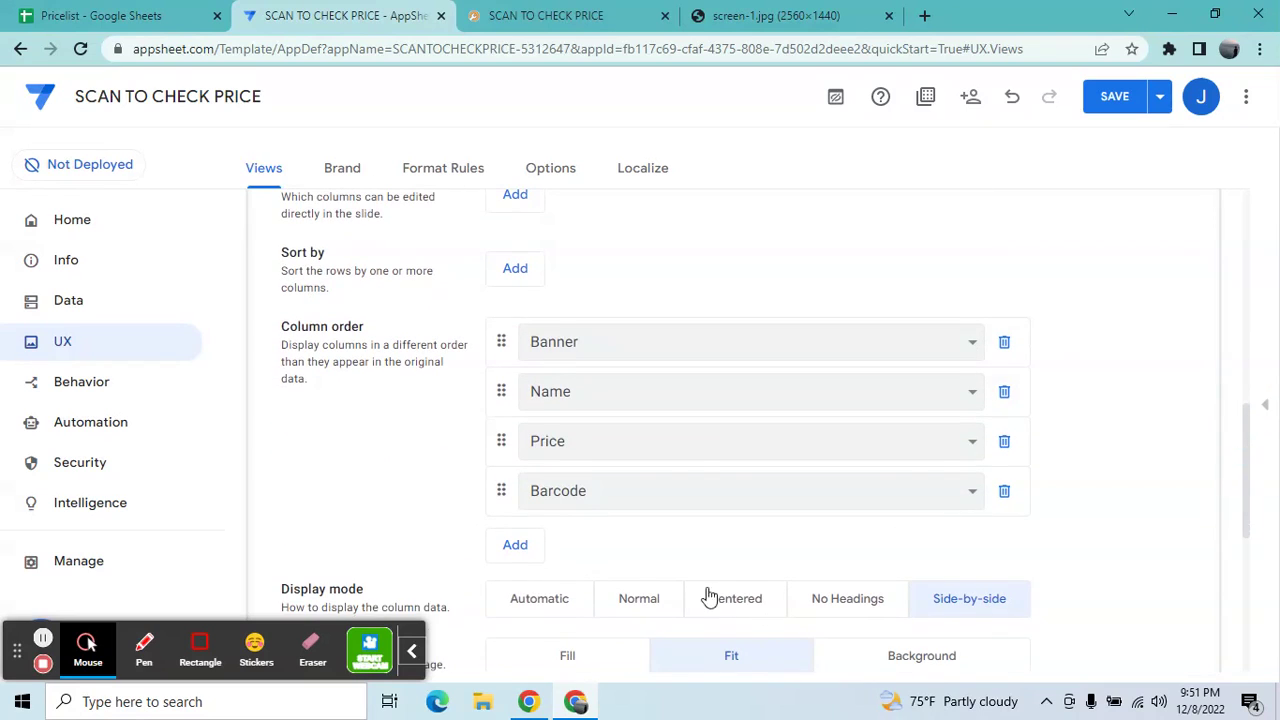
pyautogui.click(535, 544)
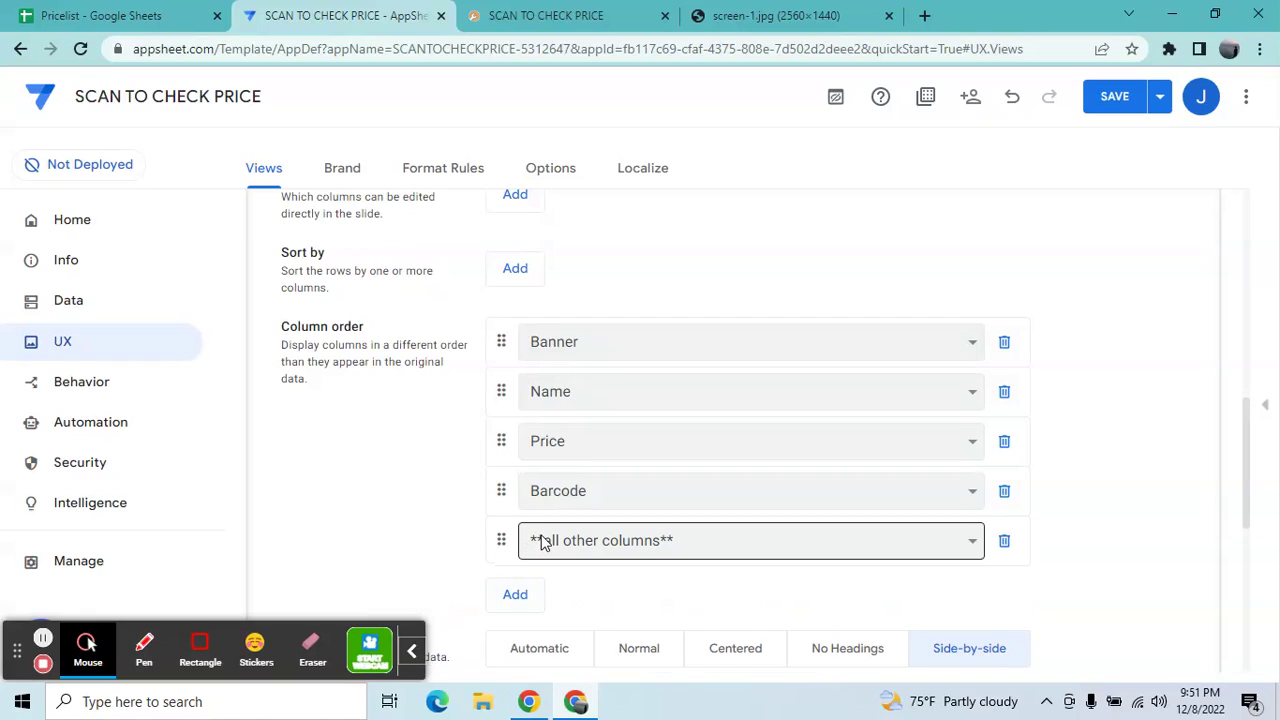
pyautogui.click(540, 540)
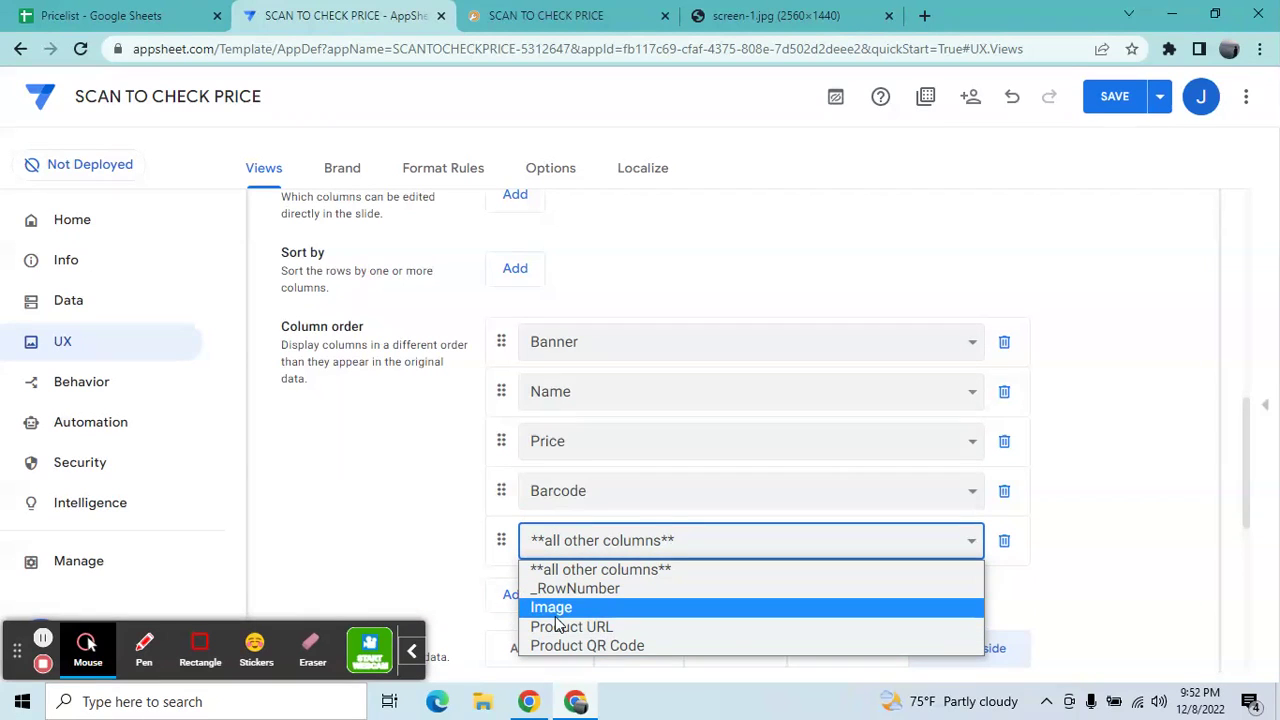
pyautogui.click(525, 607)
pyautogui.moveTo(503, 548); pyautogui.dragTo(534, 398)
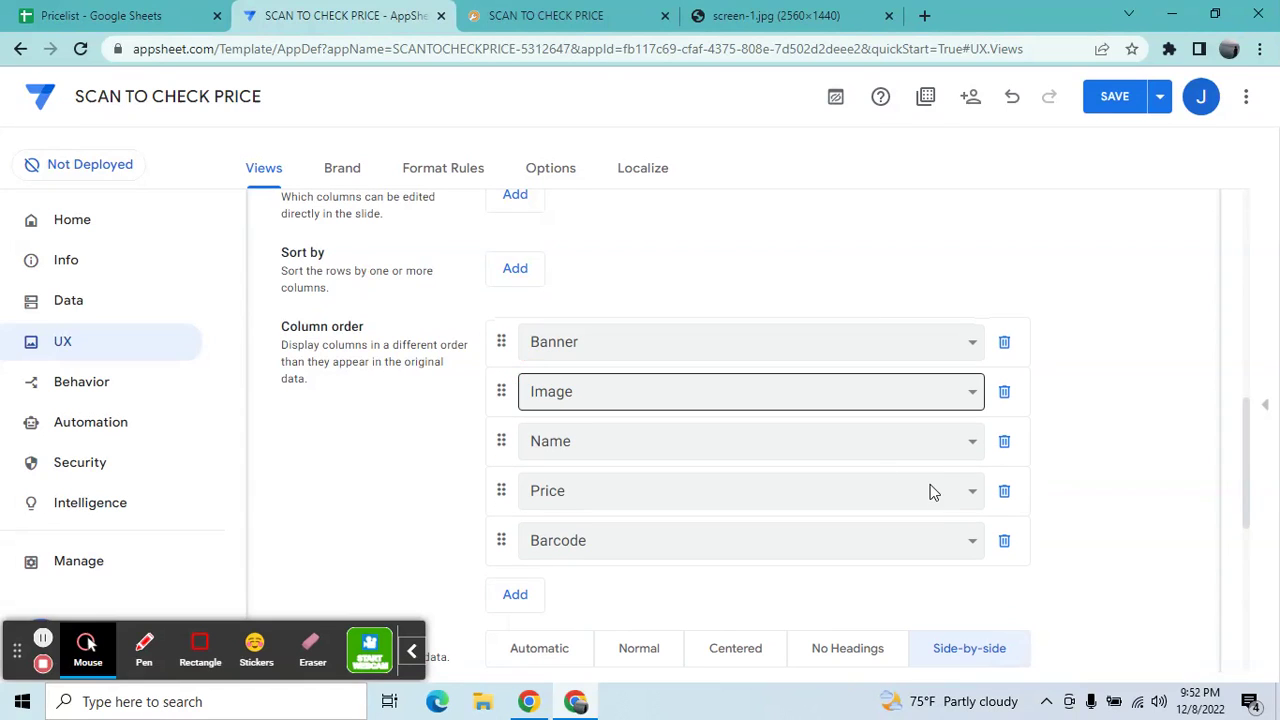
pyautogui.click(1267, 408)
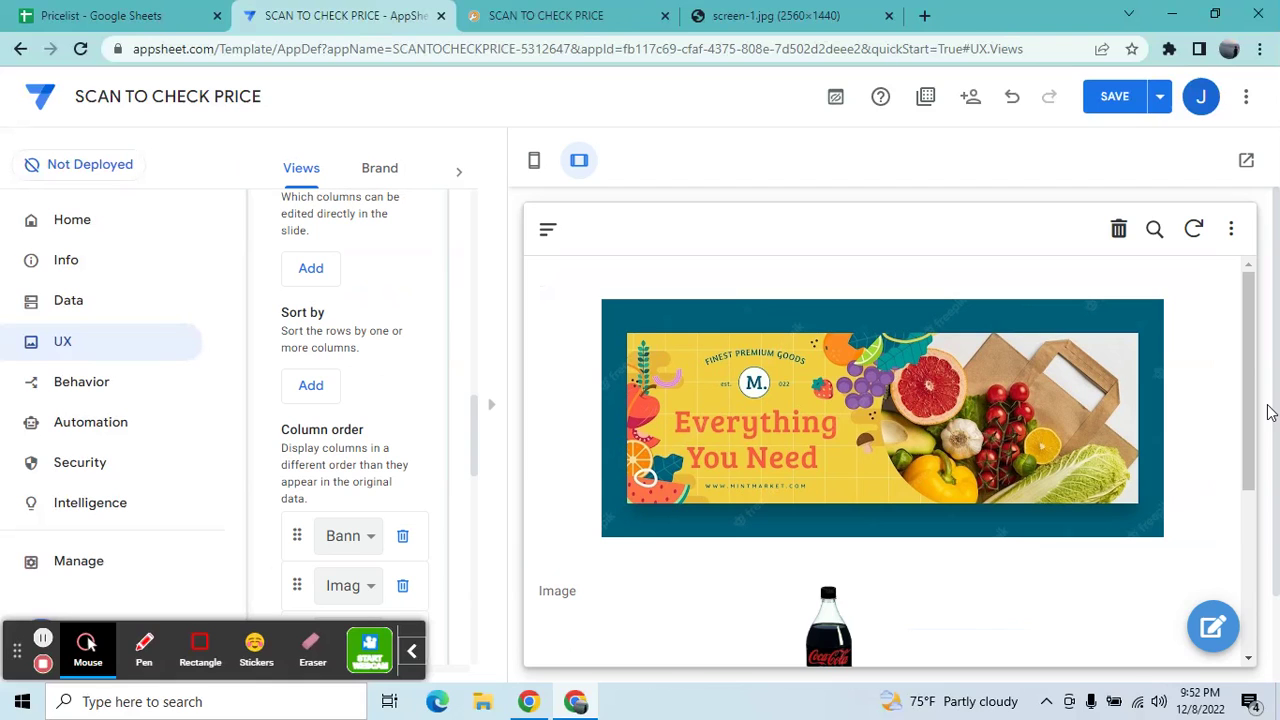
pyautogui.moveTo(1250, 382); pyautogui.dragTo(1247, 532)
pyautogui.click(493, 407)
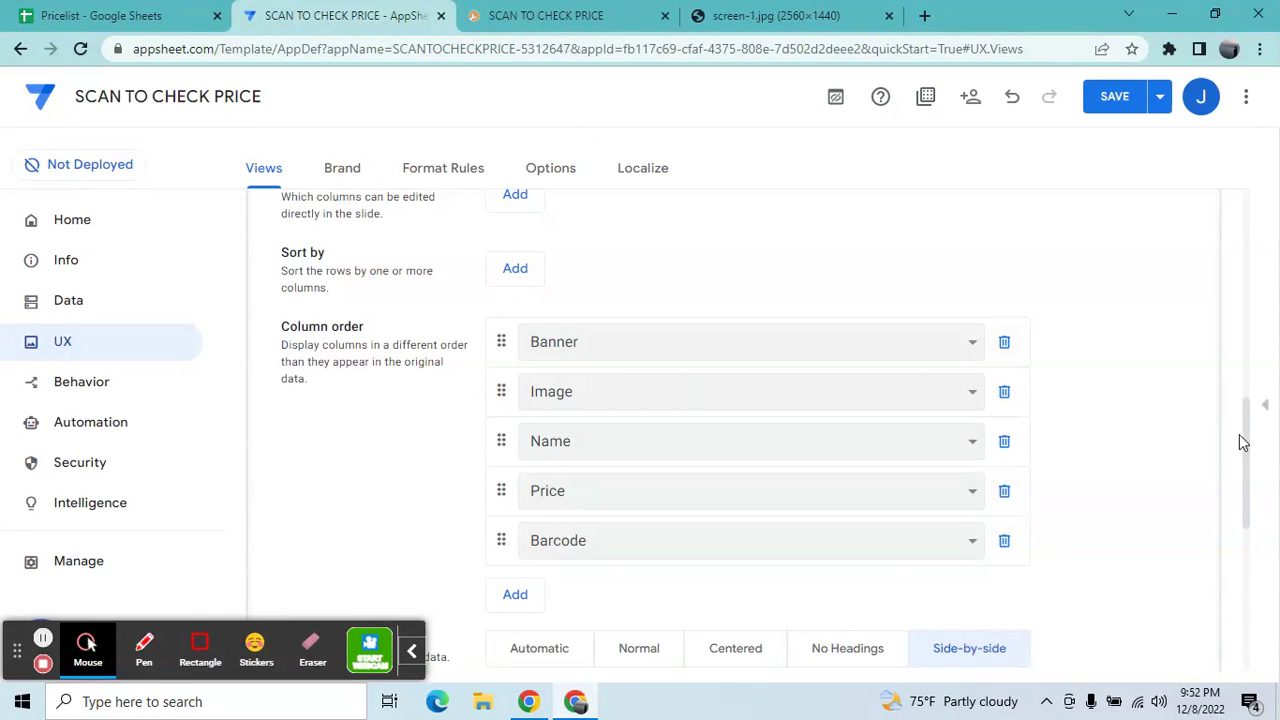
# Step: Try the Centered display mode, check the product page in the preview, and switch back to Side-by-side
pyautogui.click(745, 648)
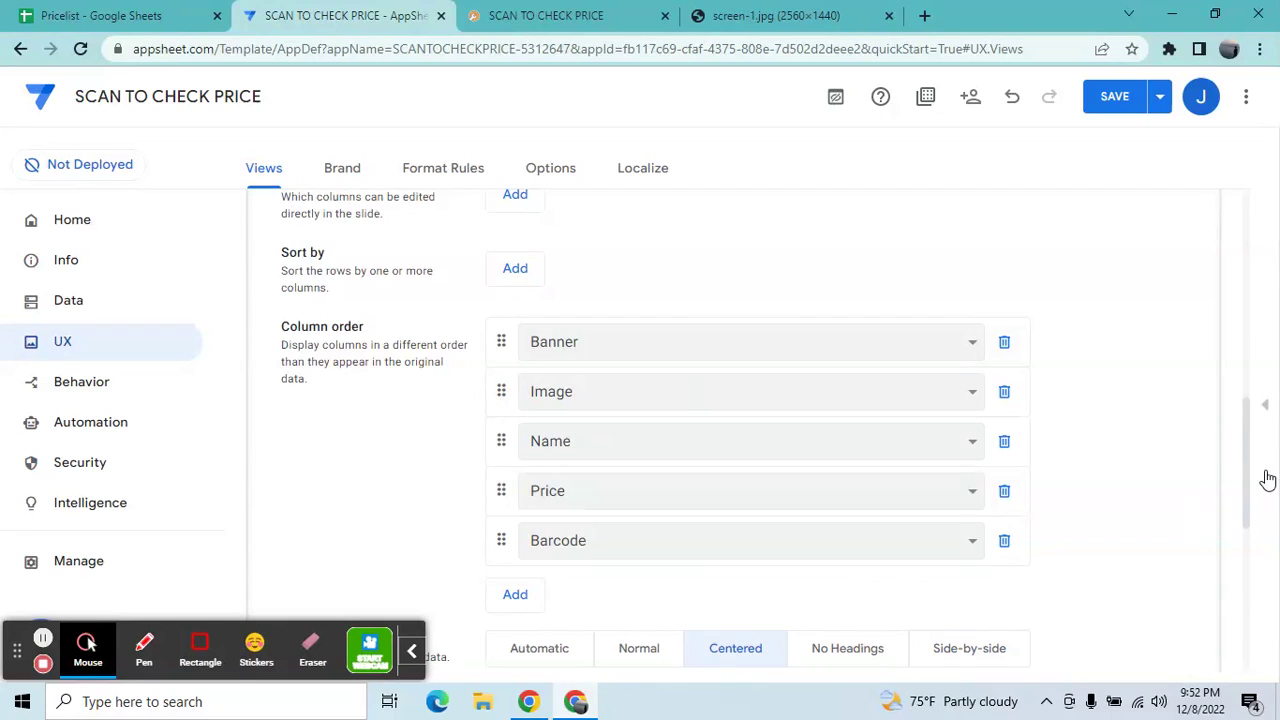
pyautogui.click(1265, 406)
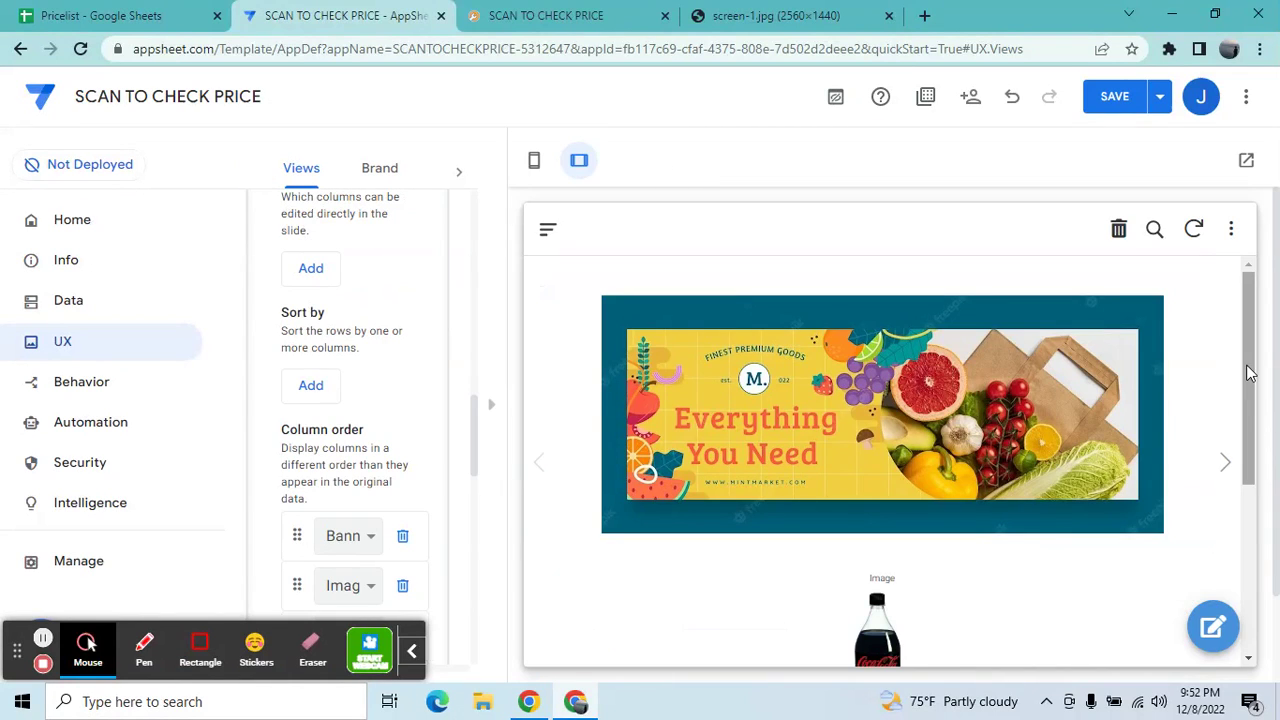
pyautogui.scroll(-3, 1248, 372)
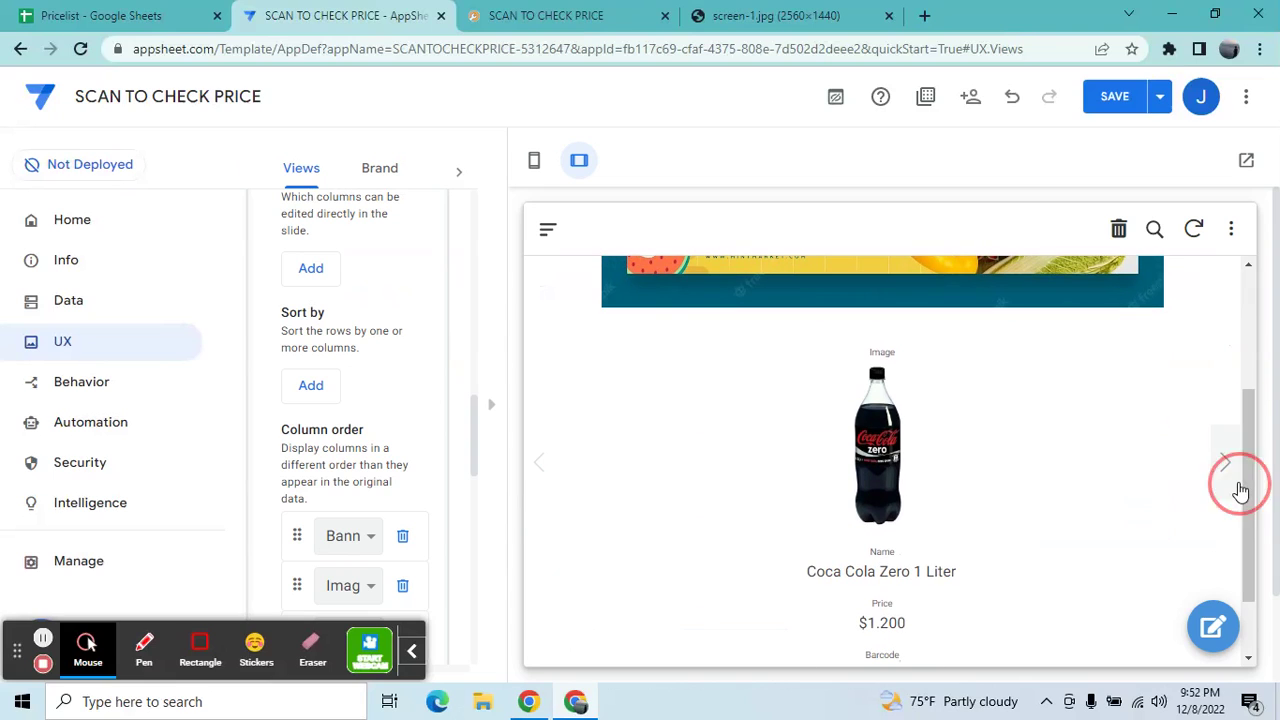
pyautogui.click(491, 405)
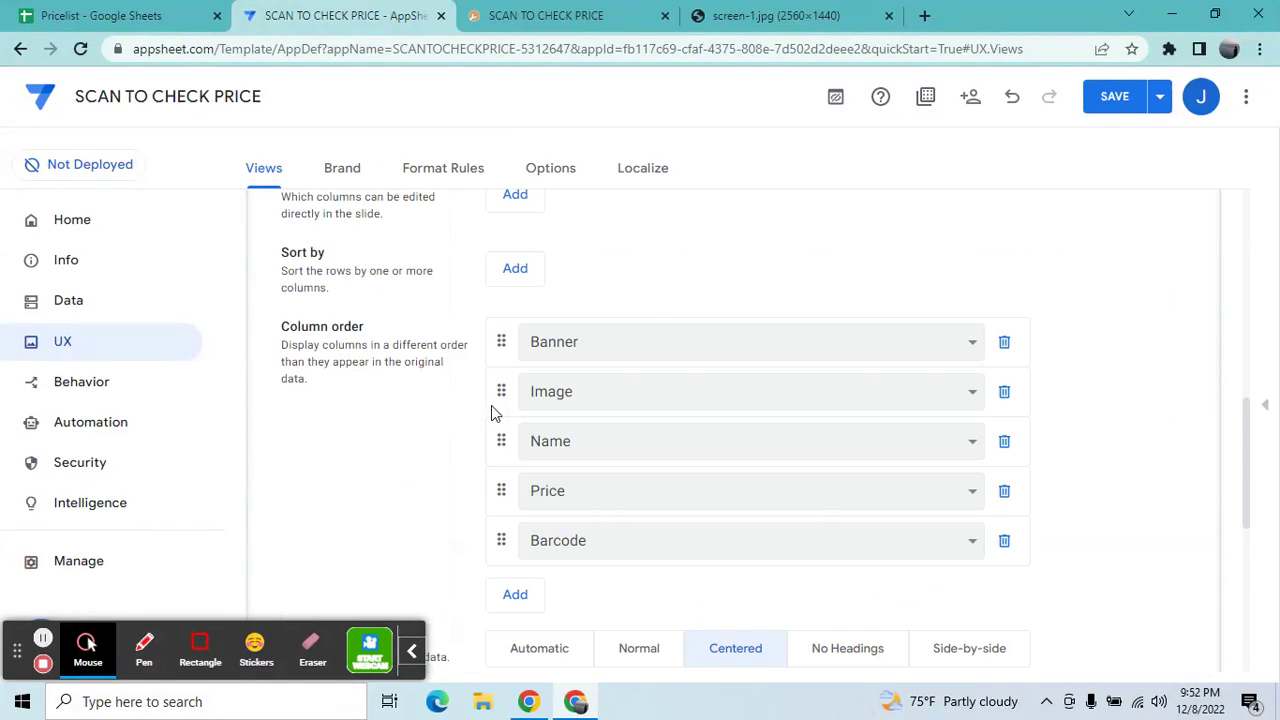
pyautogui.click(958, 652)
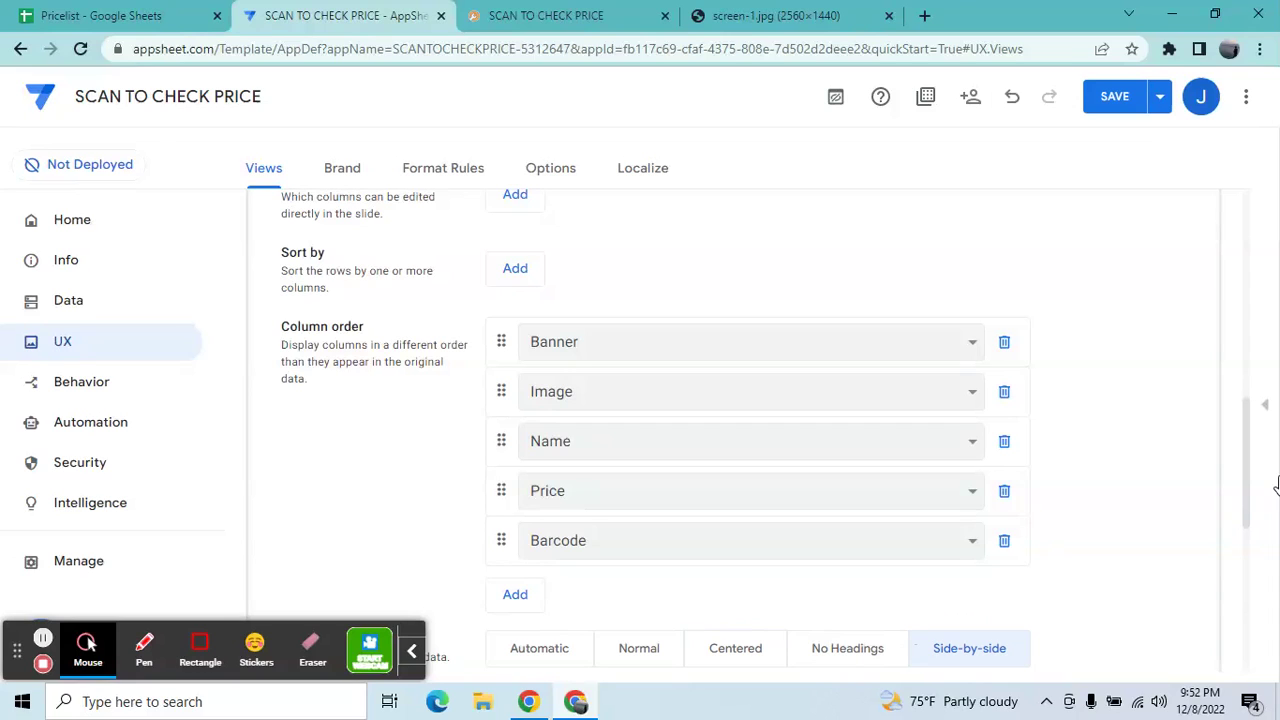
# Step: Save the app, look at the screen-1.jpg image in its browser tab, and return to the app editor
pyautogui.click(1126, 108)
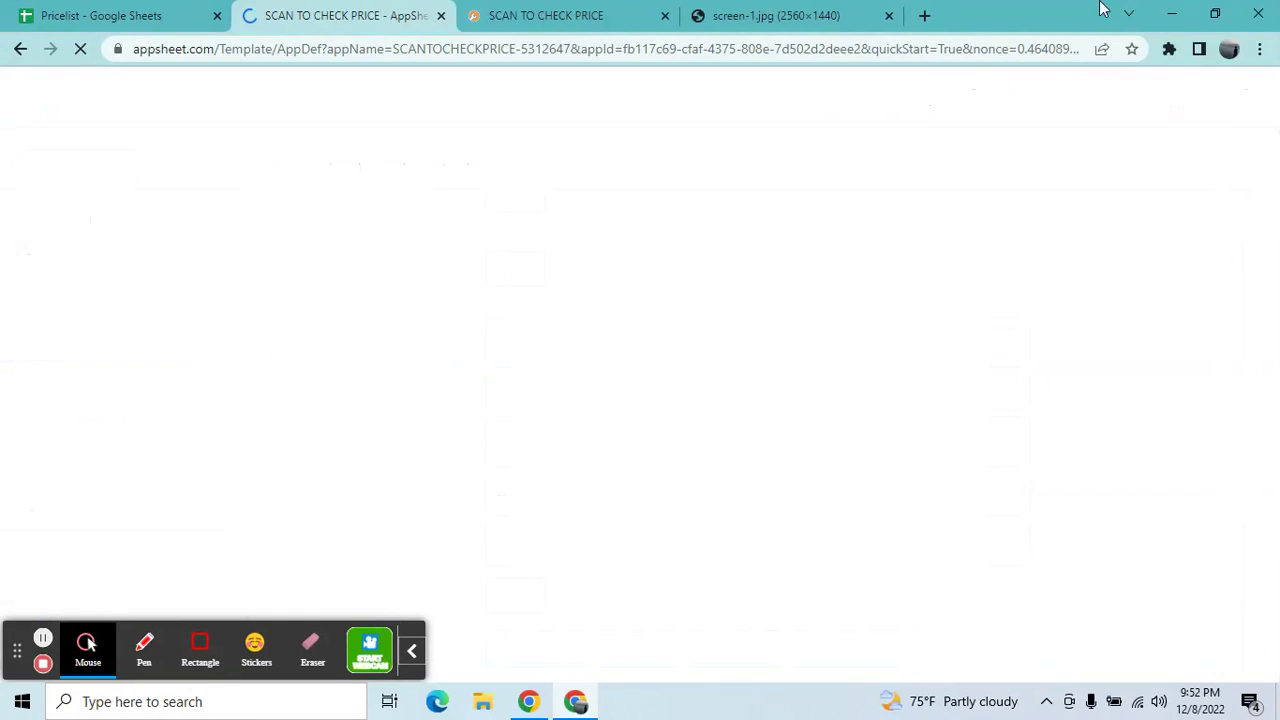
pyautogui.click(760, 16)
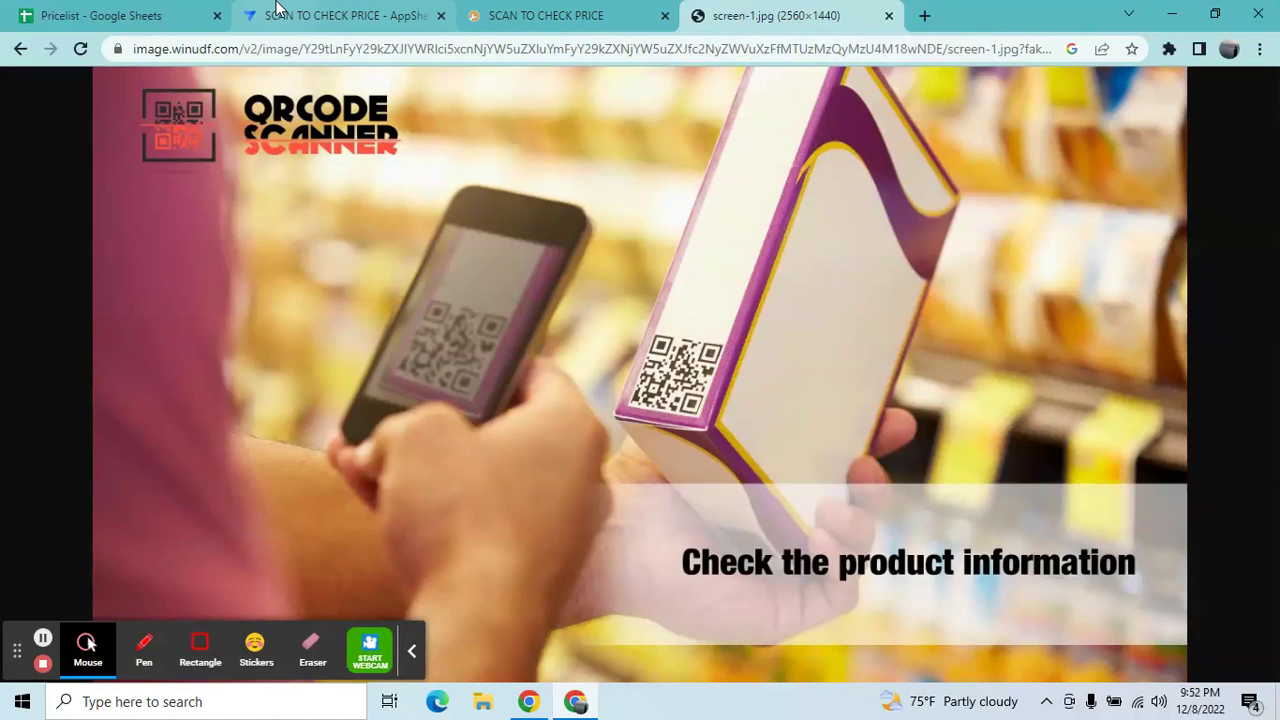
pyautogui.click(277, 8)
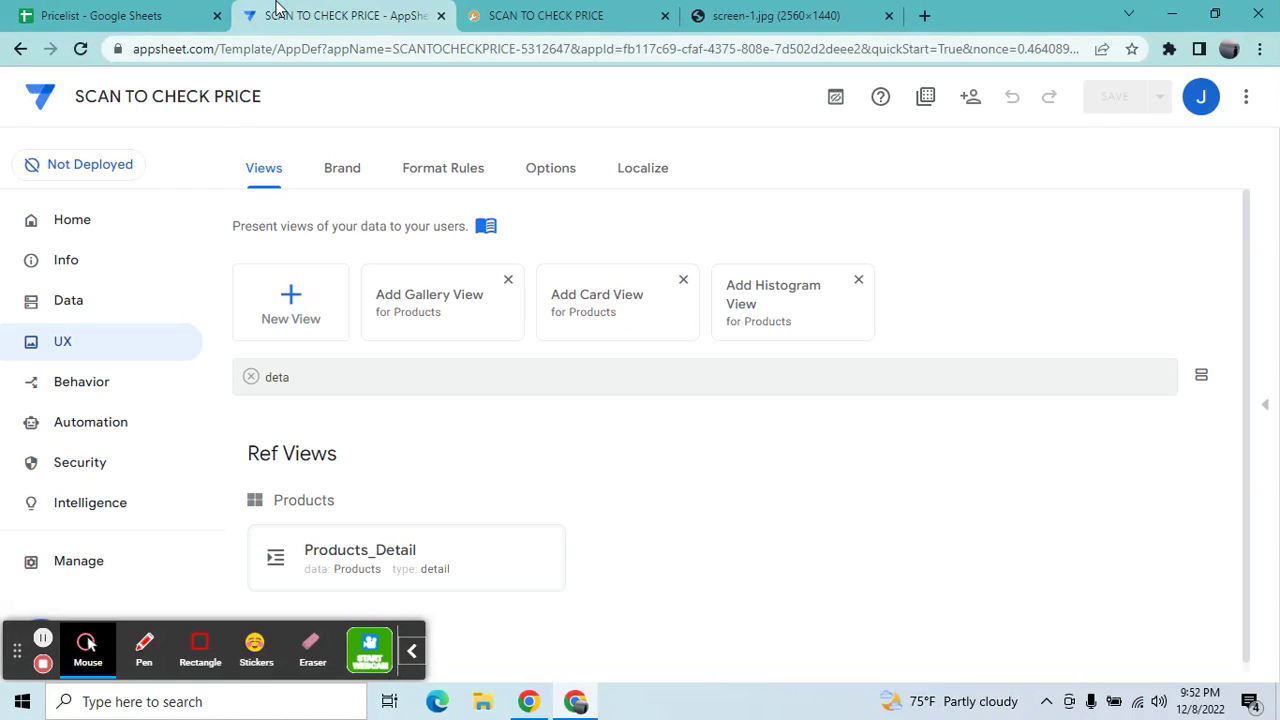
# Step: Clear the view search filter, look at the Products deck view's settings, and collapse them again
pyautogui.click(250, 378)
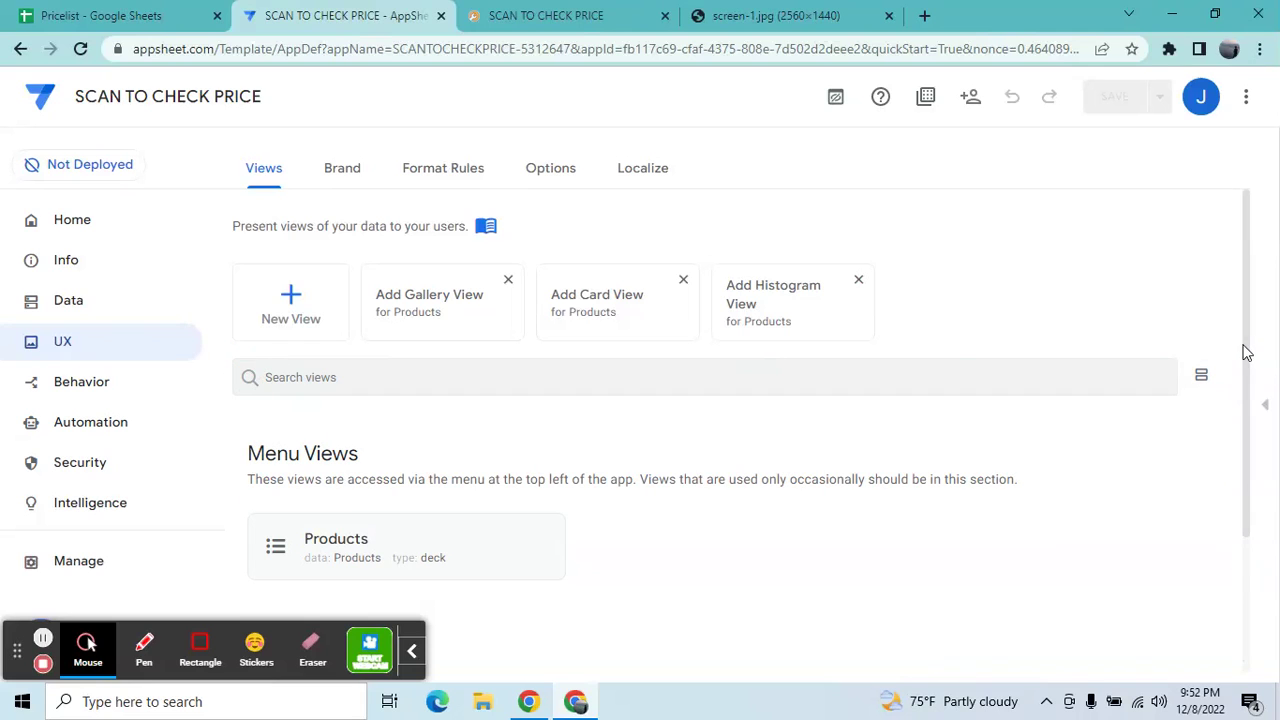
pyautogui.moveTo(1248, 352); pyautogui.dragTo(1230, 503)
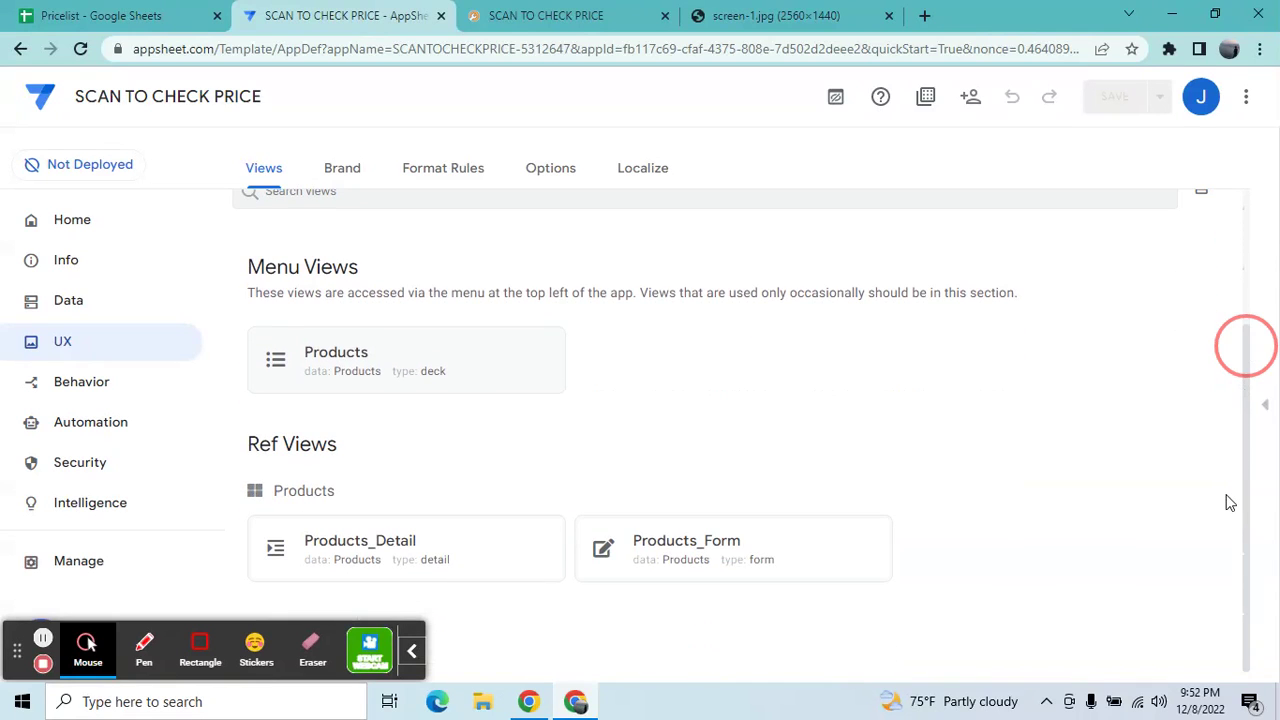
pyautogui.click(457, 343)
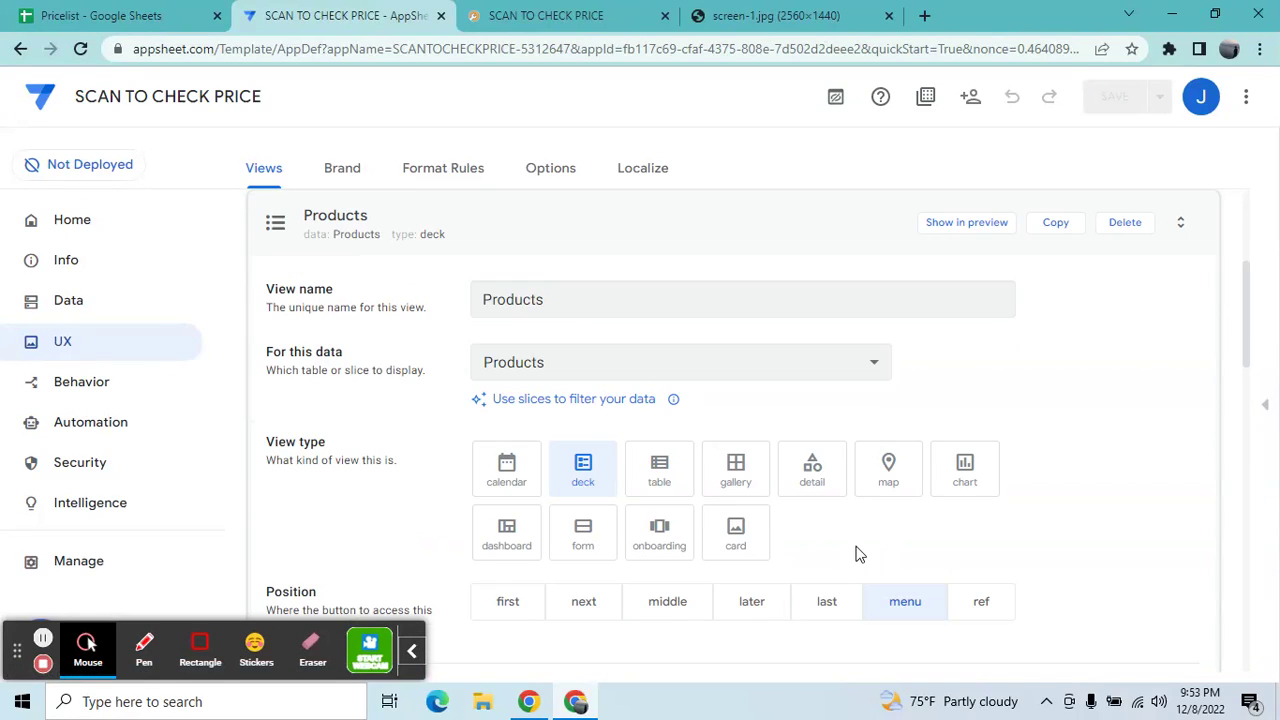
pyautogui.click(614, 223)
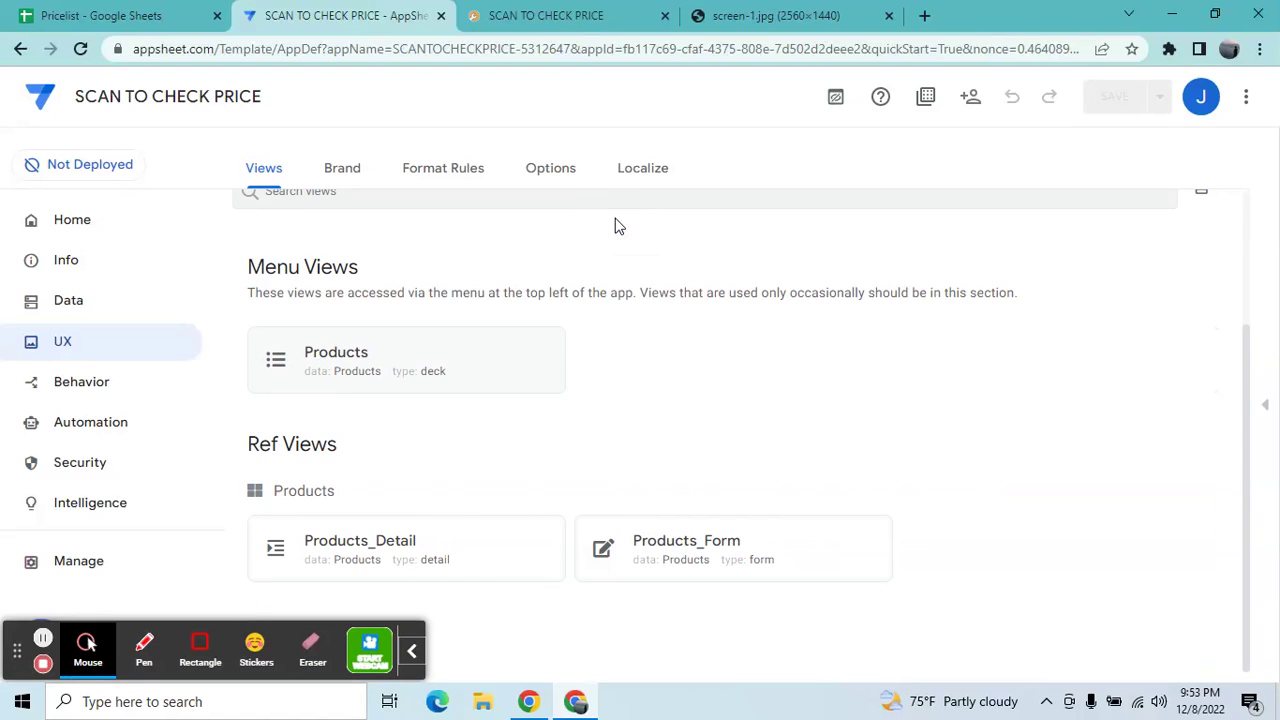
# Step: Change the app logo in the brand settings to the checklist with a pencil
pyautogui.click(333, 176)
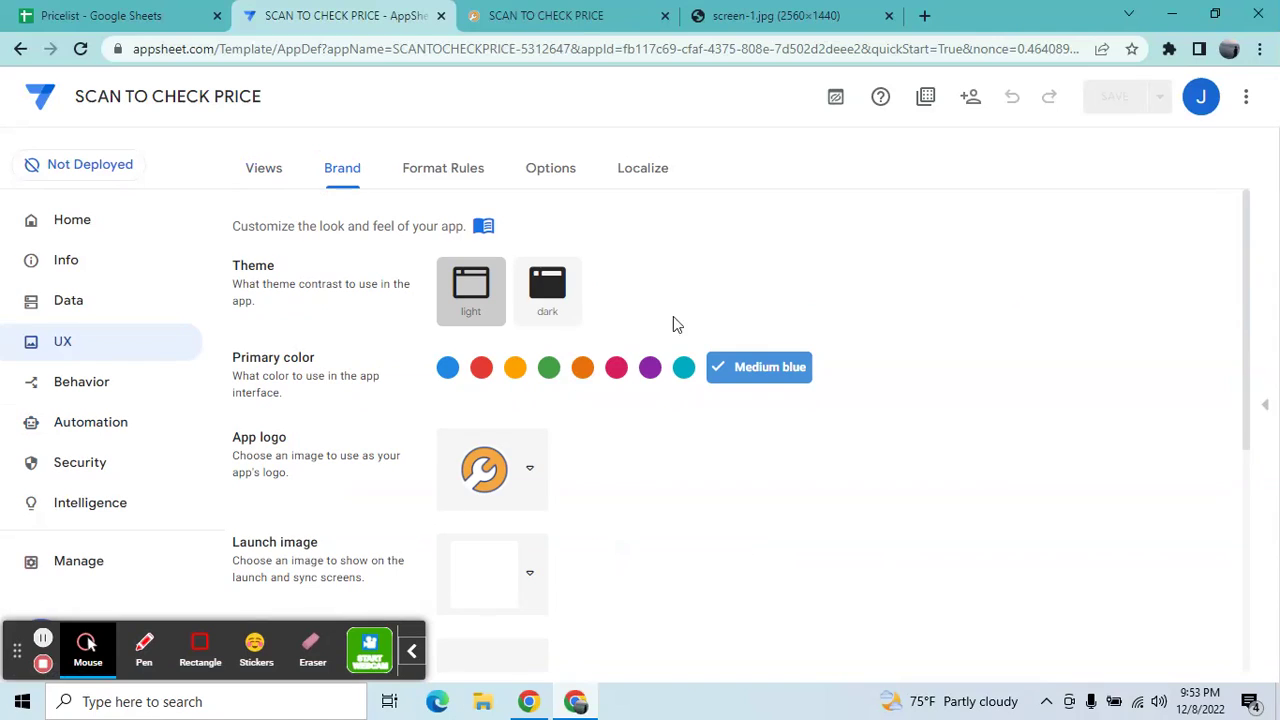
pyautogui.click(512, 470)
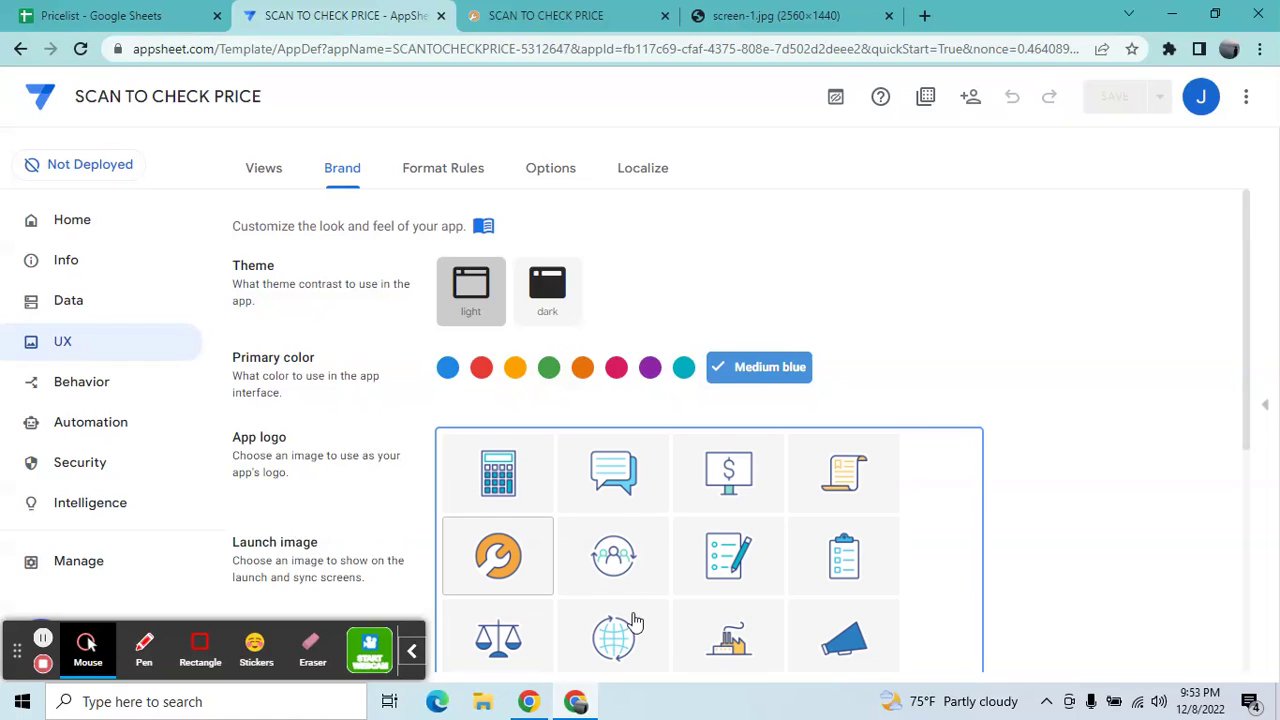
pyautogui.click(740, 555)
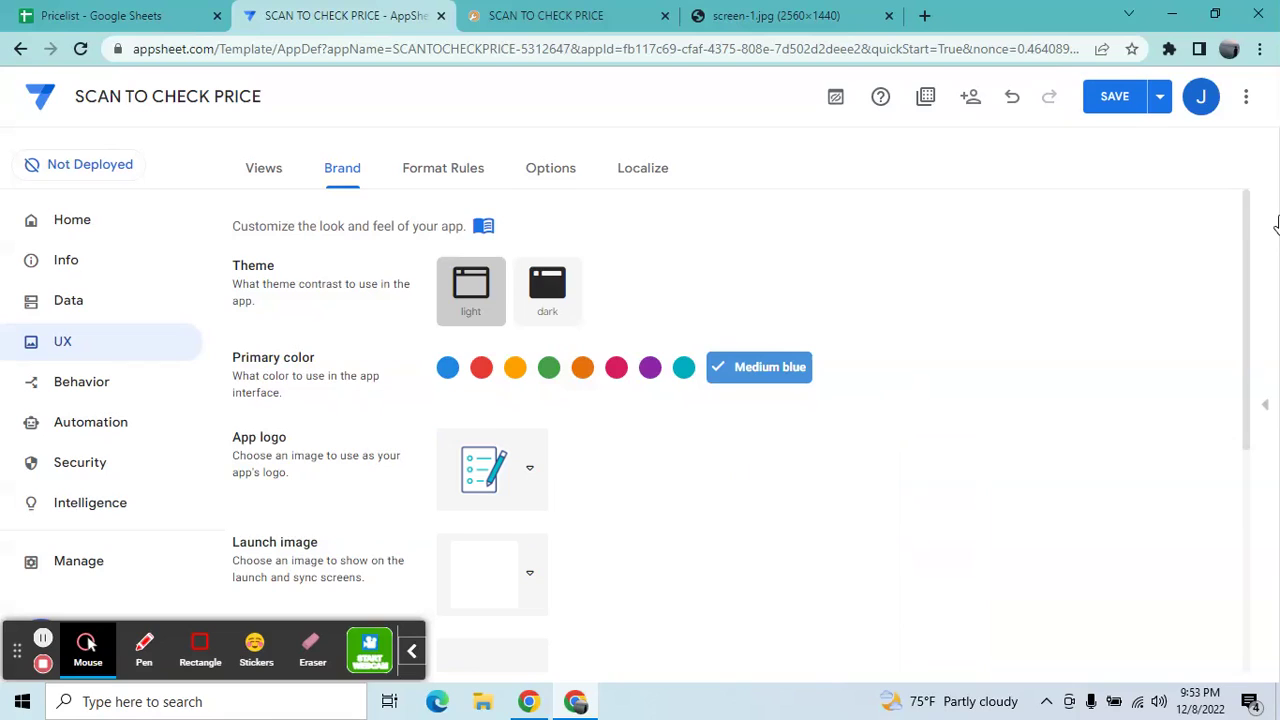
# Step: Open a new browser tab, look at the screen-1.jpg image again, and enter "super" as a web search in the new tab
pyautogui.moveTo(1248, 298); pyautogui.dragTo(1240, 360)
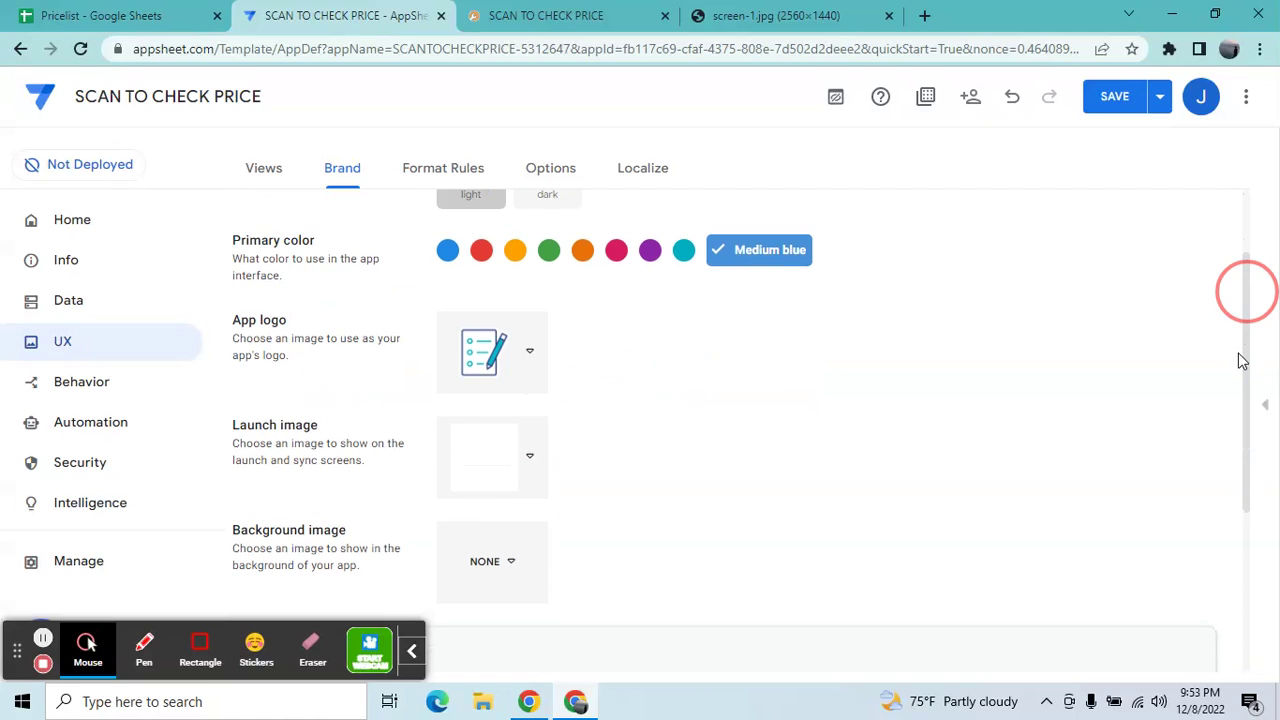
pyautogui.click(921, 10)
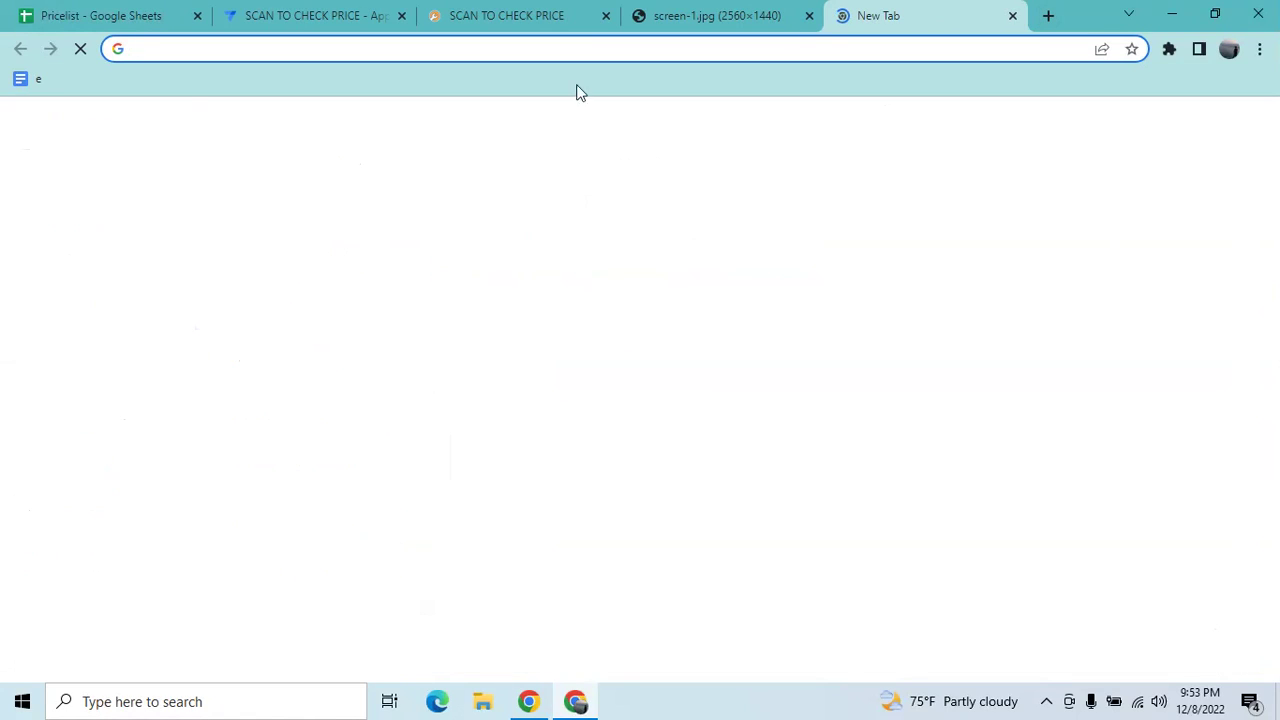
pyautogui.click(672, 8)
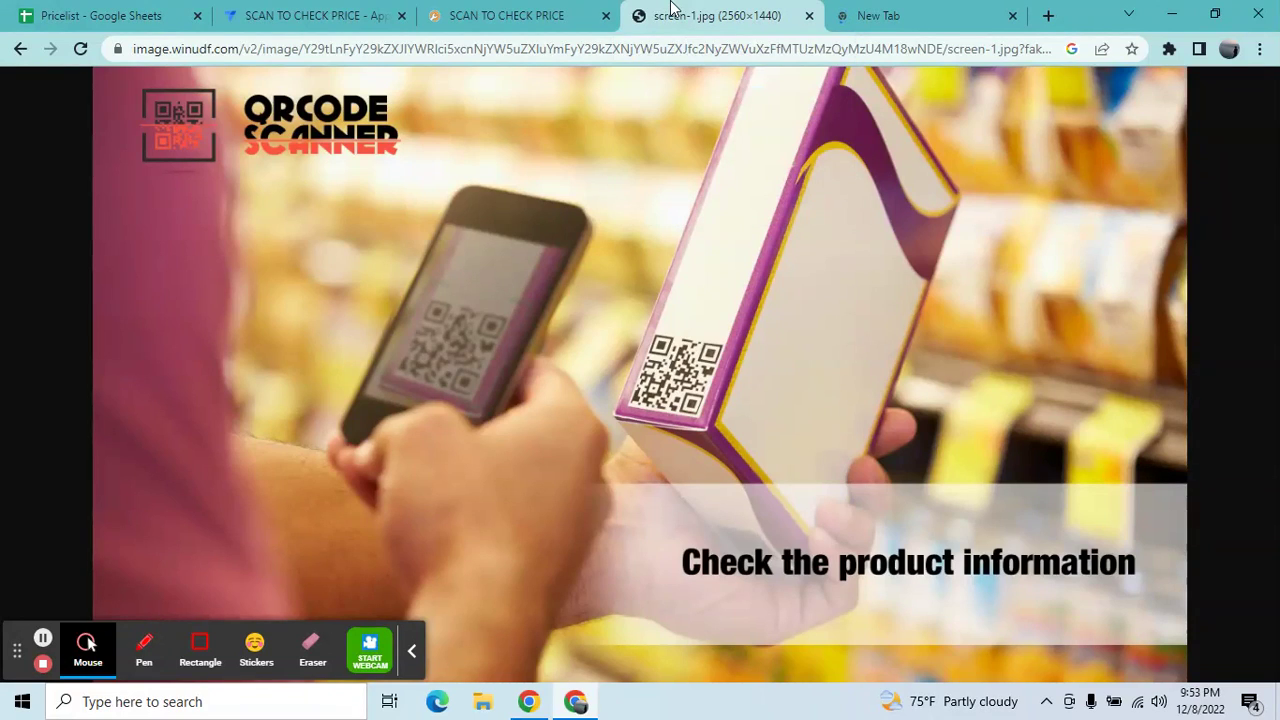
pyautogui.hotkey('ctrl', 'Tab')
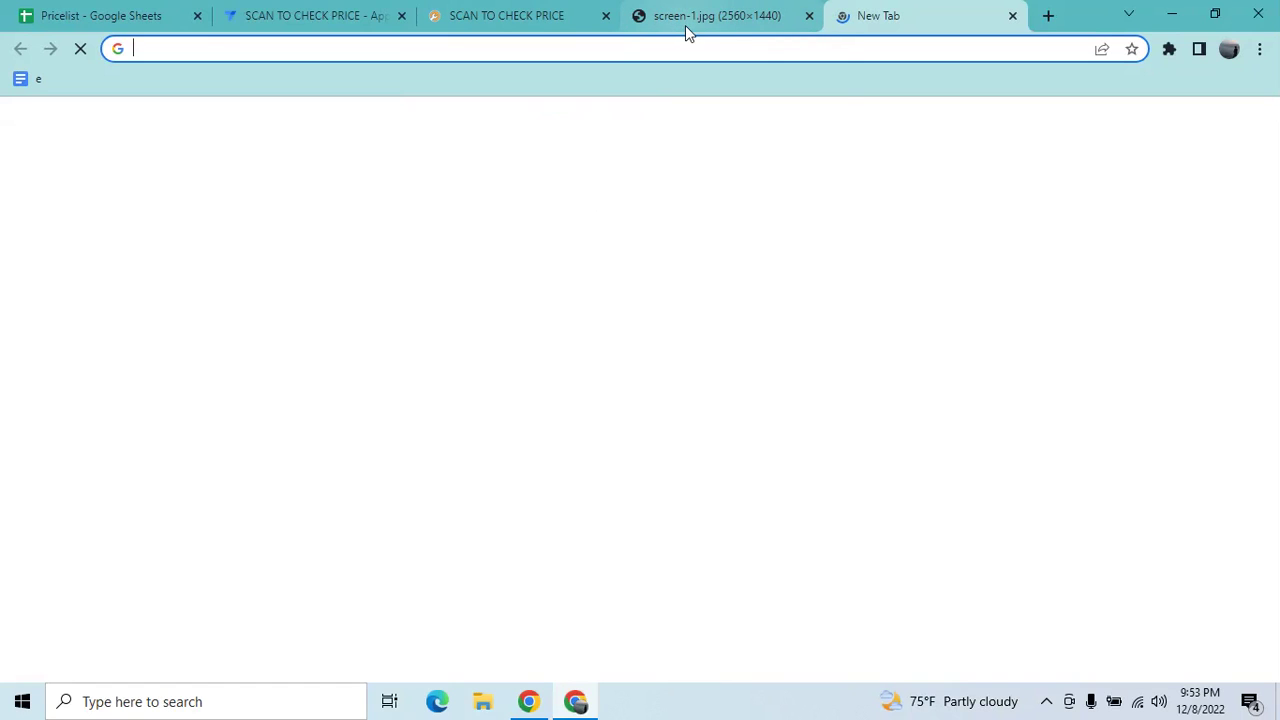
pyautogui.click(607, 48)
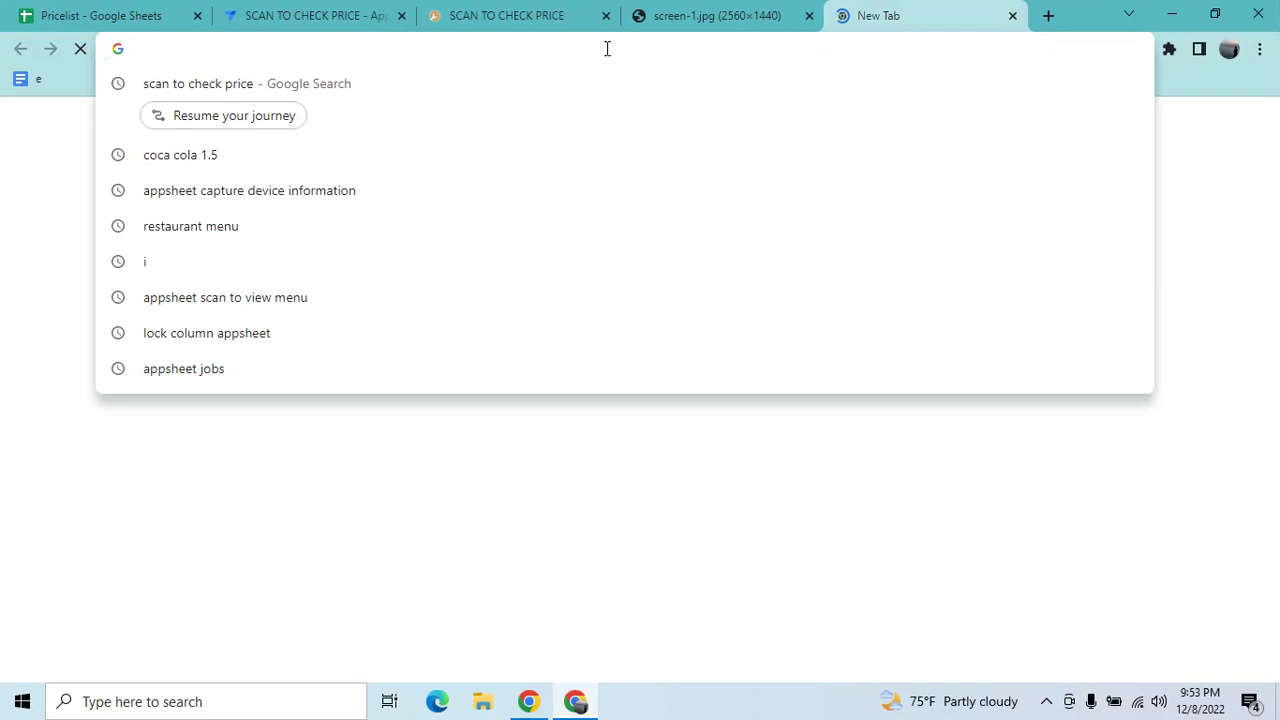
pyautogui.write('supe')
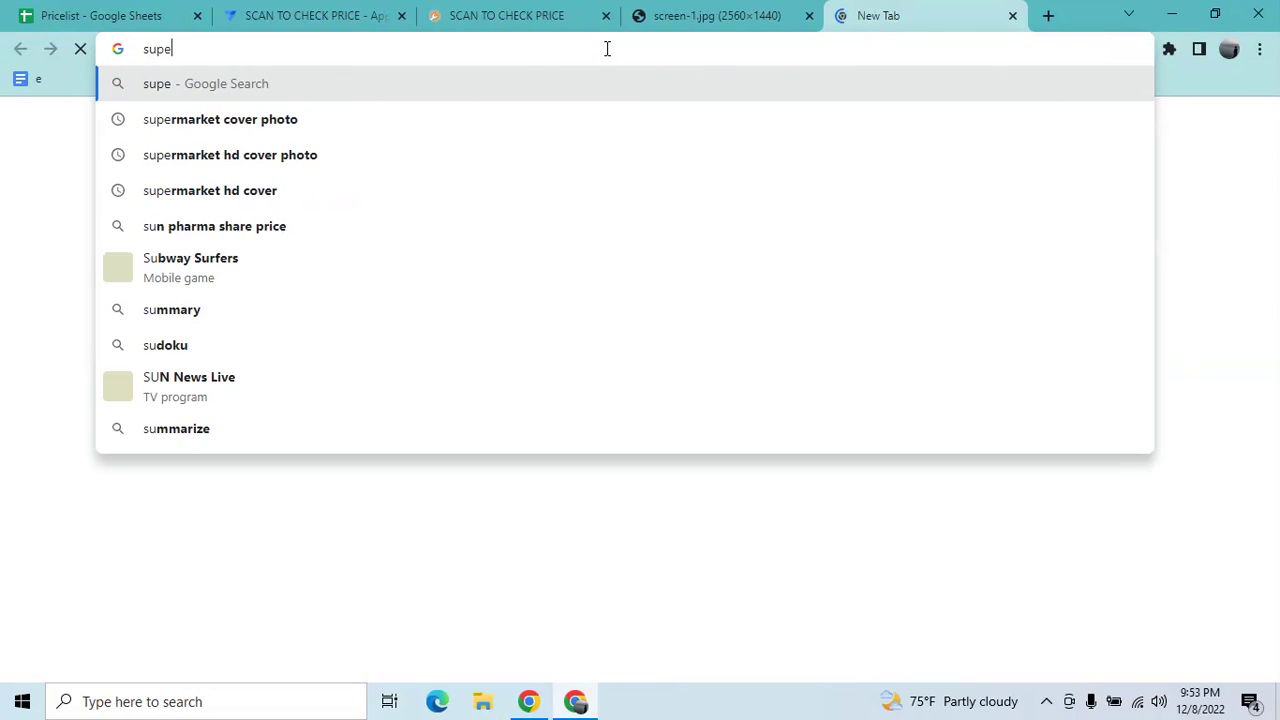
pyautogui.press('Return')
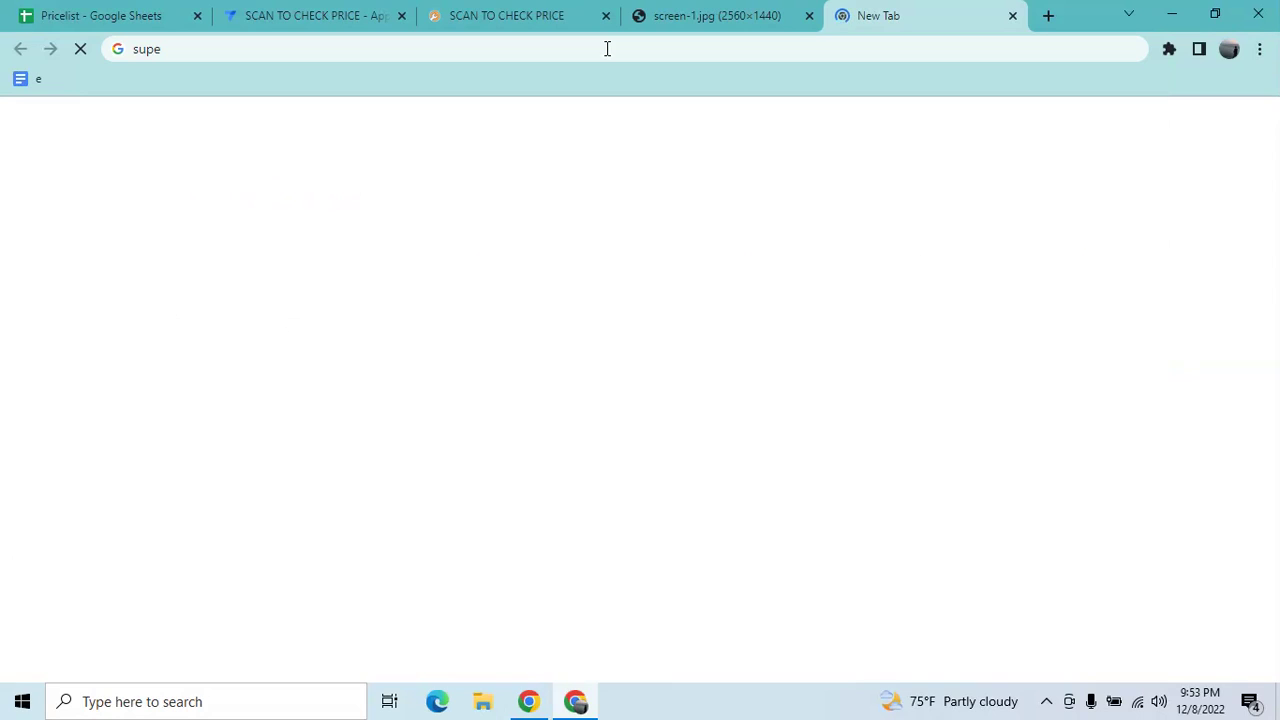
pyautogui.click(593, 49)
pyautogui.click(593, 49)
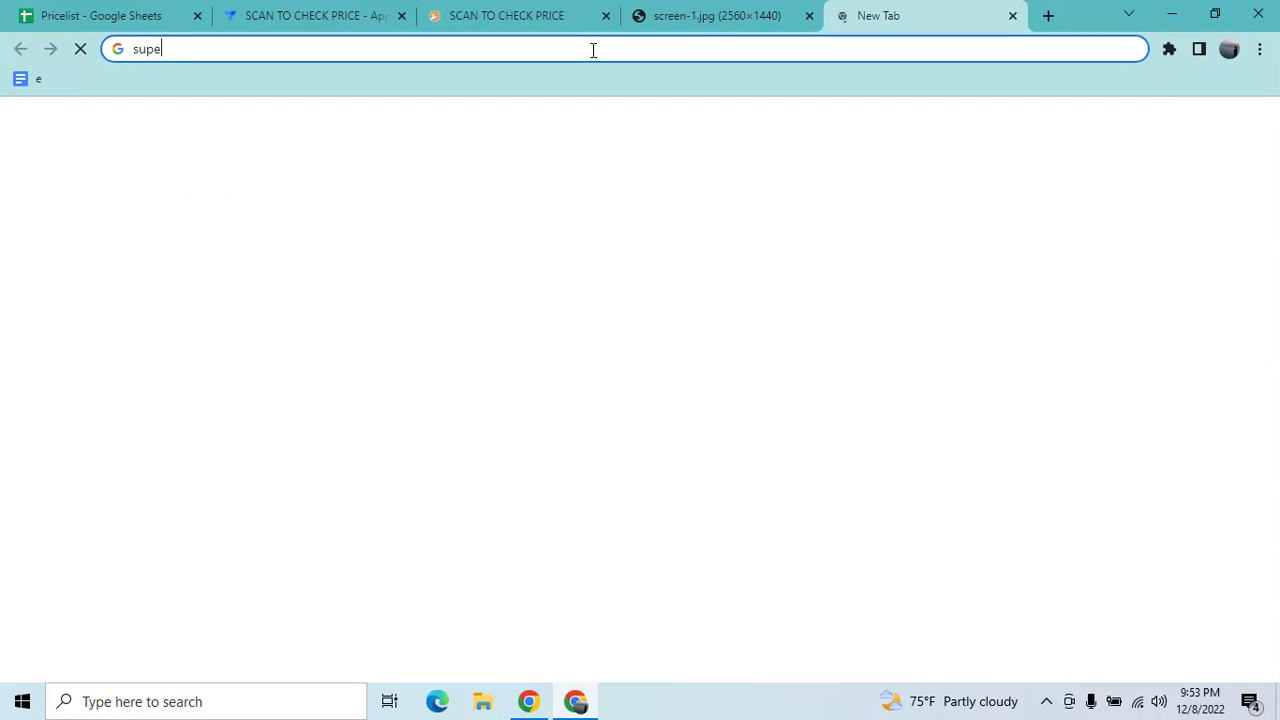
pyautogui.write('r')
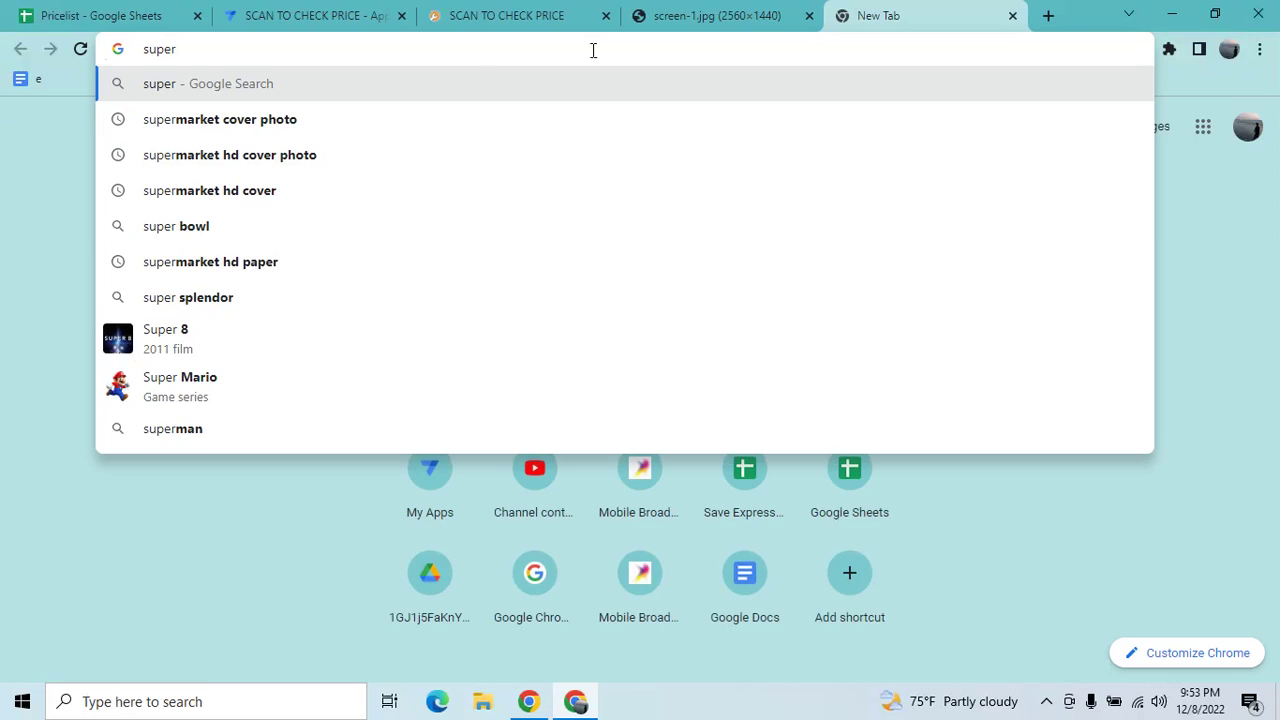
# Step: Run an image search for "supermarket cover photo" and browse further down the results
pyautogui.click(471, 121)
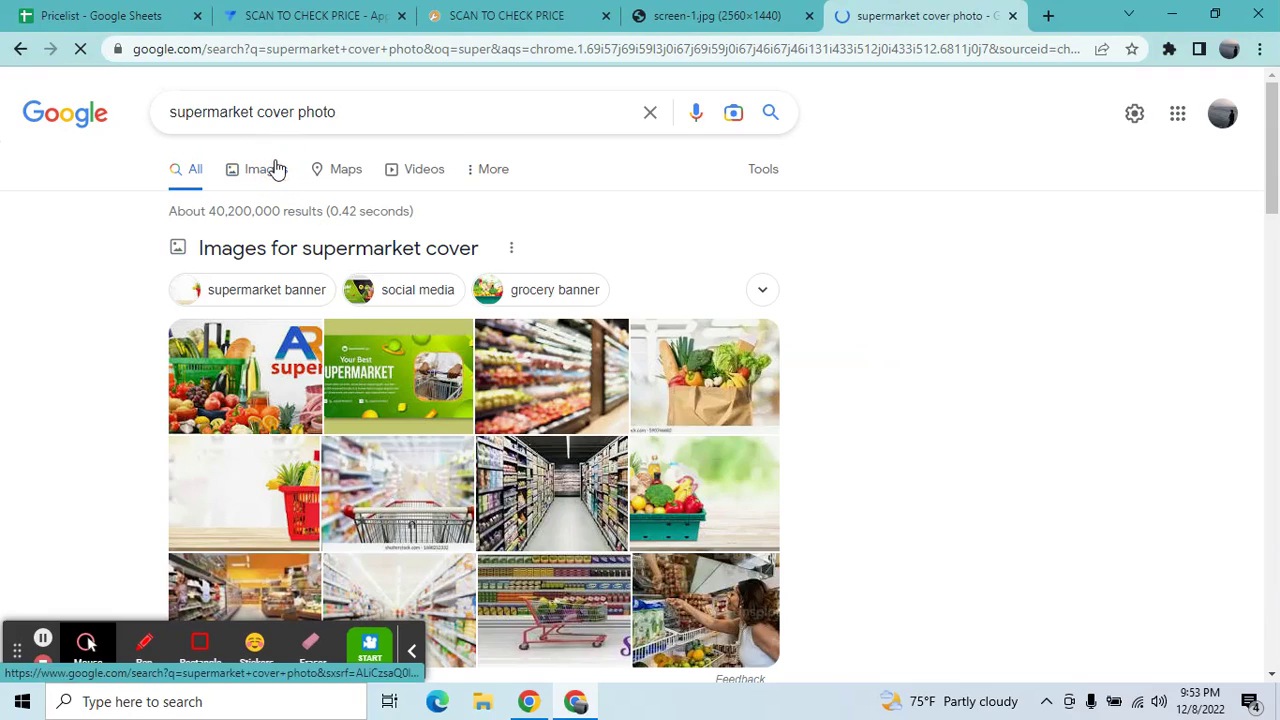
pyautogui.click(275, 169)
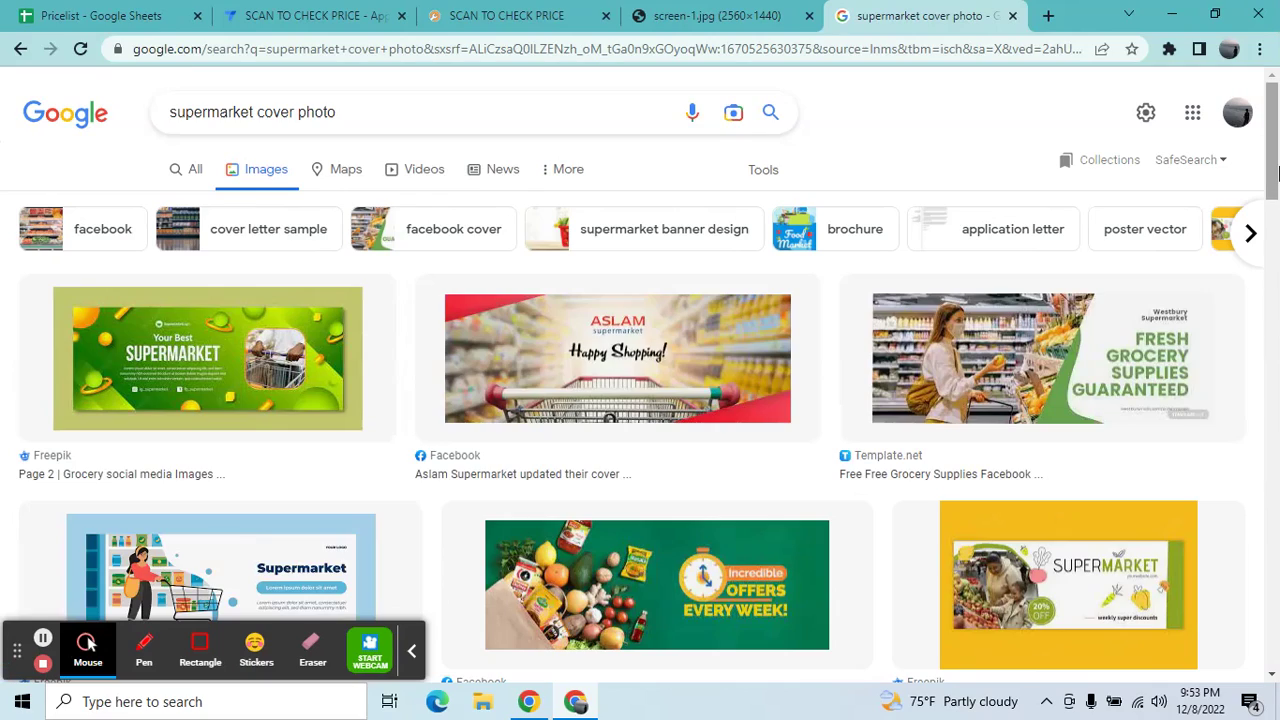
pyautogui.click(1274, 172)
pyautogui.moveTo(1274, 172); pyautogui.dragTo(1270, 382)
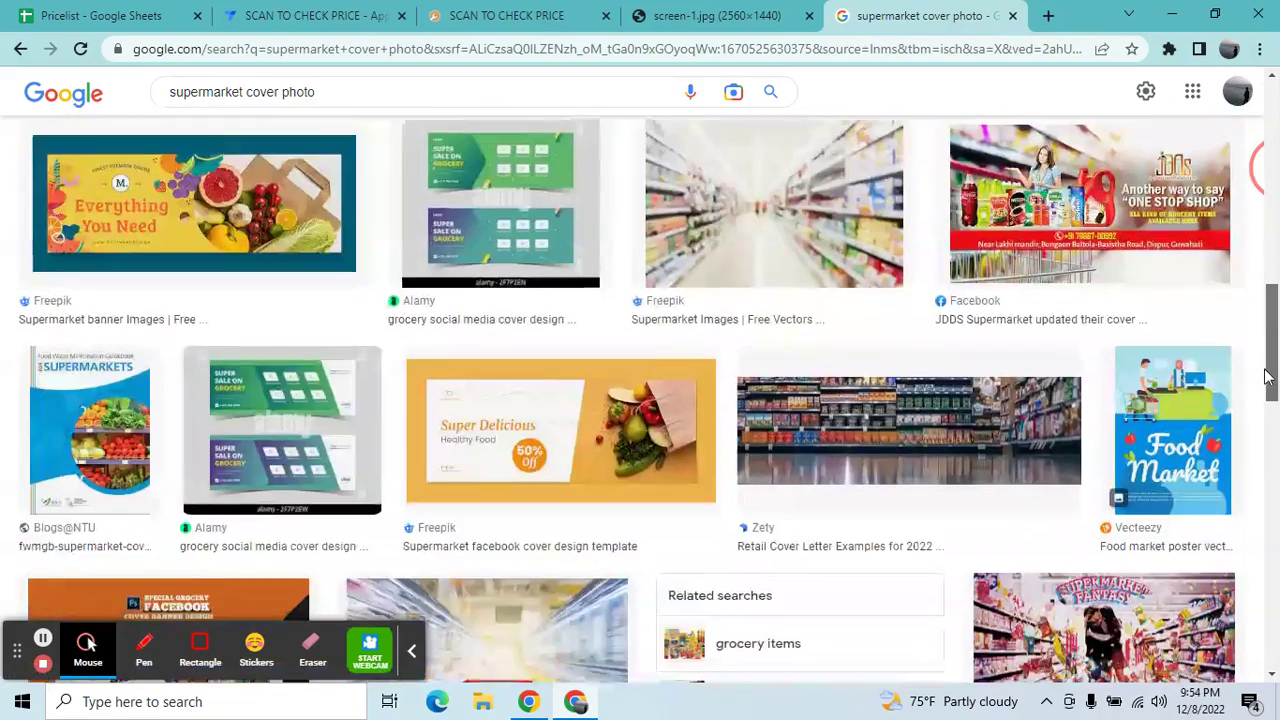
# Step: Preview candidate photos and copy the image address of the Retail Customer Experience photo of a shopping cart in a supermarket aisle
pyautogui.click(928, 450)
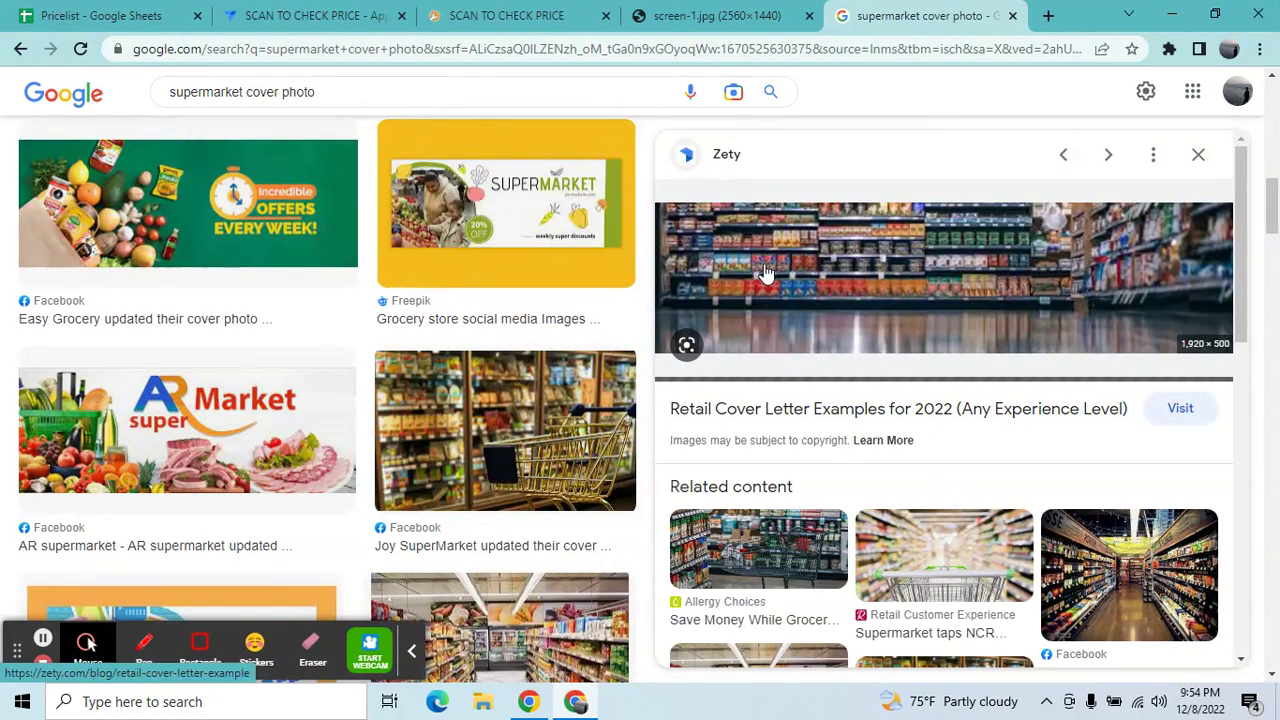
pyautogui.click(531, 411)
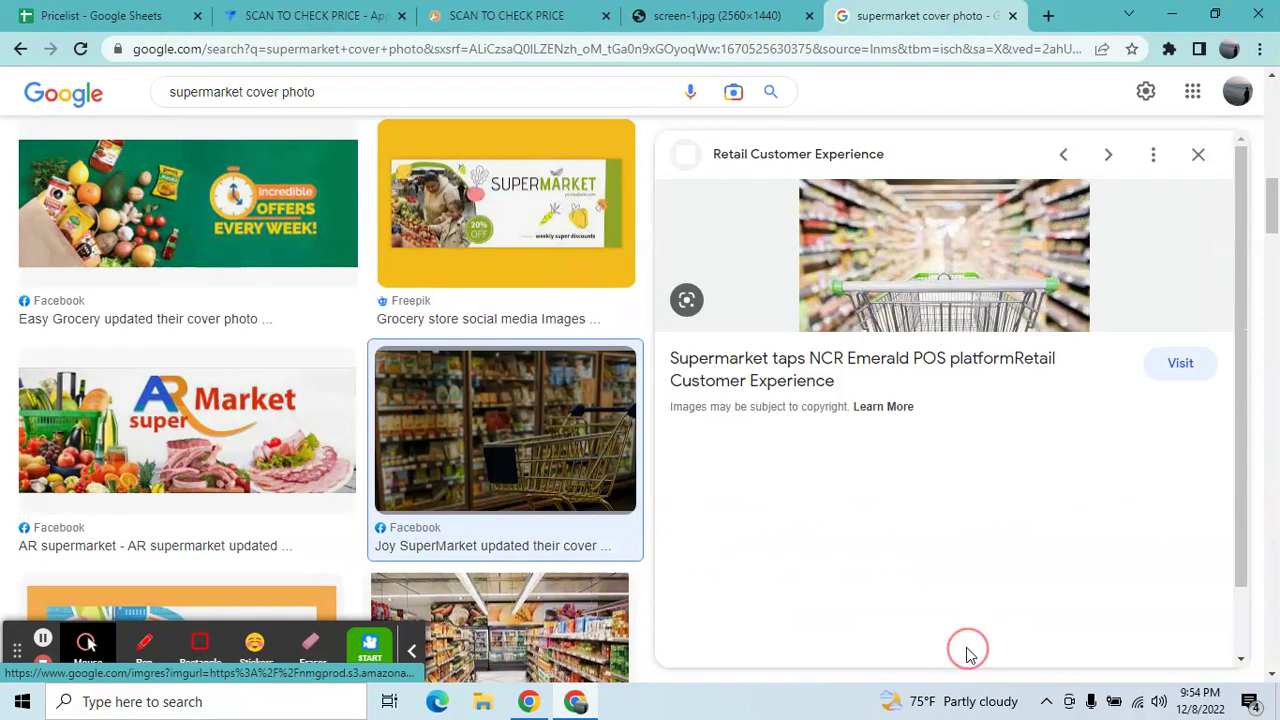
pyautogui.click(966, 651)
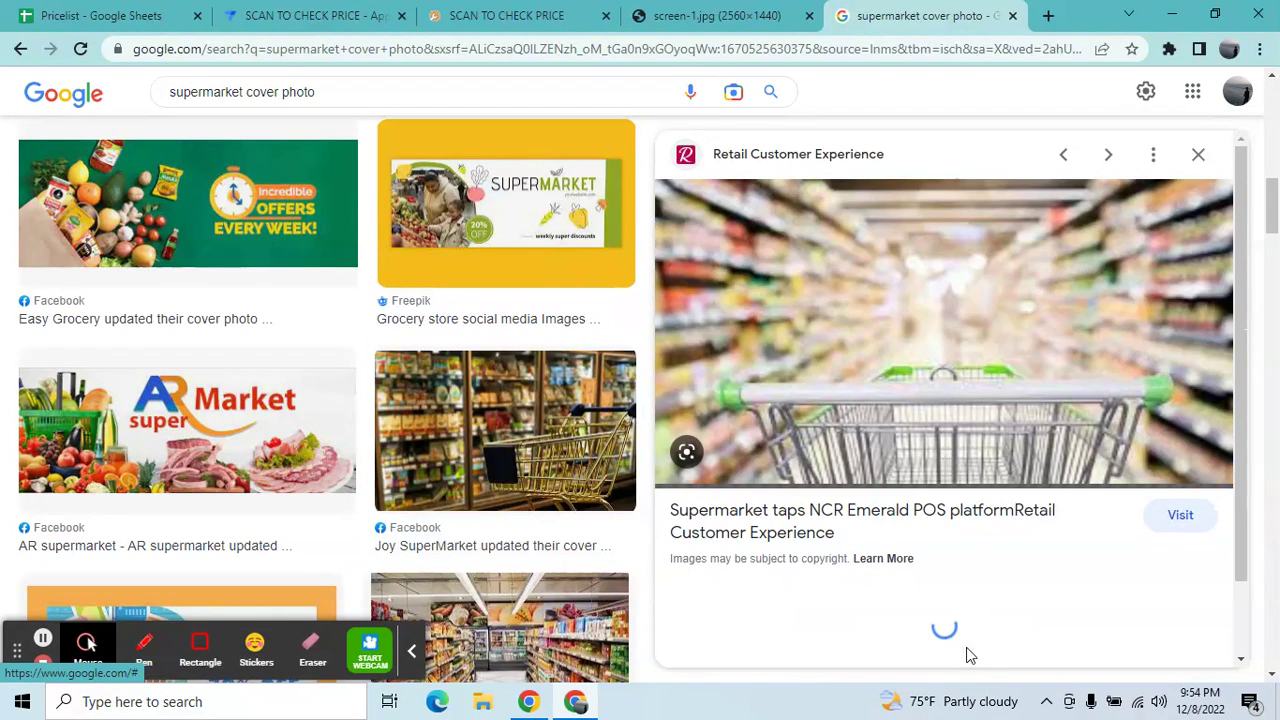
pyautogui.rightClick(906, 291)
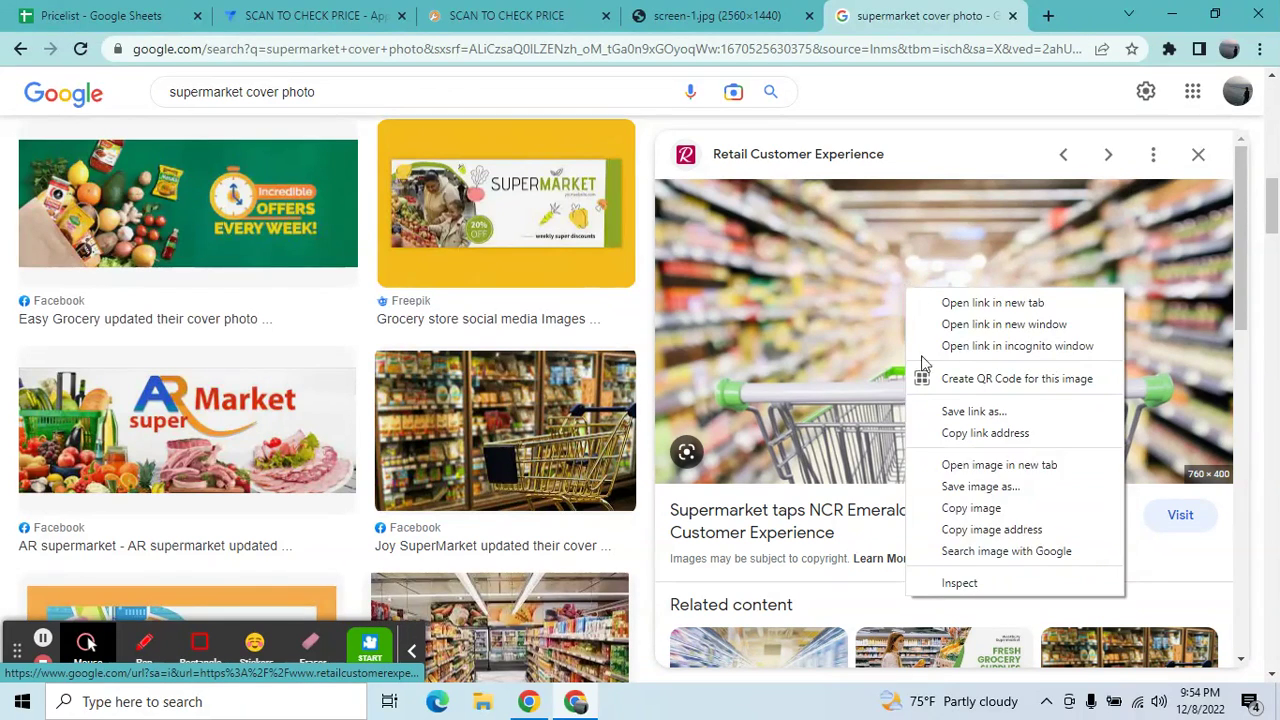
pyautogui.click(950, 529)
# Step: In the AppSheet editor, set the app's launch image to a custom image using the copied image address
pyautogui.click(335, 12)
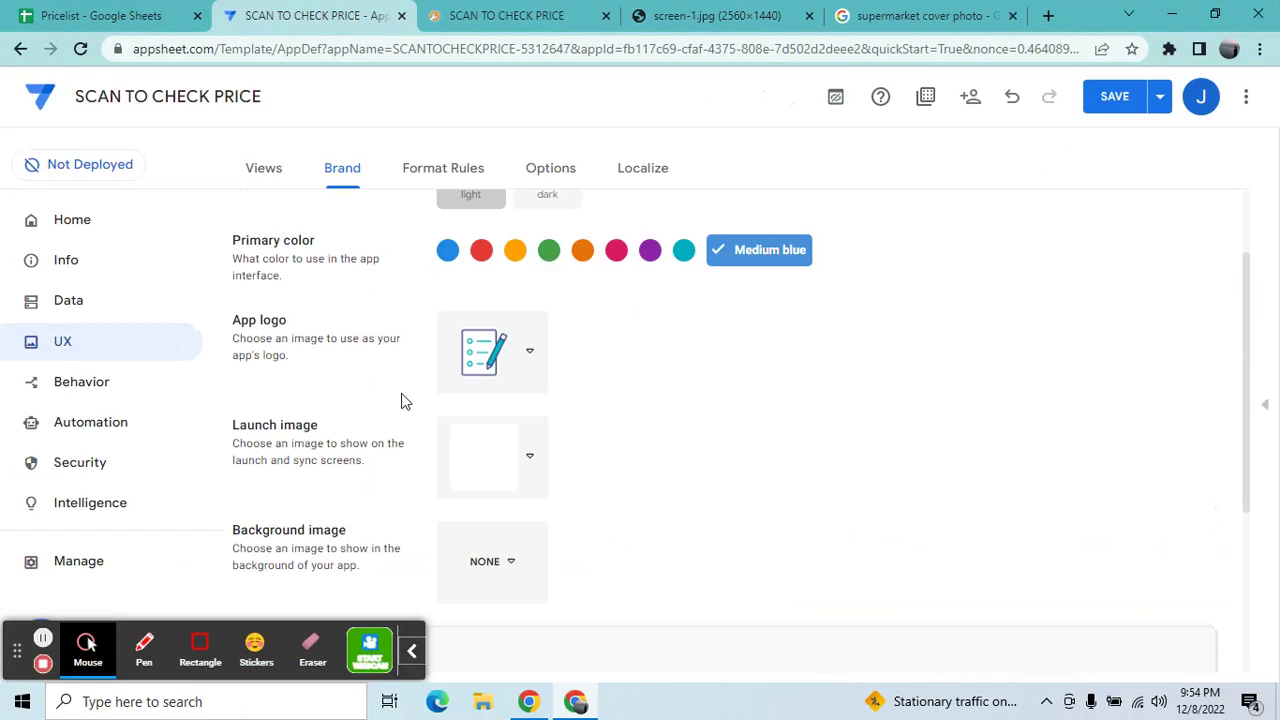
pyautogui.click(524, 462)
pyautogui.click(506, 628)
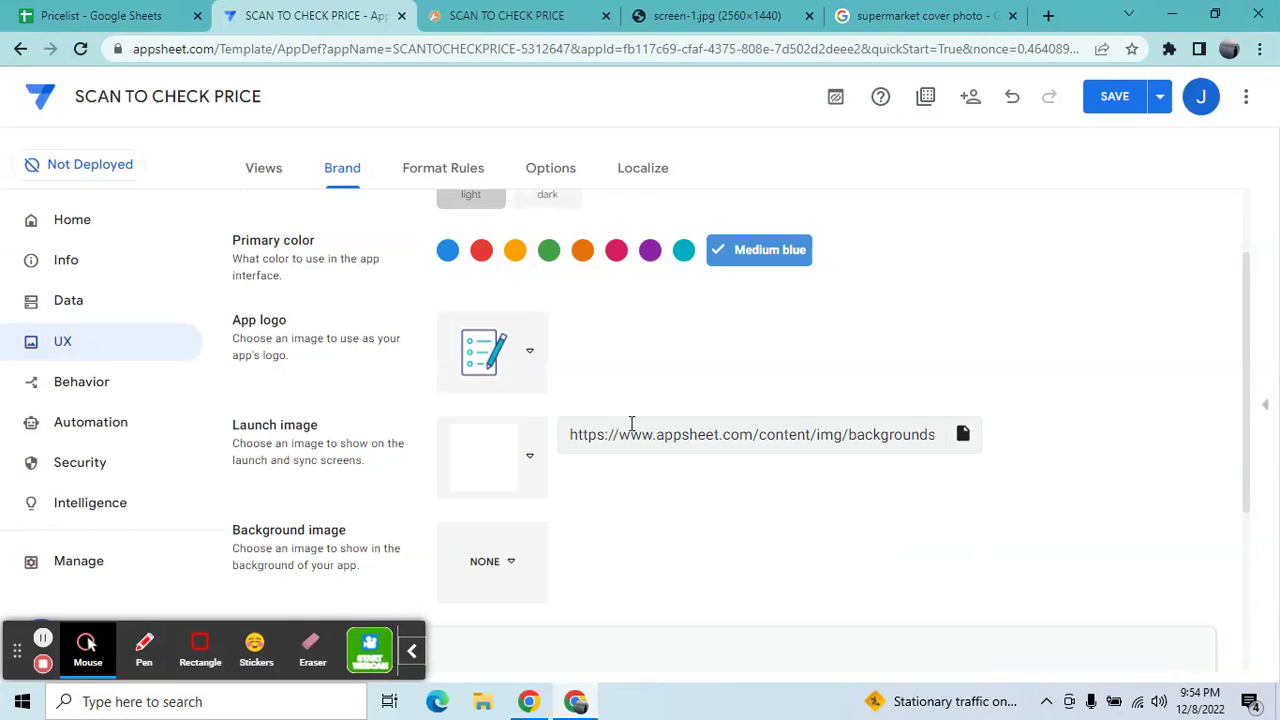
pyautogui.click(629, 432)
pyautogui.hotkey('ctrl', 'a')
pyautogui.press('BackSpace')
pyautogui.hotkey('ctrl', 'v')
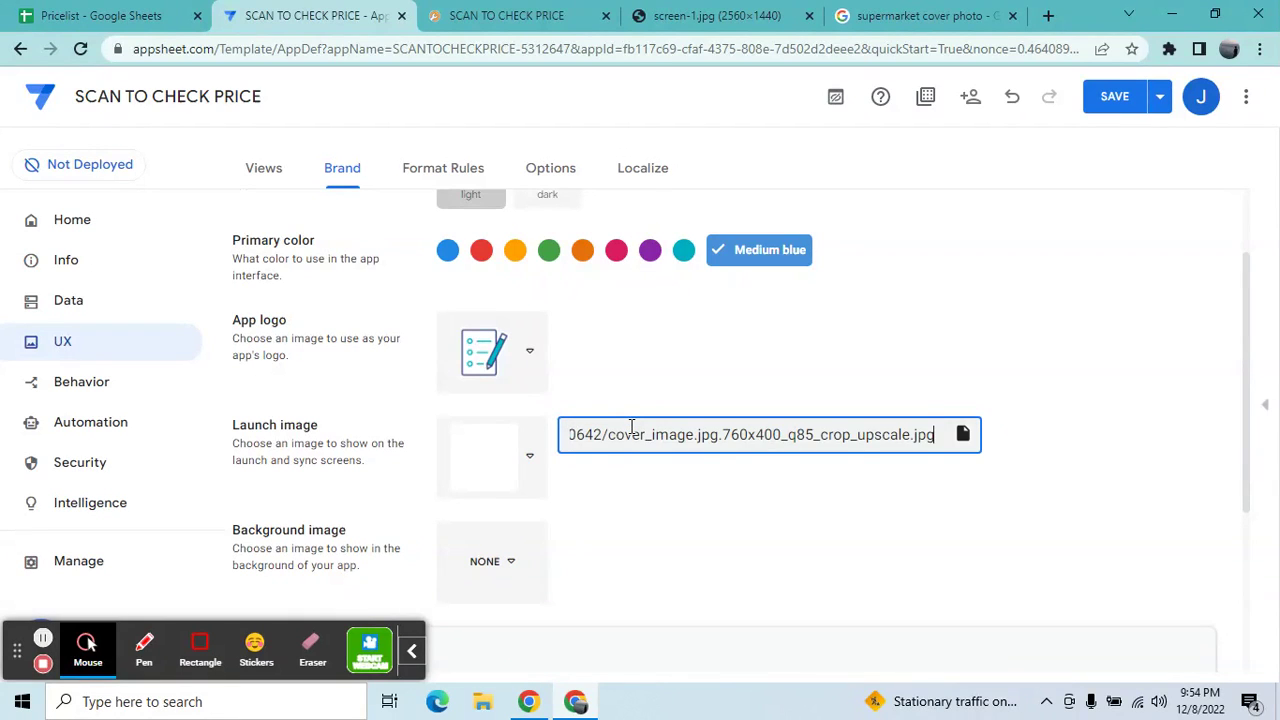
pyautogui.press('Return')
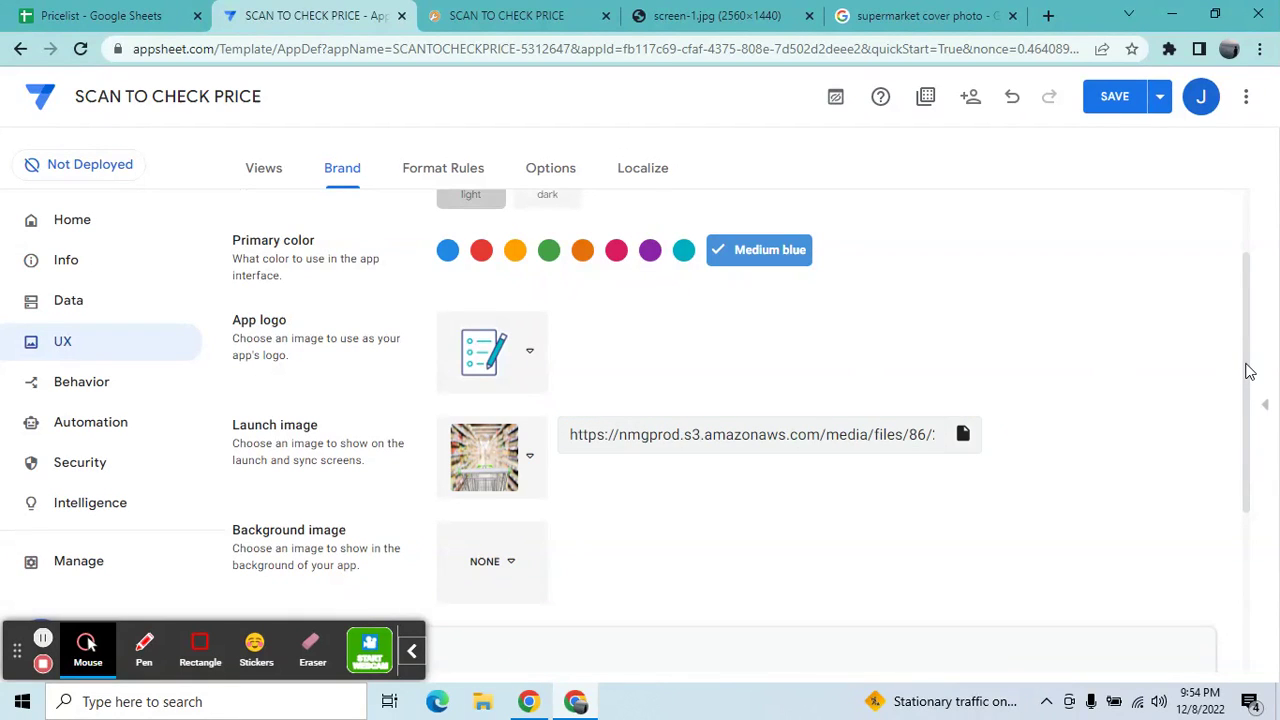
# Step: Hide the menu and search buttons, choose the half-white, half-blue header and footer style, and save the app
pyautogui.moveTo(1248, 371); pyautogui.dragTo(1198, 555)
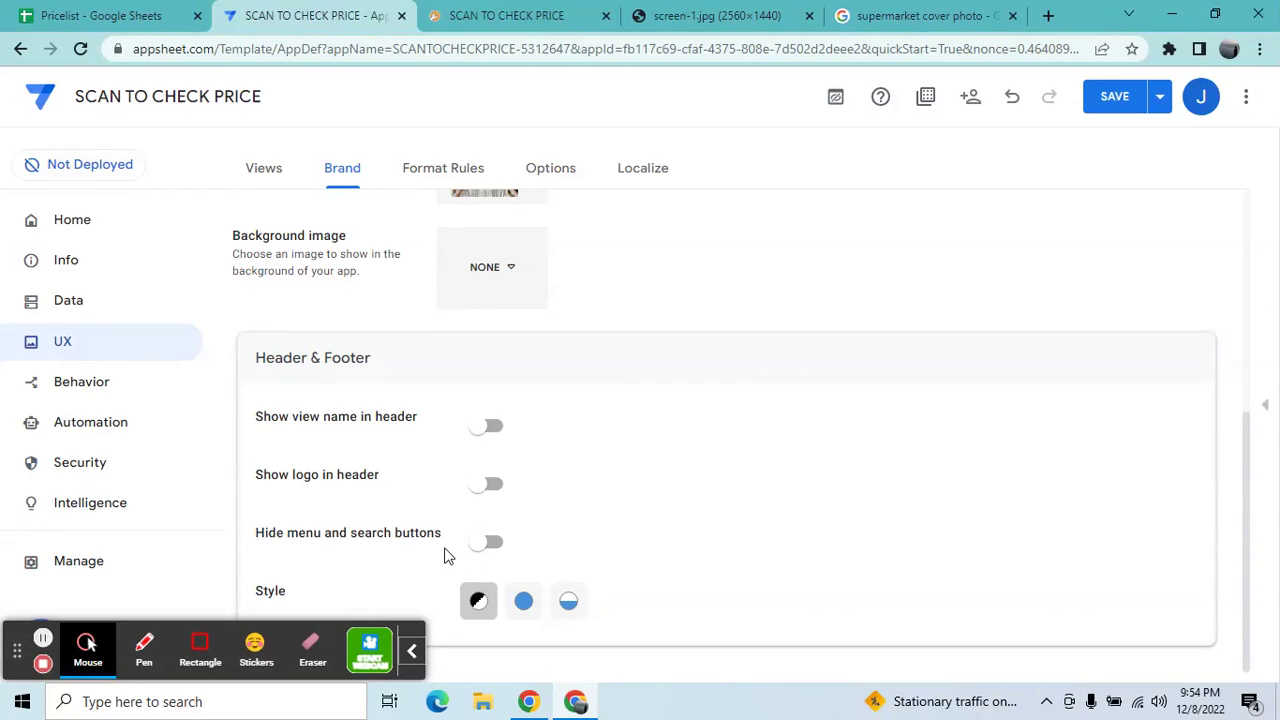
pyautogui.click(494, 543)
pyautogui.click(568, 600)
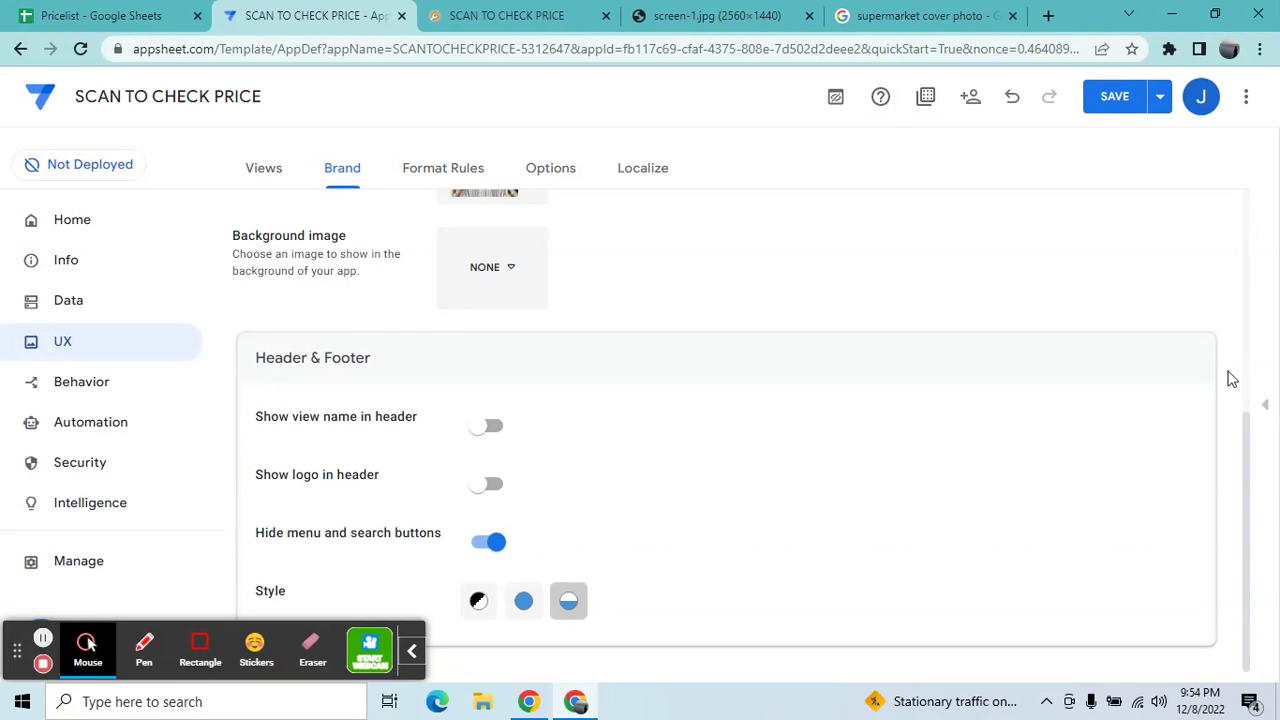
pyautogui.click(1116, 100)
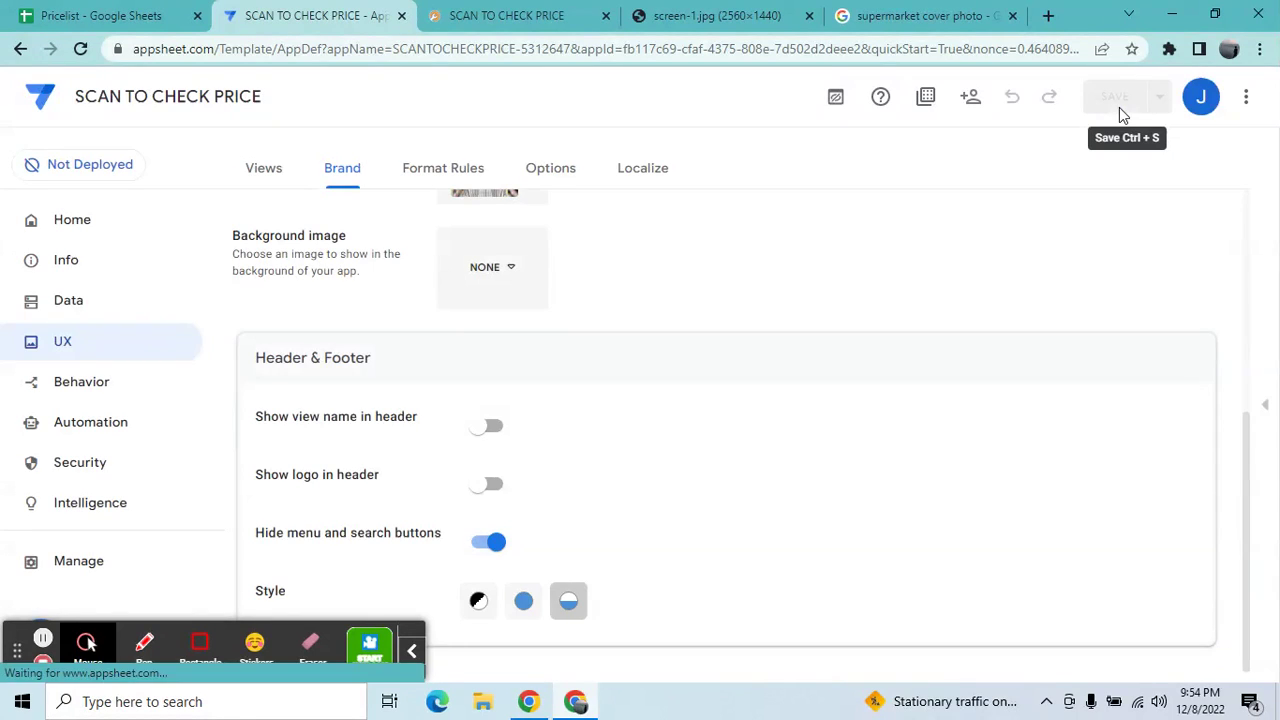
pyautogui.click(80, 305)
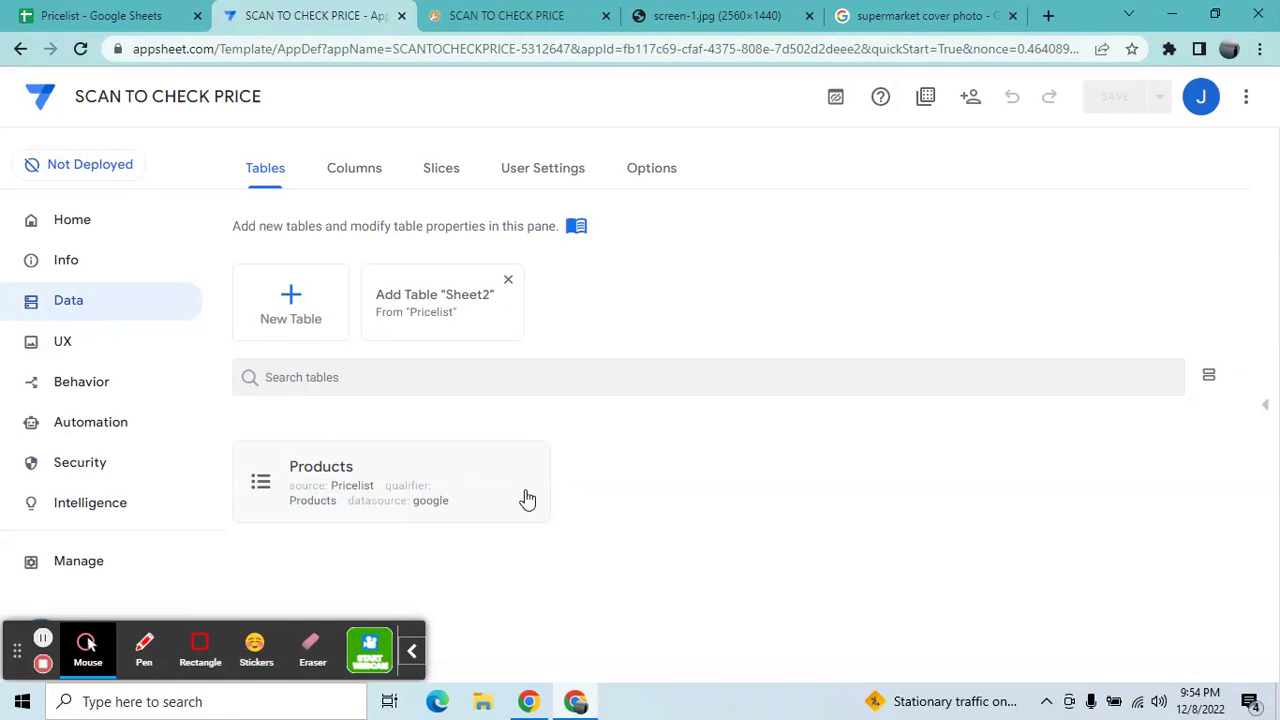
pyautogui.click(457, 485)
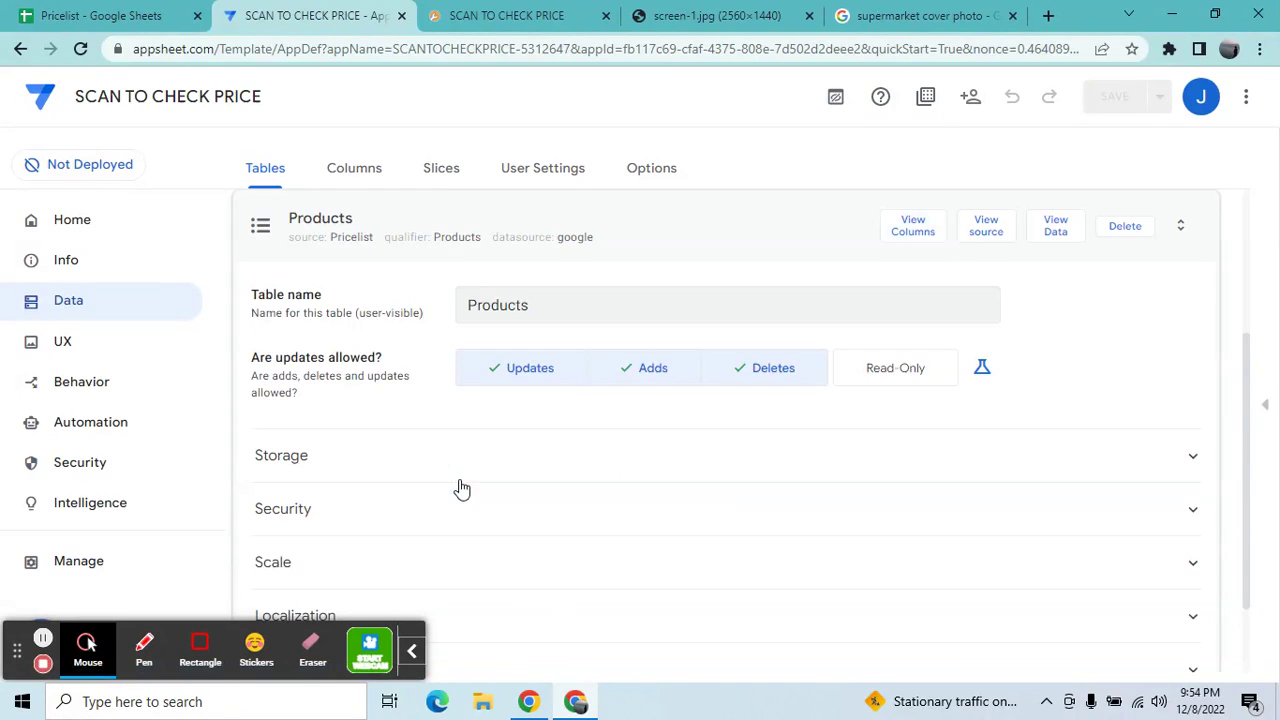
pyautogui.click(280, 207)
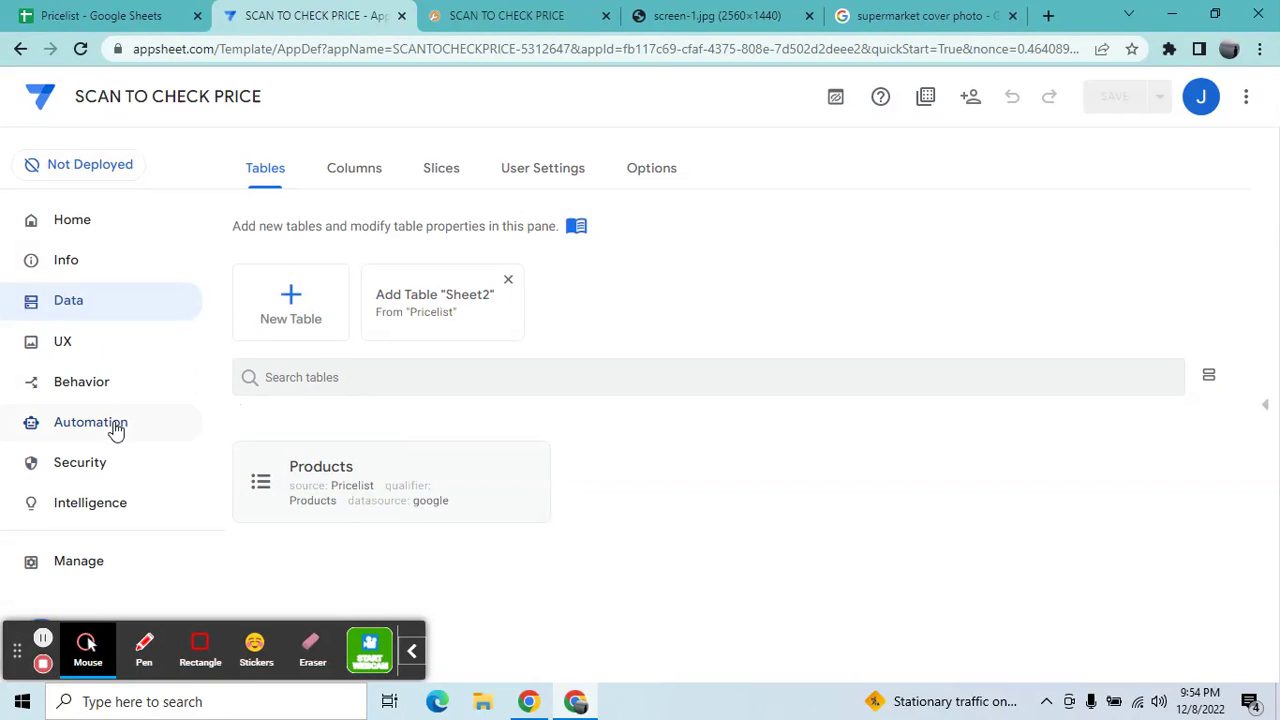
# Step: Turn off required user sign-in, acknowledge both that the app data is public and that an insecure app is authorized, and save
pyautogui.click(92, 472)
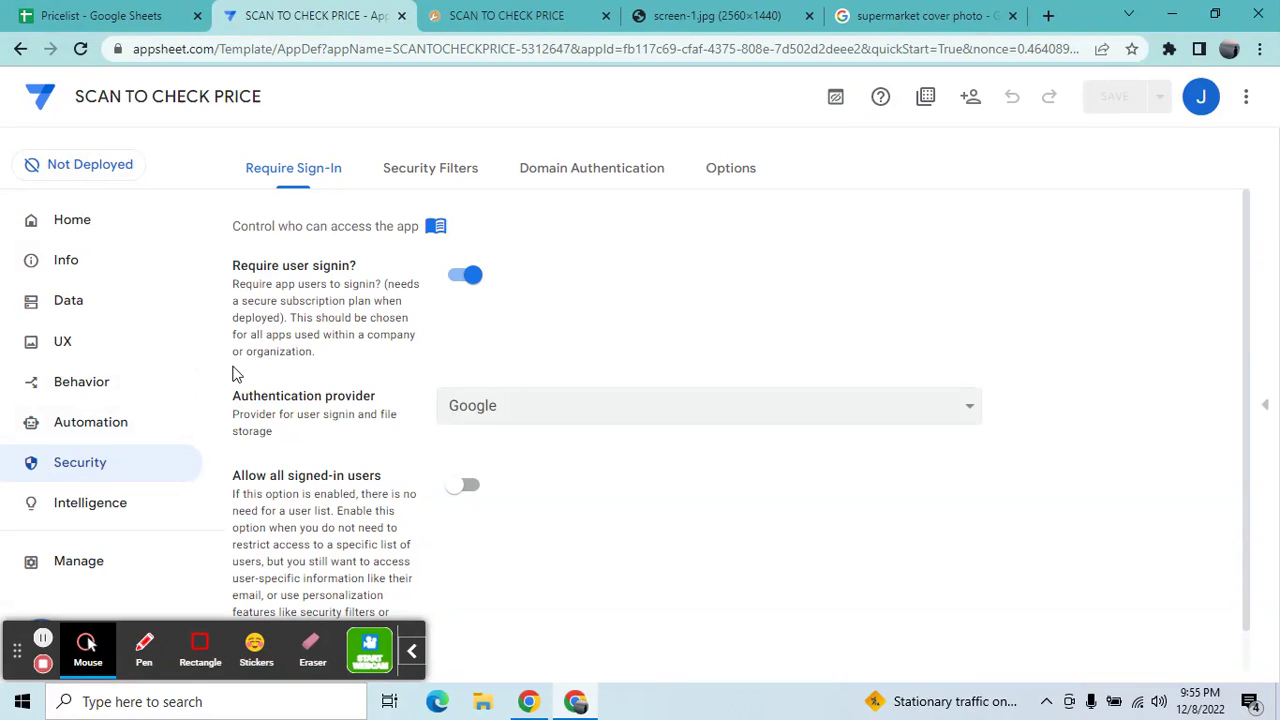
pyautogui.click(470, 280)
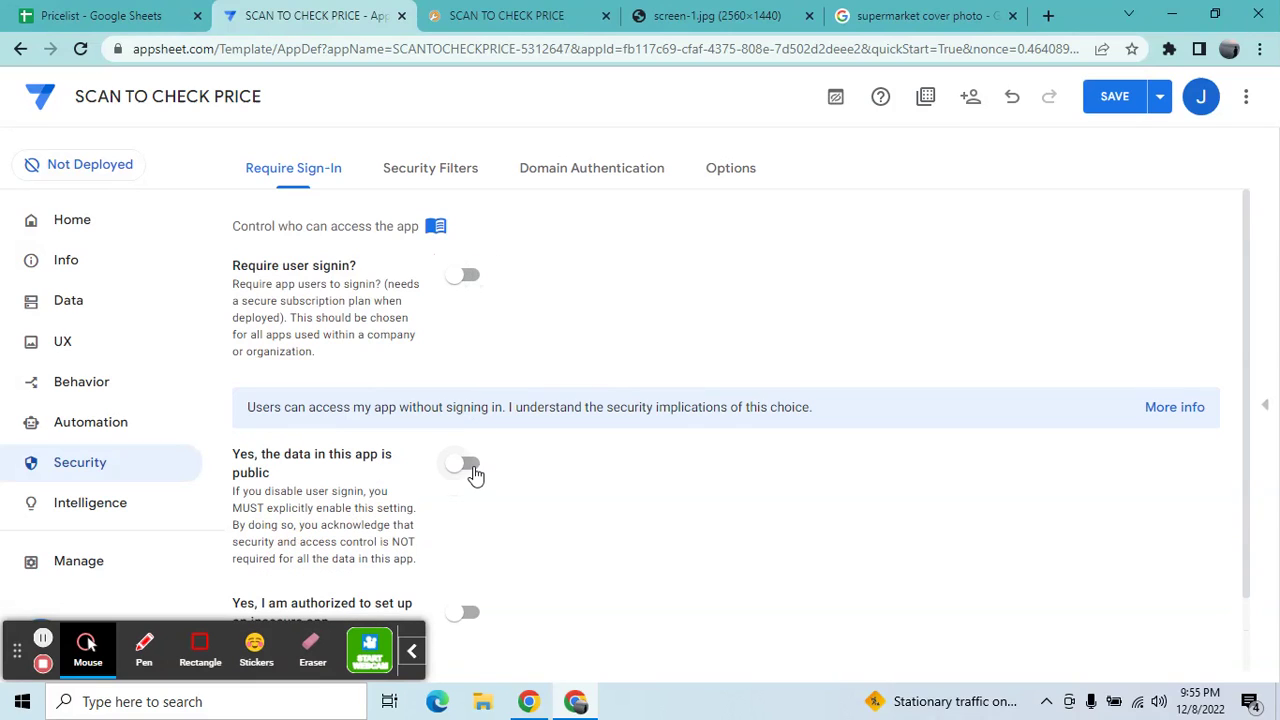
pyautogui.click(474, 469)
pyautogui.click(463, 612)
pyautogui.click(1138, 106)
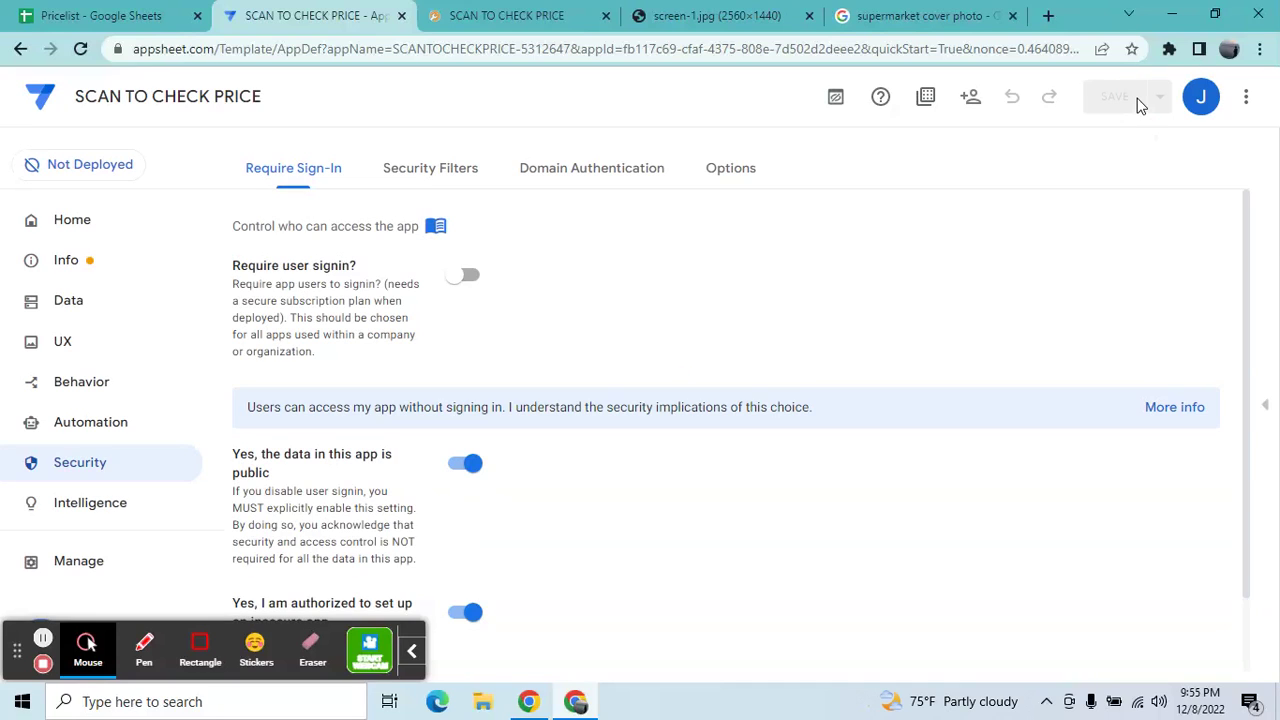
pyautogui.click(51, 295)
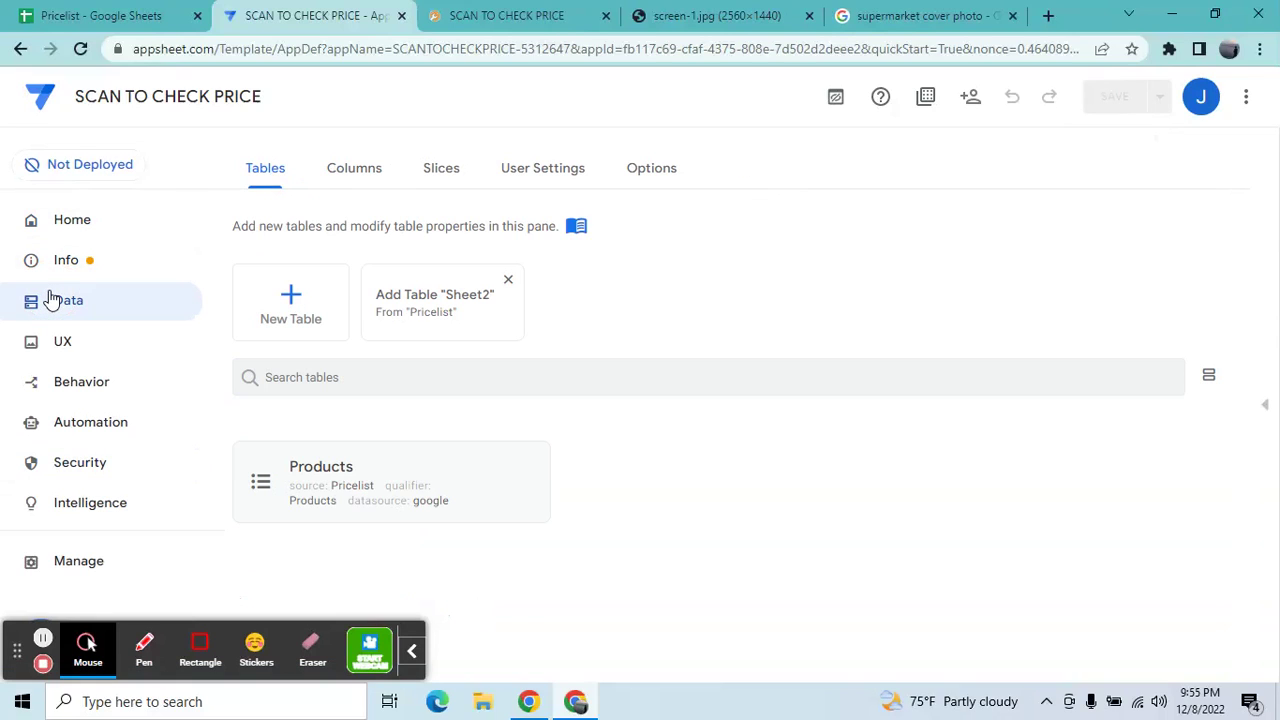
pyautogui.click(449, 491)
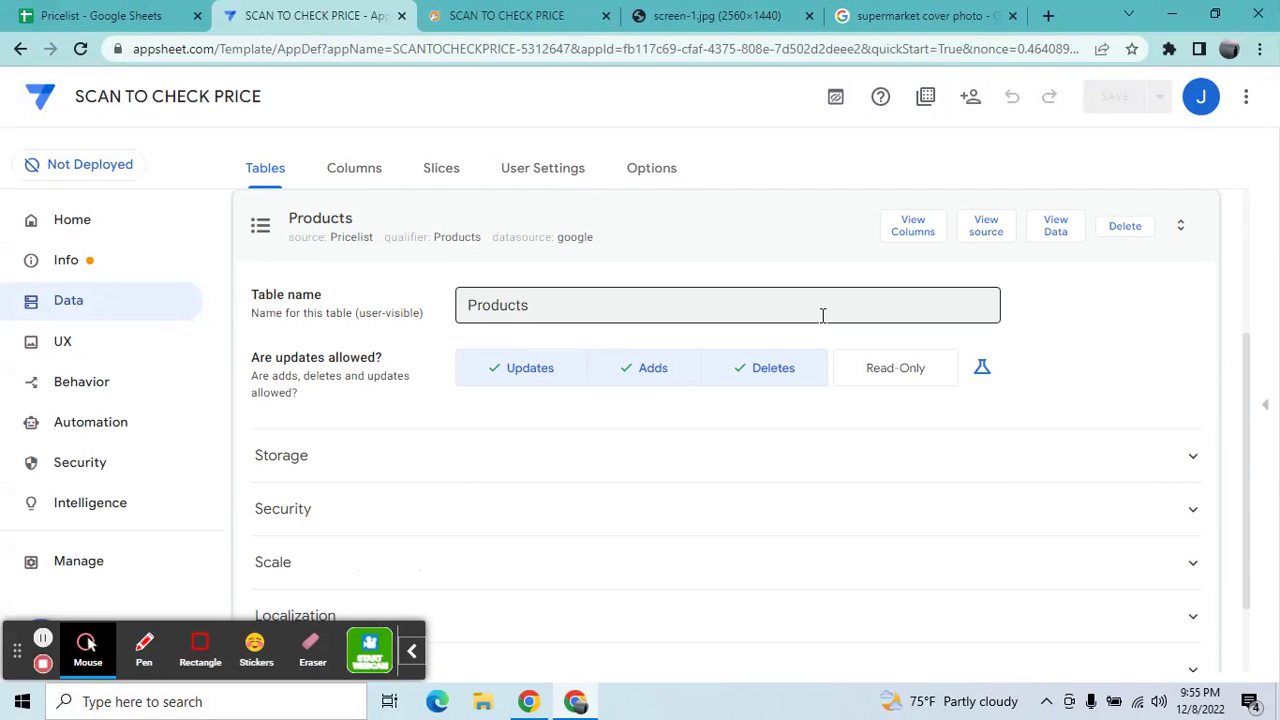
pyautogui.click(907, 235)
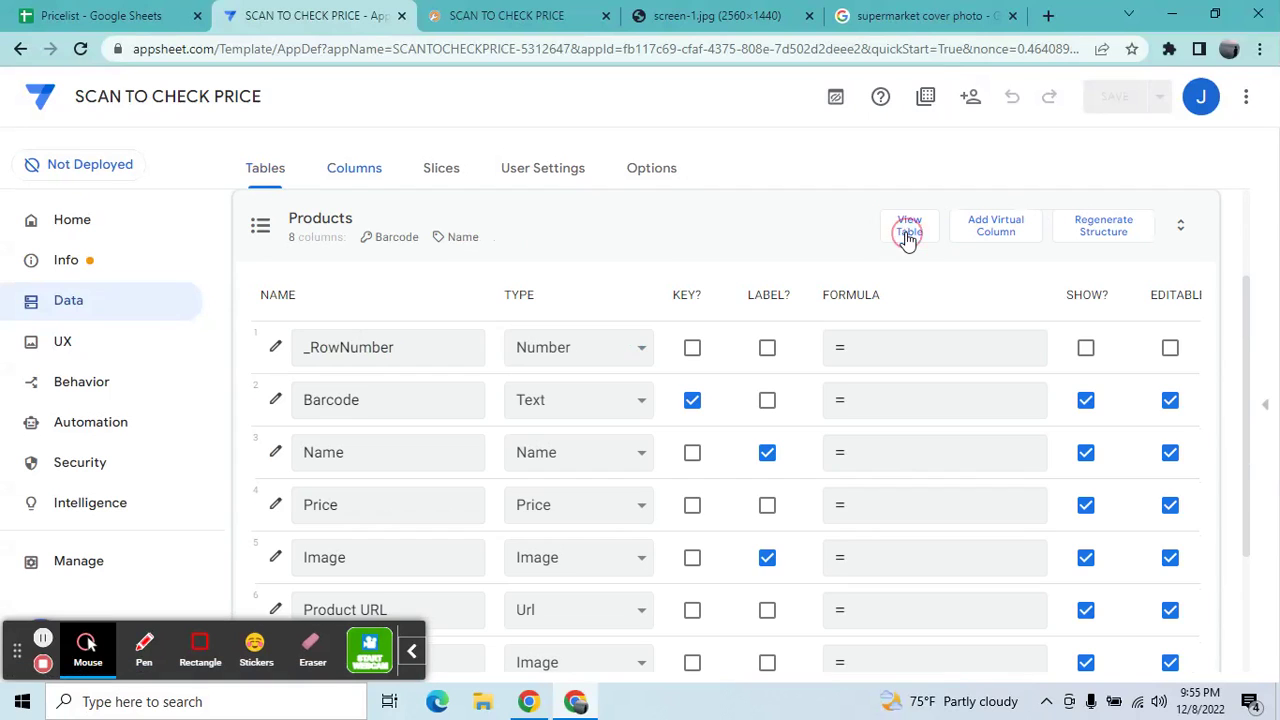
pyautogui.click(582, 212)
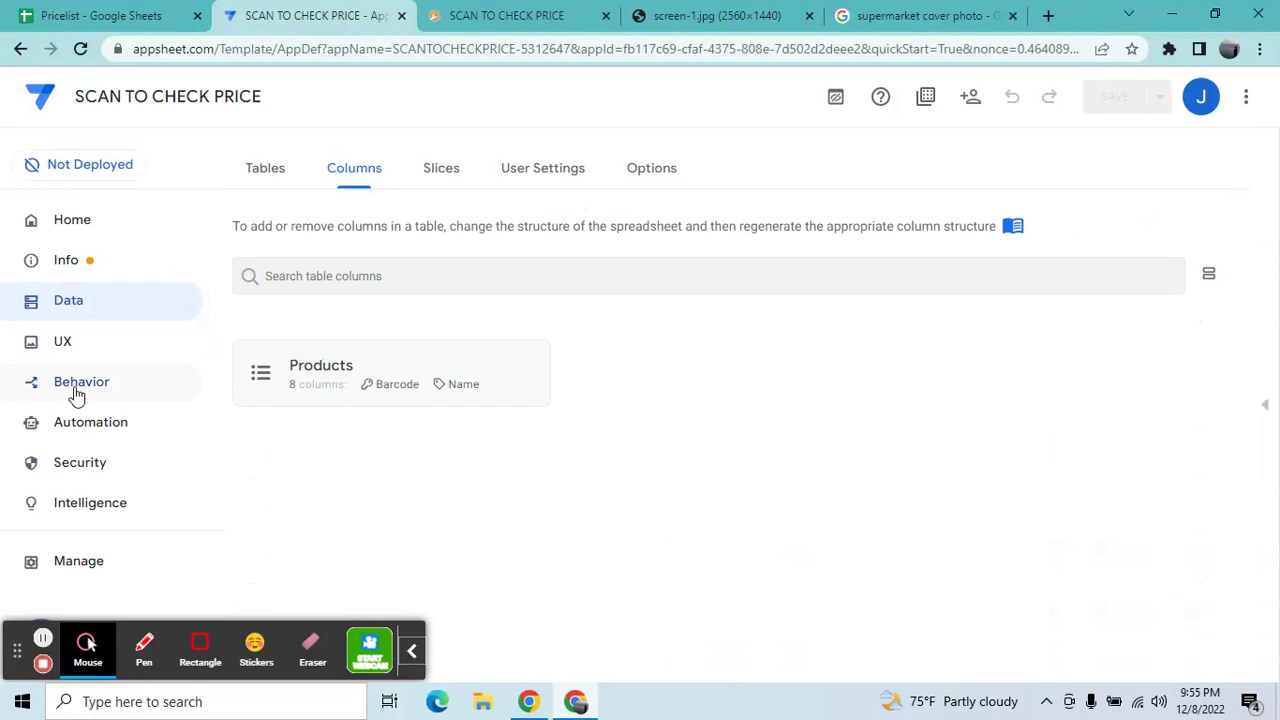
# Step: Find the Products_Detail view by searching for "deta" and copy the URL form of its app link from the behavior settings
pyautogui.click(92, 345)
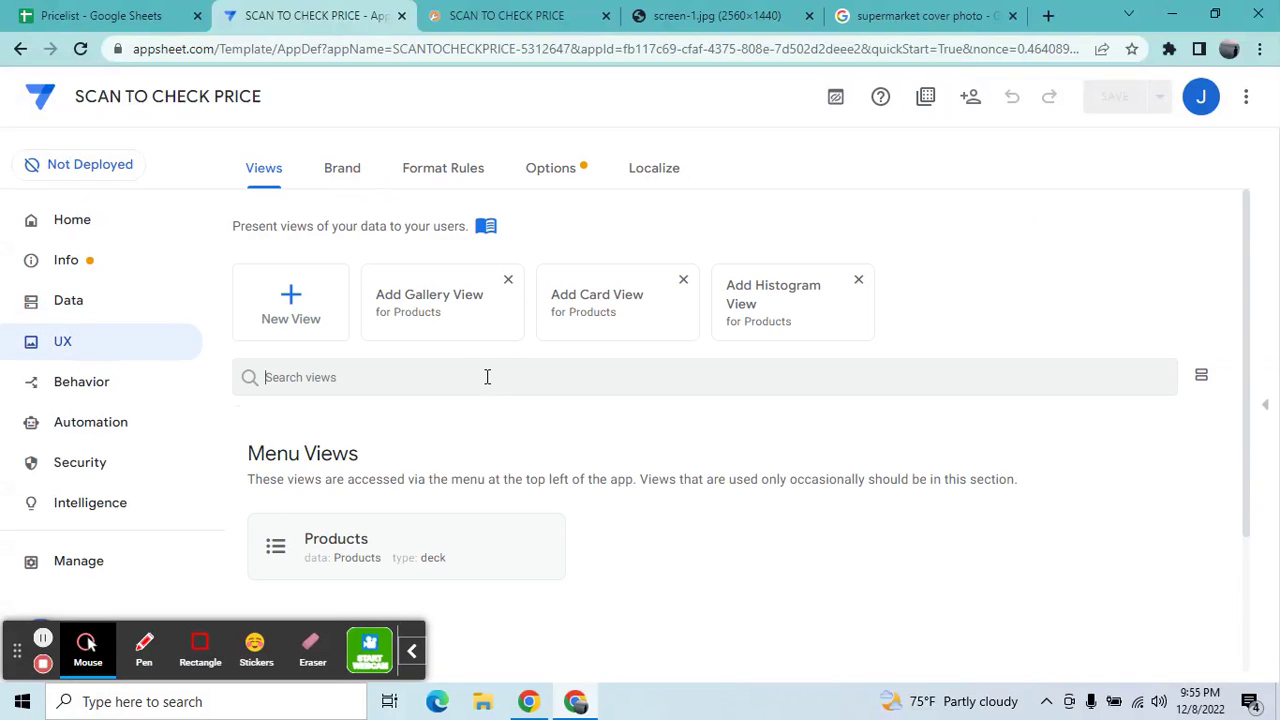
pyautogui.write('deta')
pyautogui.click(494, 554)
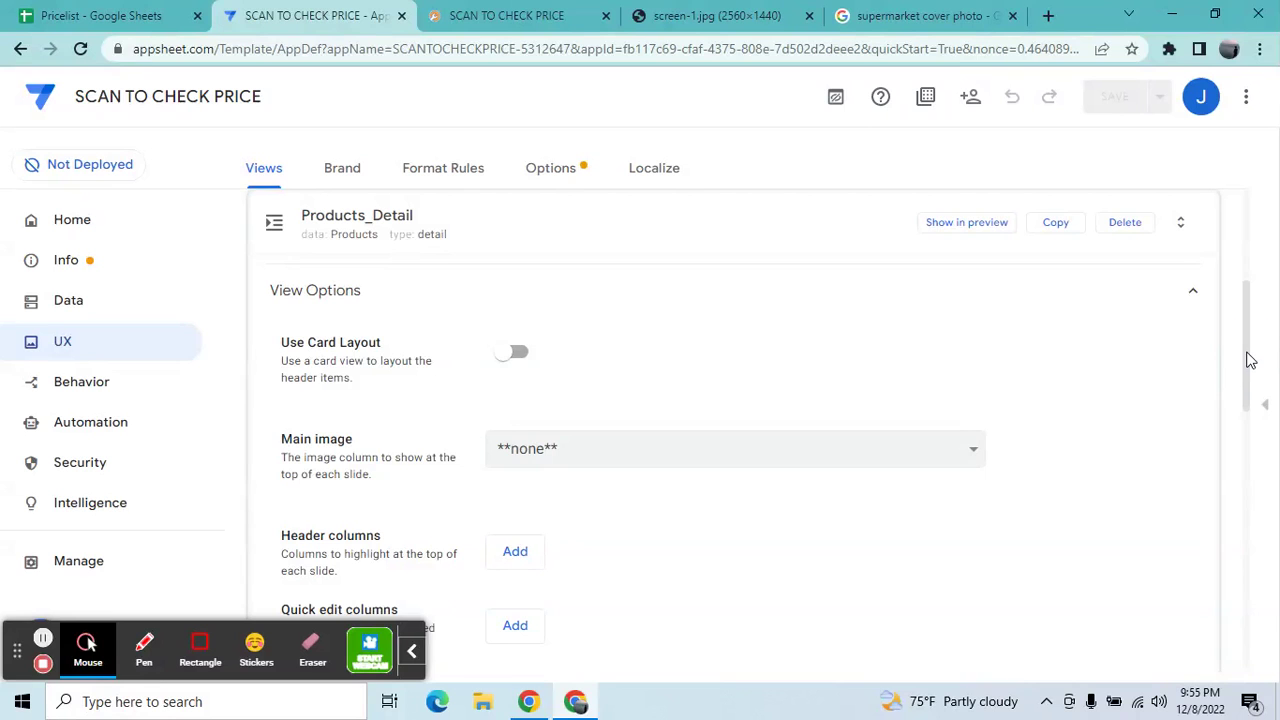
pyautogui.moveTo(1248, 355); pyautogui.dragTo(1235, 637)
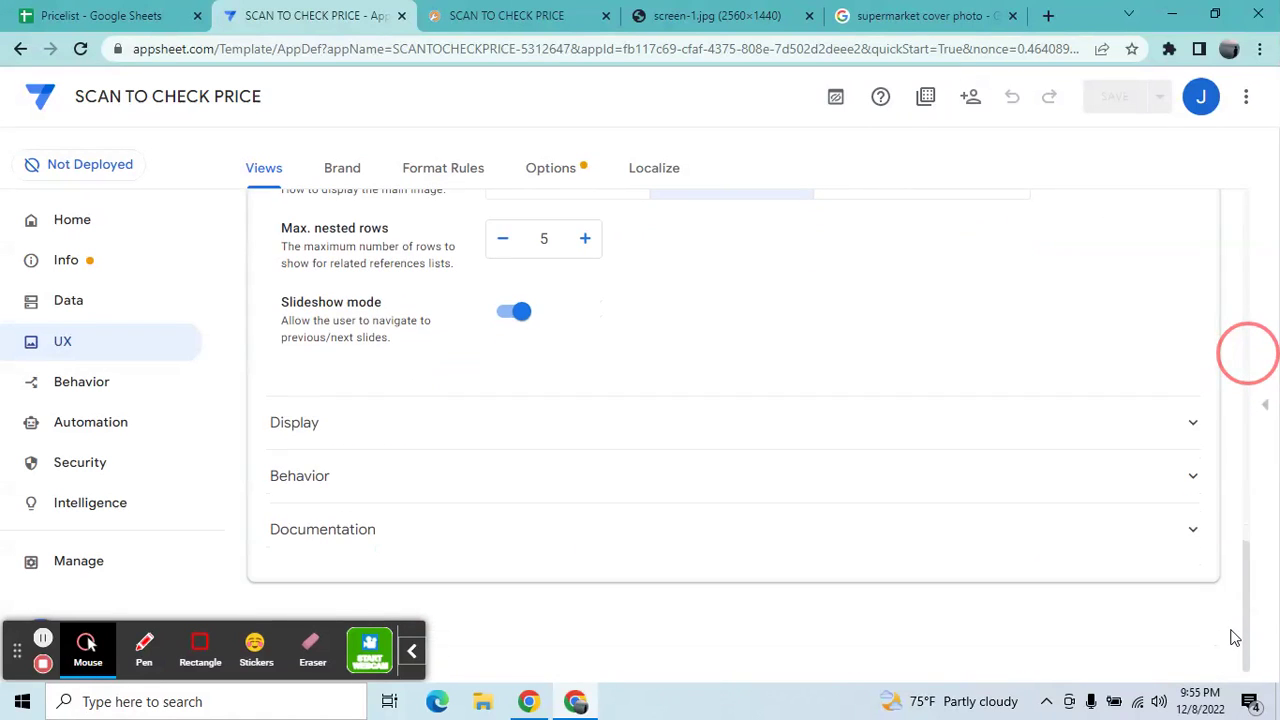
pyautogui.click(808, 478)
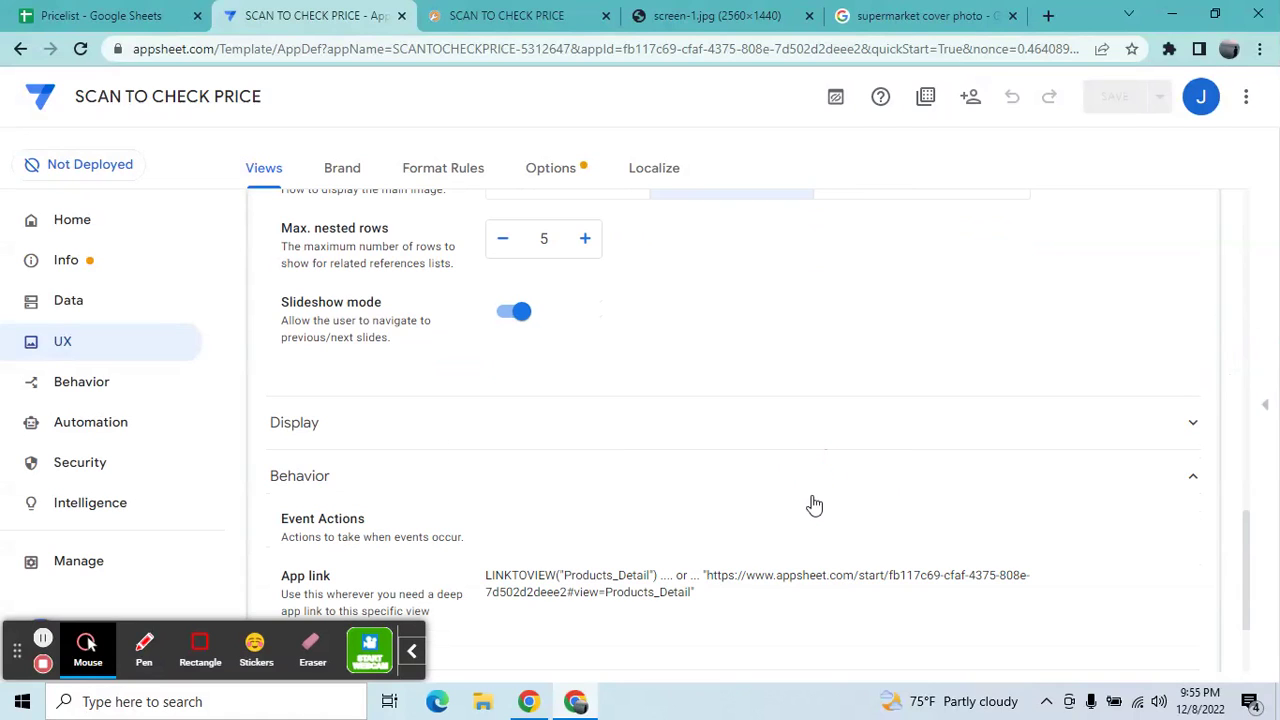
pyautogui.moveTo(703, 577); pyautogui.dragTo(738, 610)
pyautogui.hotkey('ctrl', 'c')
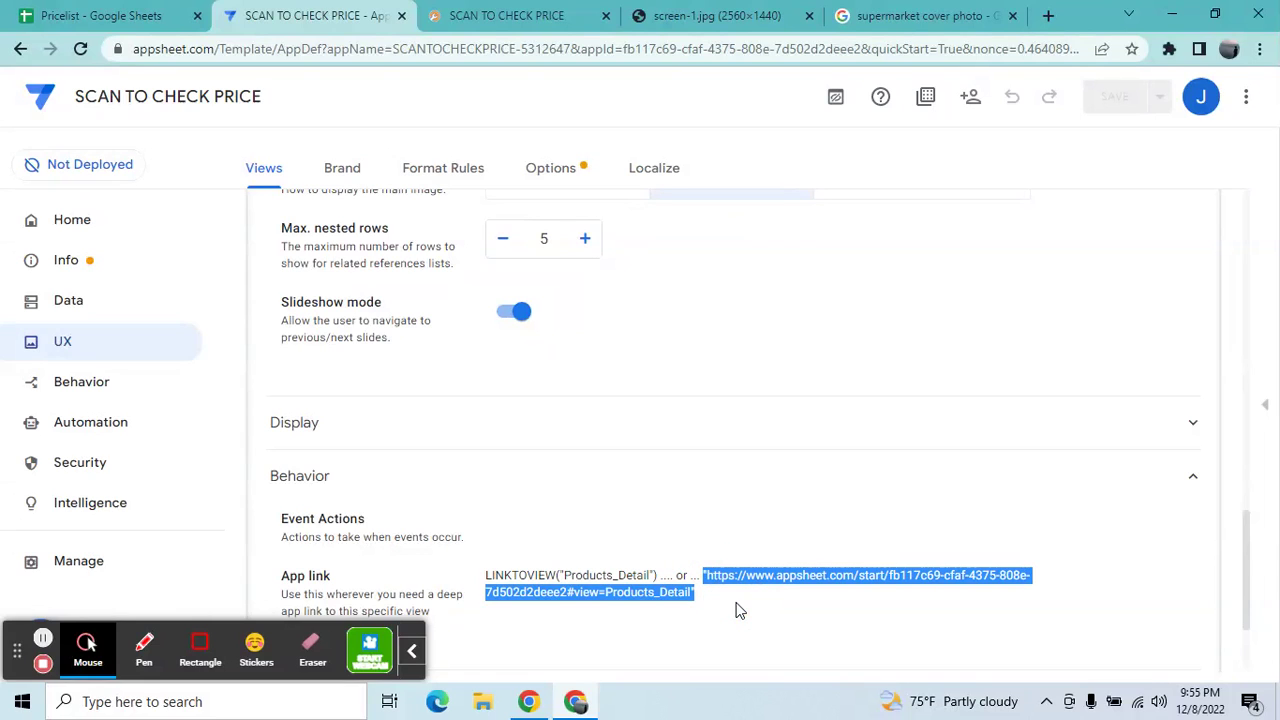
# Step: In the Products table's columns, start the Product URL formula with Concatenate( followed by the copied Products_Detail app link
pyautogui.click(120, 310)
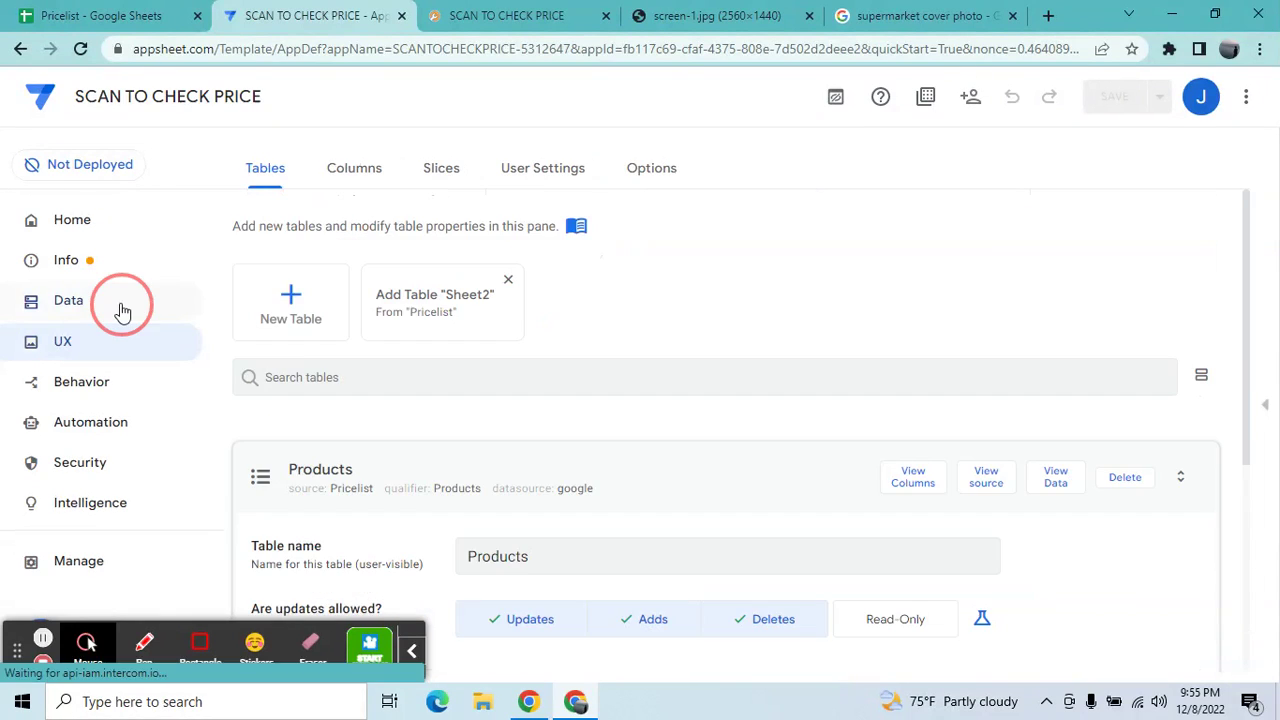
pyautogui.click(925, 486)
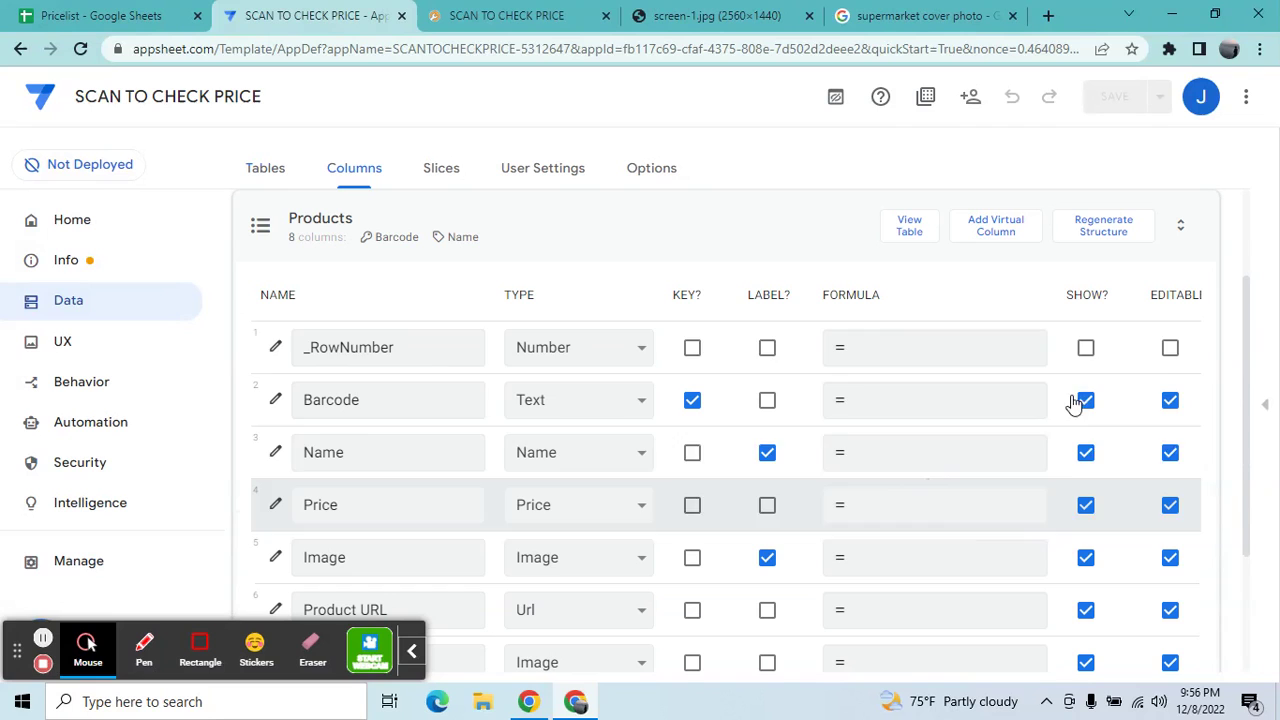
pyautogui.moveTo(1248, 365); pyautogui.dragTo(1240, 473)
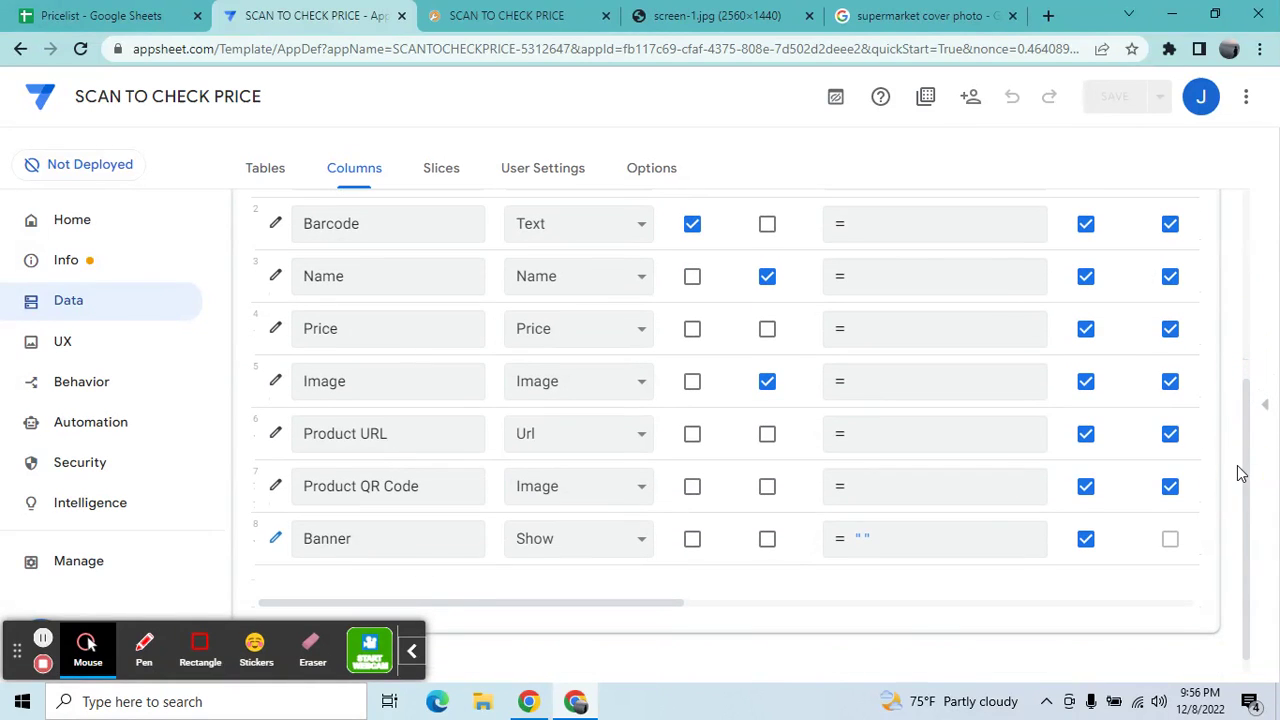
pyautogui.click(865, 450)
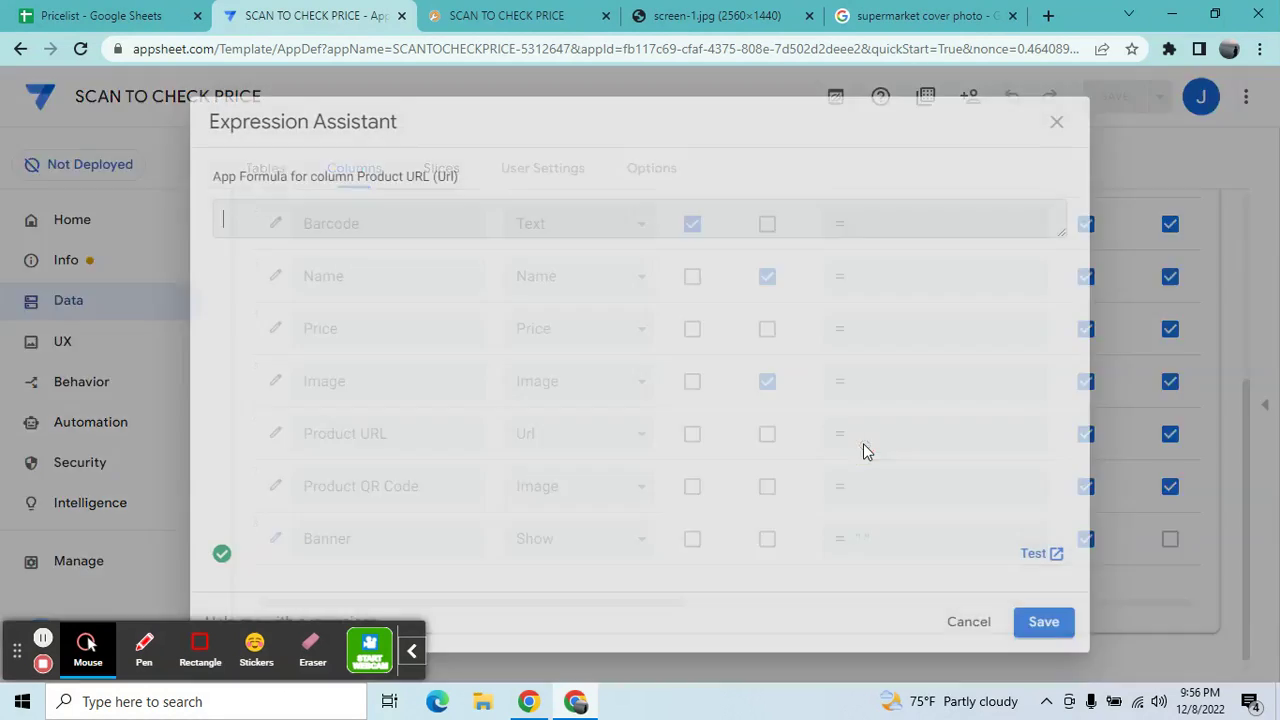
pyautogui.write('Con')
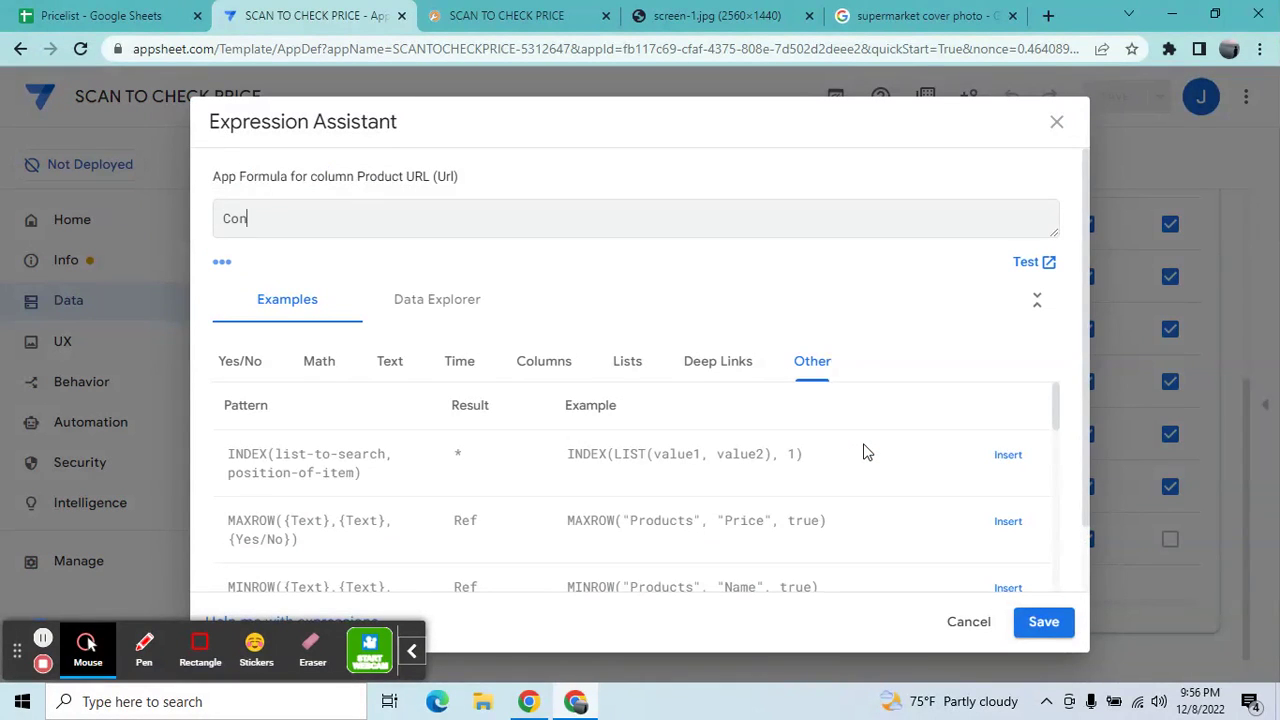
pyautogui.write('catenate')
pyautogui.hotkey('ctrl', '9')
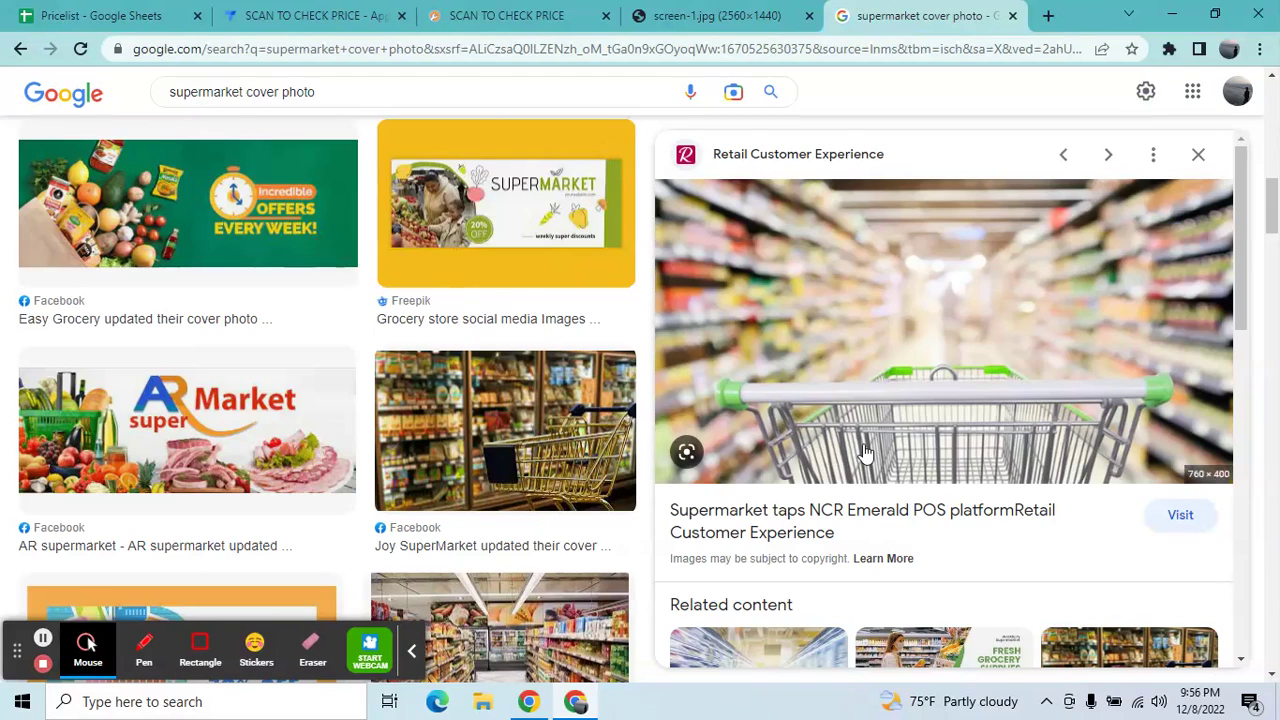
pyautogui.click(348, 10)
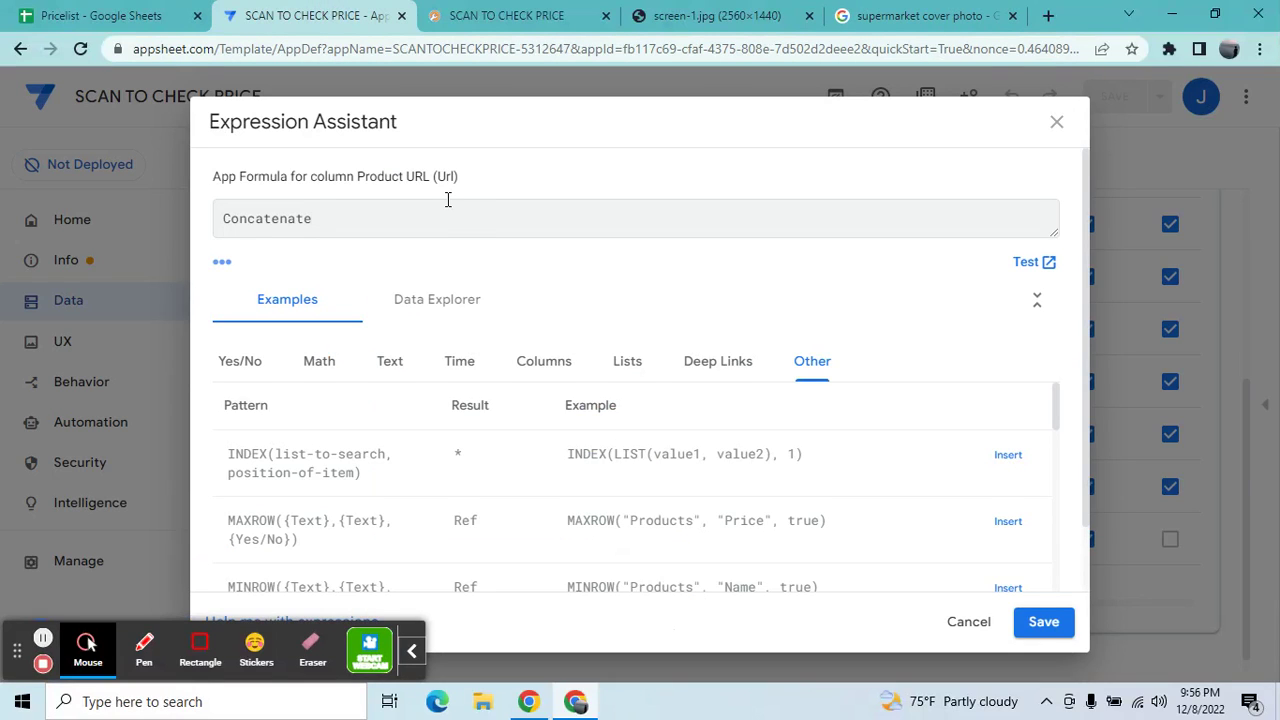
pyautogui.write('(')
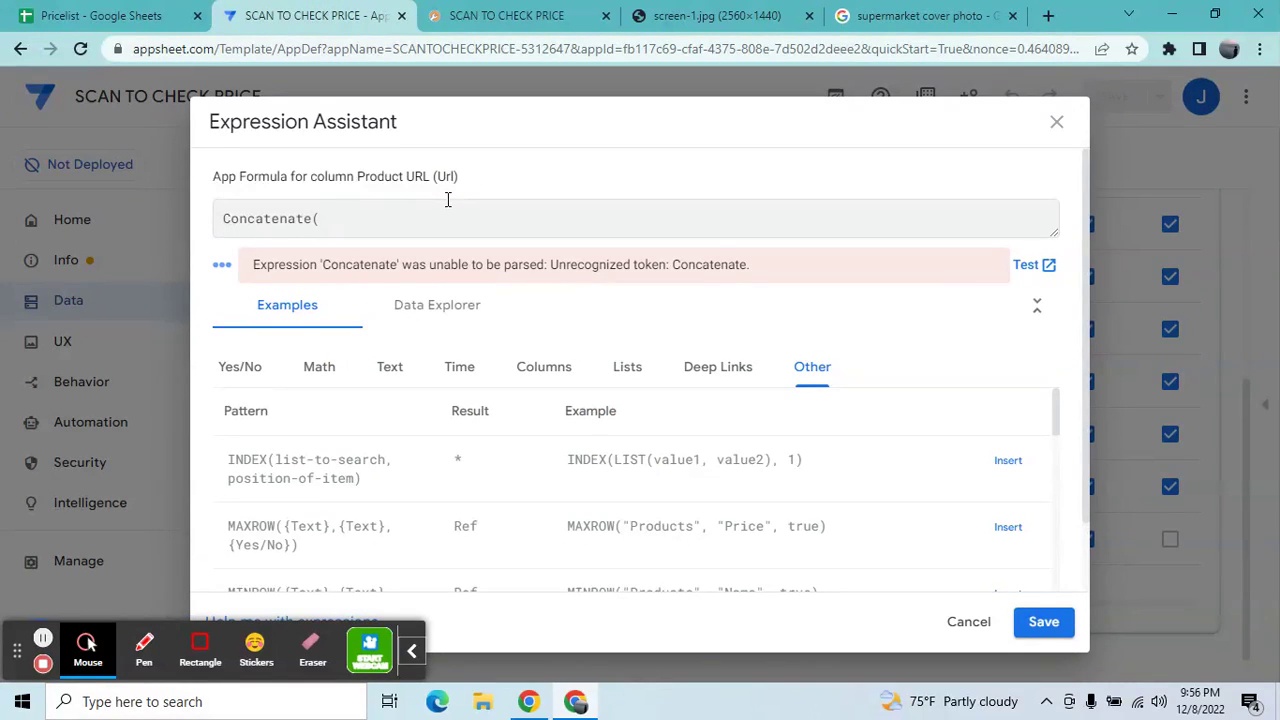
pyautogui.hotkey('ctrl', 'v')
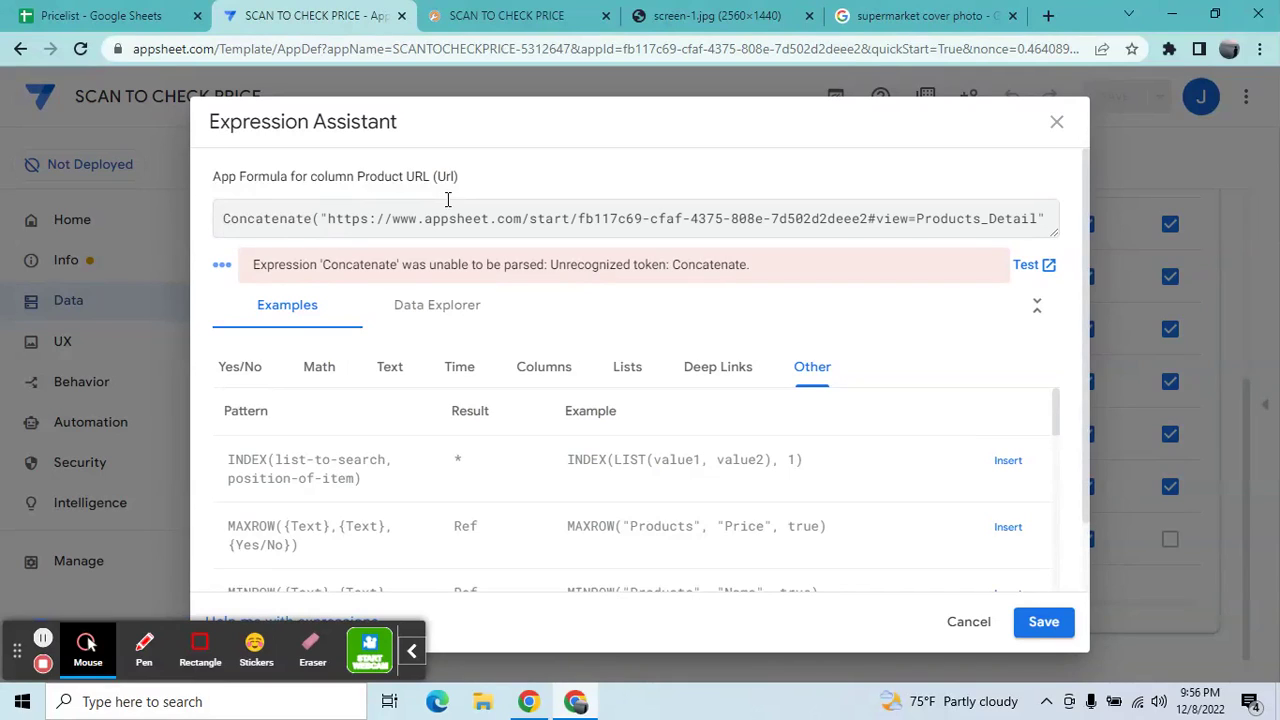
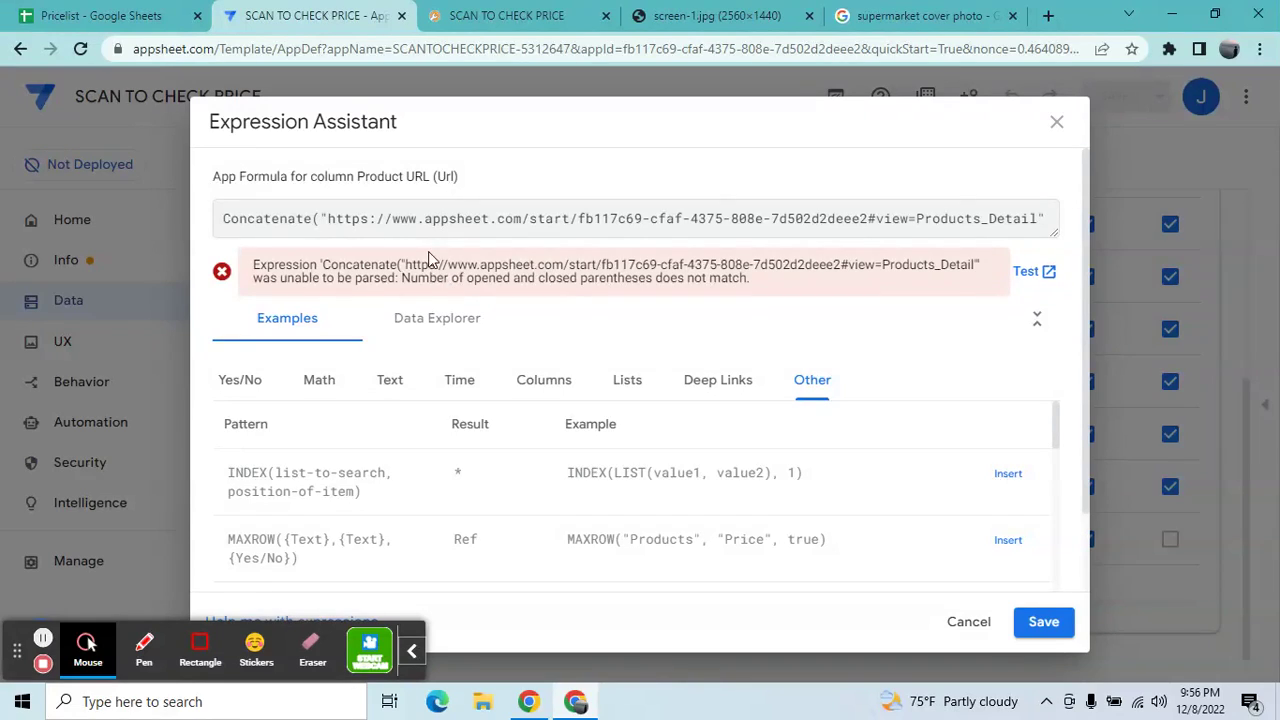
# Step: Append &row= to the Products_Detail link, inside its closing quotation mark
pyautogui.doubleClick(1030, 218)
pyautogui.click(1034, 218)
pyautogui.write('&row')
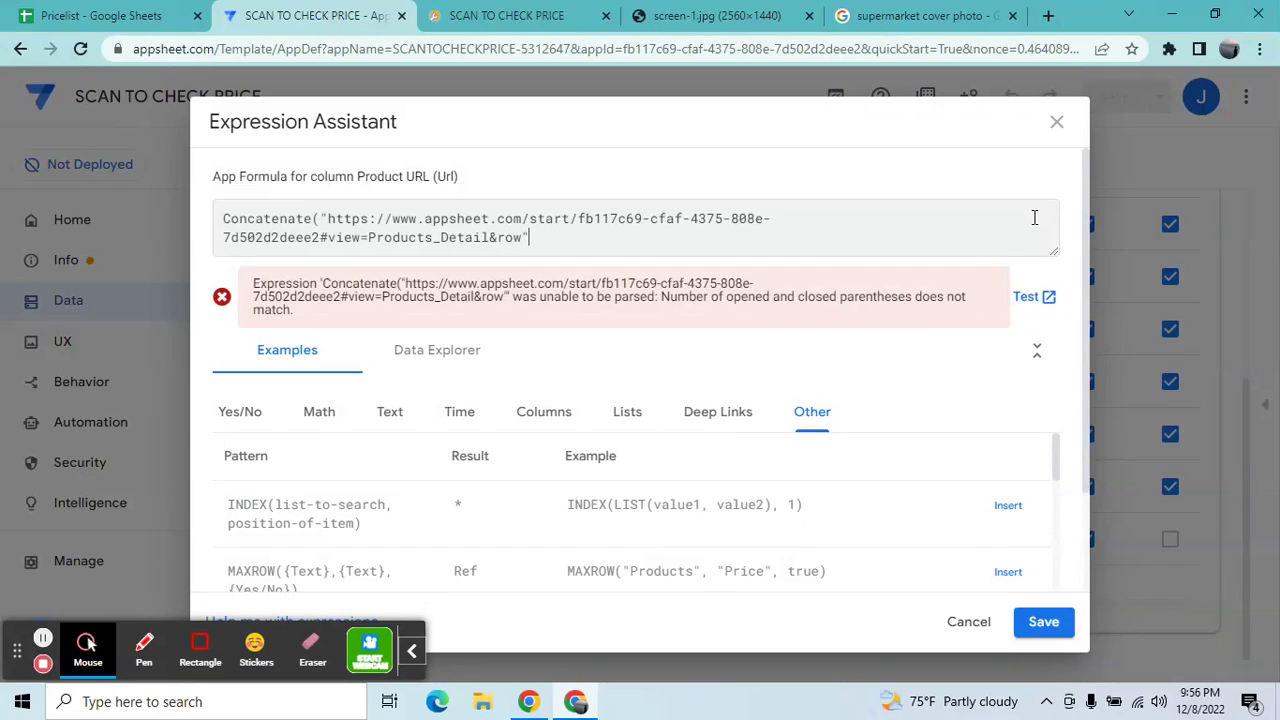
pyautogui.write('=')
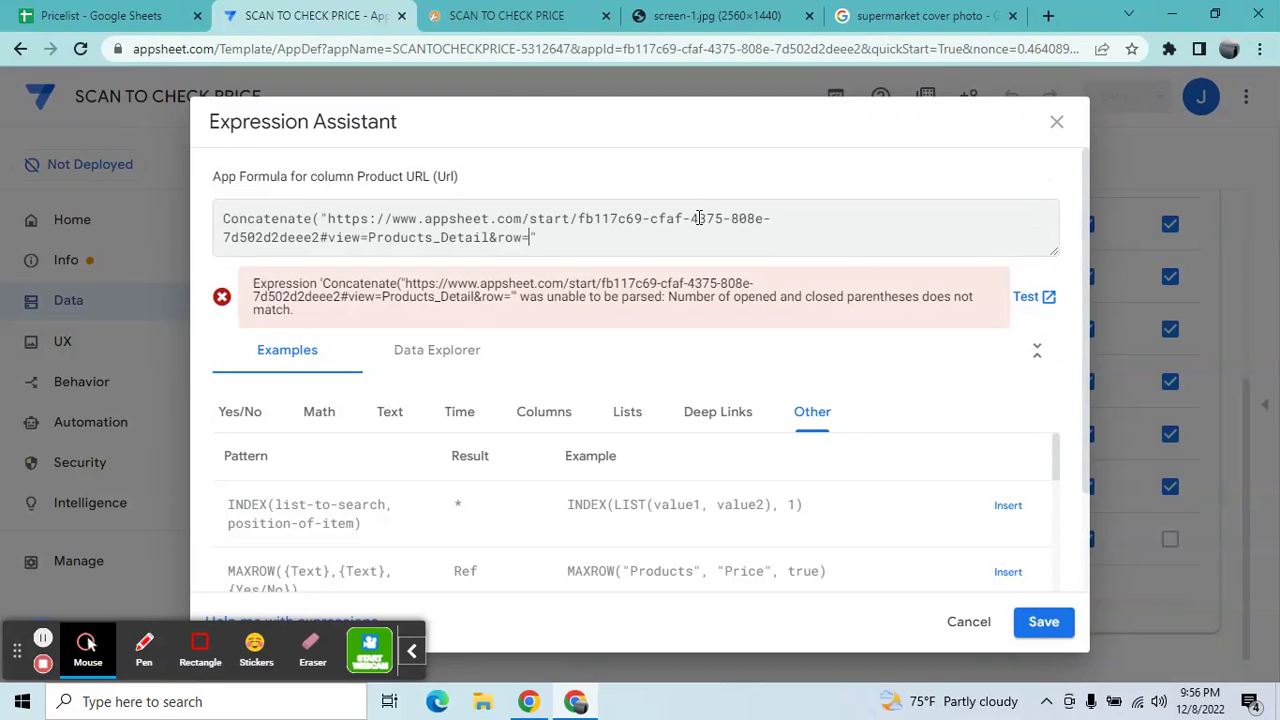
# Step: Complete the Product URL formula with ,Encodeurl([Barcode])), then save the expression and the app
pyautogui.write(',Encodeurl(')
pyautogui.click(544, 411)
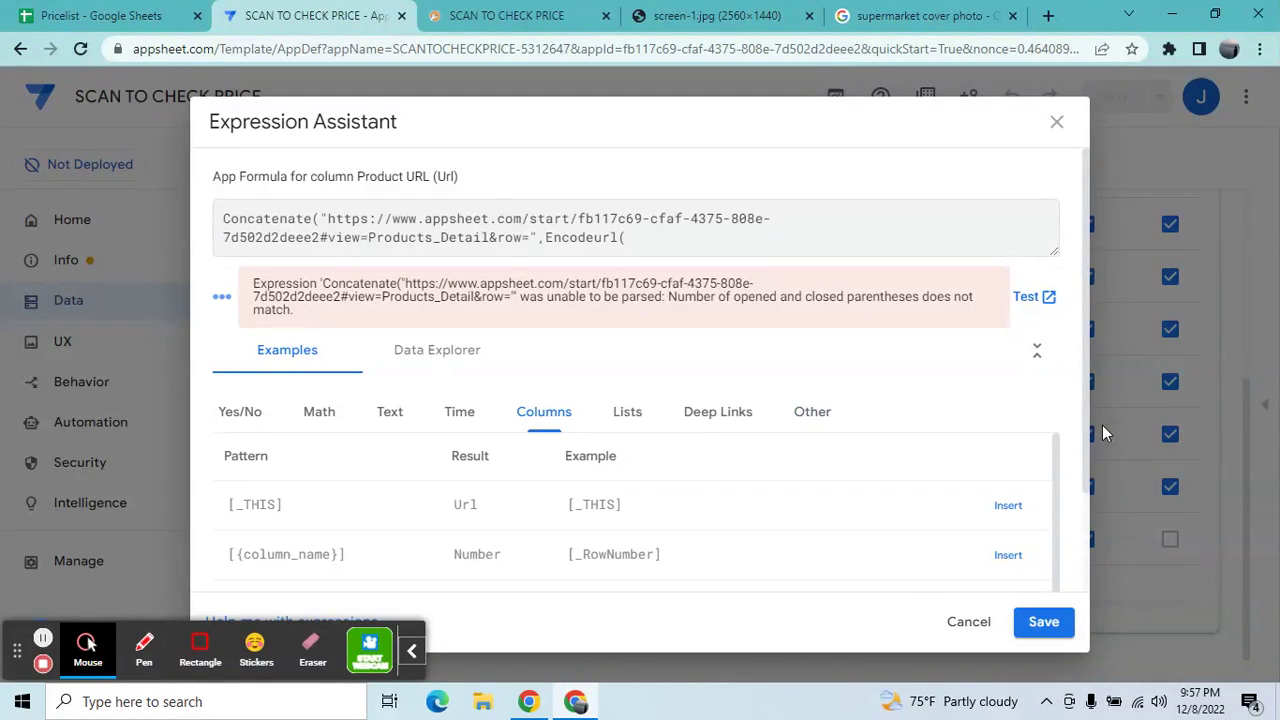
pyautogui.moveTo(1085, 423); pyautogui.dragTo(1075, 512)
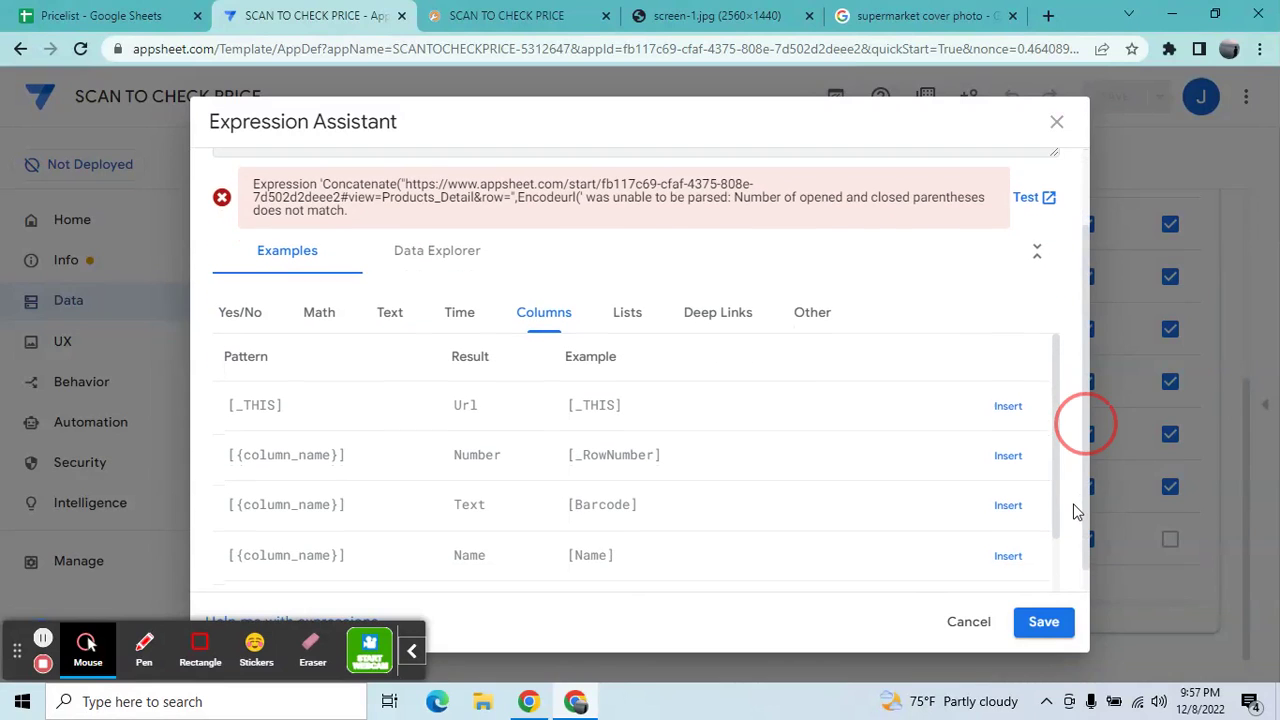
pyautogui.click(1012, 504)
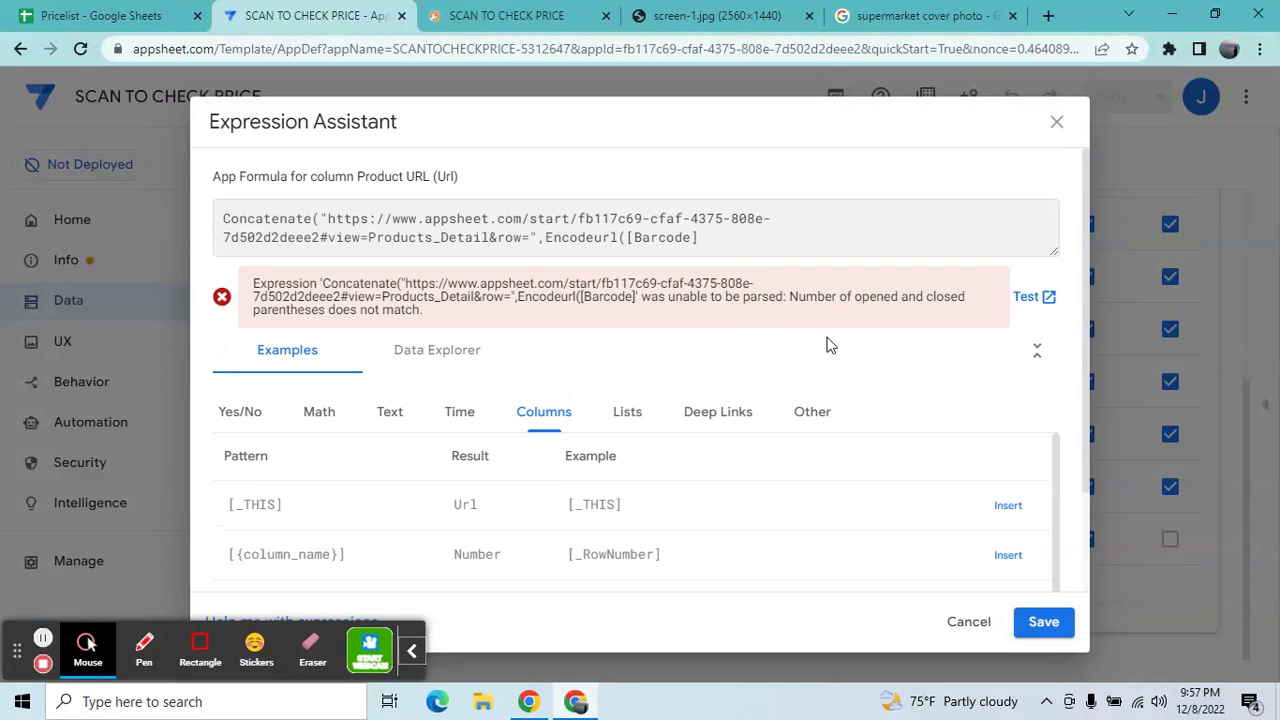
pyautogui.write(')')
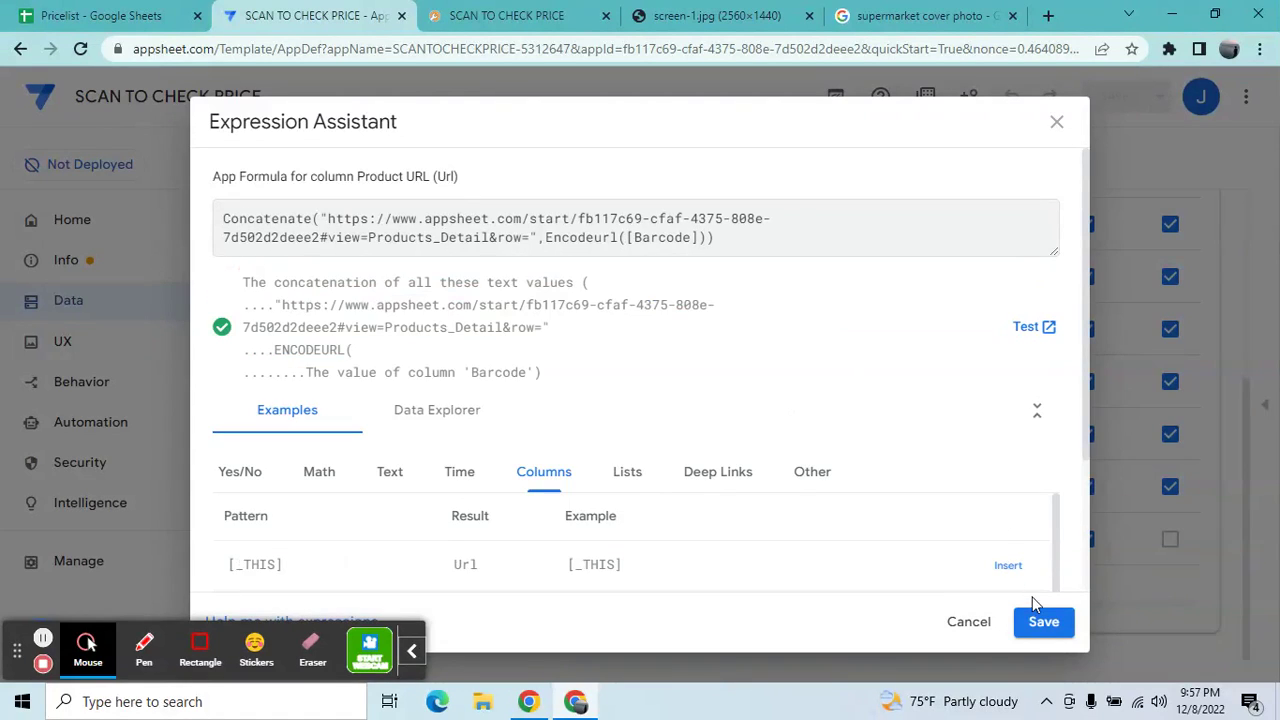
pyautogui.click(1043, 622)
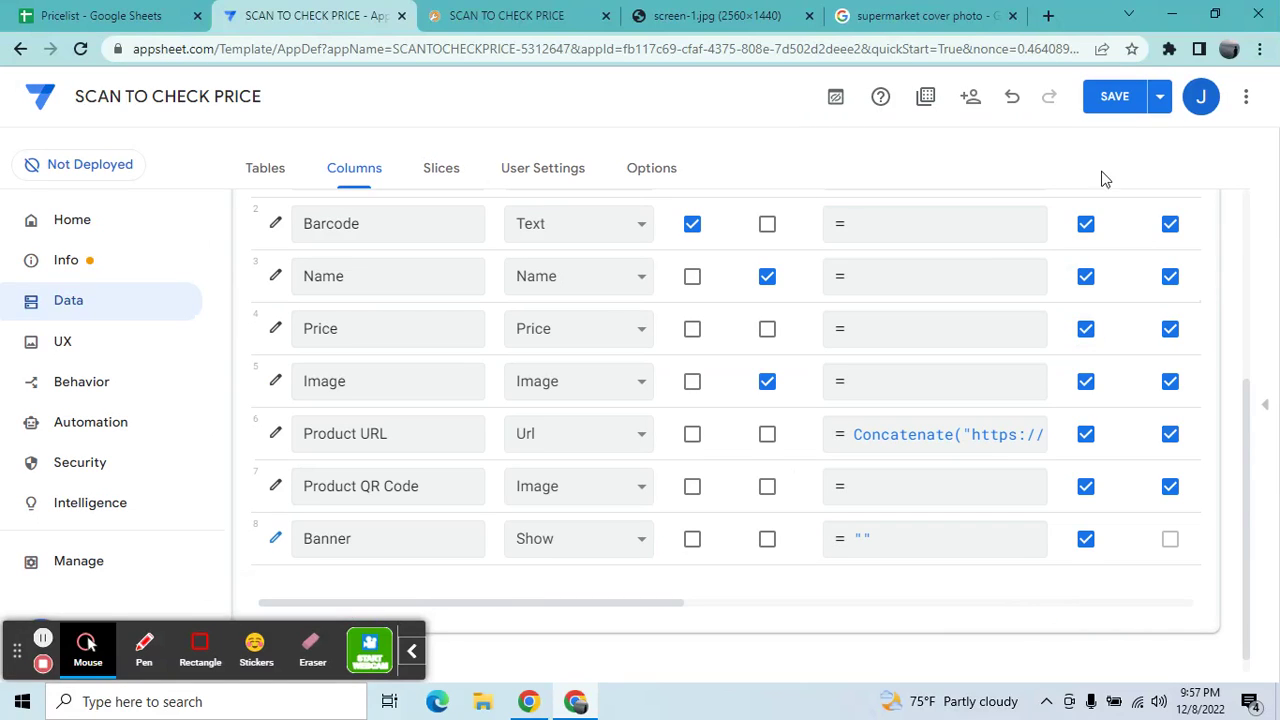
pyautogui.click(1120, 95)
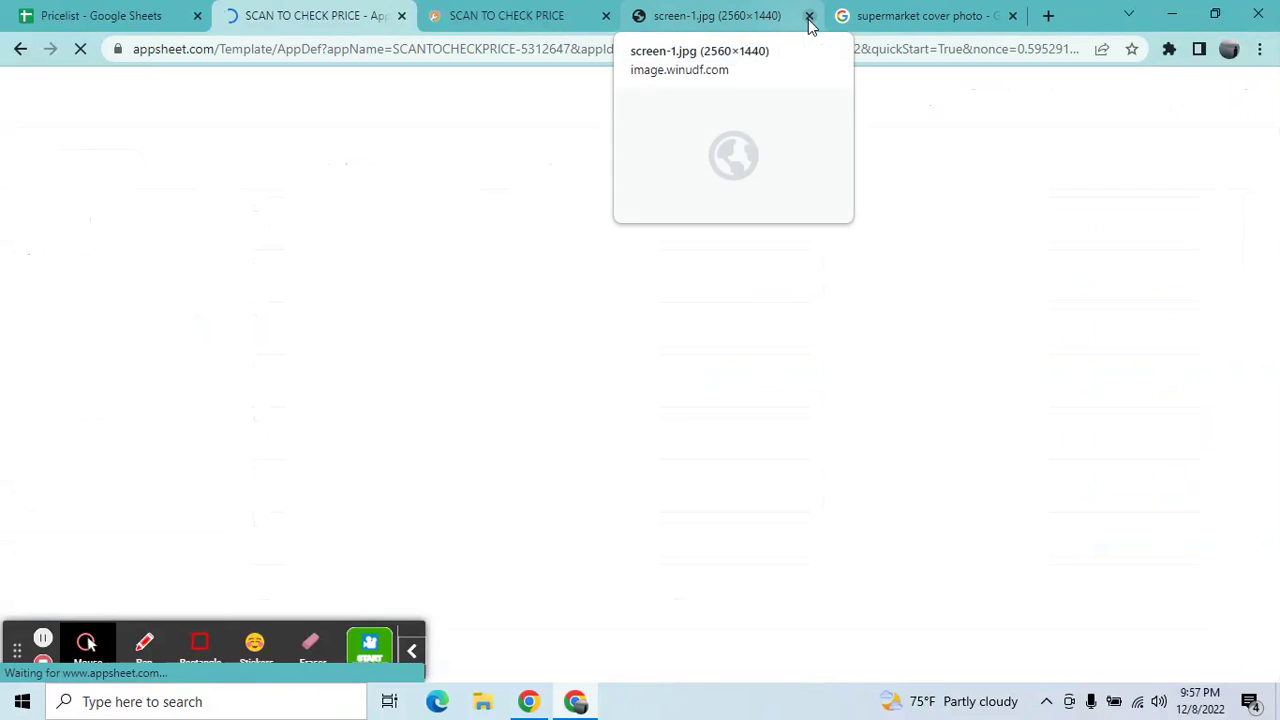
# Step: Close the two leftover image tabs and go to the first empty Product URL cell in the Pricelist spreadsheet's Products sheet
pyautogui.click(809, 16)
pyautogui.click(811, 17)
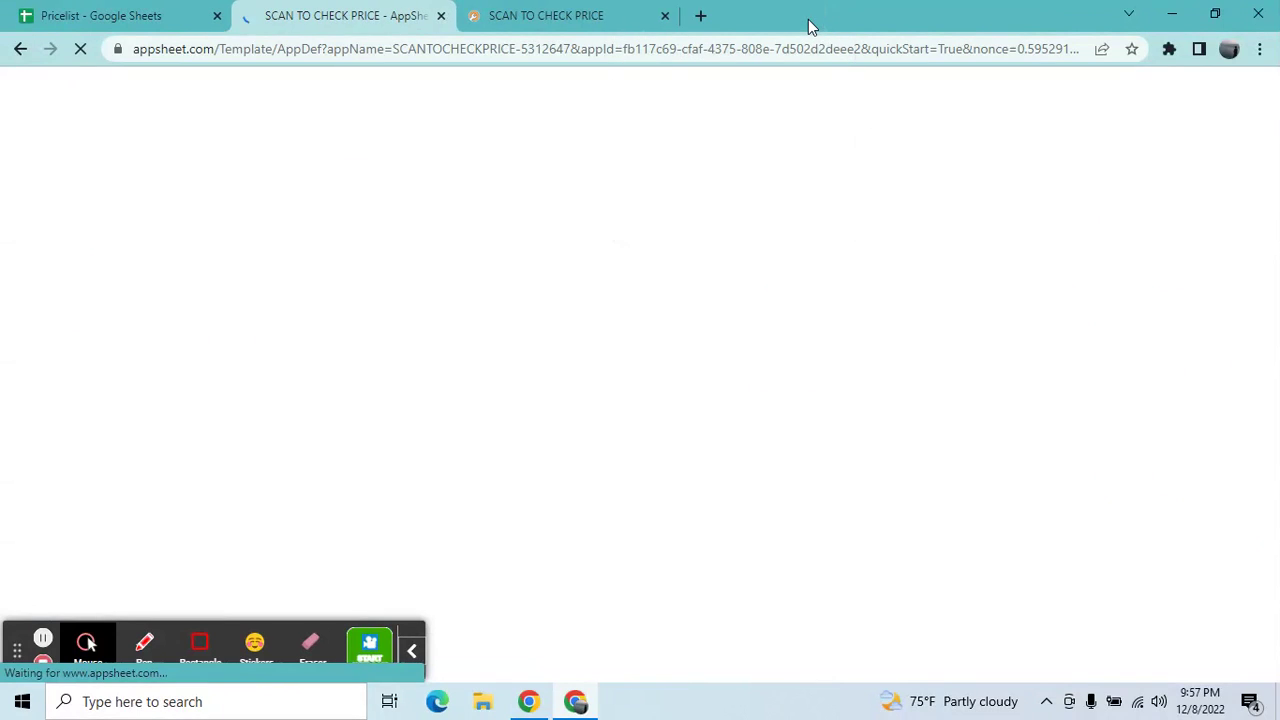
pyautogui.click(125, 12)
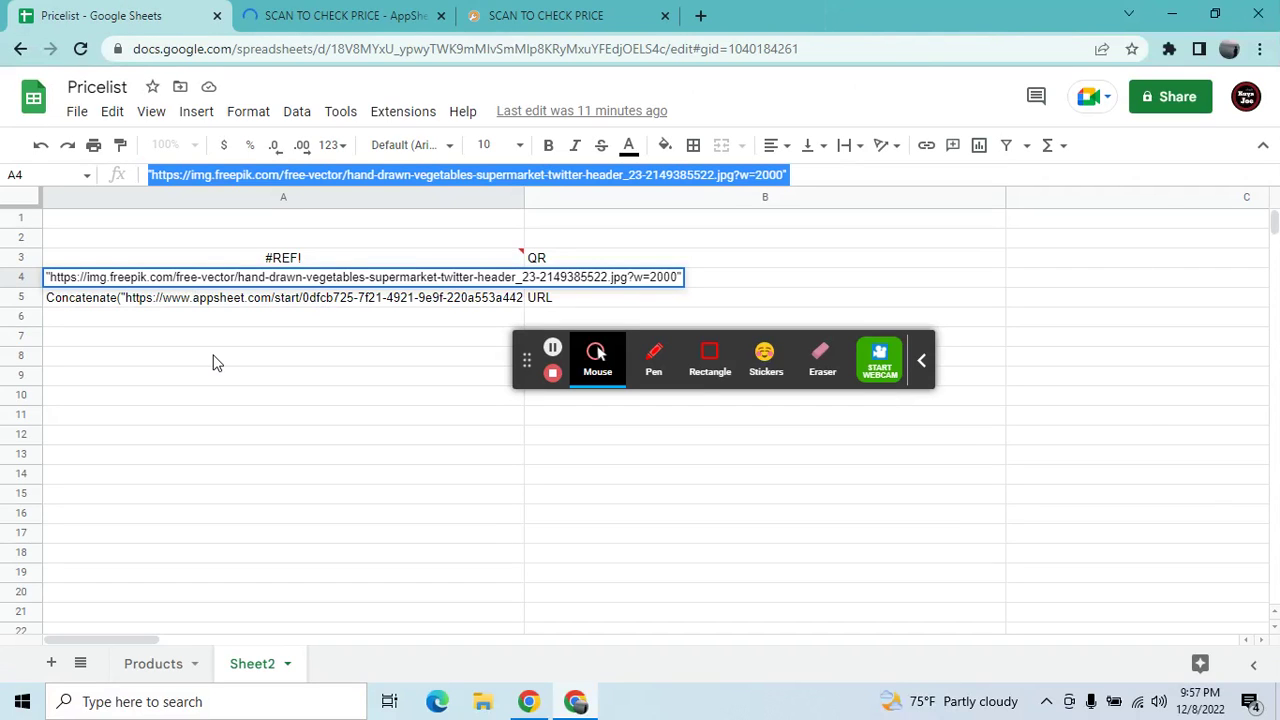
pyautogui.click(162, 664)
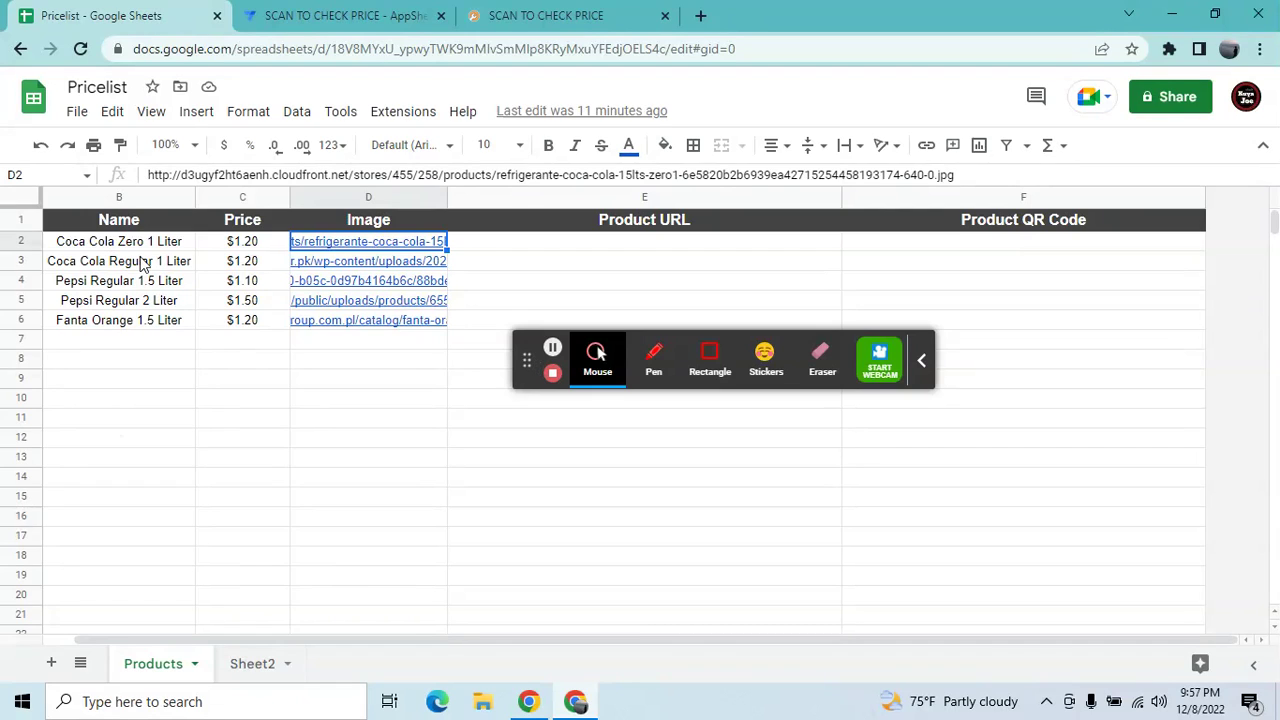
pyautogui.click(513, 250)
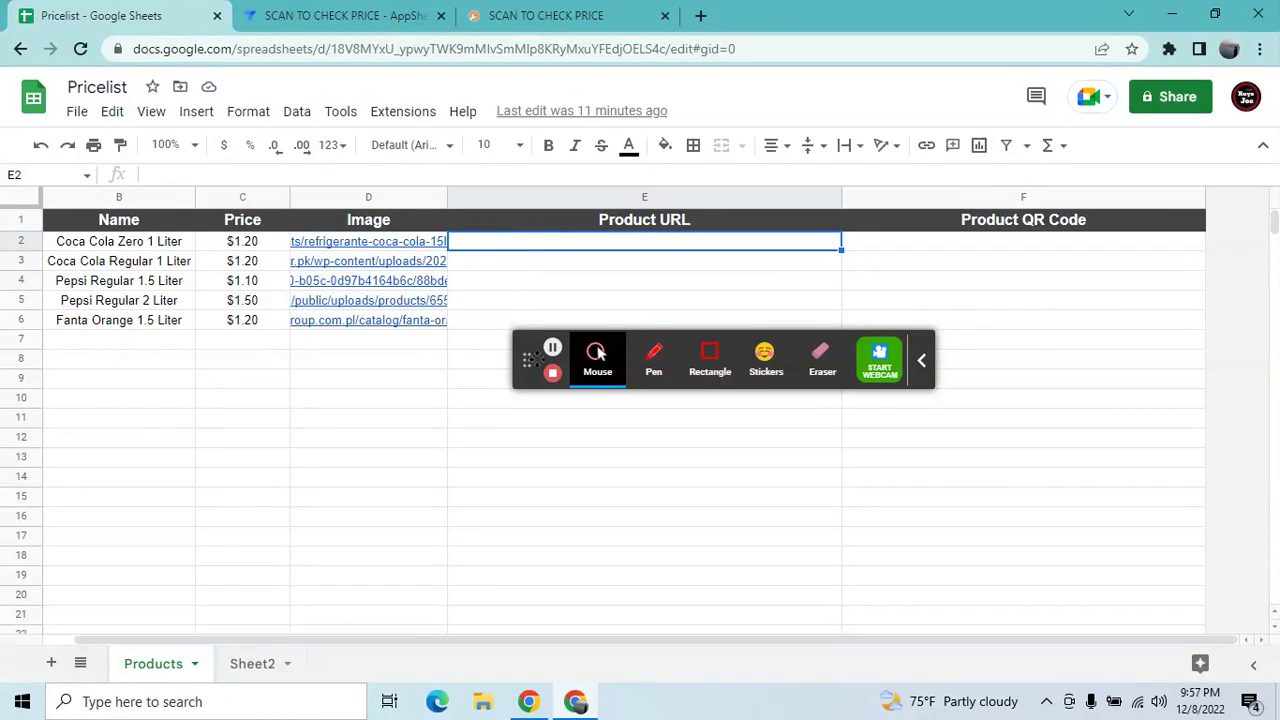
pyautogui.moveTo(527, 358); pyautogui.dragTo(63, 598)
# Step: Switch back to the AppSheet editor, show the app preview, and open the details of Coca Cola Zero 1 Liter
pyautogui.click(340, 15)
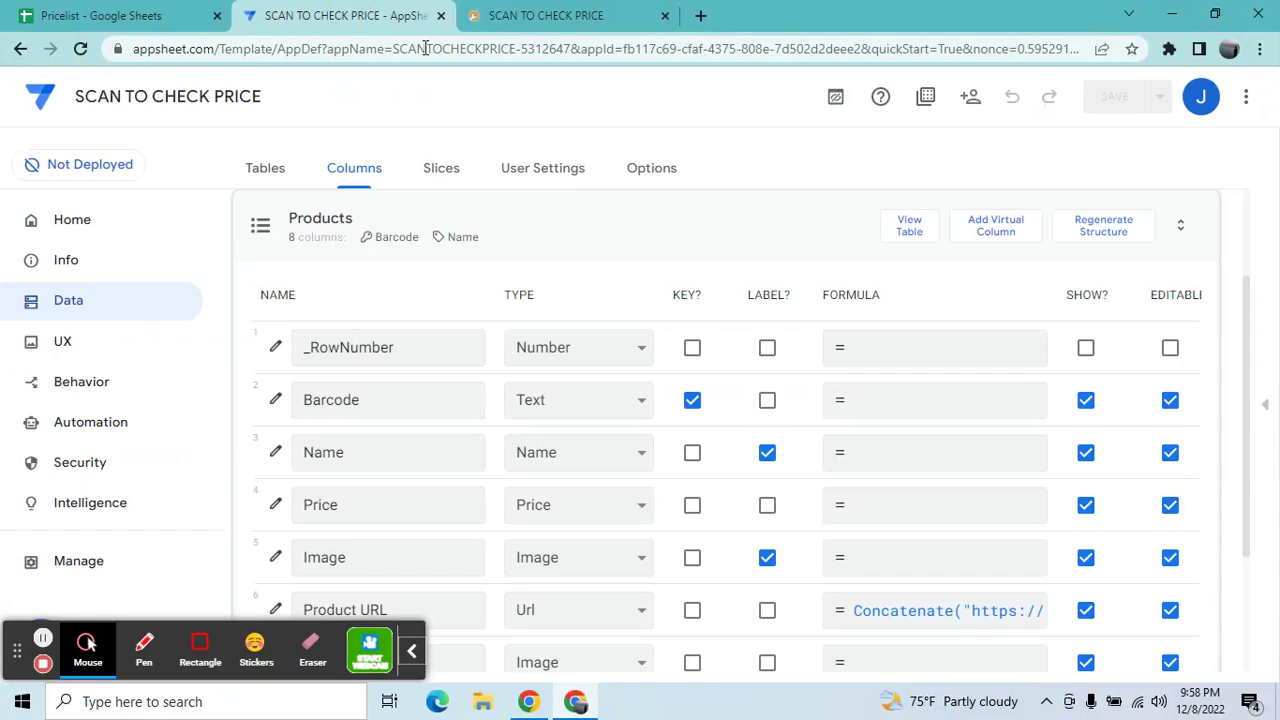
pyautogui.click(1266, 405)
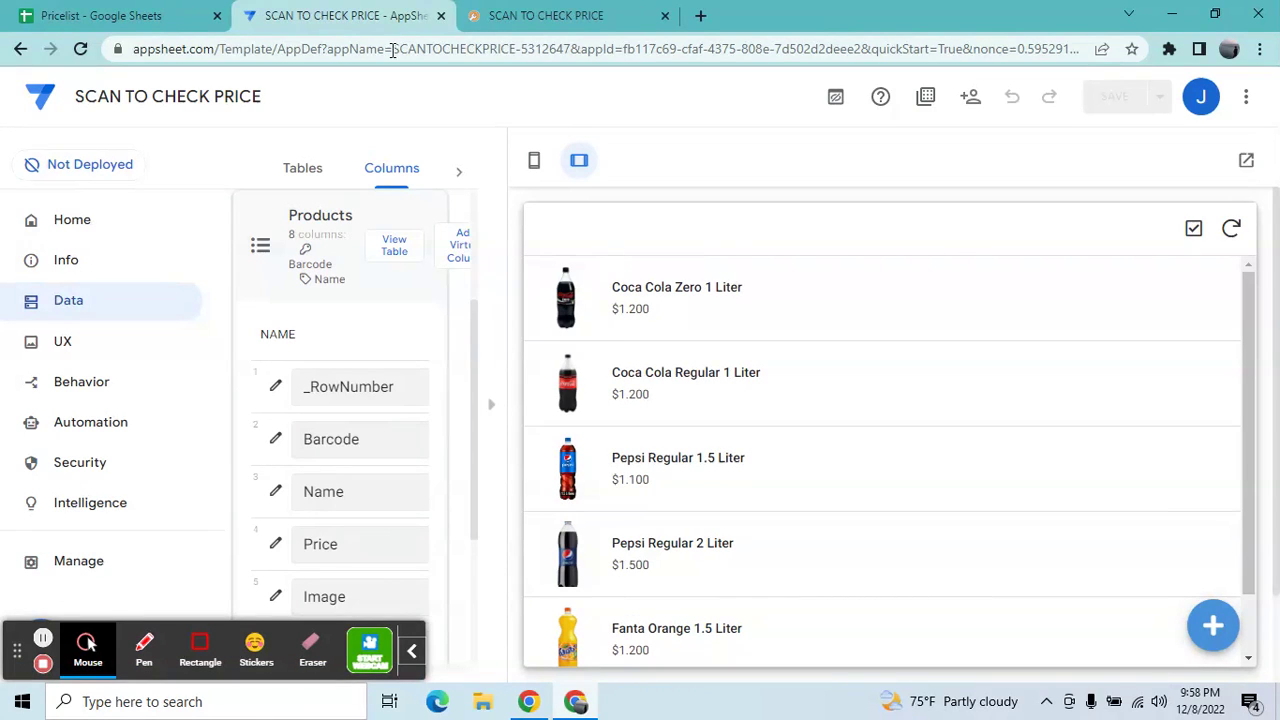
pyautogui.click(137, 14)
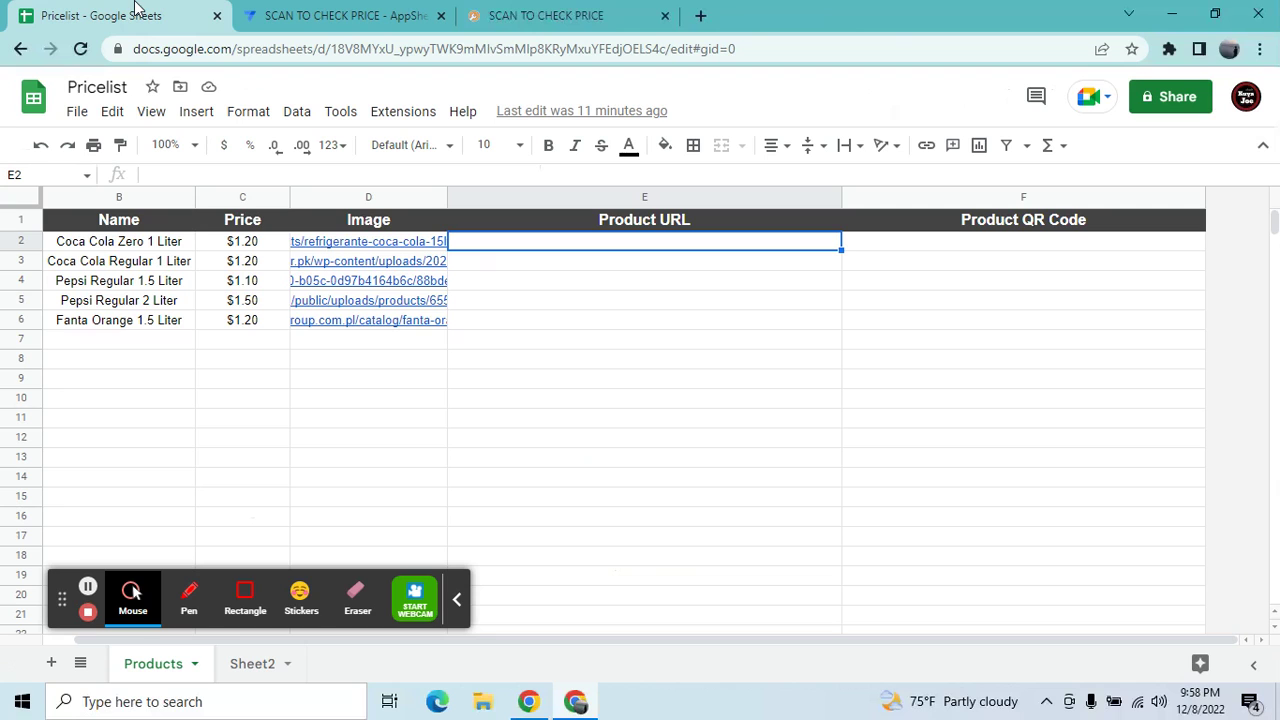
pyautogui.click(322, 8)
pyautogui.click(700, 302)
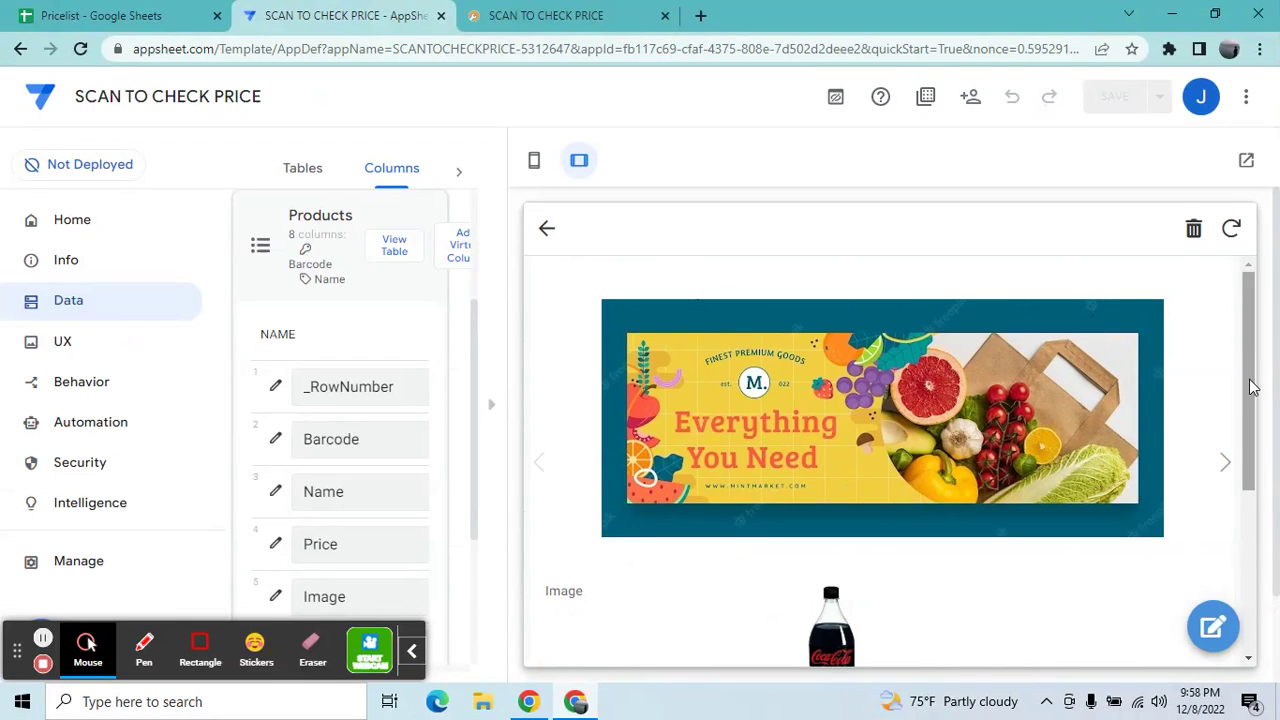
pyautogui.scroll(-3, 1253, 388)
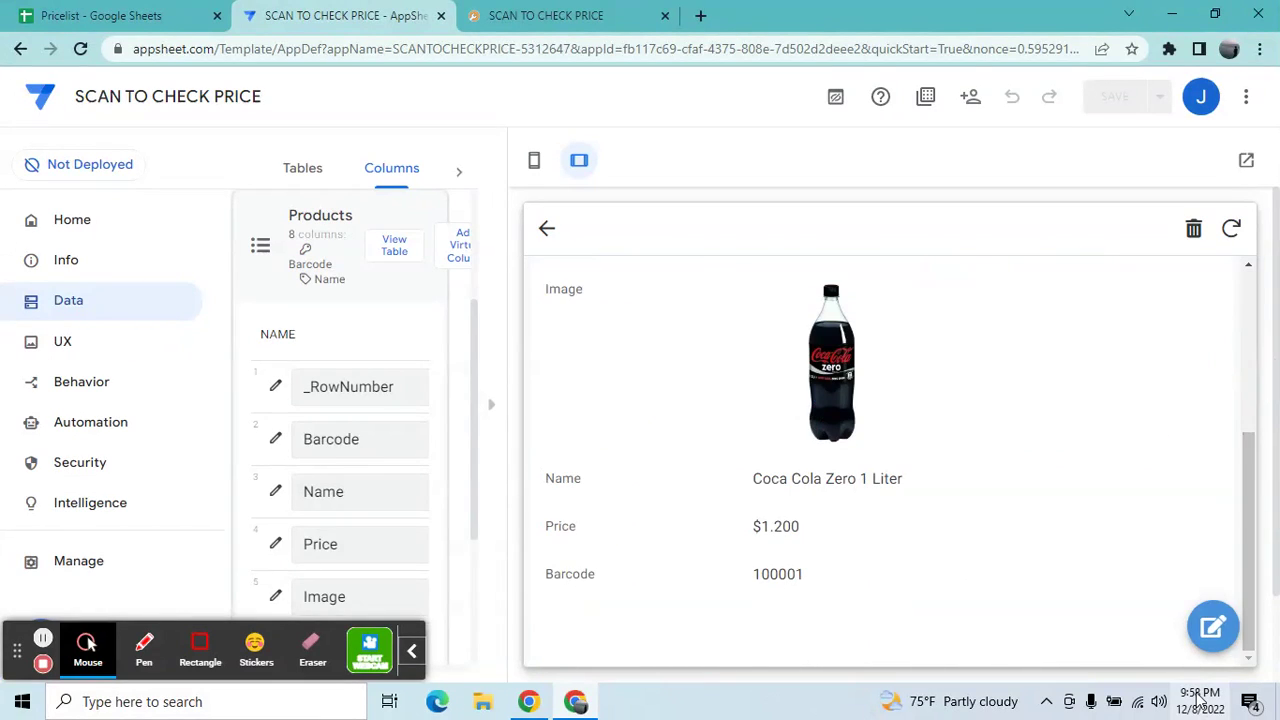
# Step: Edit the product's name to Coca Cola Zero 1 Ltr. and save the record
pyautogui.click(1211, 630)
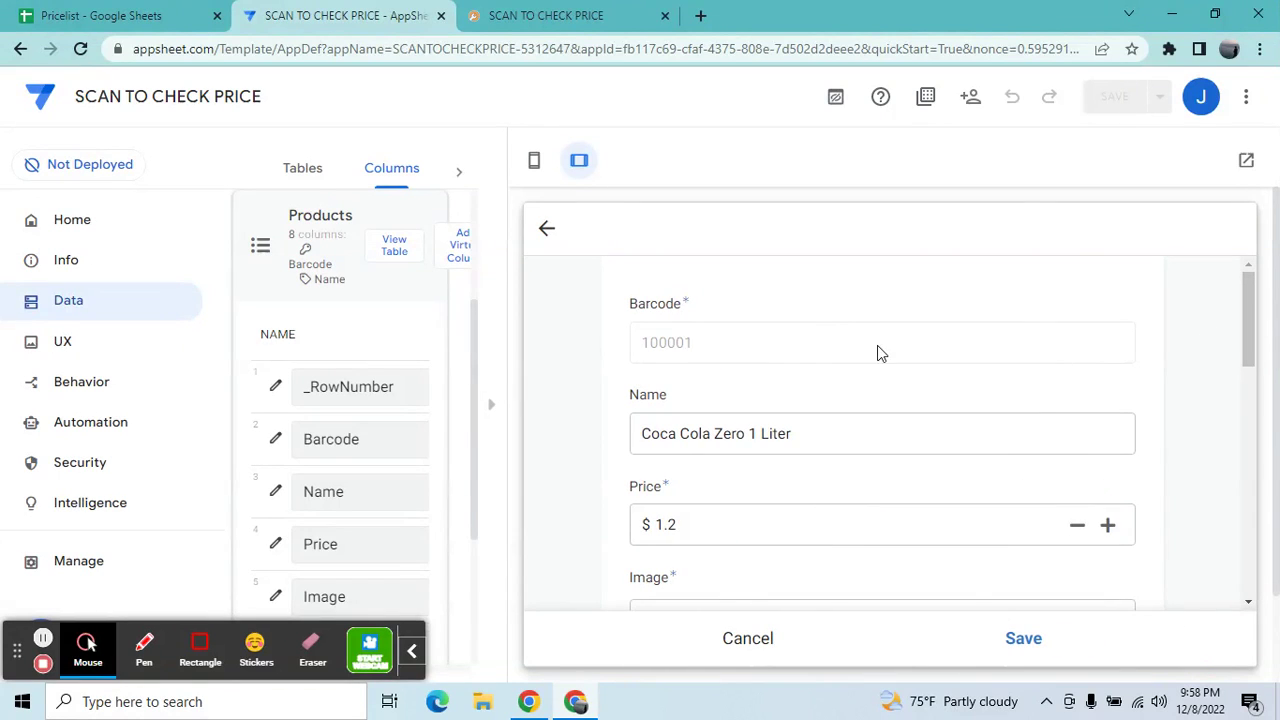
pyautogui.click(831, 420)
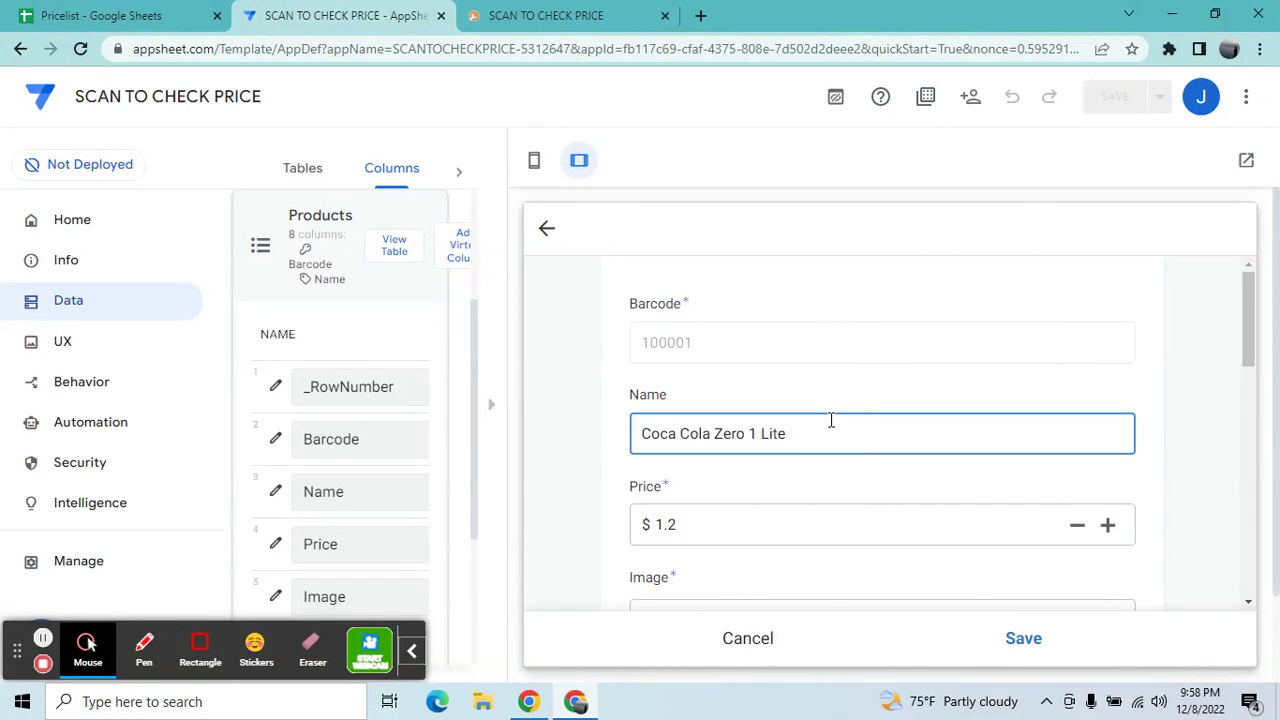
pyautogui.write('t')
pyautogui.press('Tab')
pyautogui.click(1022, 645)
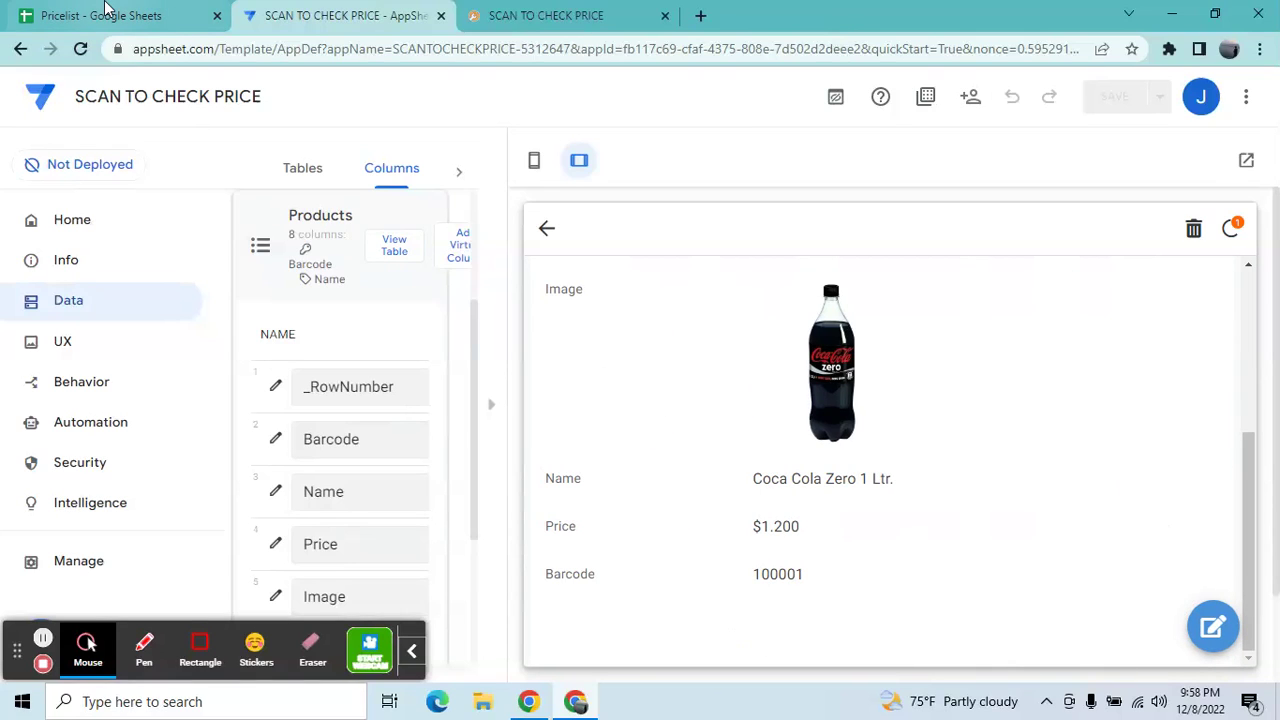
# Step: Switch to the Pricelist spreadsheet and check the Product URL column for the edited product's link
pyautogui.click(108, 12)
pyautogui.write('https://www.appsheet.com/start/fb117c69-cfaf-4375-808e-7d502d2deee2#view=Products_Detail&row=100001')
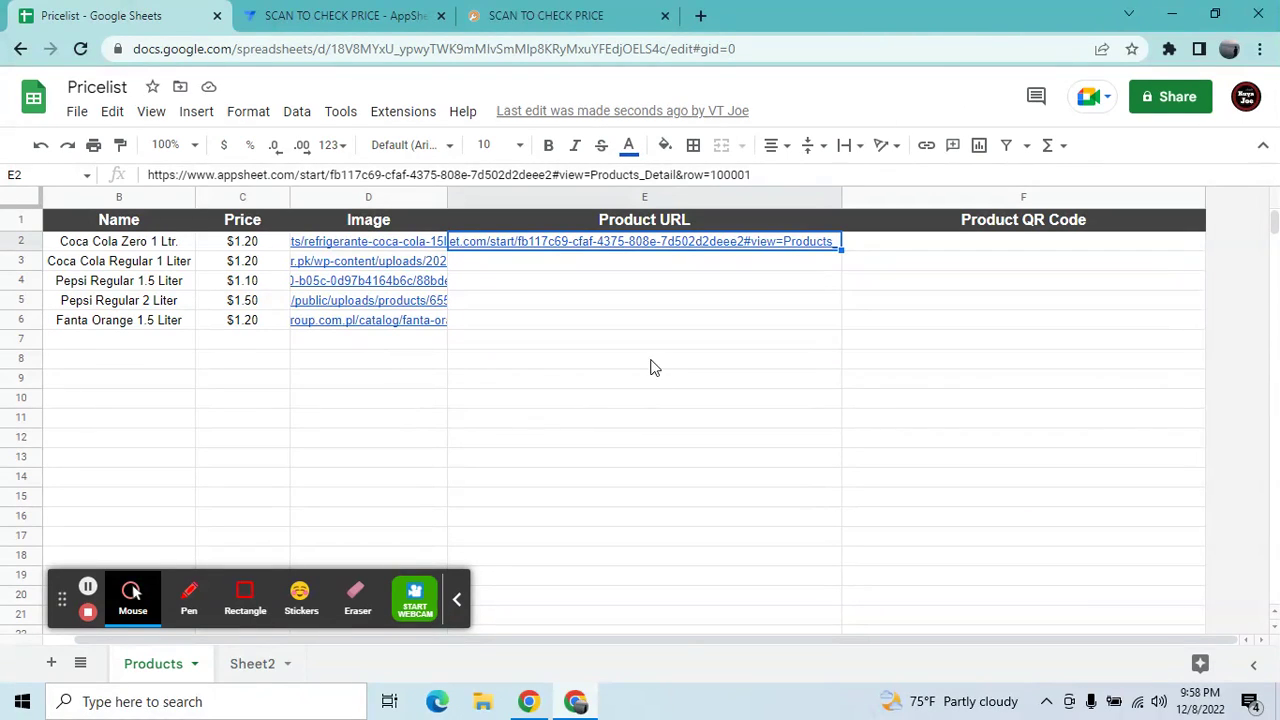
pyautogui.click(651, 300)
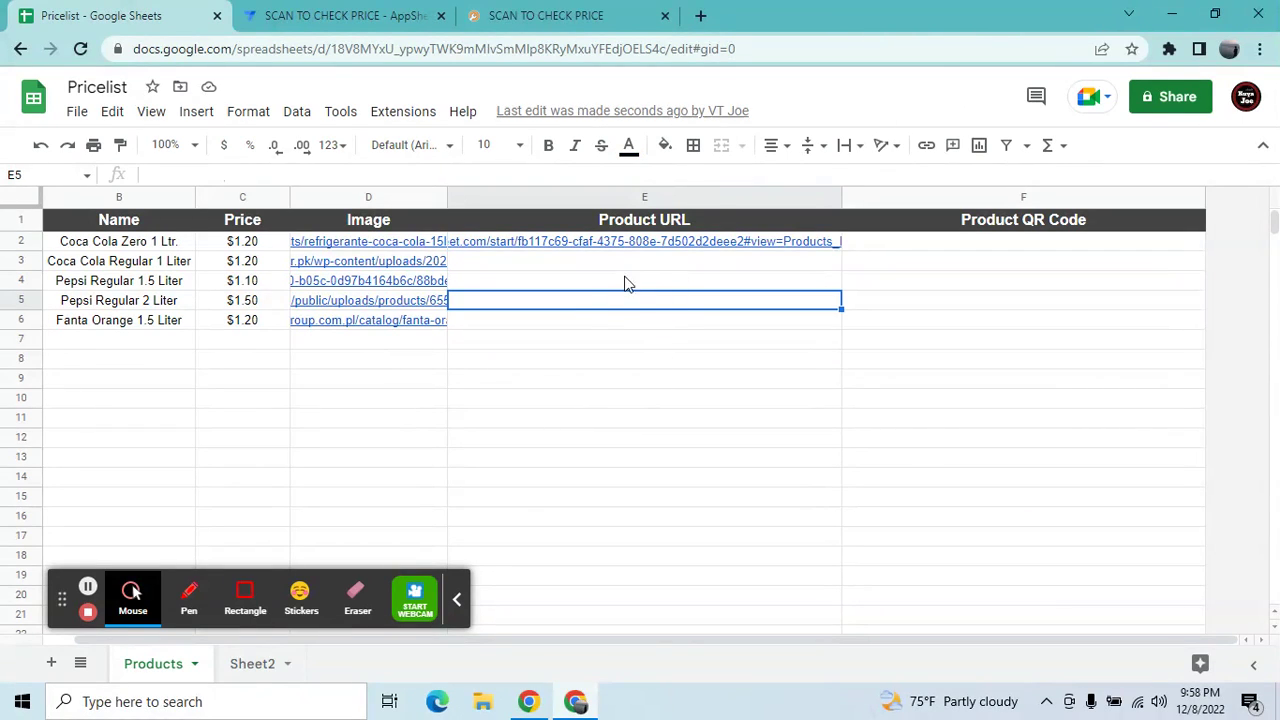
pyautogui.click(584, 268)
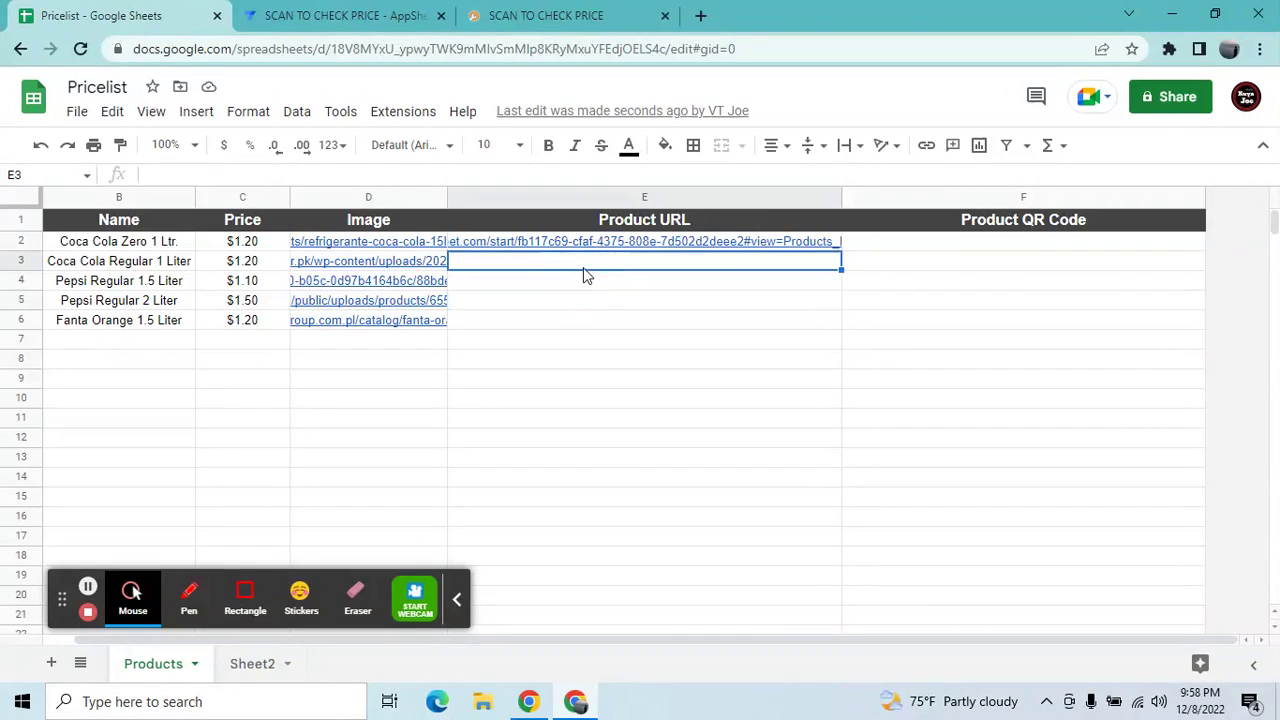
# Step: Copy the Product URL of Coca Cola Zero 1 Ltr. and open a new Incognito window
pyautogui.click(582, 243)
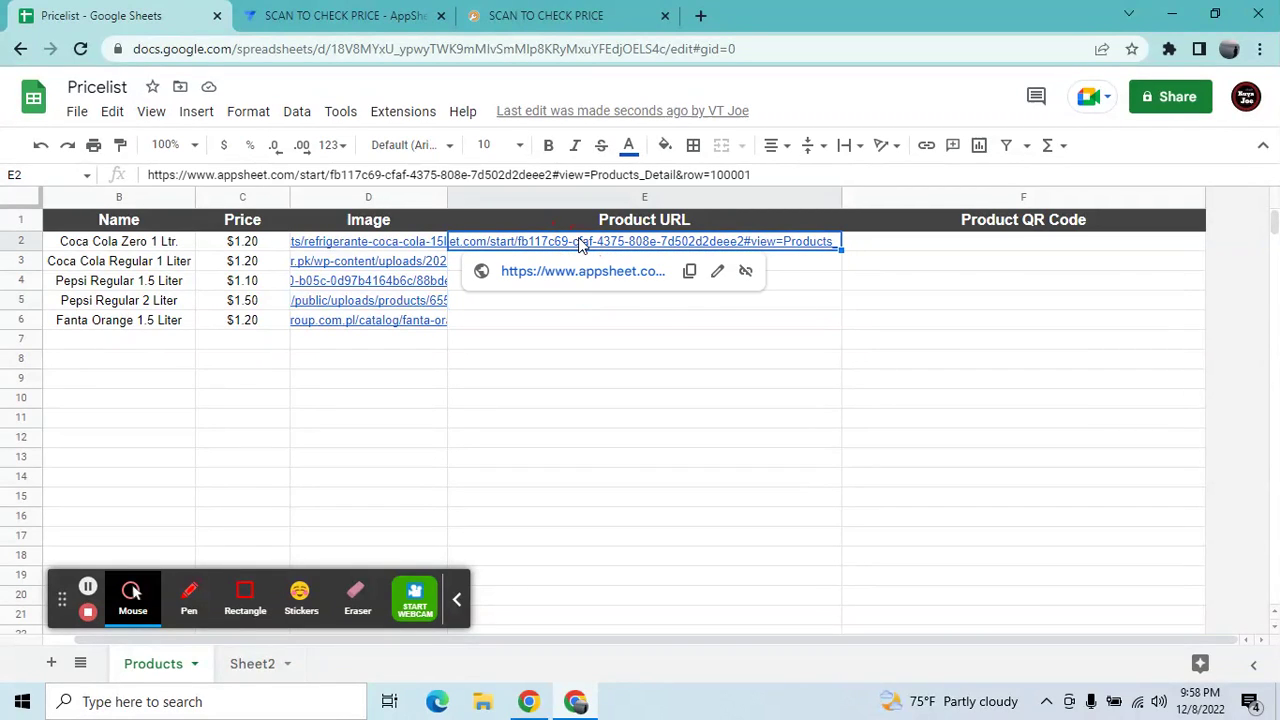
pyautogui.click(700, 15)
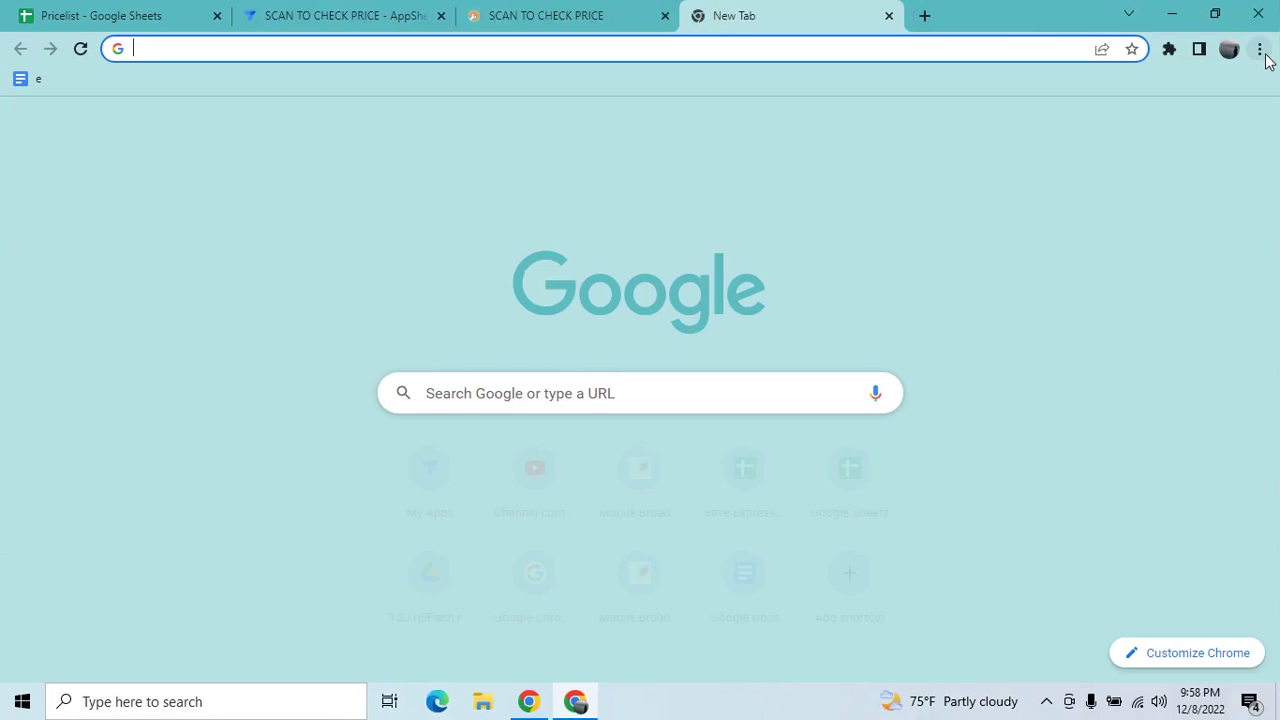
pyautogui.click(1260, 49)
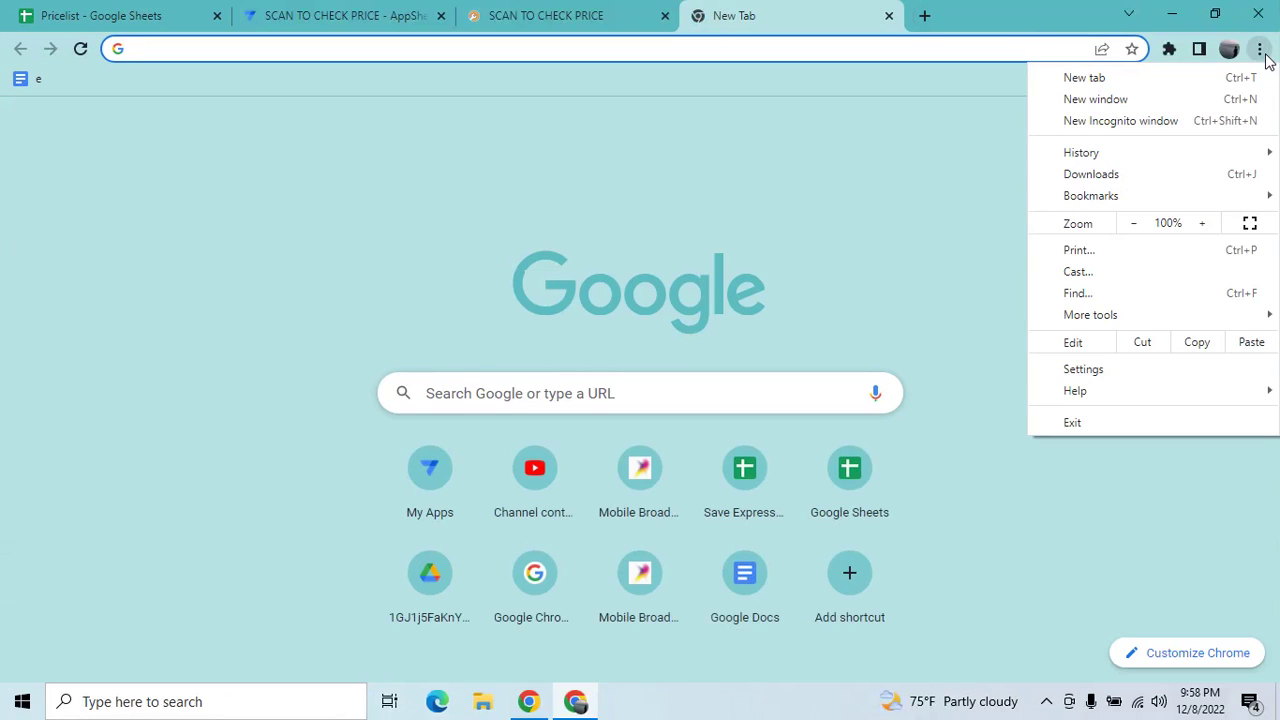
pyautogui.click(1121, 130)
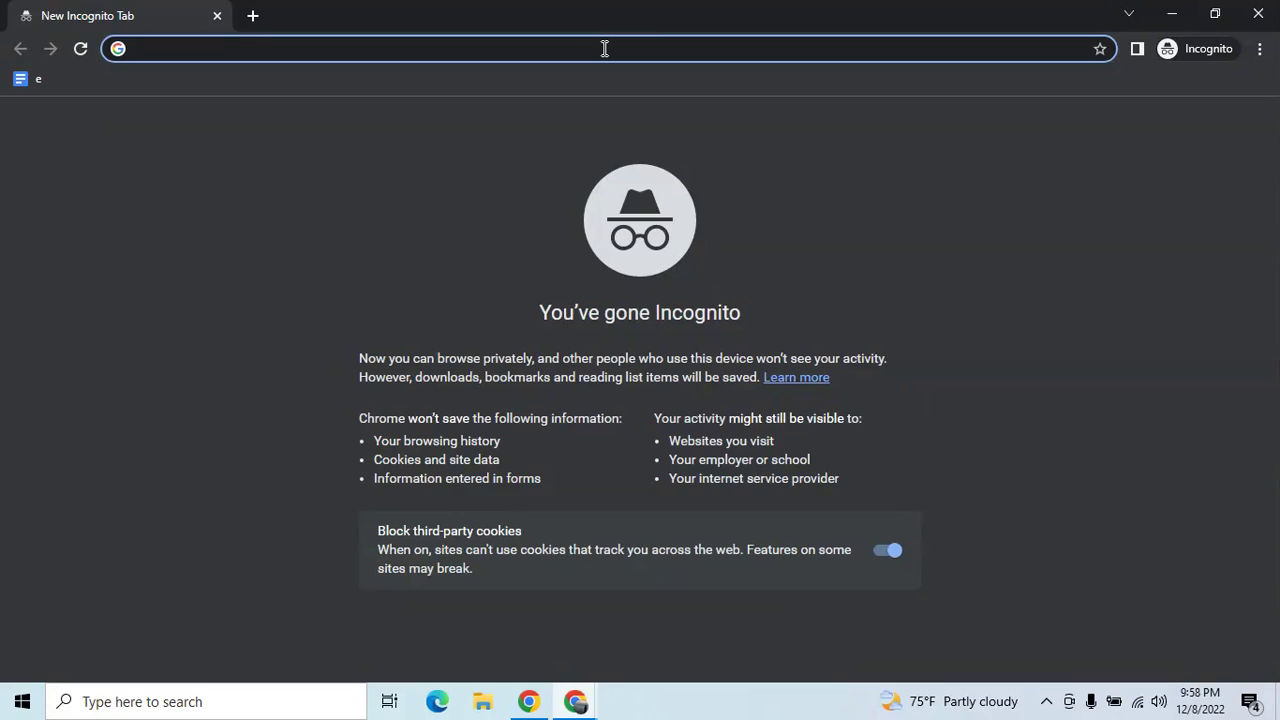
# Step: Load the copied product URL, accept the app's data notice and review the product's details
pyautogui.write('https://www.appsheet.com/start/fb117c69-cfaf-4375-808e-7d502d2deee2#view=Products_Detail&row=100001')
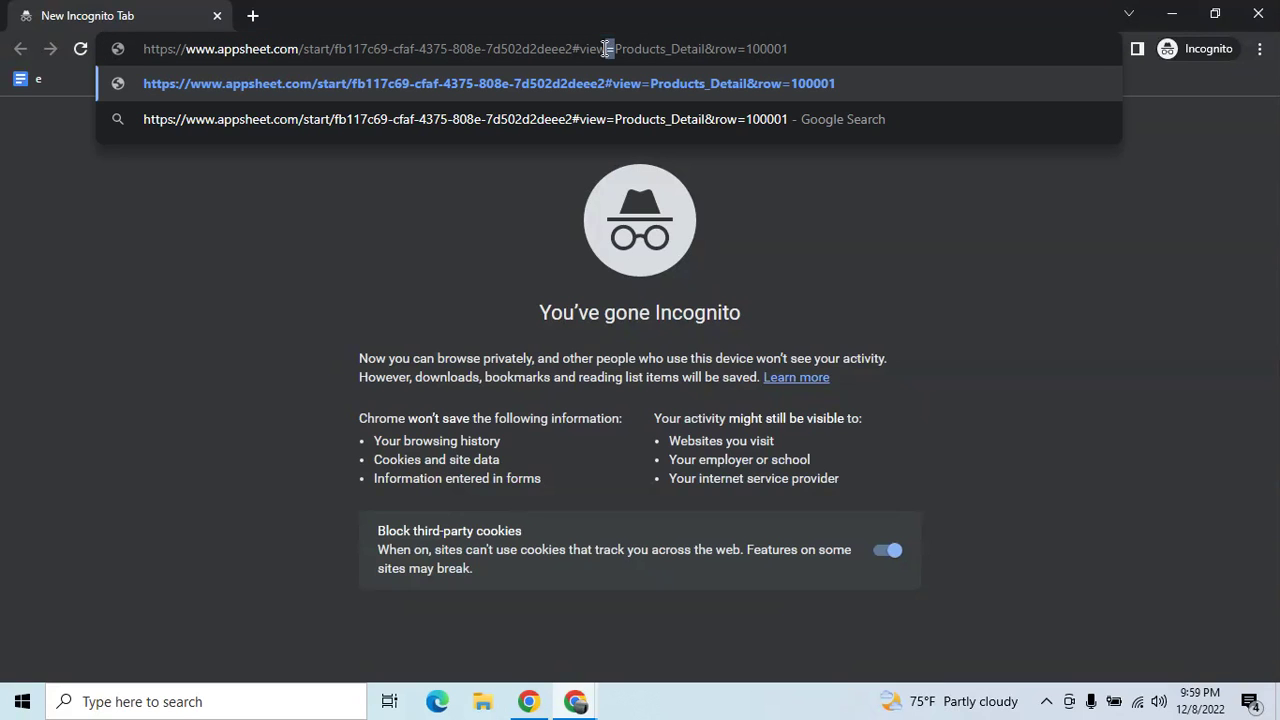
pyautogui.press('Return')
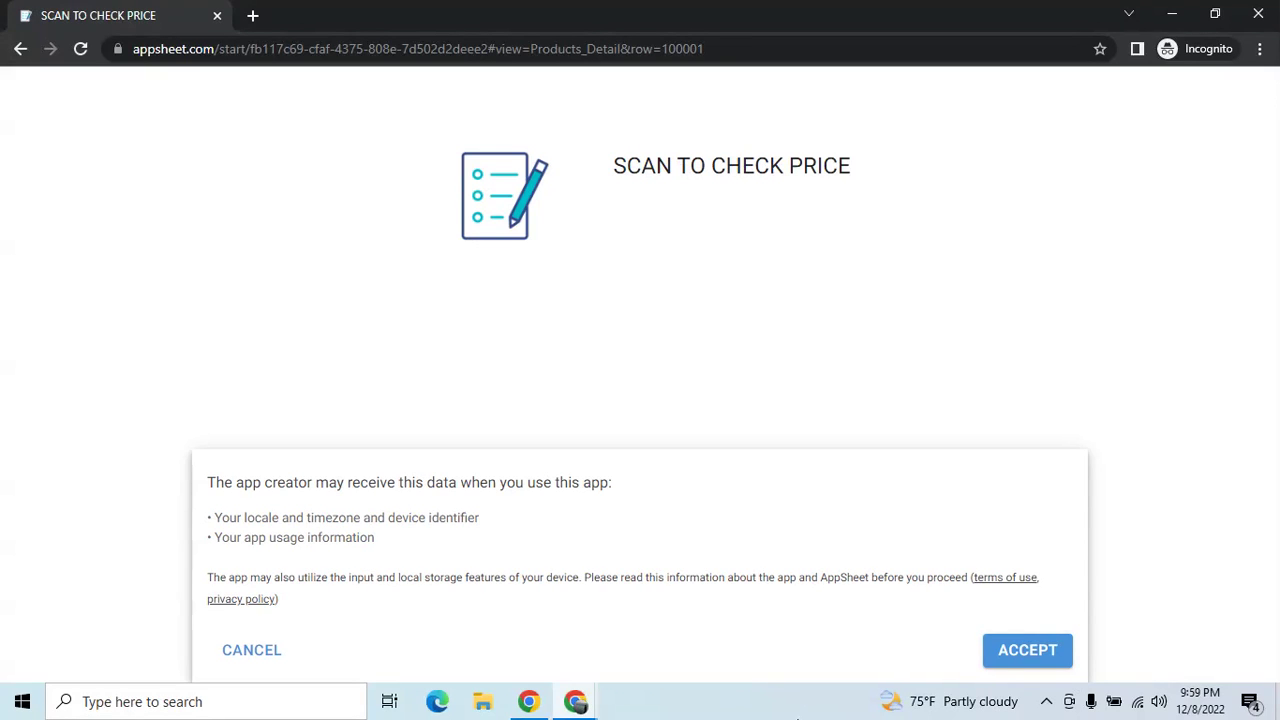
pyautogui.click(1051, 649)
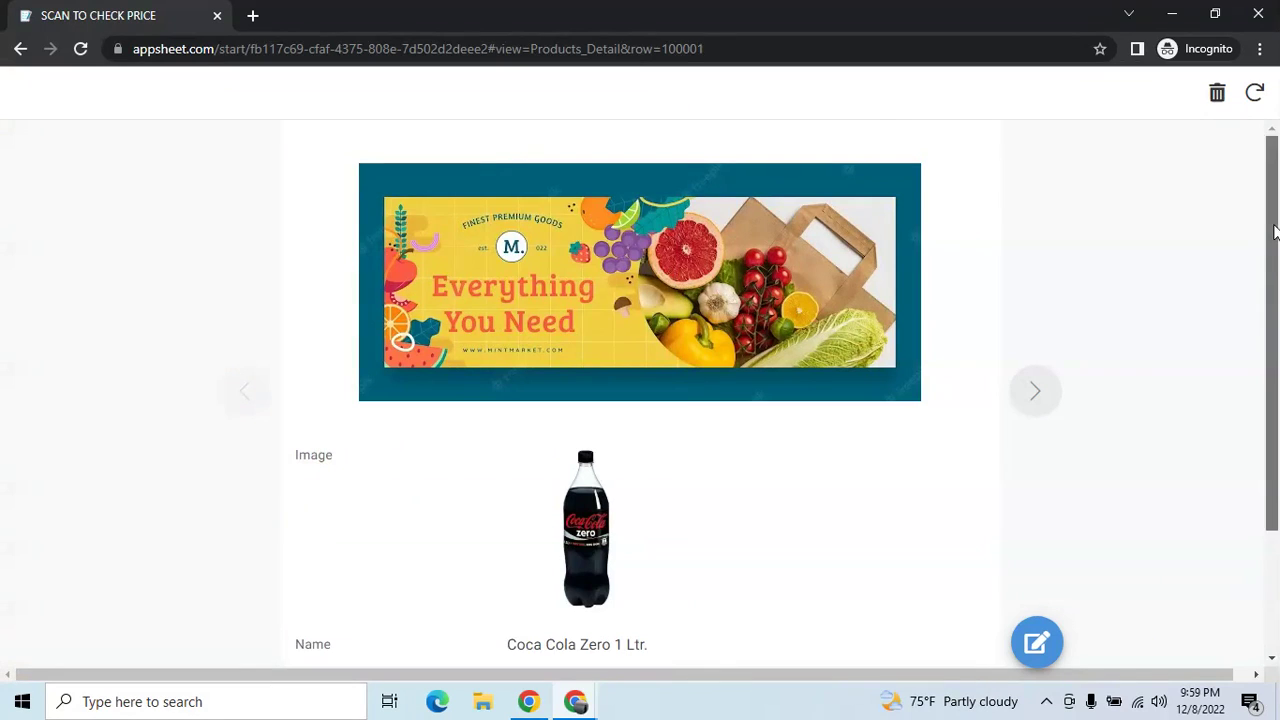
pyautogui.moveTo(1274, 222); pyautogui.dragTo(1217, 346)
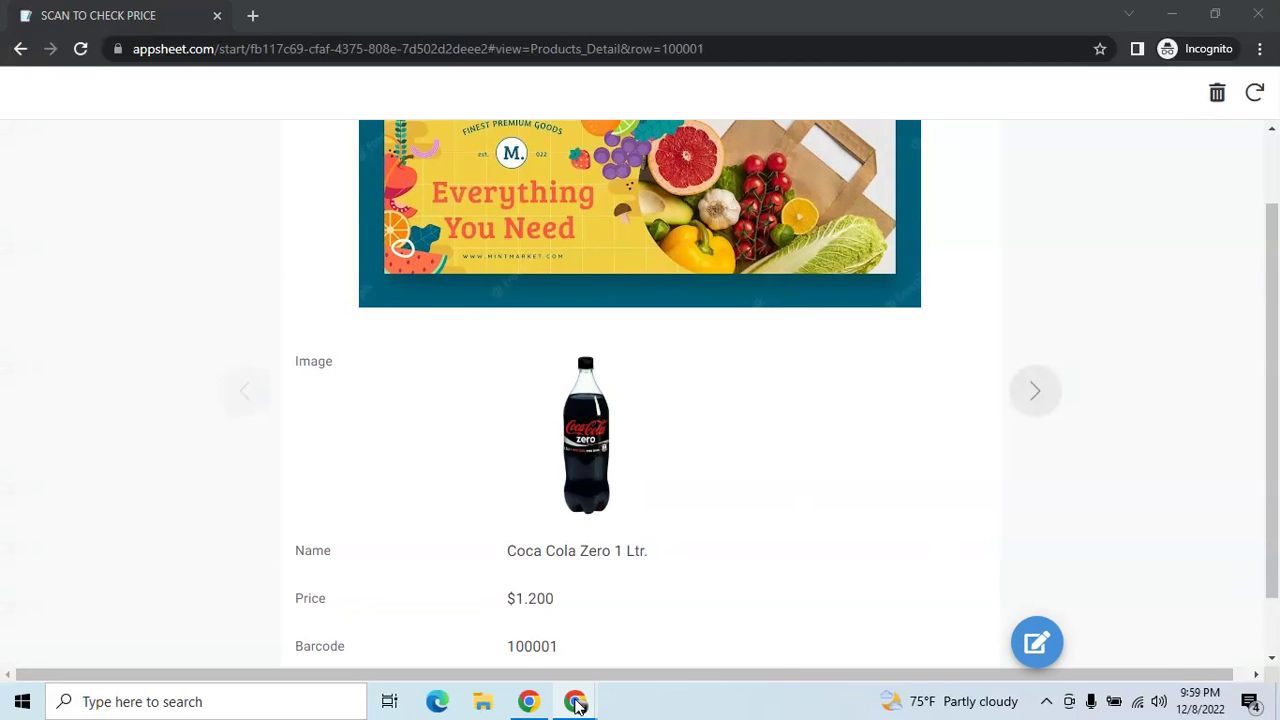
# Step: Switch back to the Pricelist spreadsheet and go to cell F2, the first Product QR Code cell on the Products sheet
pyautogui.moveTo(576, 701)
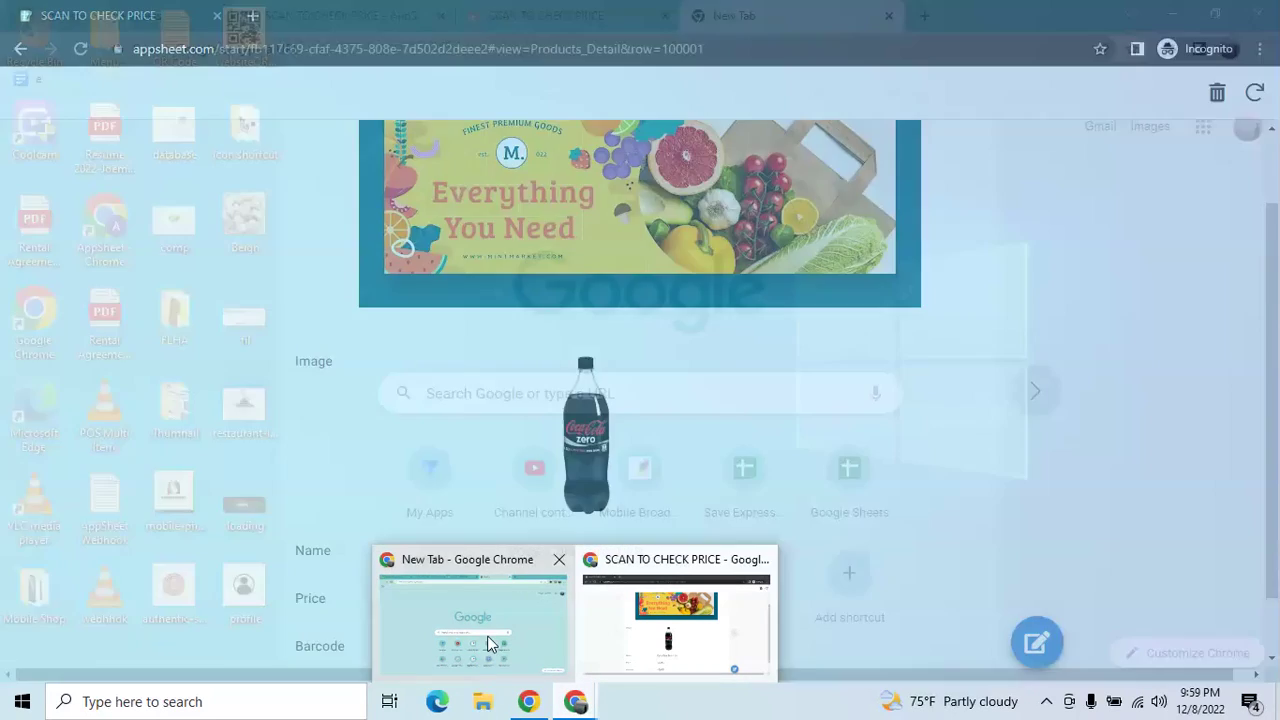
pyautogui.click(486, 640)
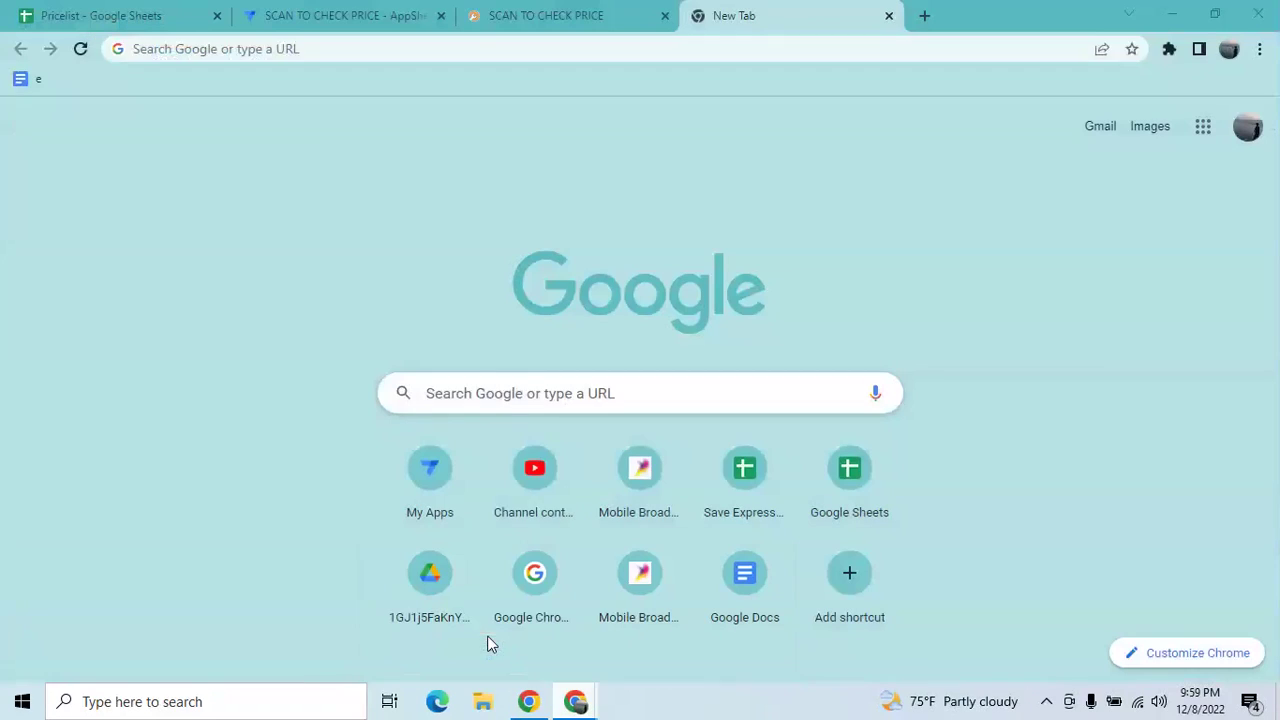
pyautogui.click(67, 9)
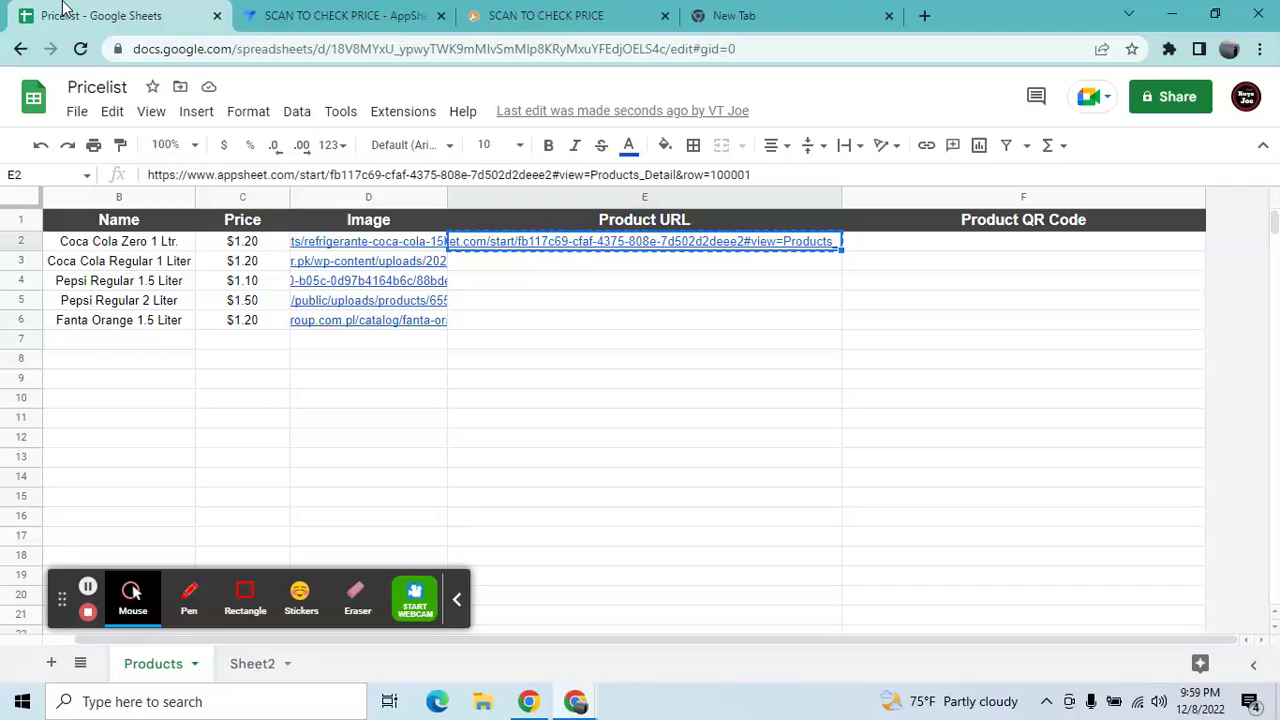
pyautogui.click(570, 422)
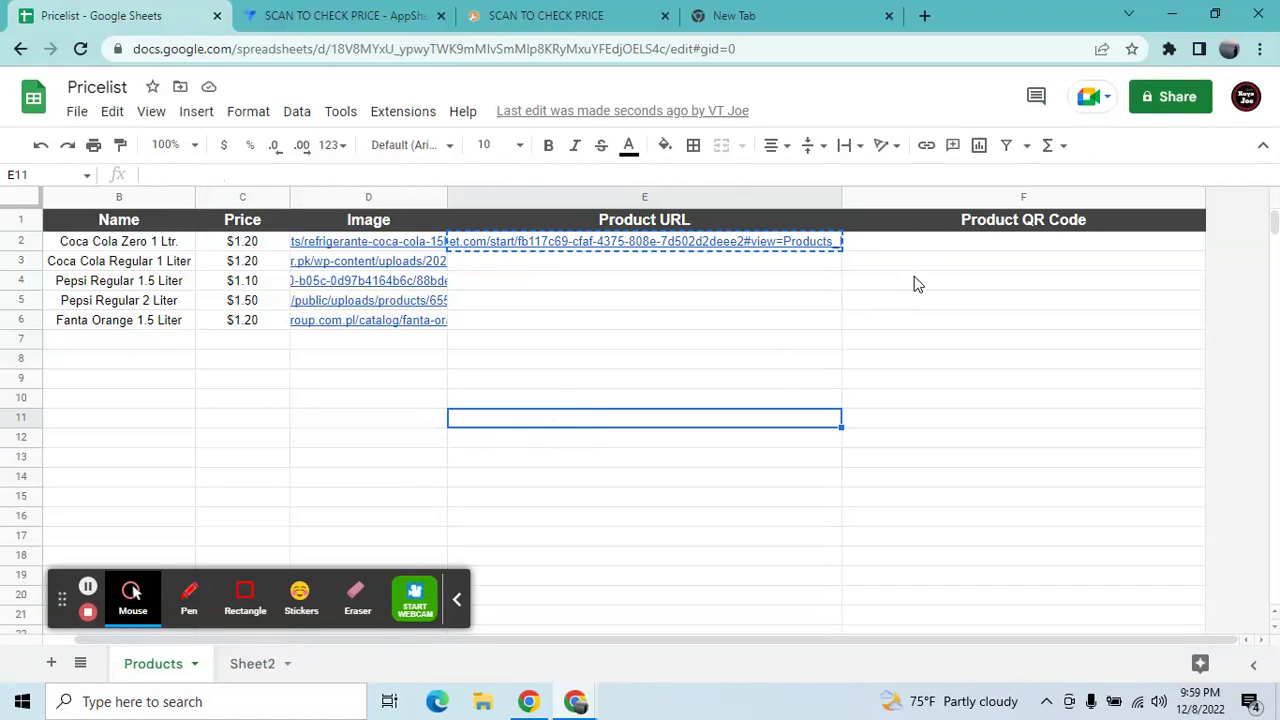
pyautogui.click(914, 249)
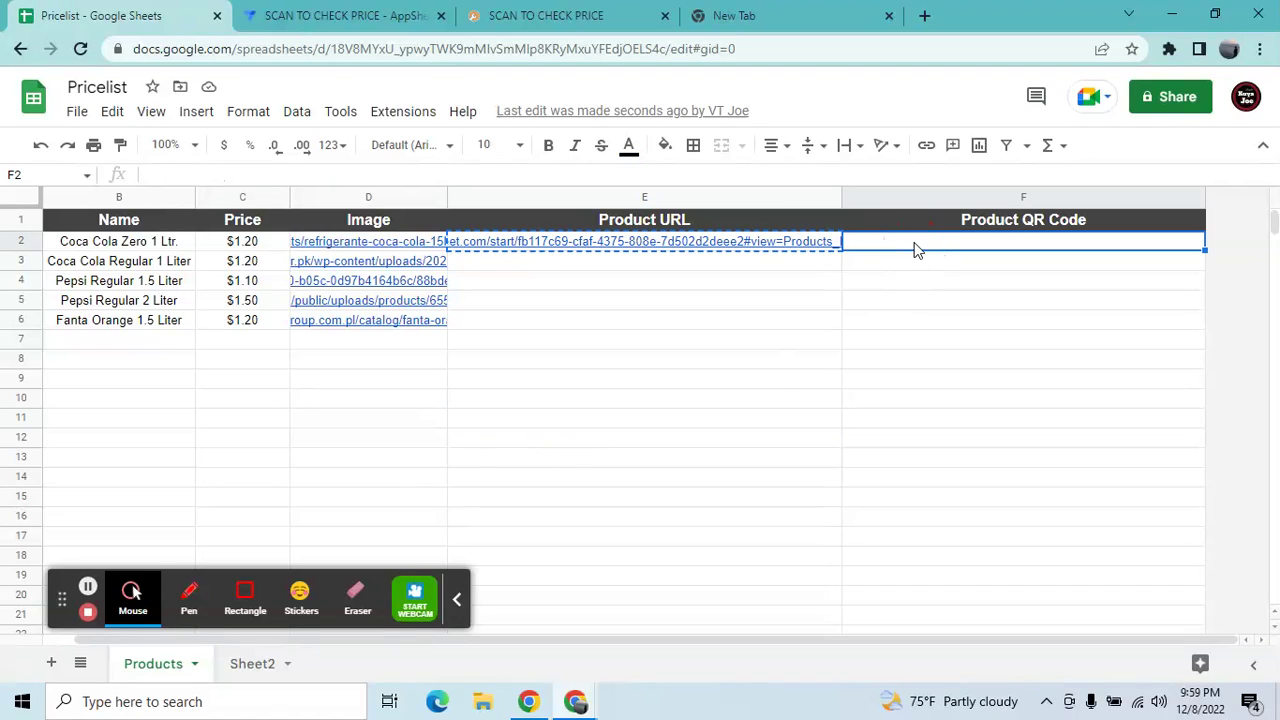
pyautogui.click(458, 599)
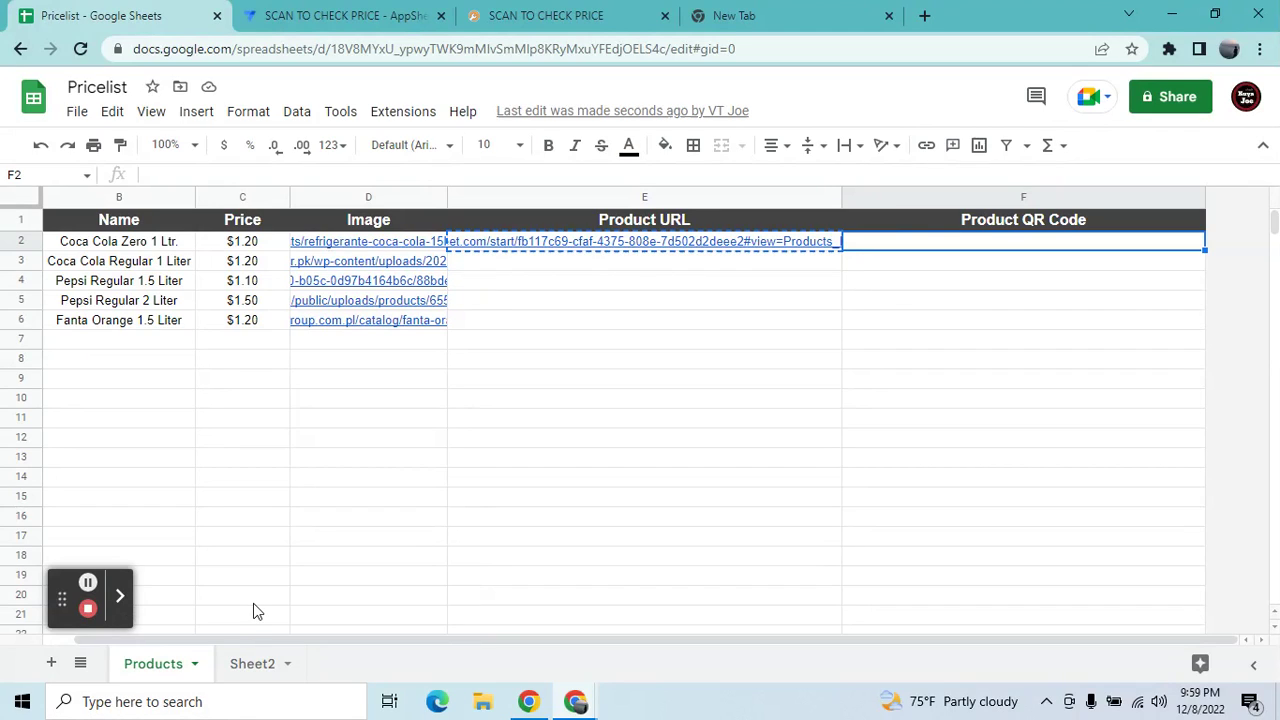
pyautogui.click(965, 279)
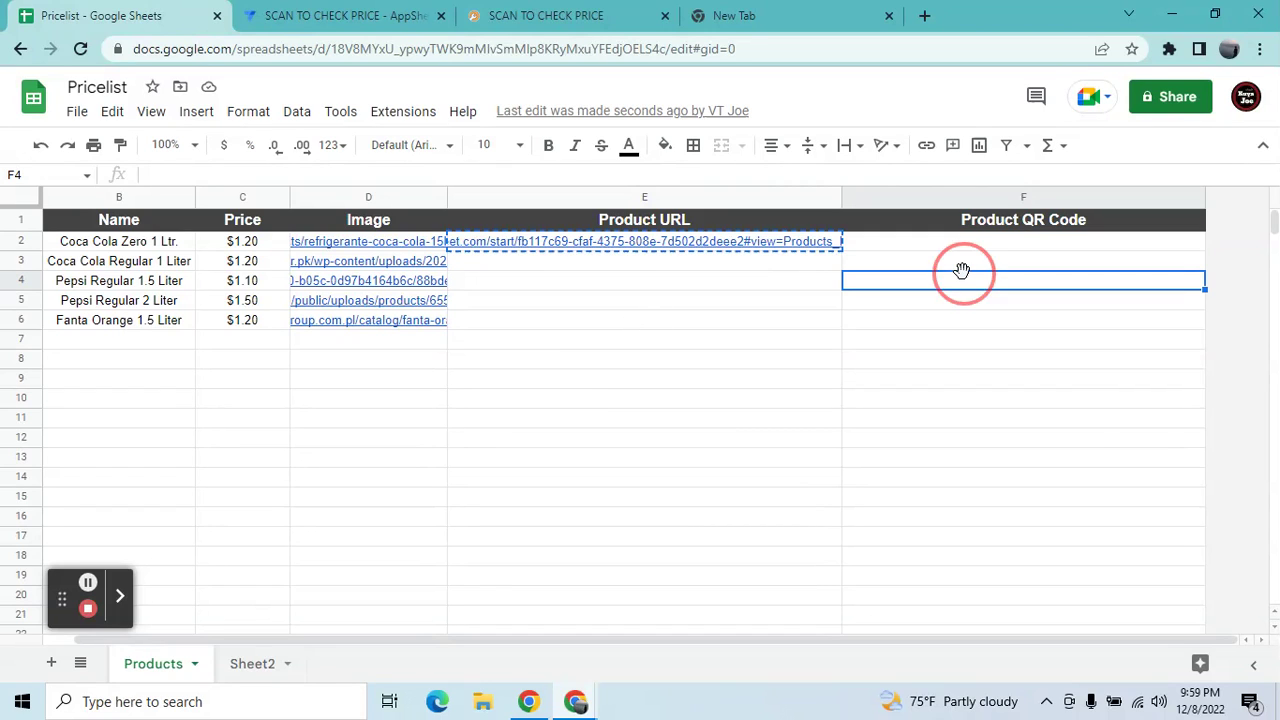
pyautogui.click(962, 251)
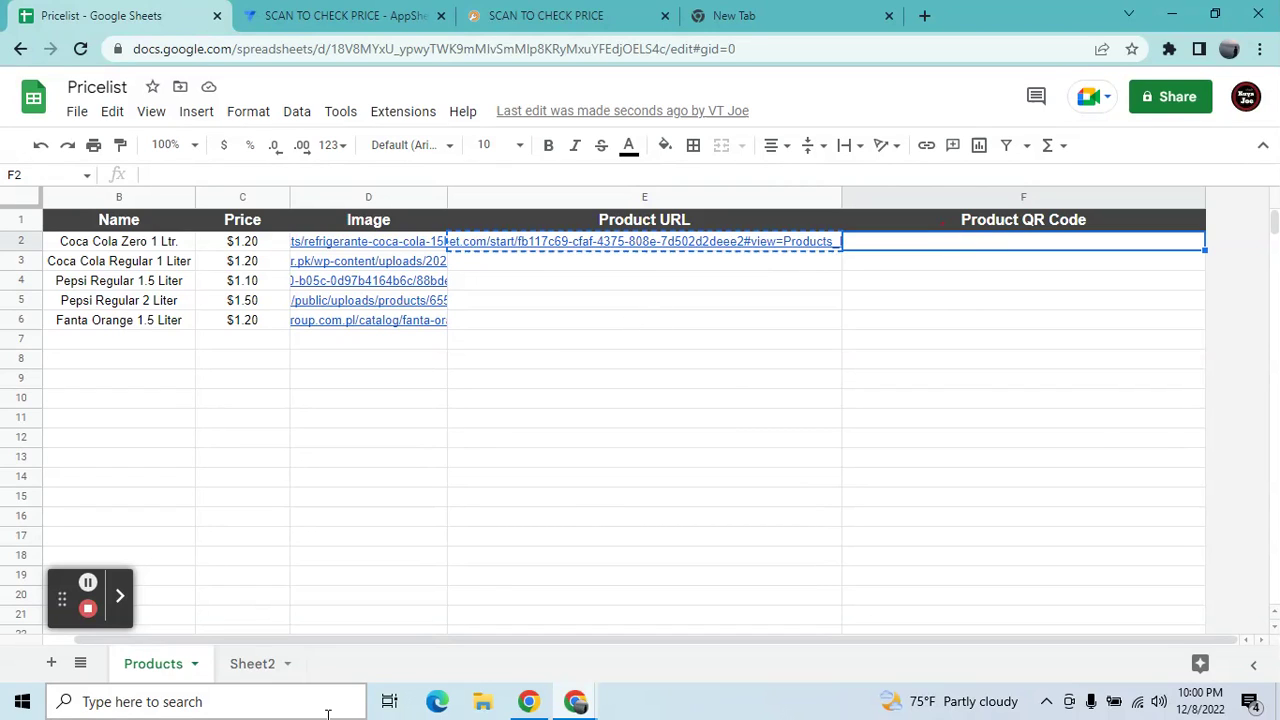
pyautogui.click(254, 666)
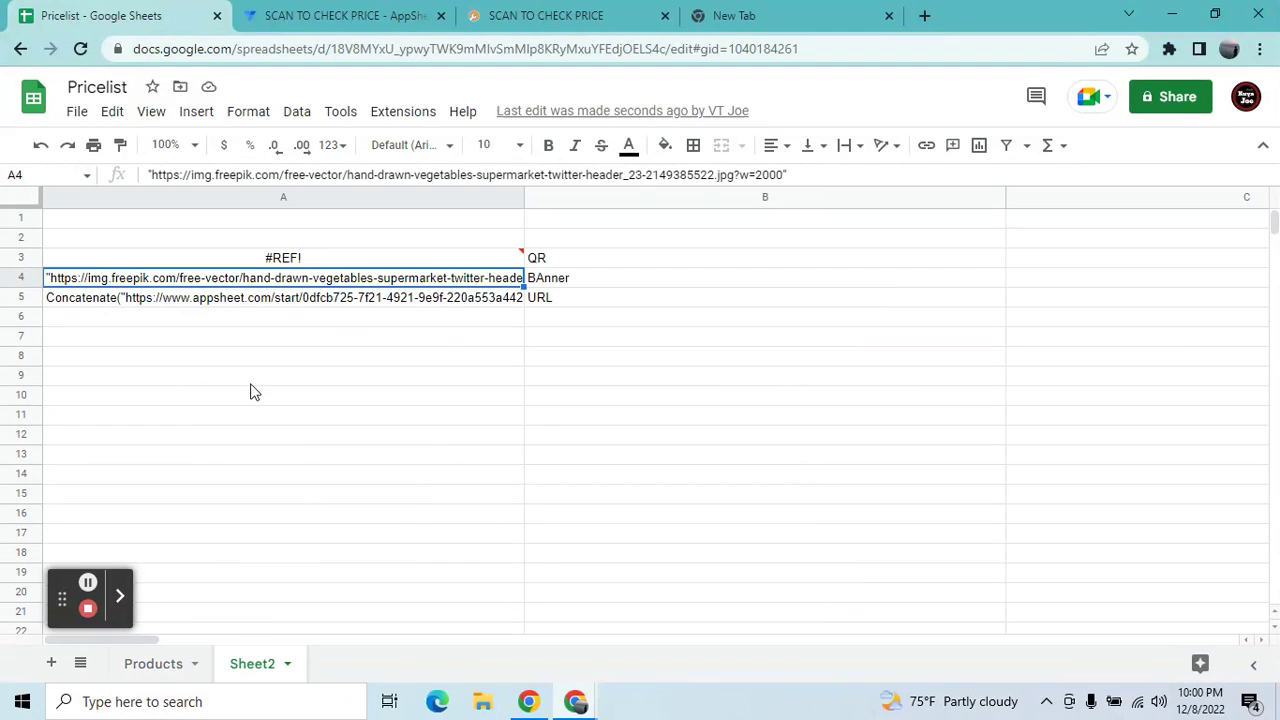
pyautogui.click(229, 296)
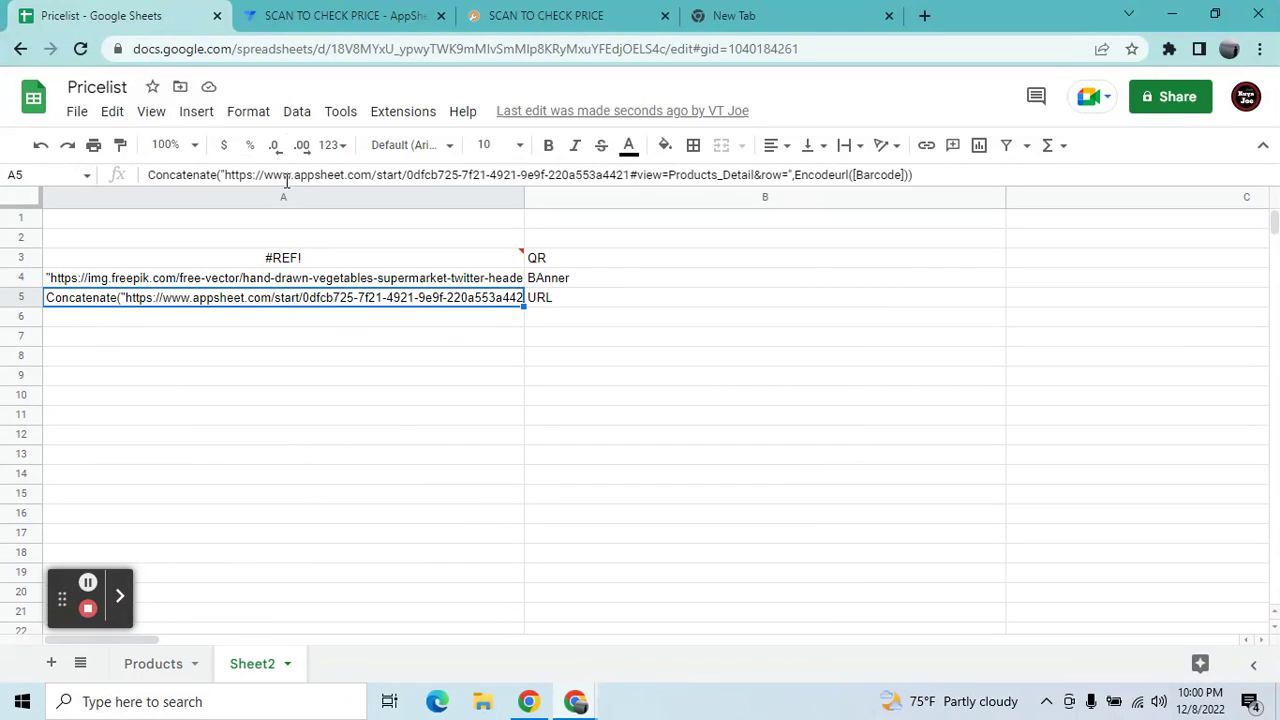
pyautogui.click(286, 177)
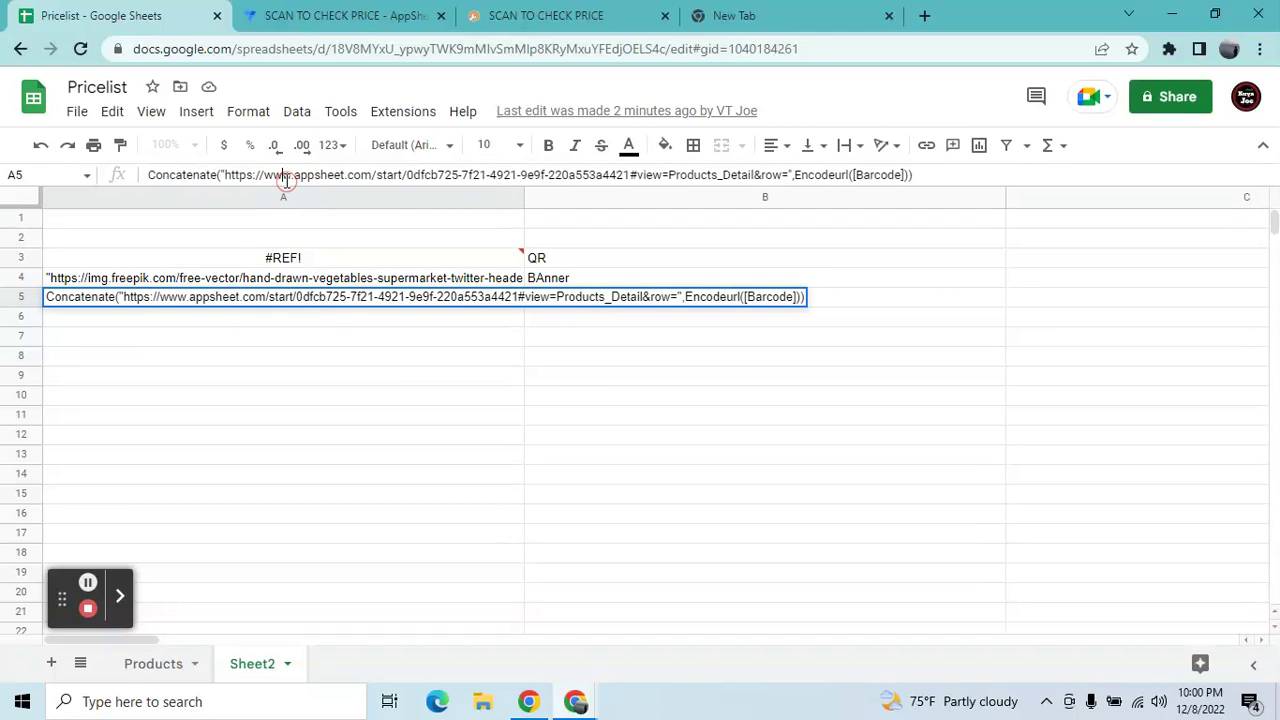
pyautogui.hotkey('ctrl', 'a')
pyautogui.hotkey('ctrl', 'c')
pyautogui.hotkey('ctrl', 'shift', 'pageup')
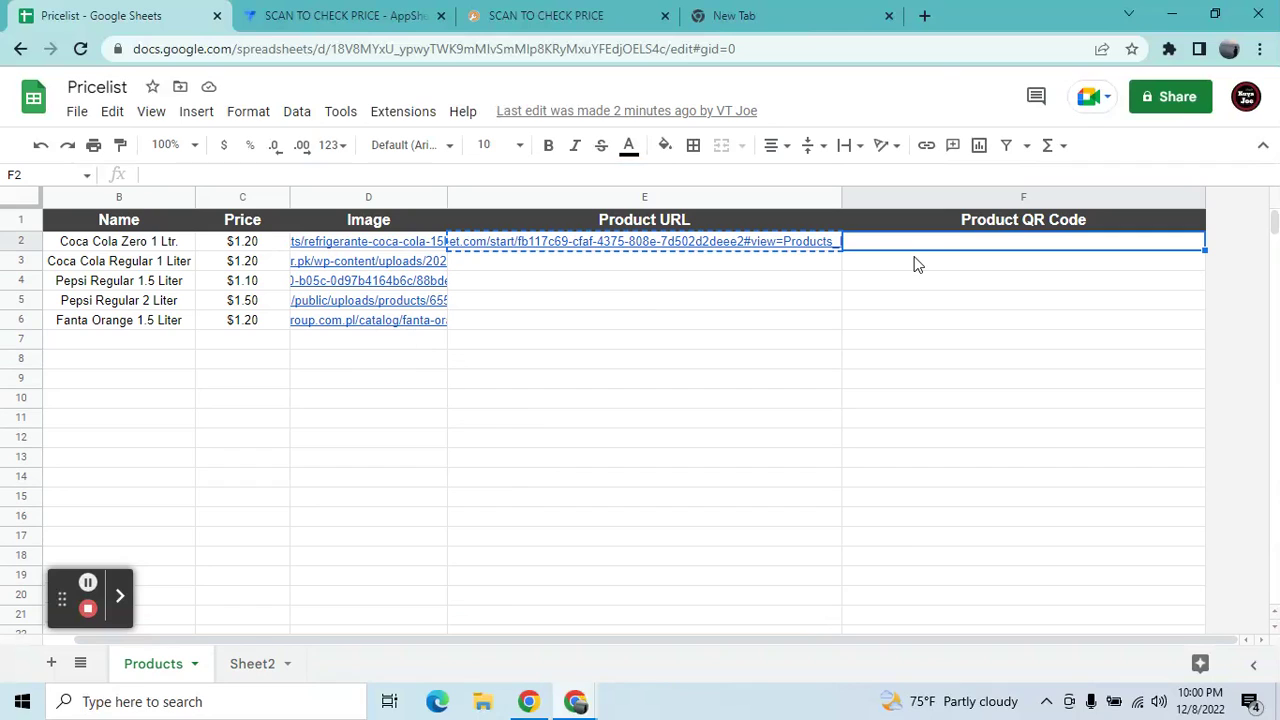
pyautogui.click(533, 175)
pyautogui.hotkey('ctrl', 'v')
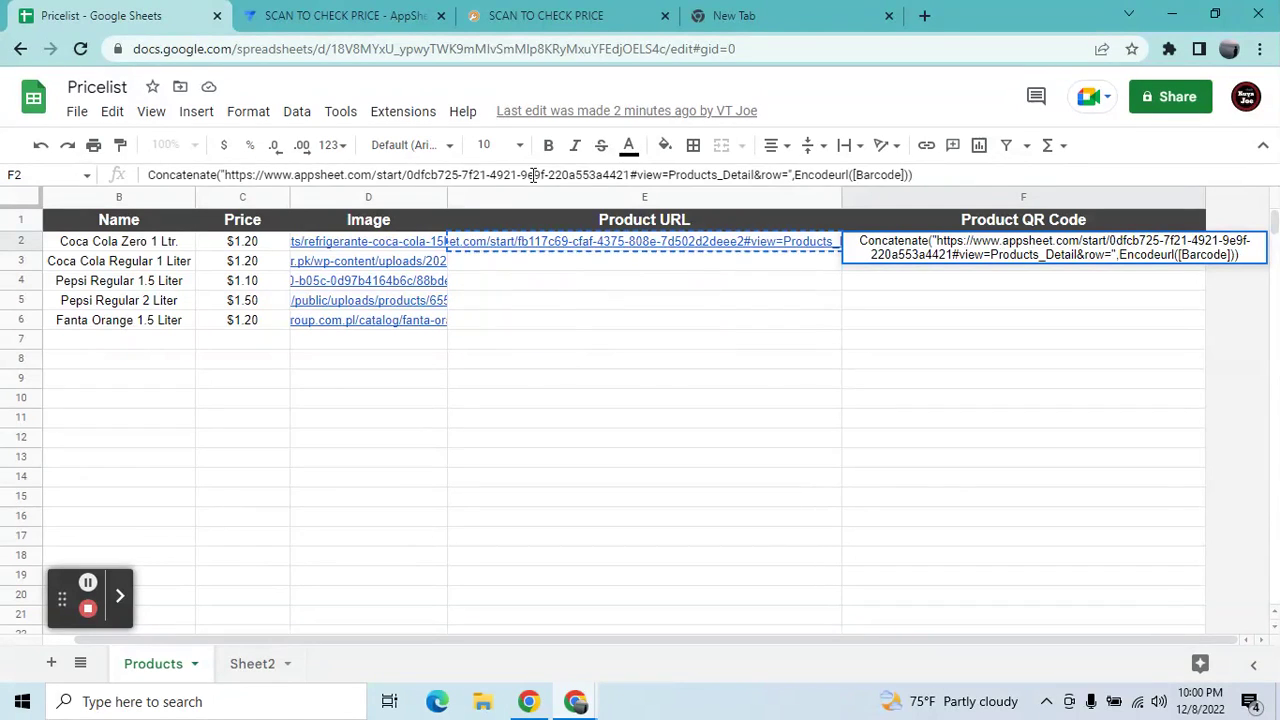
pyautogui.hotkey('ctrl', 'a')
pyautogui.press('BackSpace')
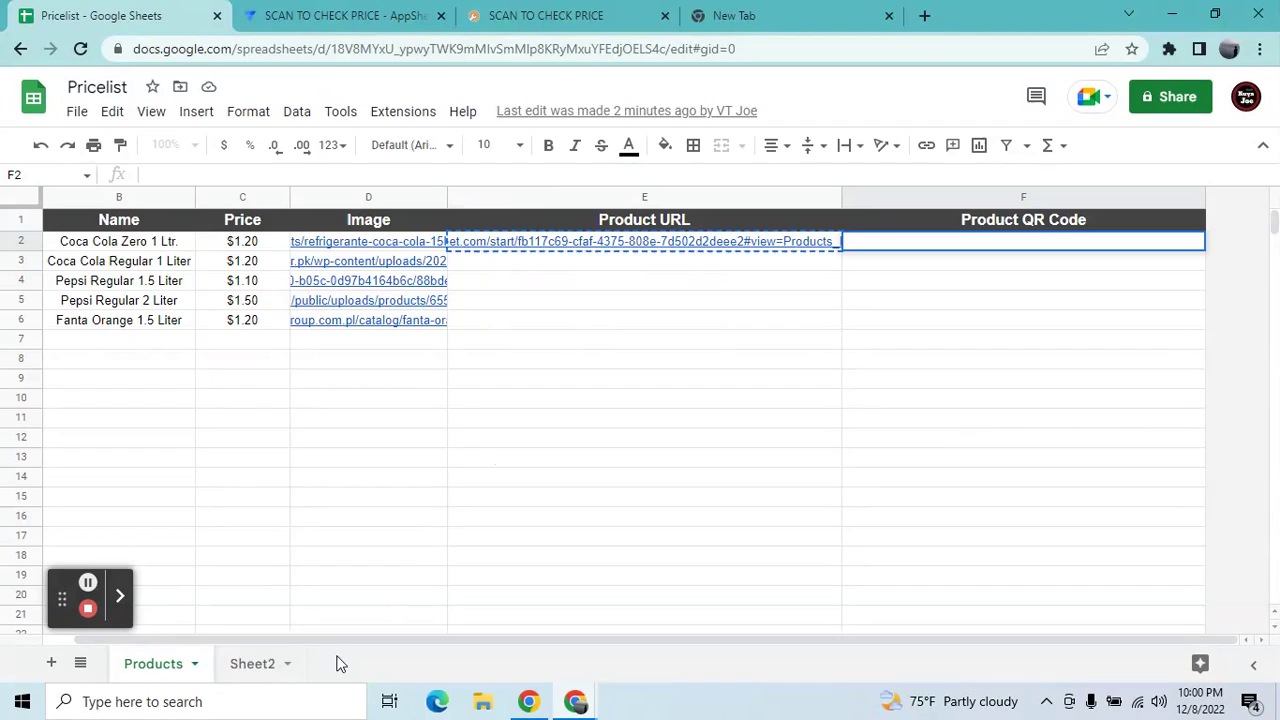
# Step: Copy the QR Concatenate formula from Sheet2 cell A3 and paste it into Product QR Code cell F2 on the Products sheet
pyautogui.click(257, 674)
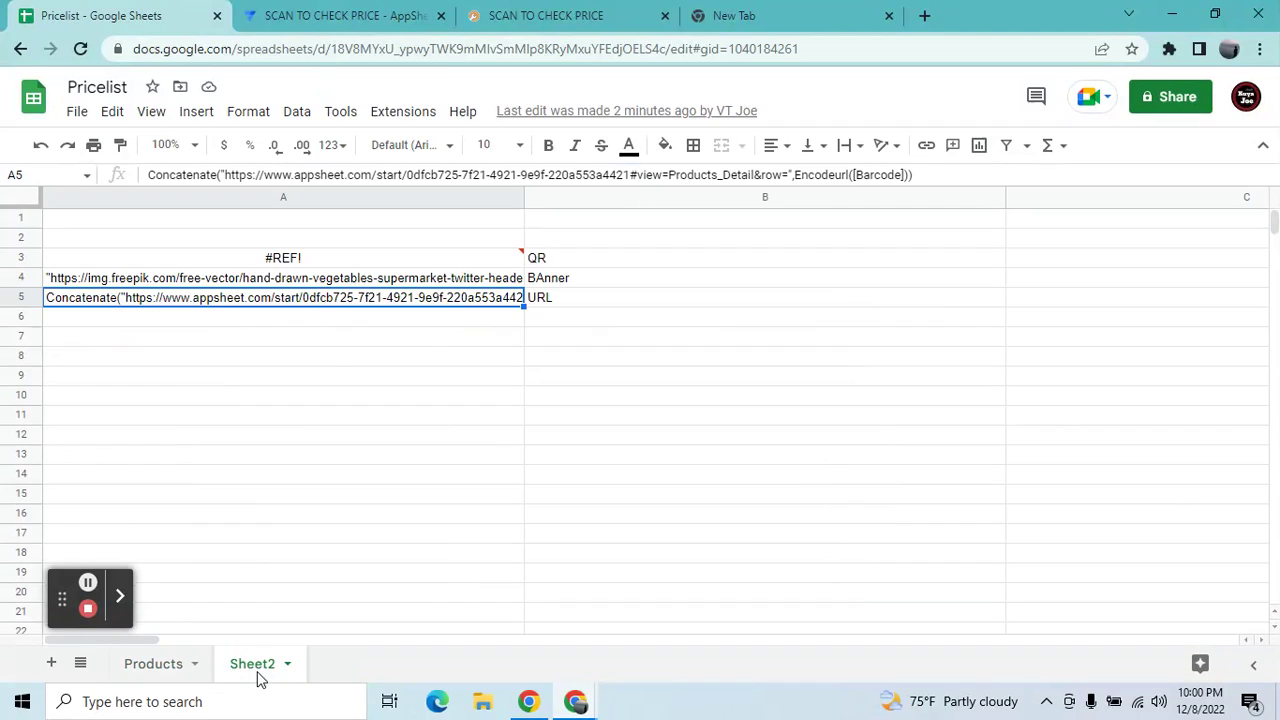
pyautogui.click(333, 260)
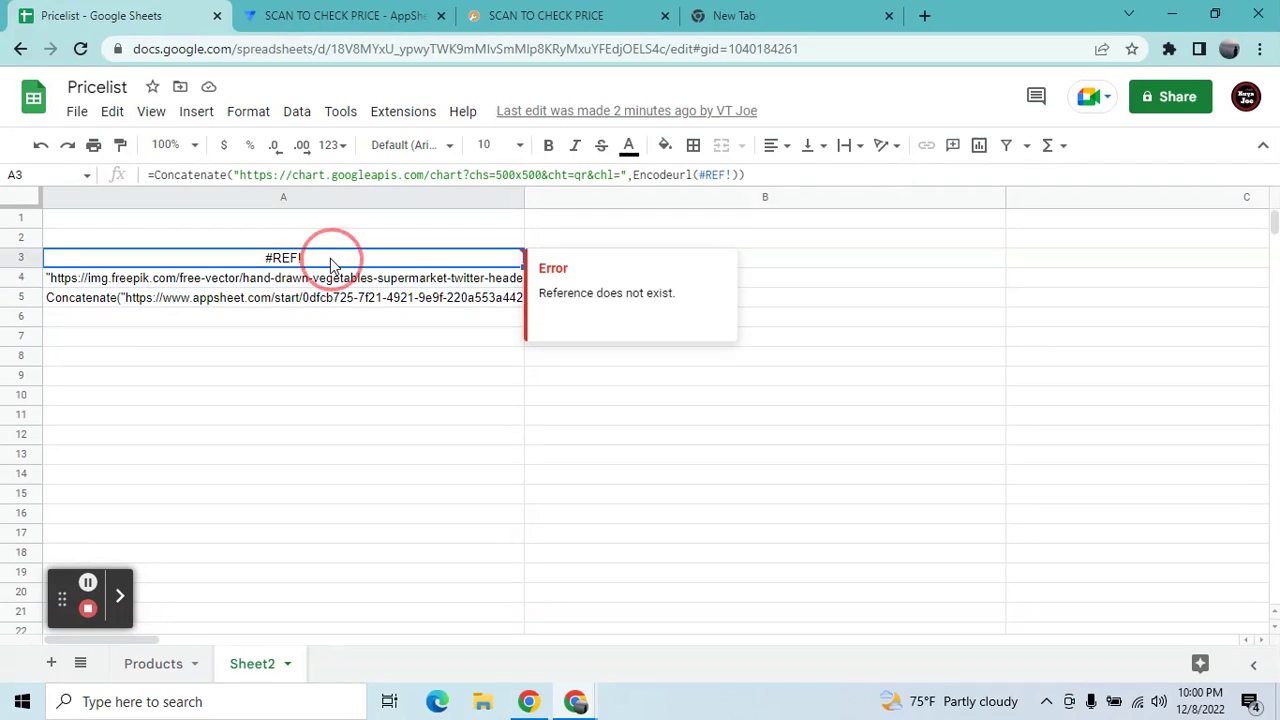
pyautogui.click(346, 176)
pyautogui.hotkey('ctrl', 'a')
pyautogui.hotkey('ctrl', 'c')
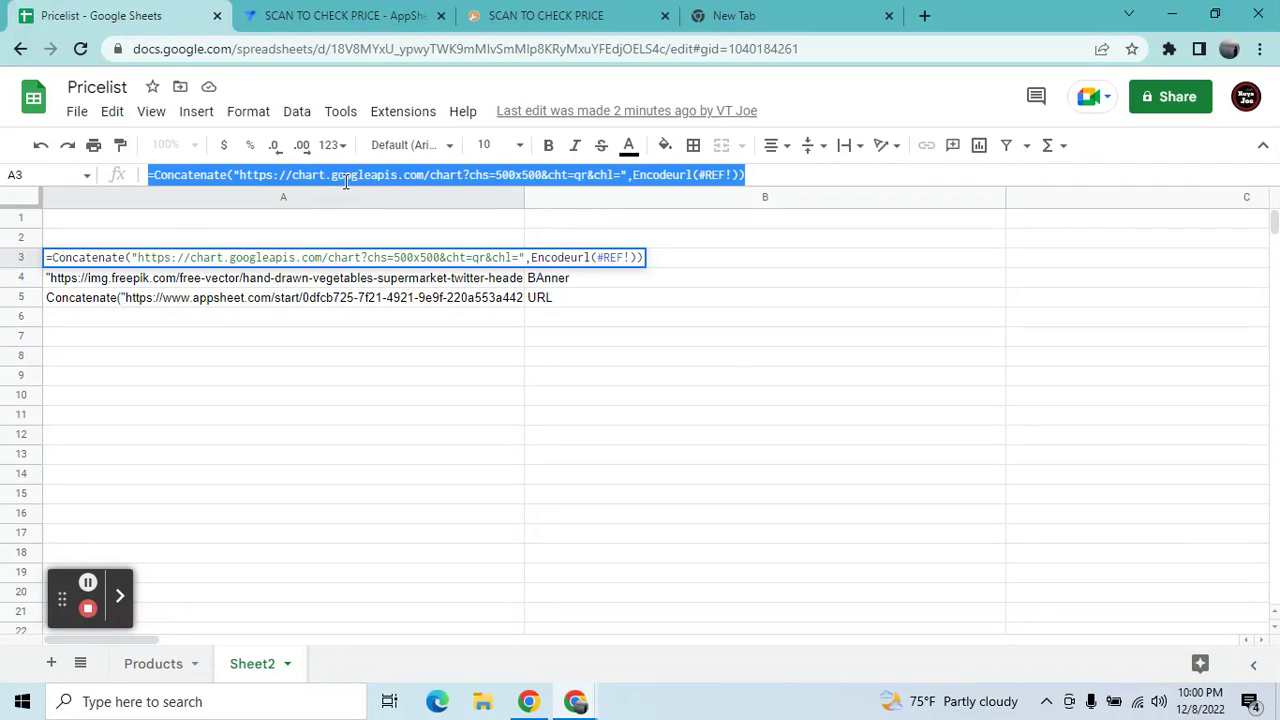
pyautogui.click(145, 664)
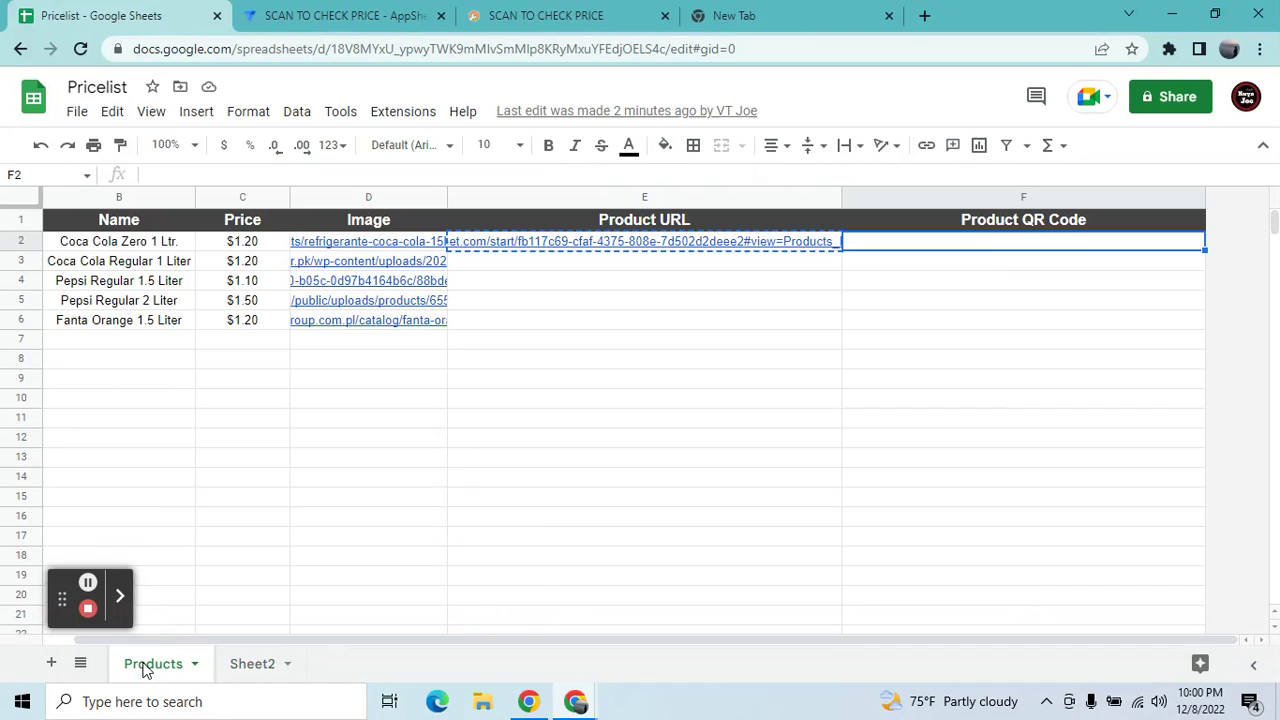
pyautogui.click(816, 177)
pyautogui.hotkey('ctrl', 'v')
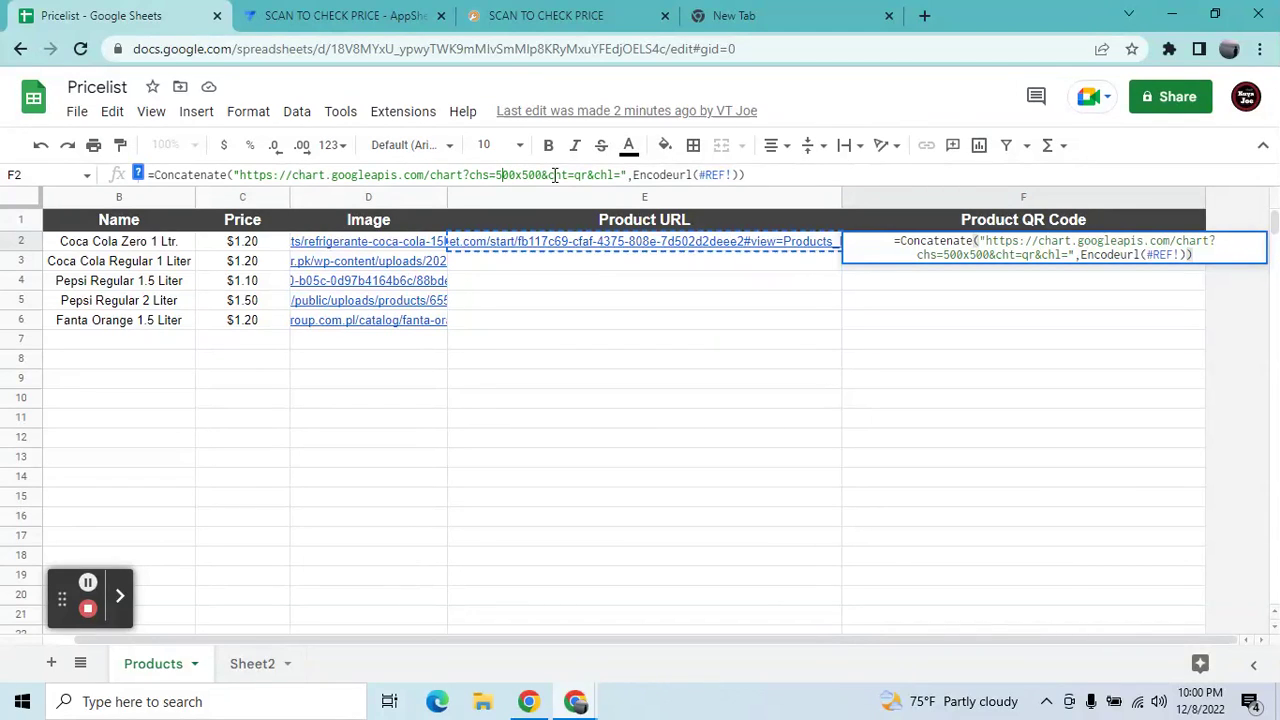
# Step: Replace the #REF! argument of the QR formula's Encodeurl function with E2, the product URL cell, and enter the formula
pyautogui.click(757, 176)
pyautogui.press('BackSpace')
pyautogui.press('BackSpace')
pyautogui.press('BackSpace')
pyautogui.press('BackSpace')
pyautogui.press('BackSpace')
pyautogui.press('BackSpace')
pyautogui.press('BackSpace')
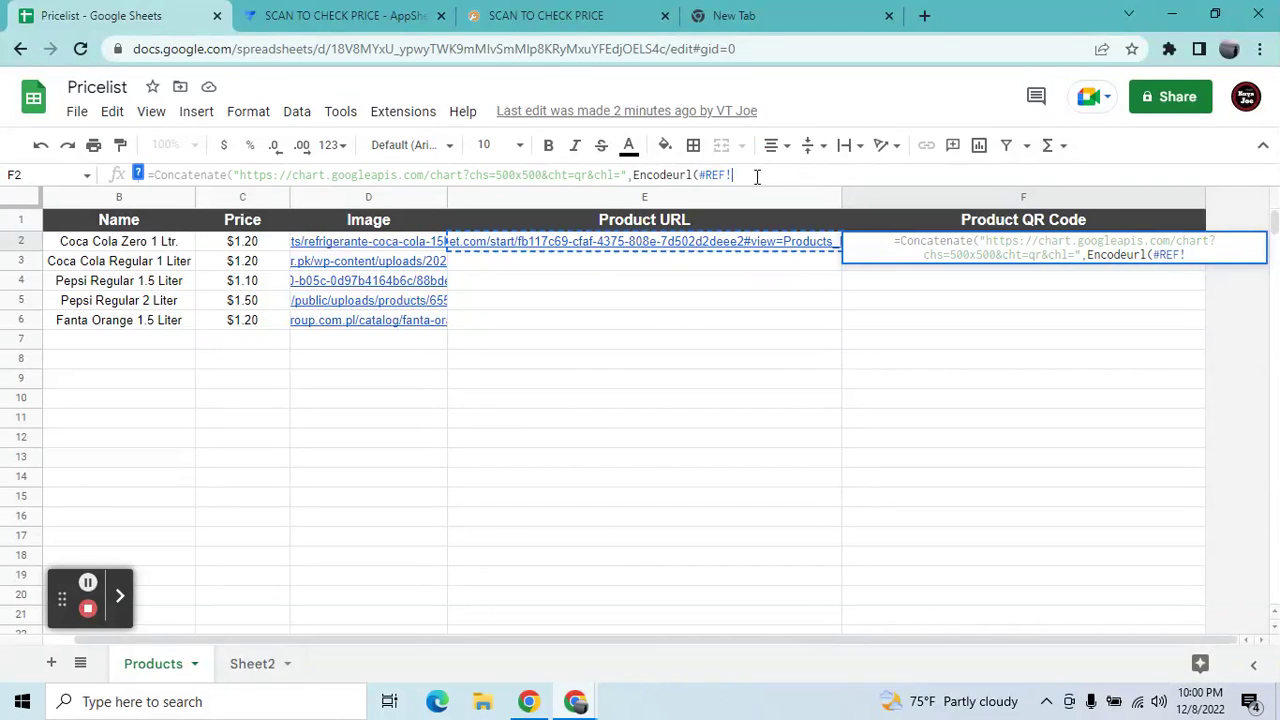
pyautogui.click(489, 246)
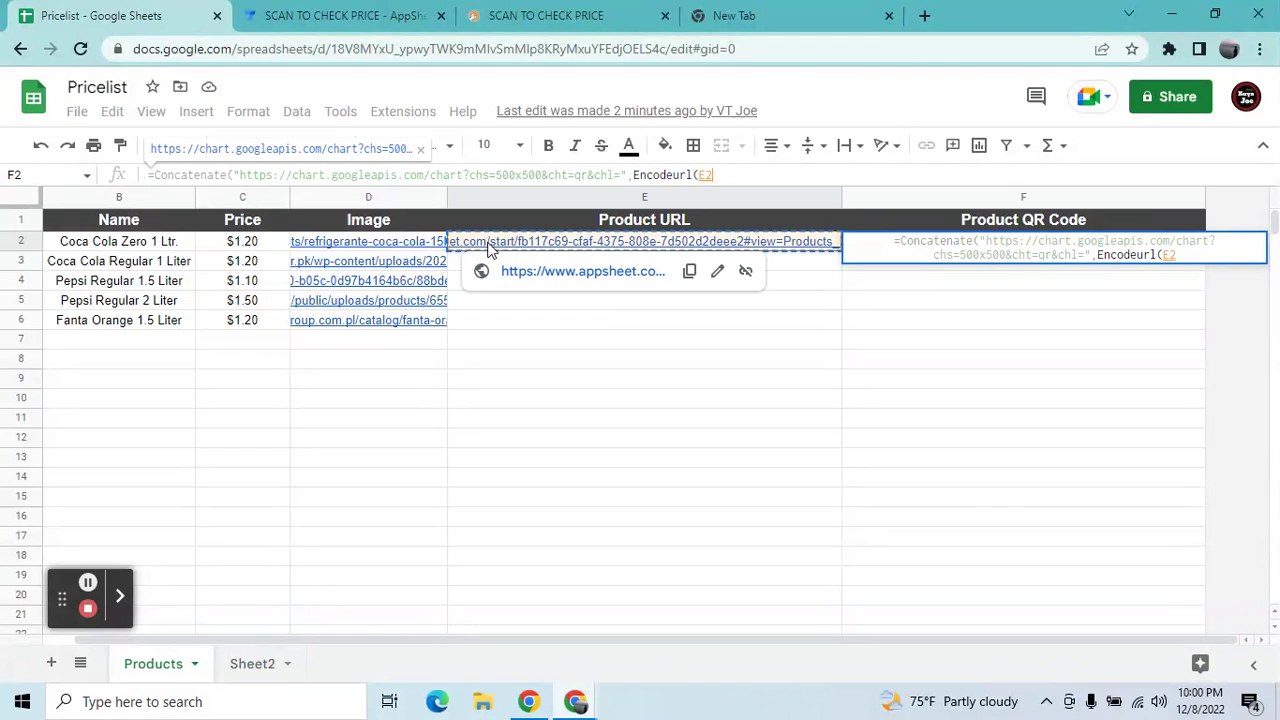
pyautogui.write(')')
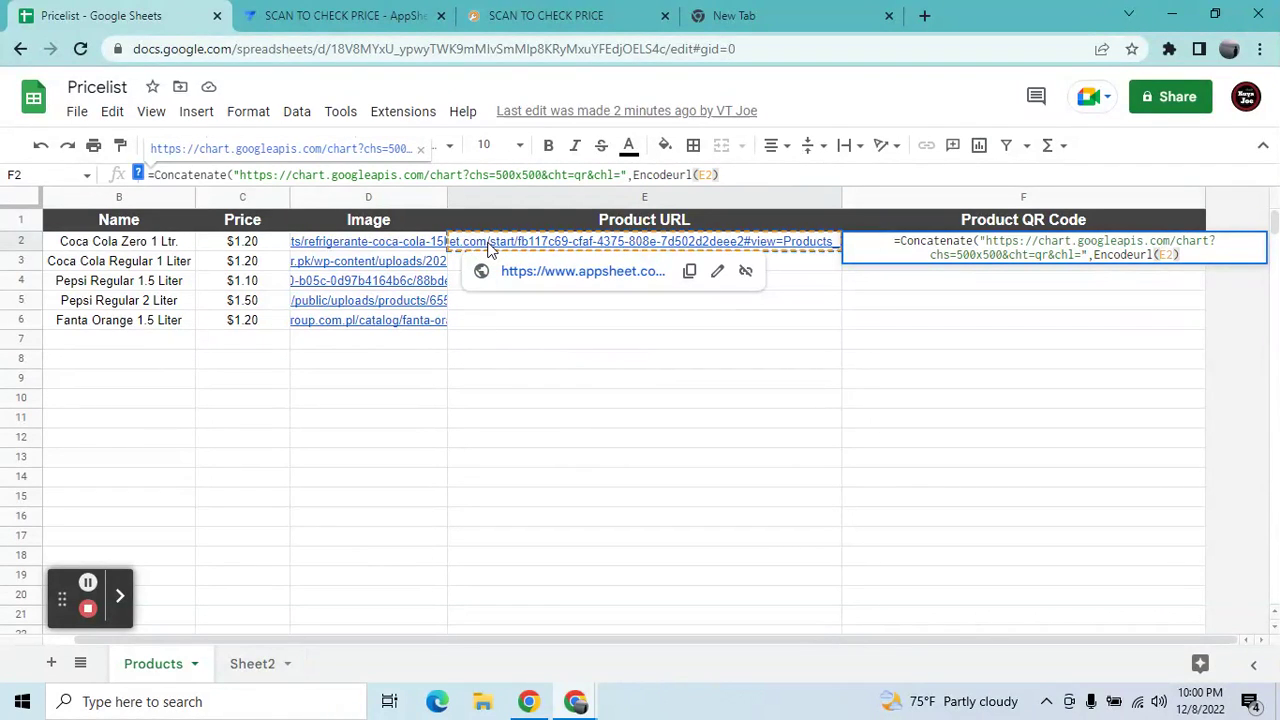
pyautogui.press('Return')
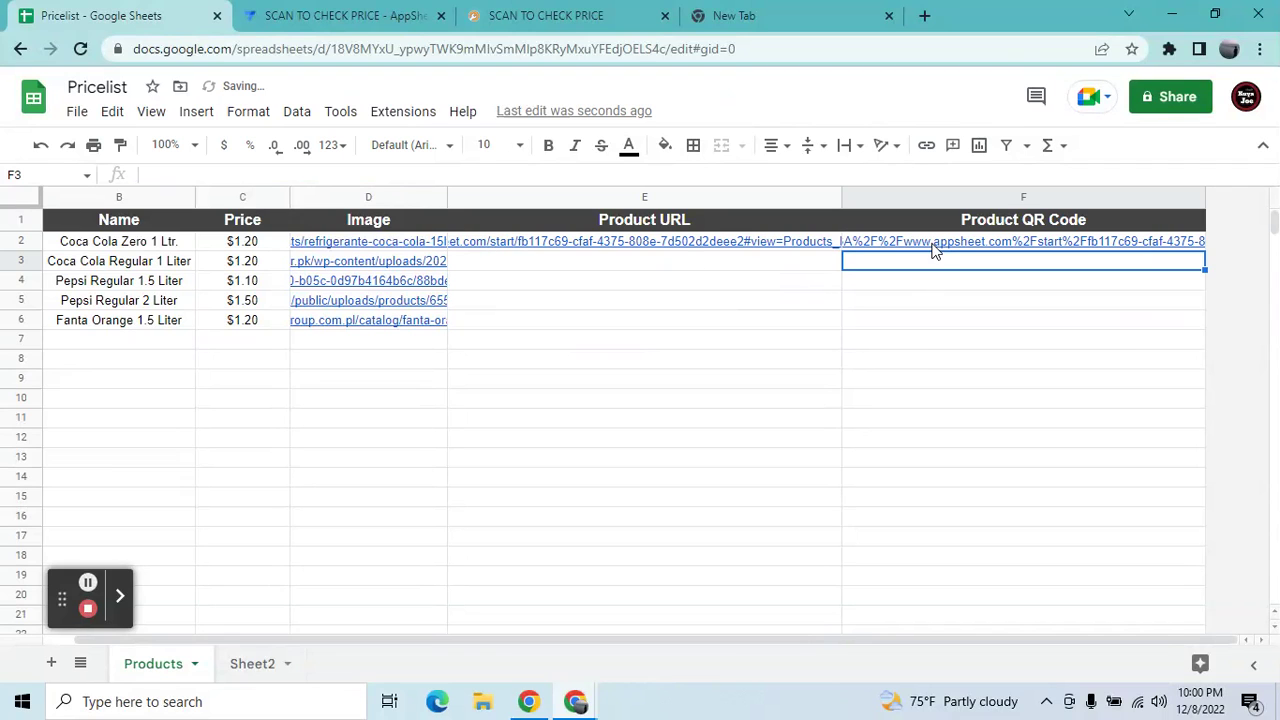
# Step: Open the QR code link from cell F2 in the blank browser tab to view it, and return to the Pricelist spreadsheet
pyautogui.click(932, 246)
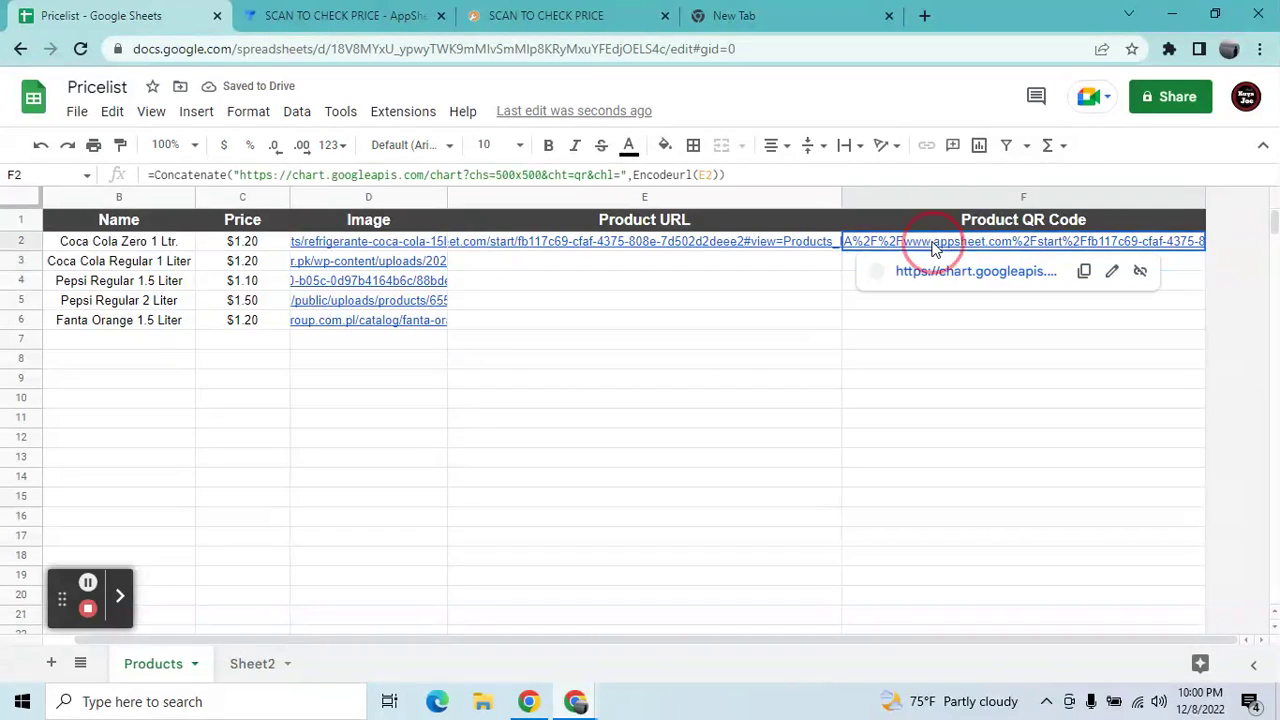
pyautogui.click(824, 12)
pyautogui.click(768, 47)
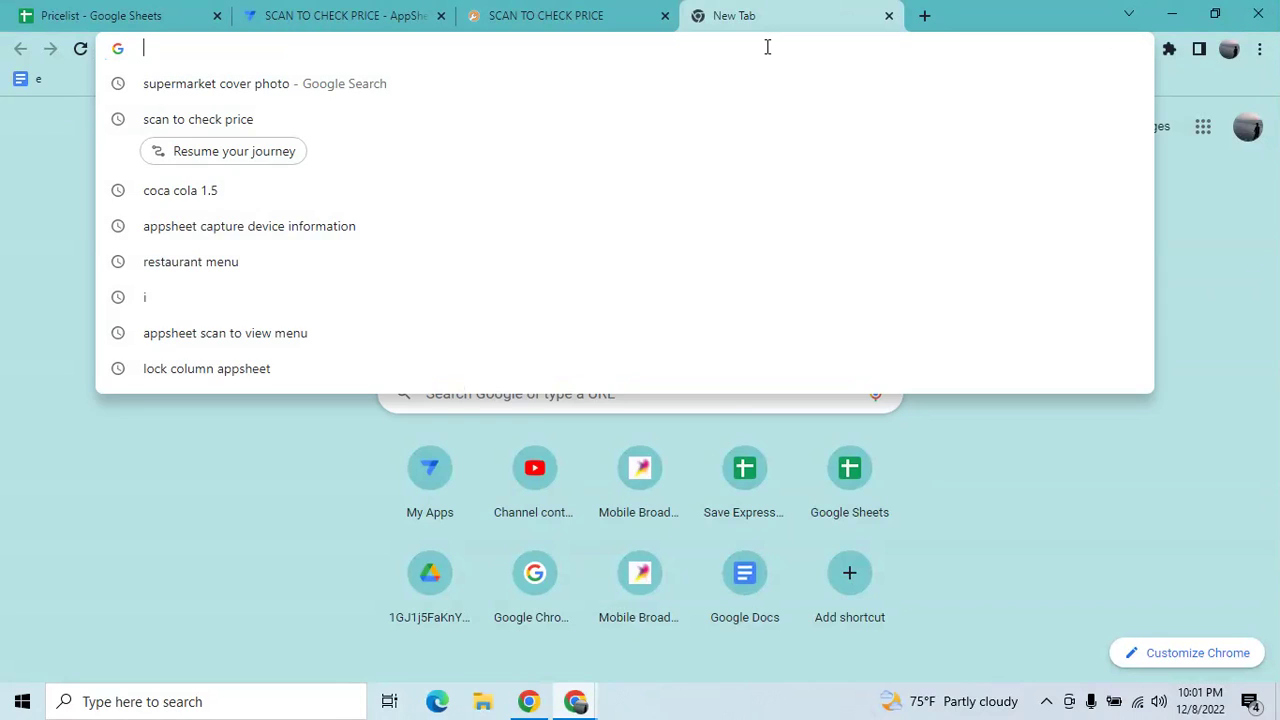
pyautogui.write('https://chart.googleapis.com/chart?chs=500x500&cht=qr&chl=https%3A%2F%2Fwww.appsheet.com%2Fstart%2Ffb117c69-cfaf-4375-808e-7d502d2deee2%23view%3DProducts_Detail%26row%3D100001')
pyautogui.press('Return')
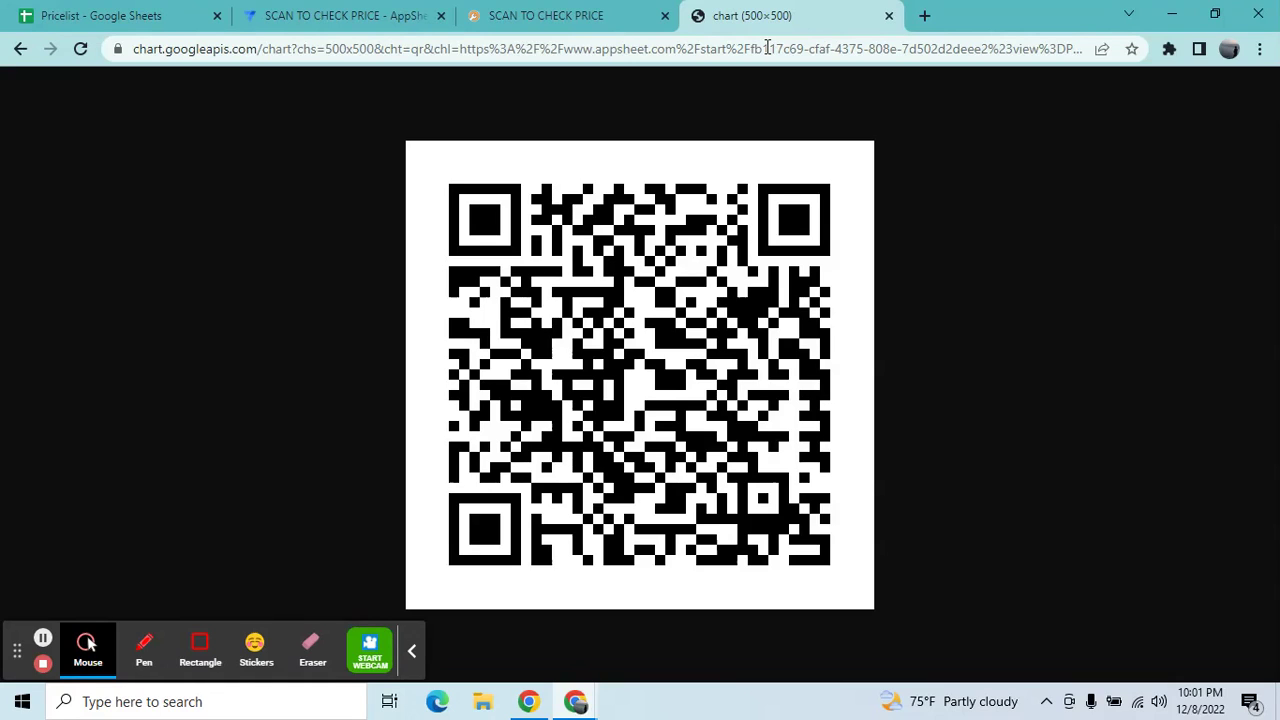
pyautogui.click(110, 15)
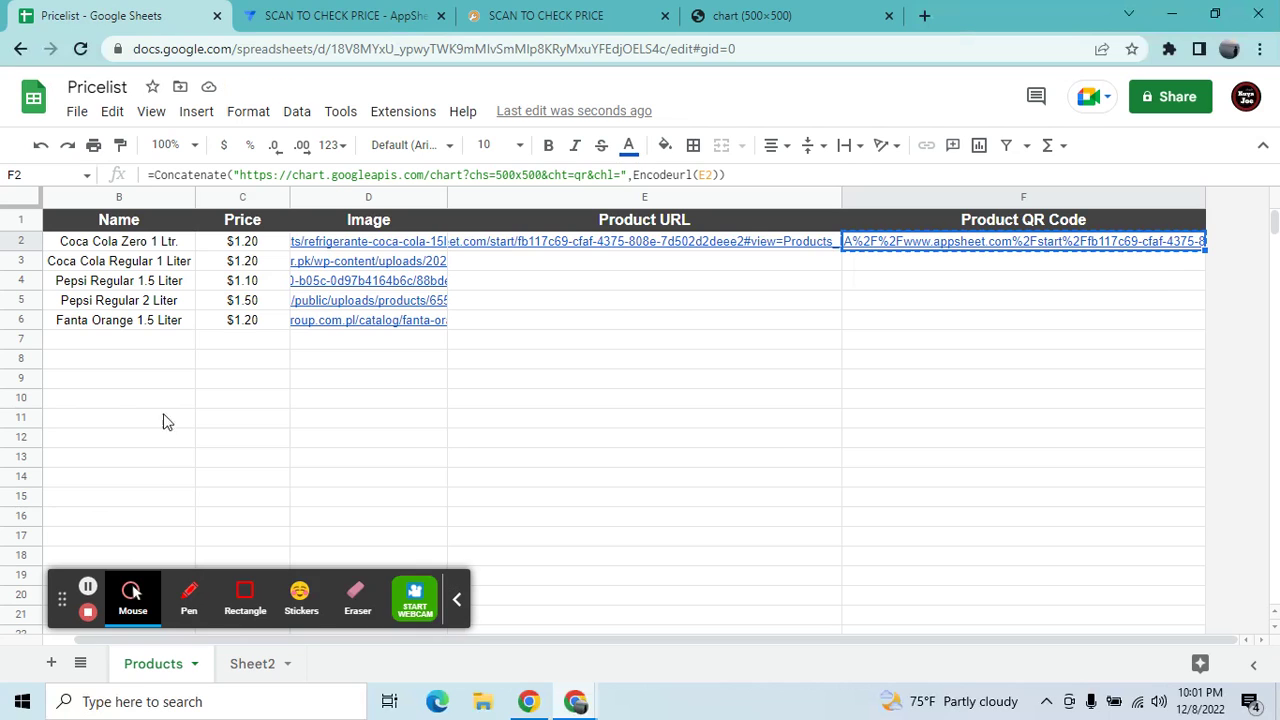
# Step: View the Coca Cola Zero 1 Ltr. detail page in the incognito window, and return to Product URL cell E3 in the Pricelist spreadsheet
pyautogui.click(140, 243)
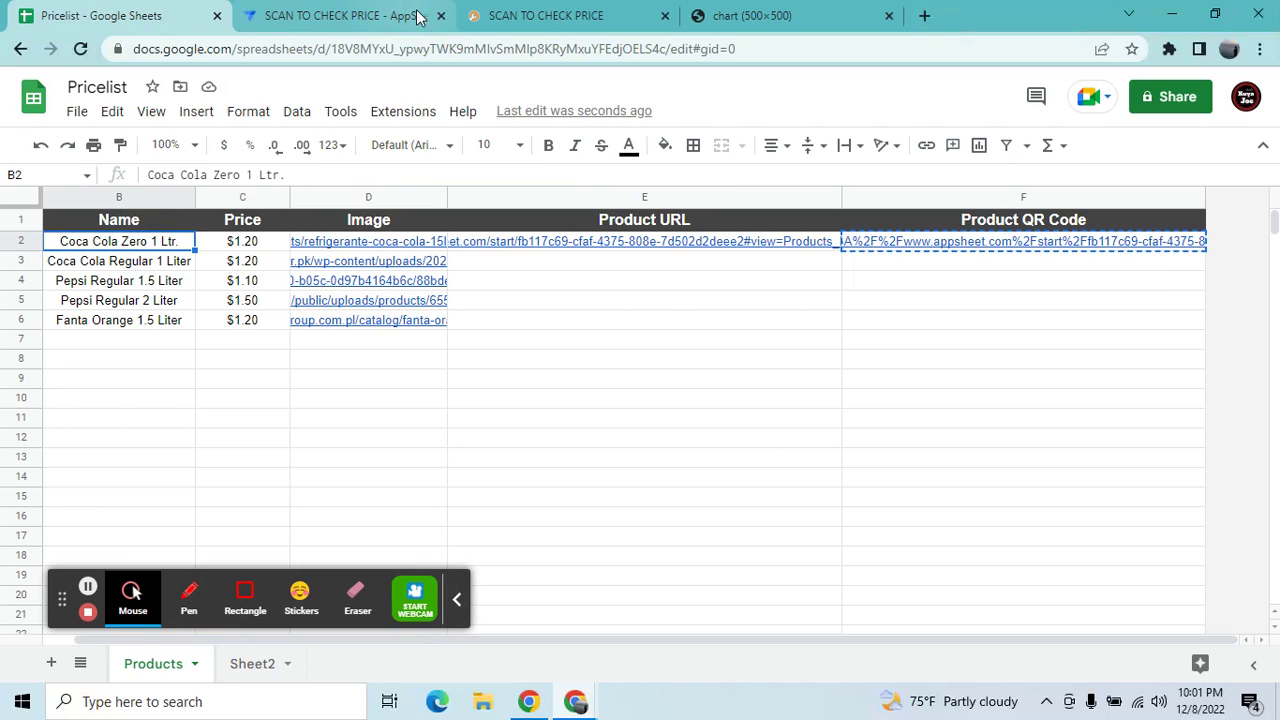
pyautogui.moveTo(578, 700)
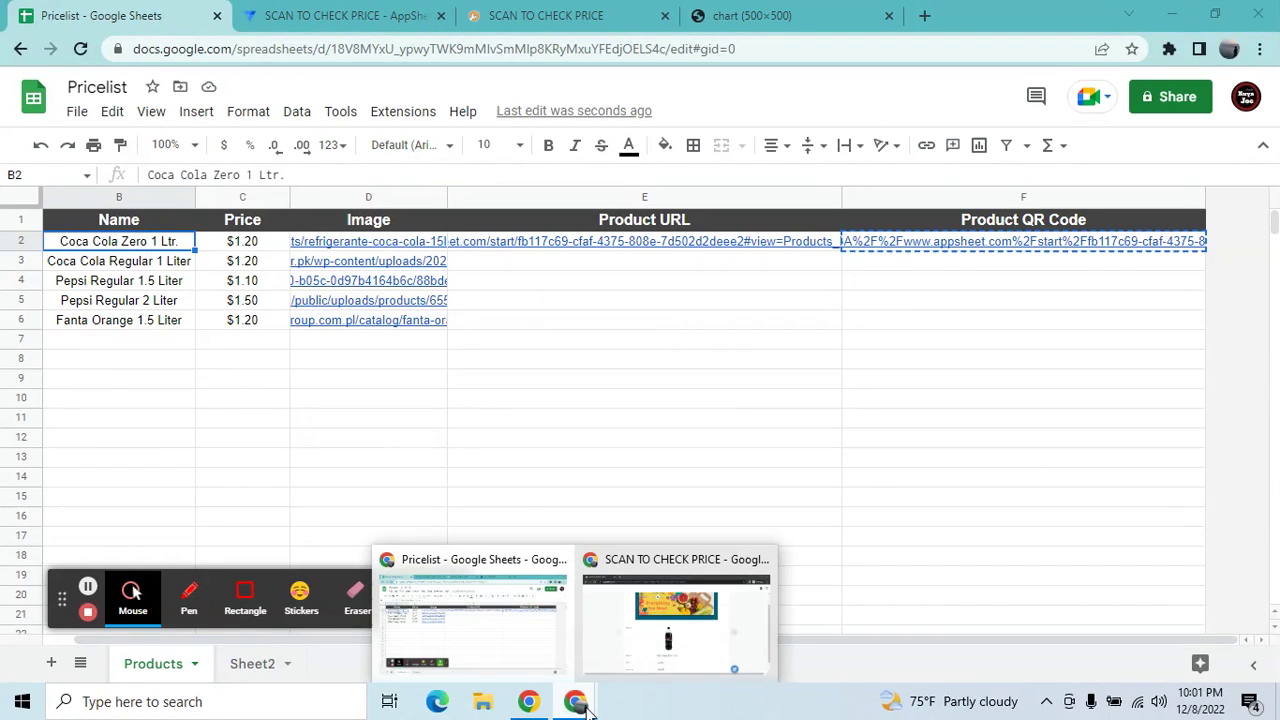
pyautogui.click(688, 585)
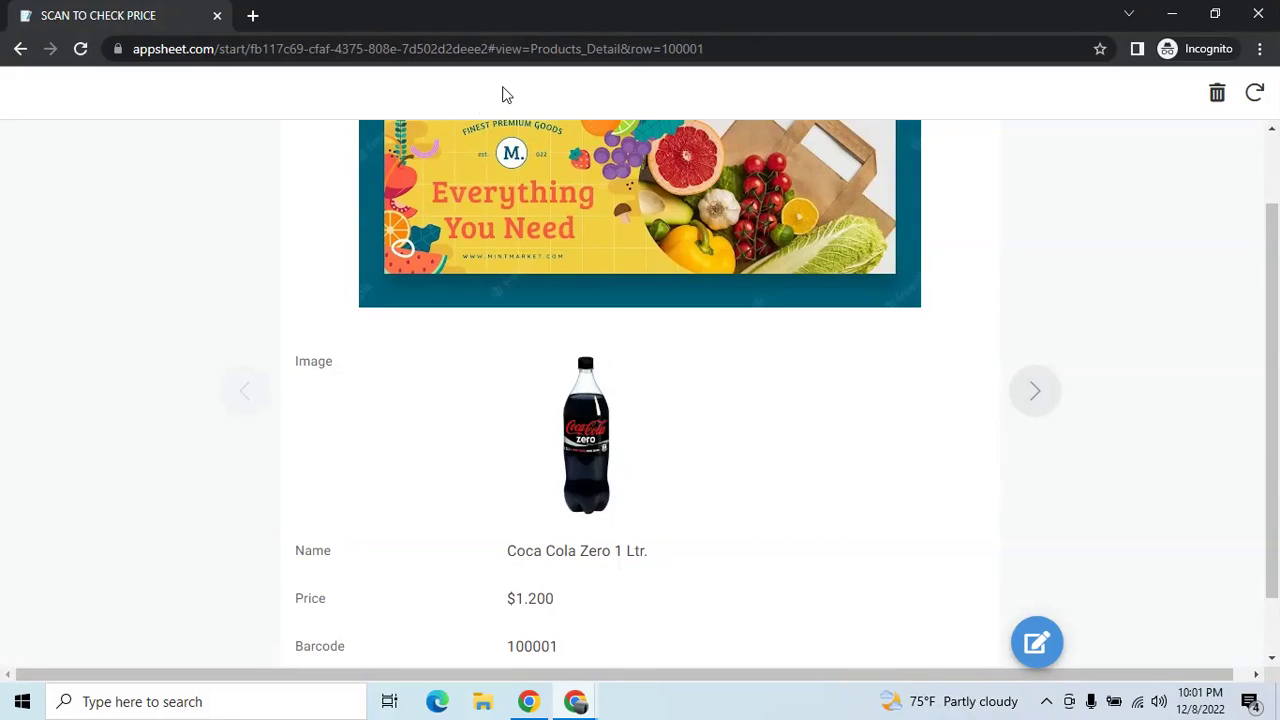
pyautogui.click(527, 704)
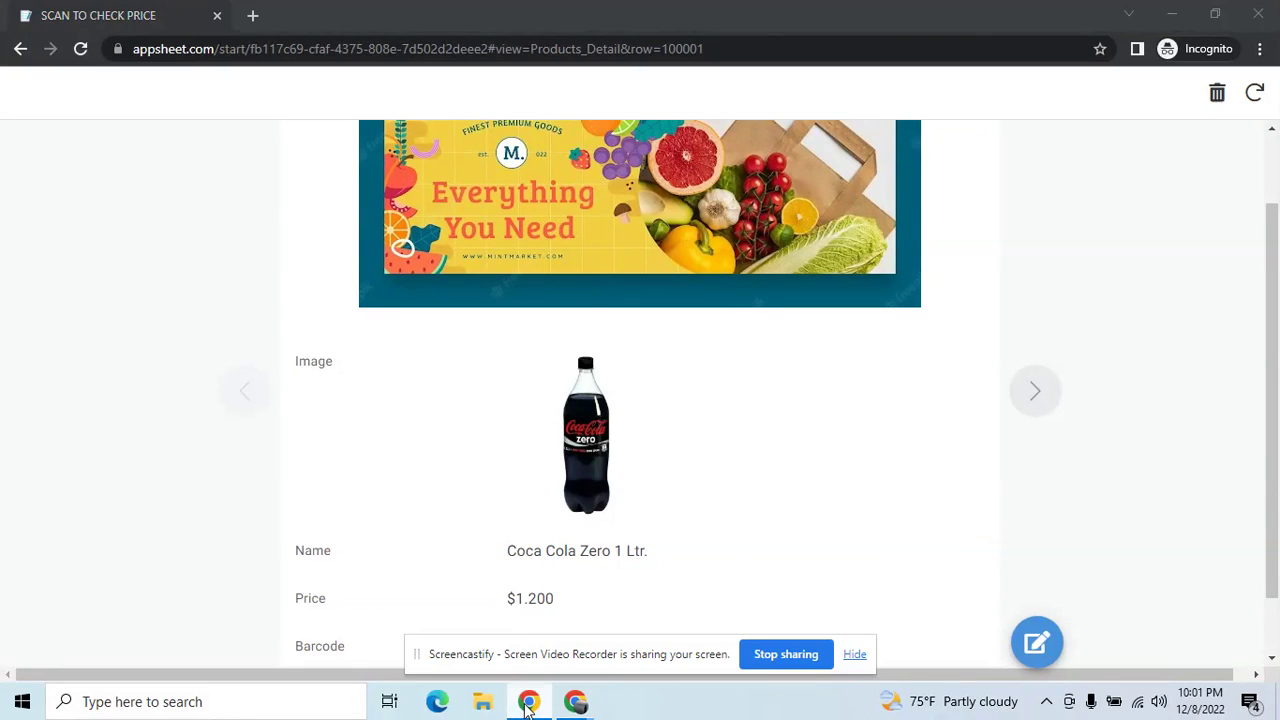
pyautogui.click(1260, 28)
pyautogui.click(1260, 28)
pyautogui.click(655, 262)
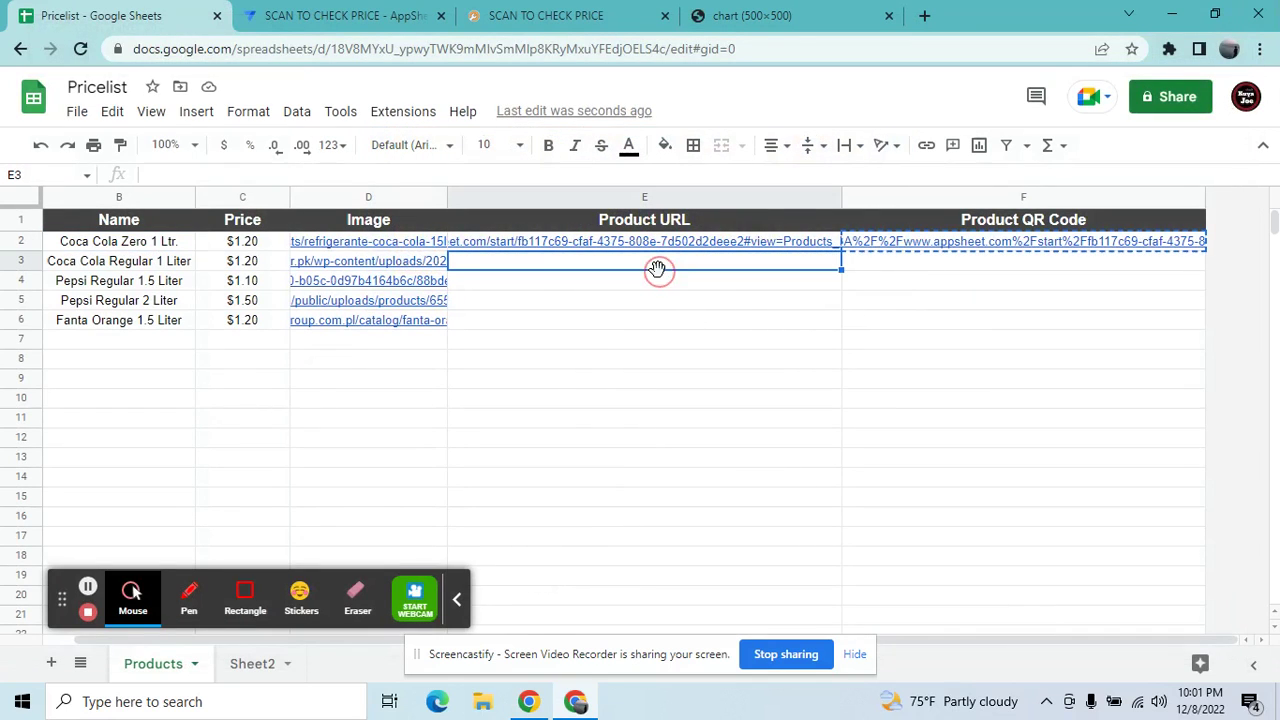
# Step: Switch to the AppSheet editor, rename the product with barcode 100002 as Coca Cola Regular 1 Ltr in the app preview, and save it
pyautogui.click(322, 12)
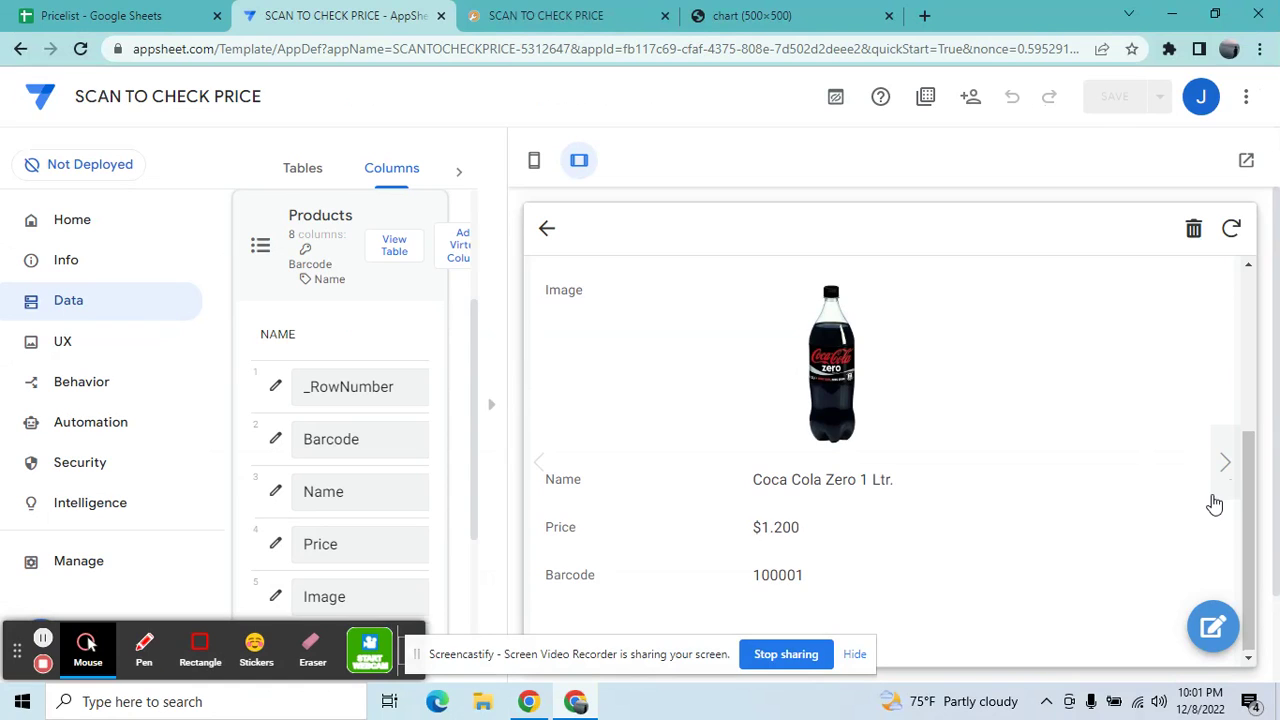
pyautogui.click(1225, 462)
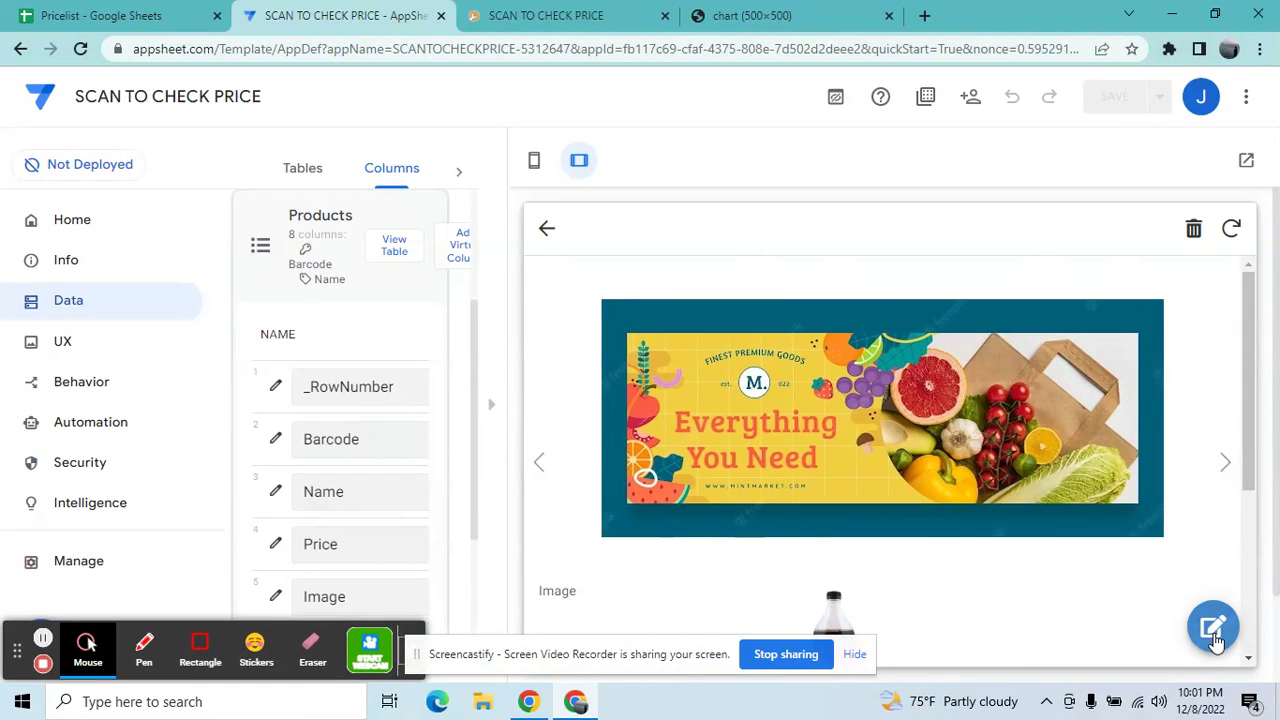
pyautogui.click(1213, 630)
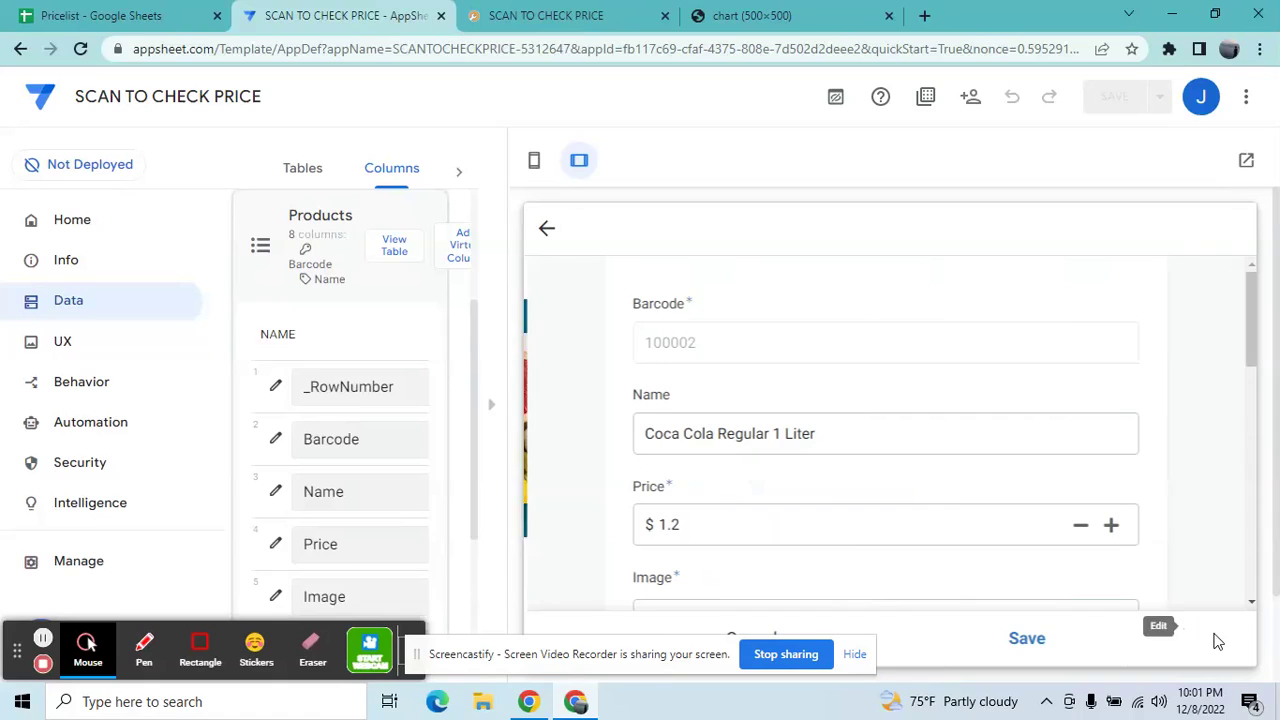
pyautogui.click(817, 437)
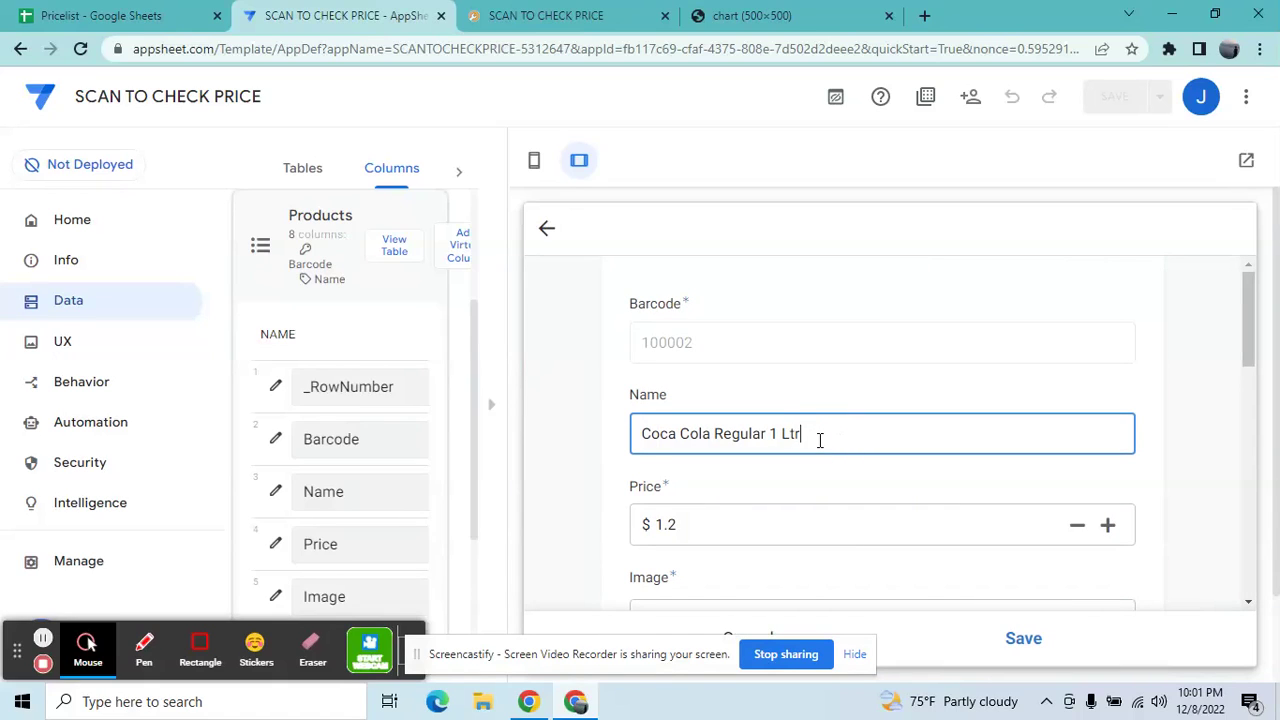
pyautogui.click(1024, 640)
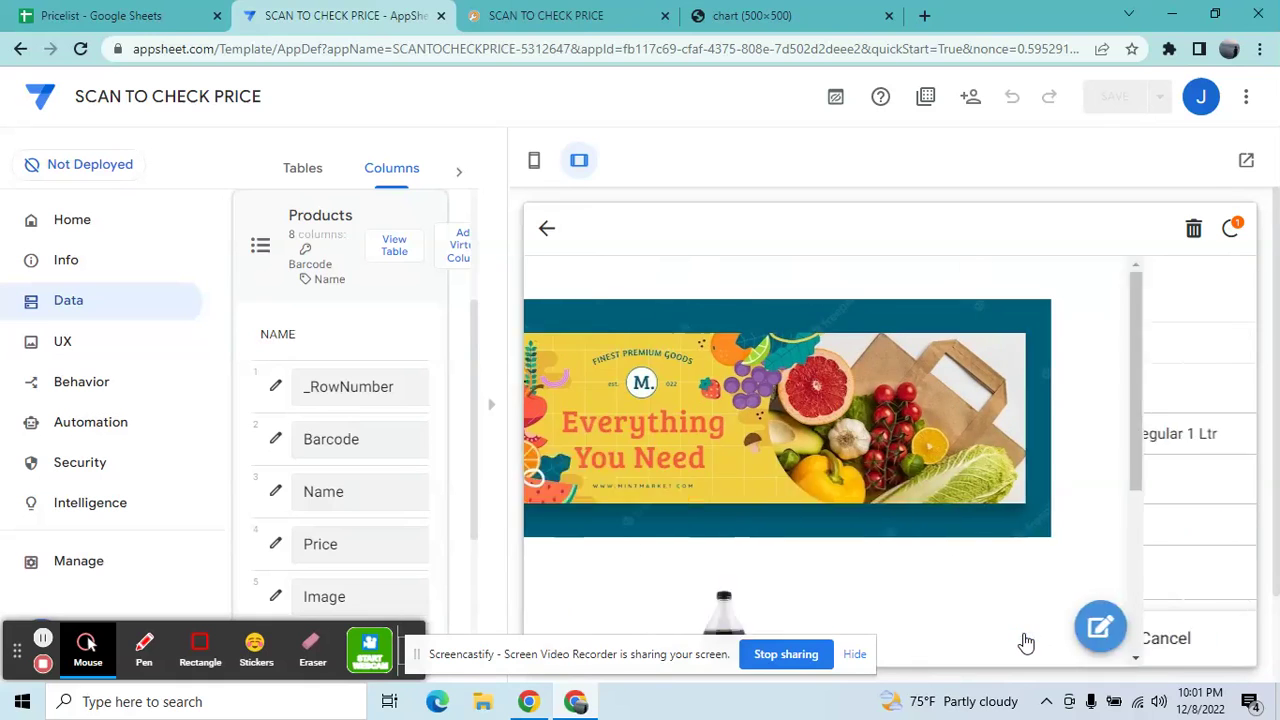
# Step: Go to the product with barcode 100003, change its name to Pepsi Regular 1.5 Ltr, and save the record
pyautogui.click(1228, 462)
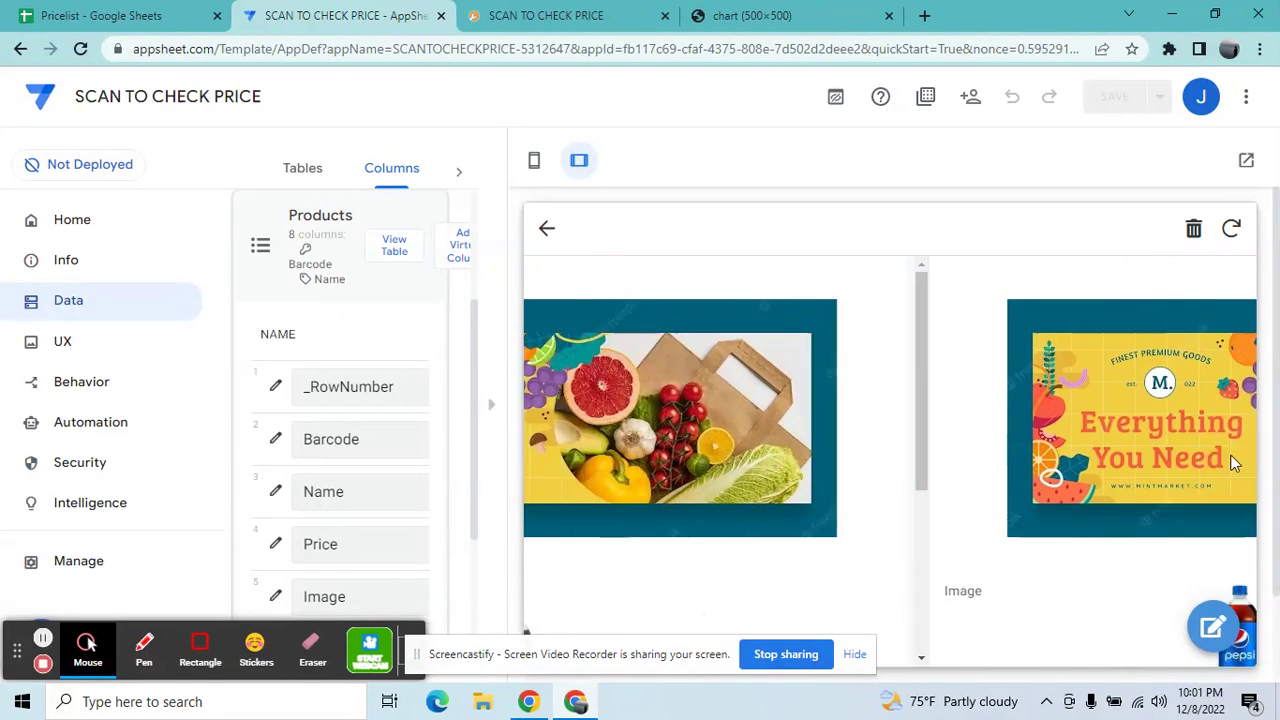
pyautogui.click(1213, 626)
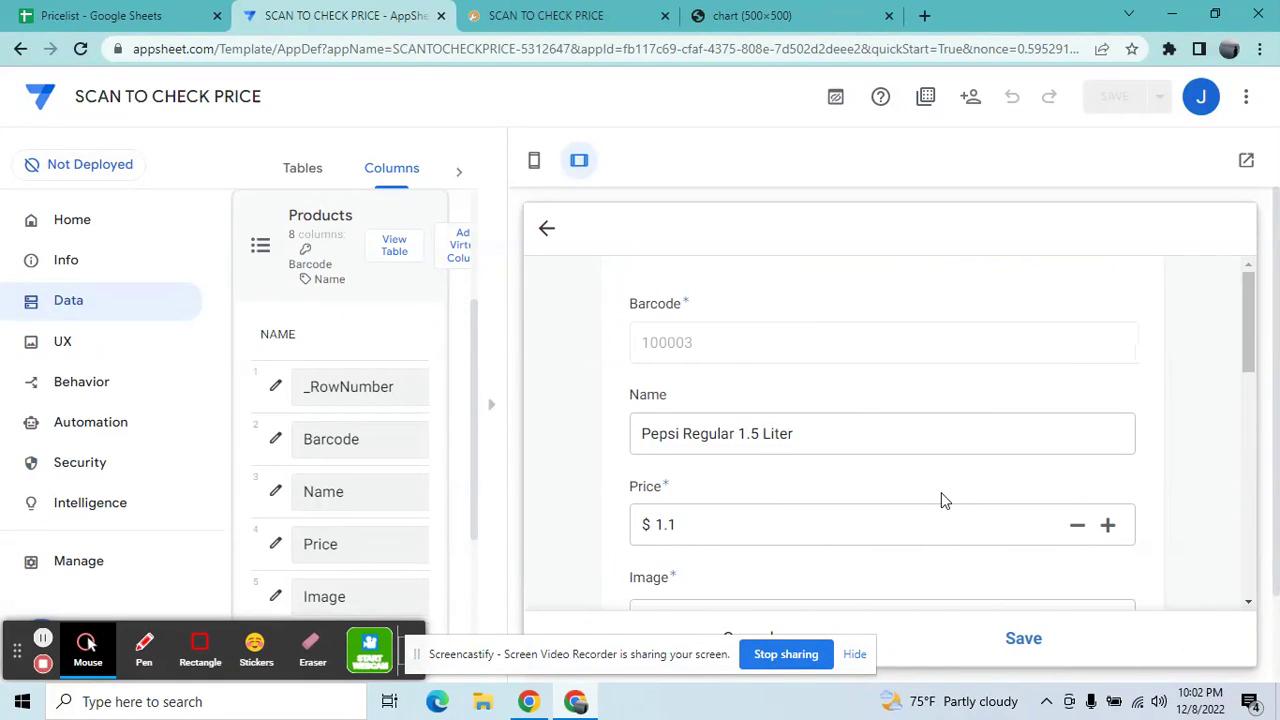
pyautogui.click(792, 432)
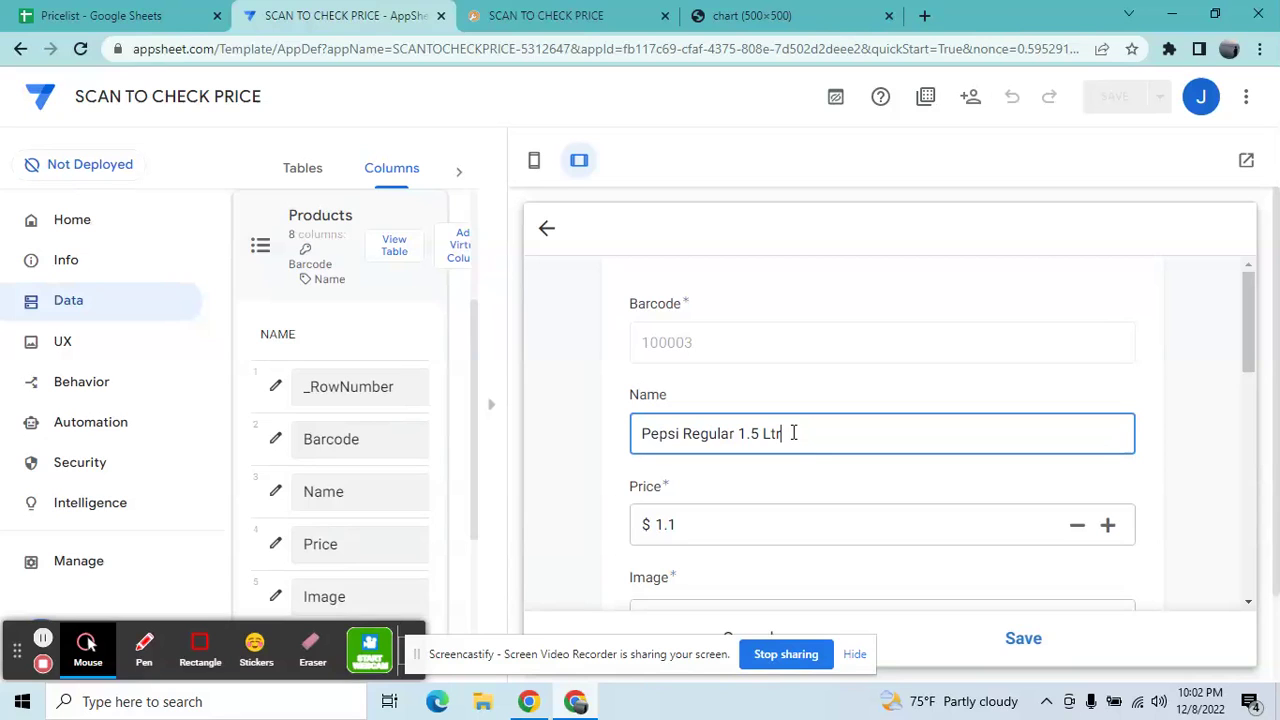
pyautogui.click(1012, 640)
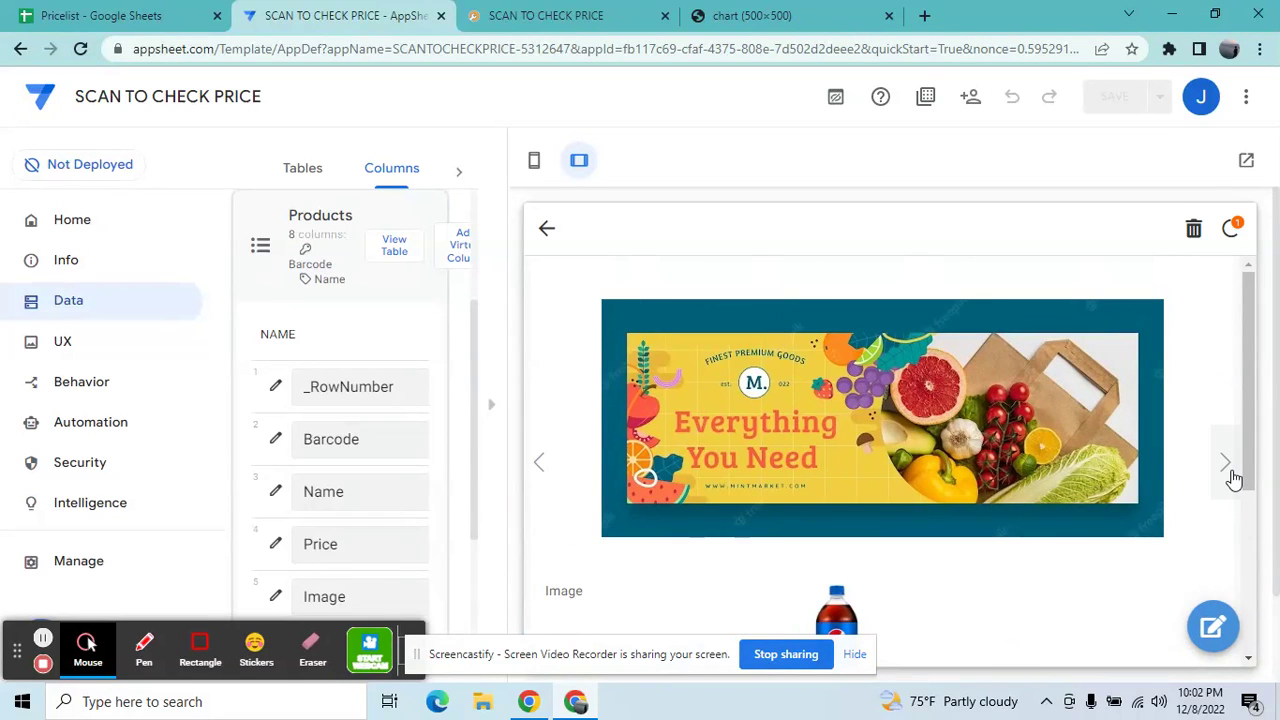
# Step: Go to the product with barcode 100004, change its name to Pepsi Regular 2 Ltr, and save the record
pyautogui.click(1231, 470)
pyautogui.click(1214, 627)
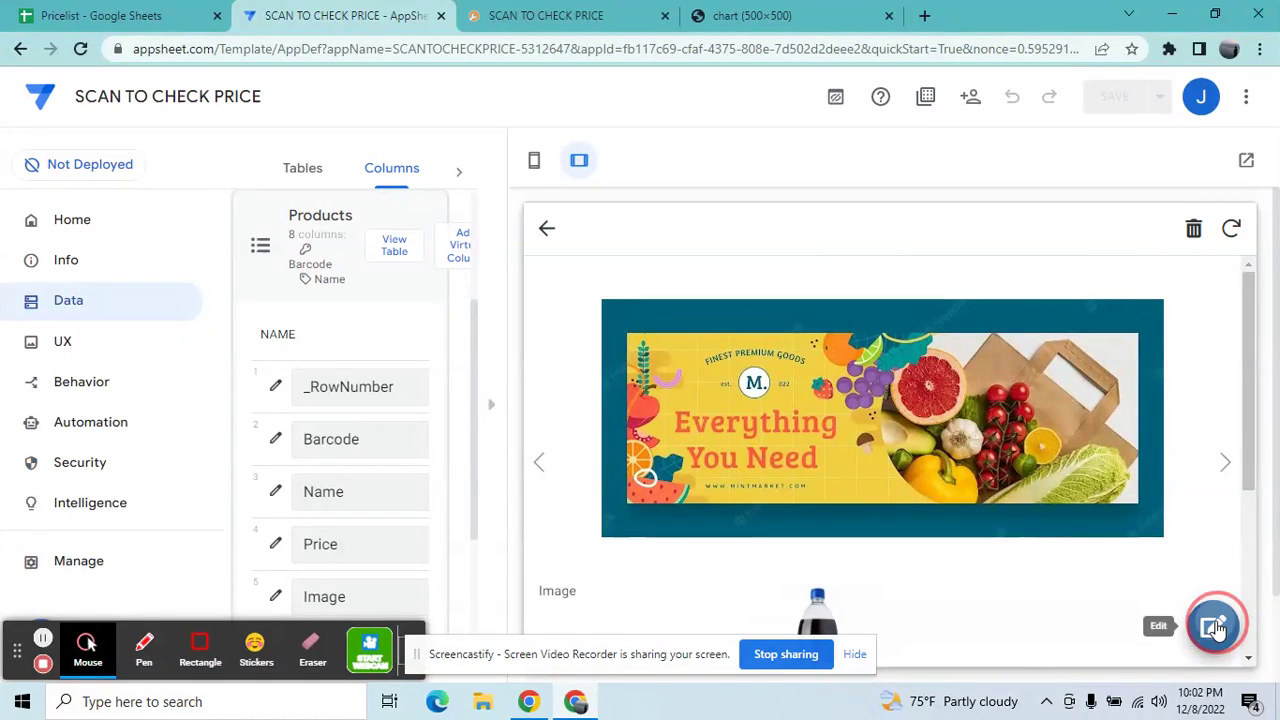
pyautogui.click(850, 428)
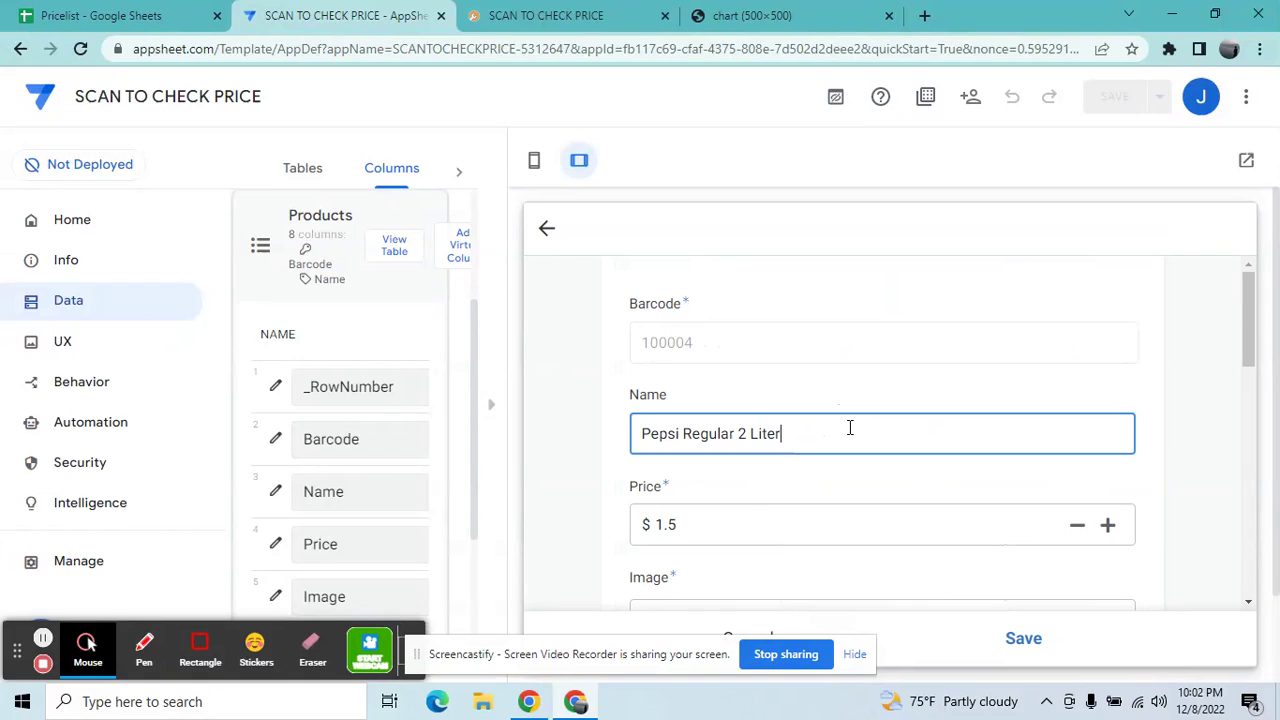
pyautogui.press('BackSpace')
pyautogui.write('tr')
pyautogui.click(1030, 648)
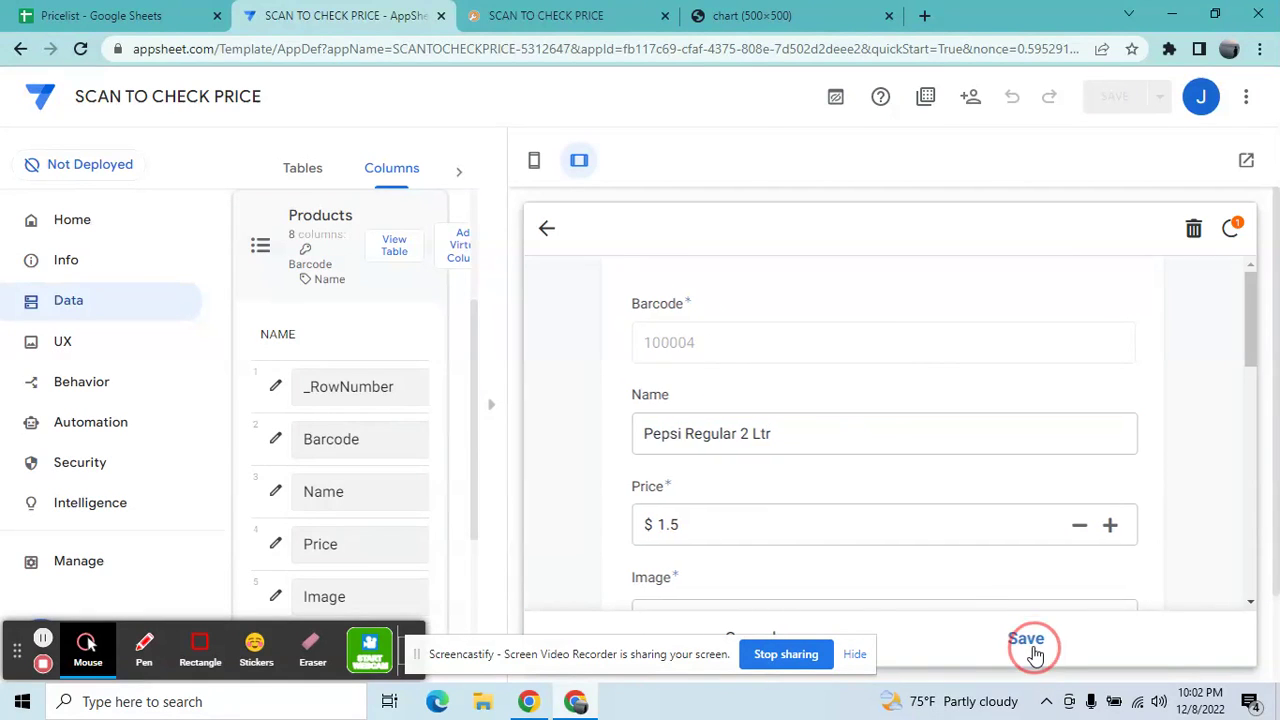
# Step: Go to the product with barcode 100005, change its name to Fanta Orange 1.5 Ltr, and save the record
pyautogui.click(1224, 462)
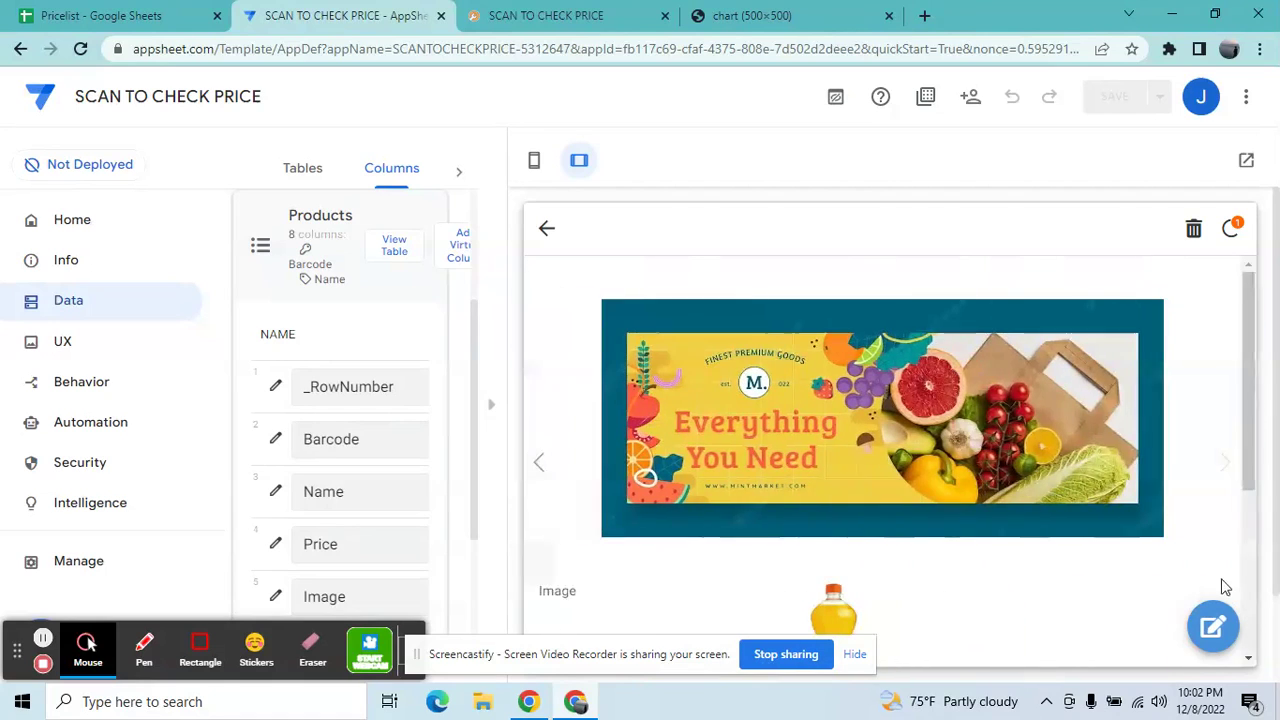
pyautogui.click(1215, 628)
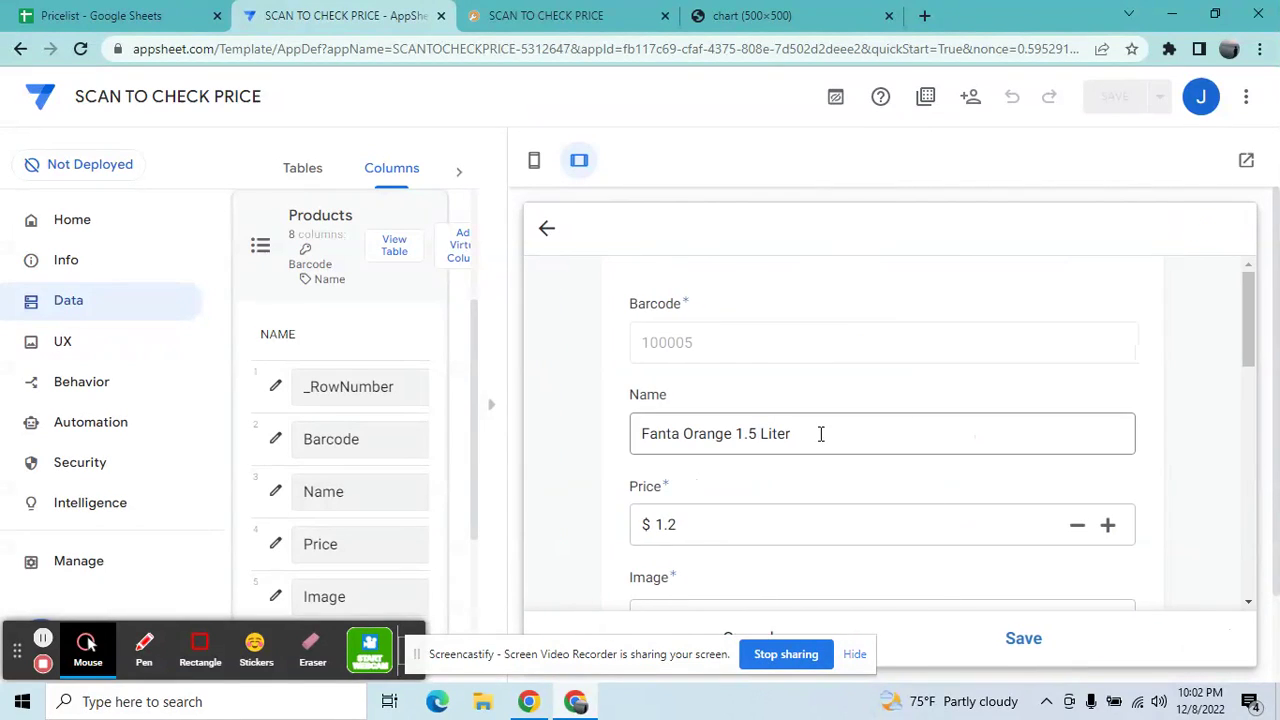
pyautogui.click(820, 433)
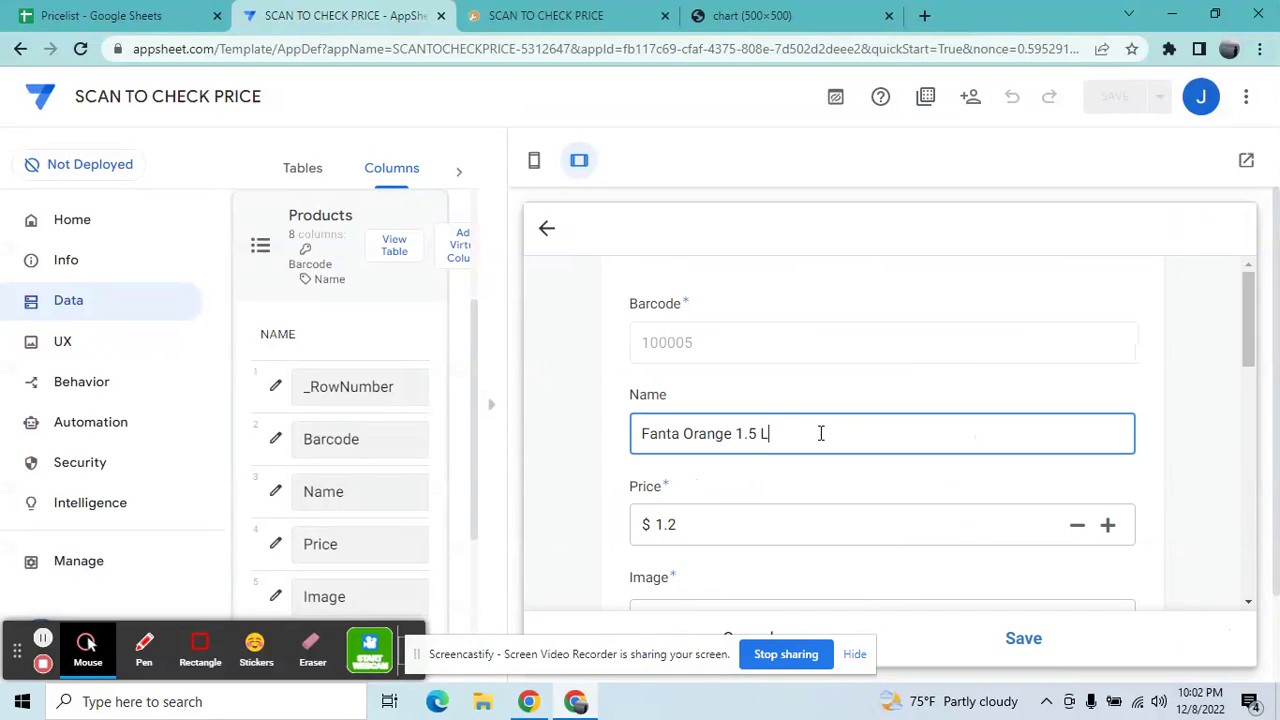
pyautogui.write('tr')
pyautogui.click(1025, 637)
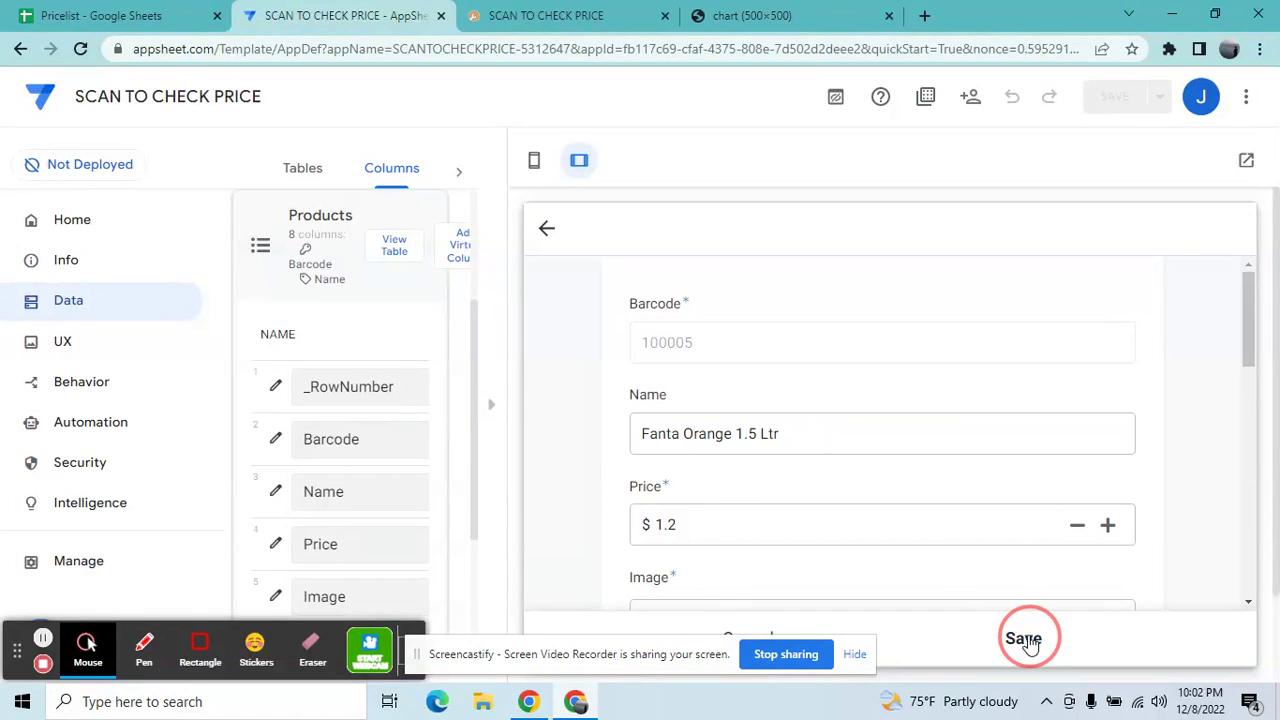
pyautogui.click(1224, 464)
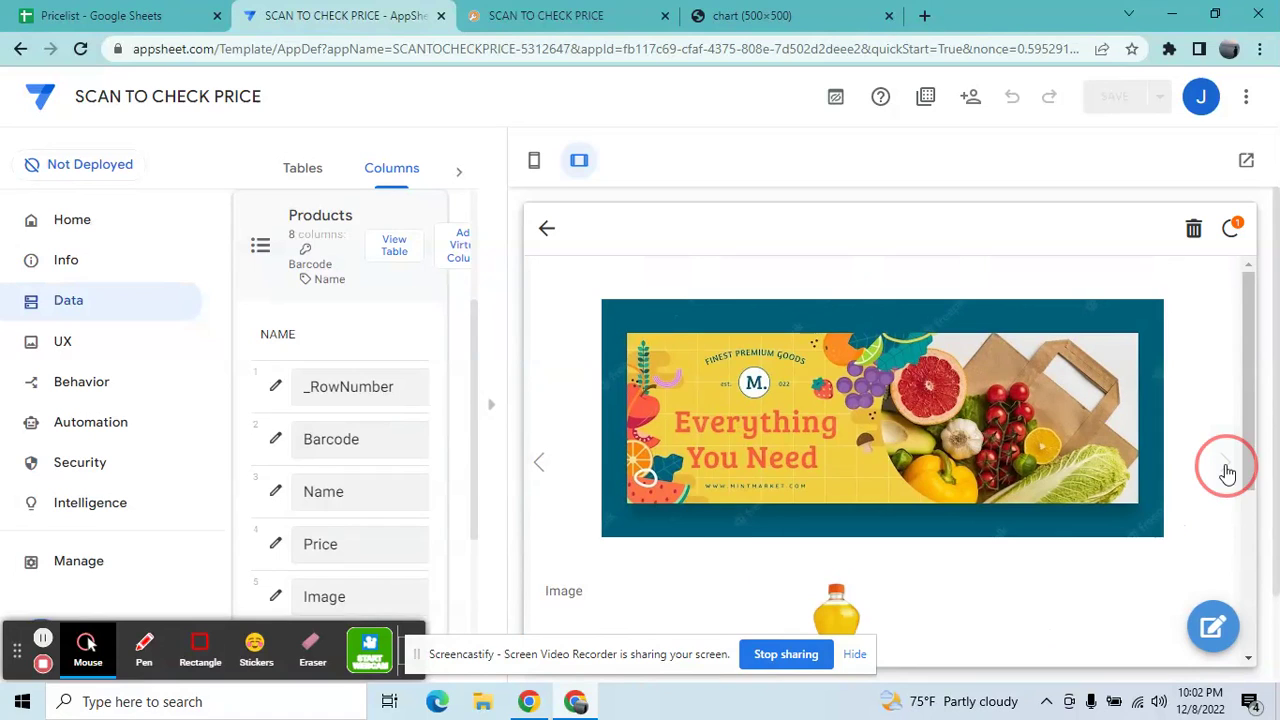
# Step: Switch back to the Pricelist spreadsheet and copy the full QR Concatenate formula from Product QR Code cell F2
pyautogui.click(152, 12)
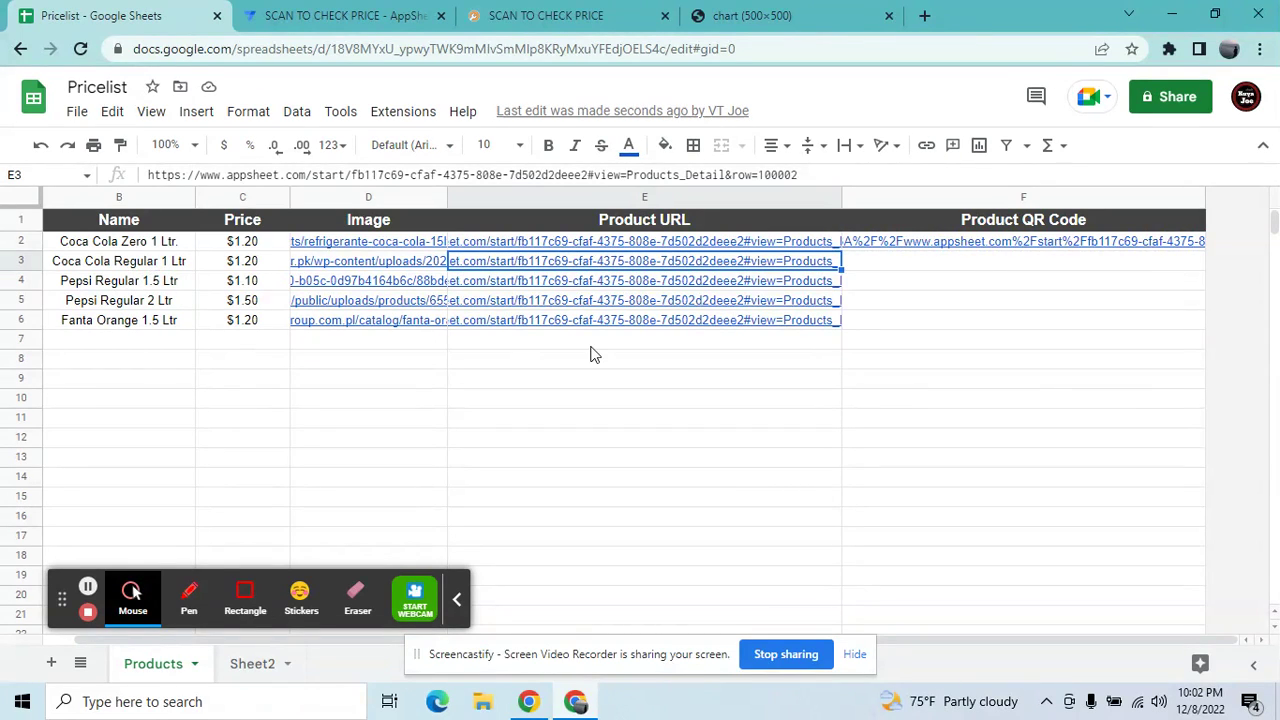
pyautogui.click(964, 266)
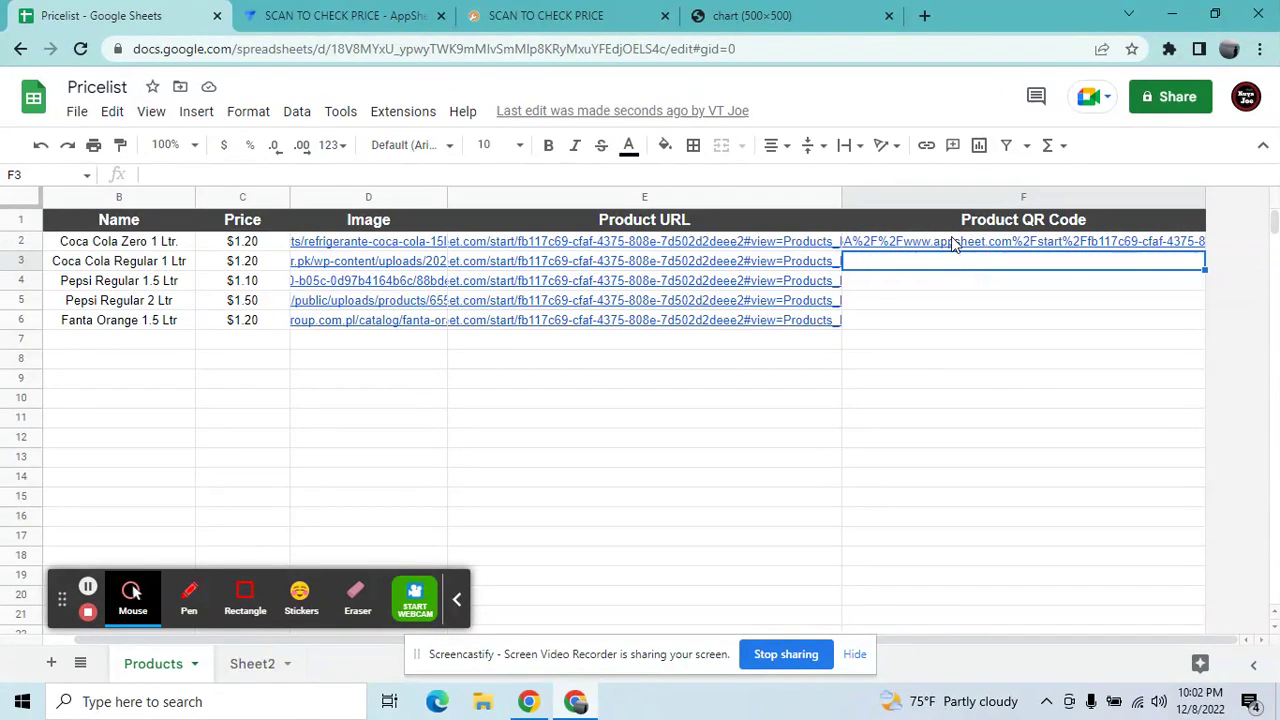
pyautogui.click(955, 244)
pyautogui.click(776, 181)
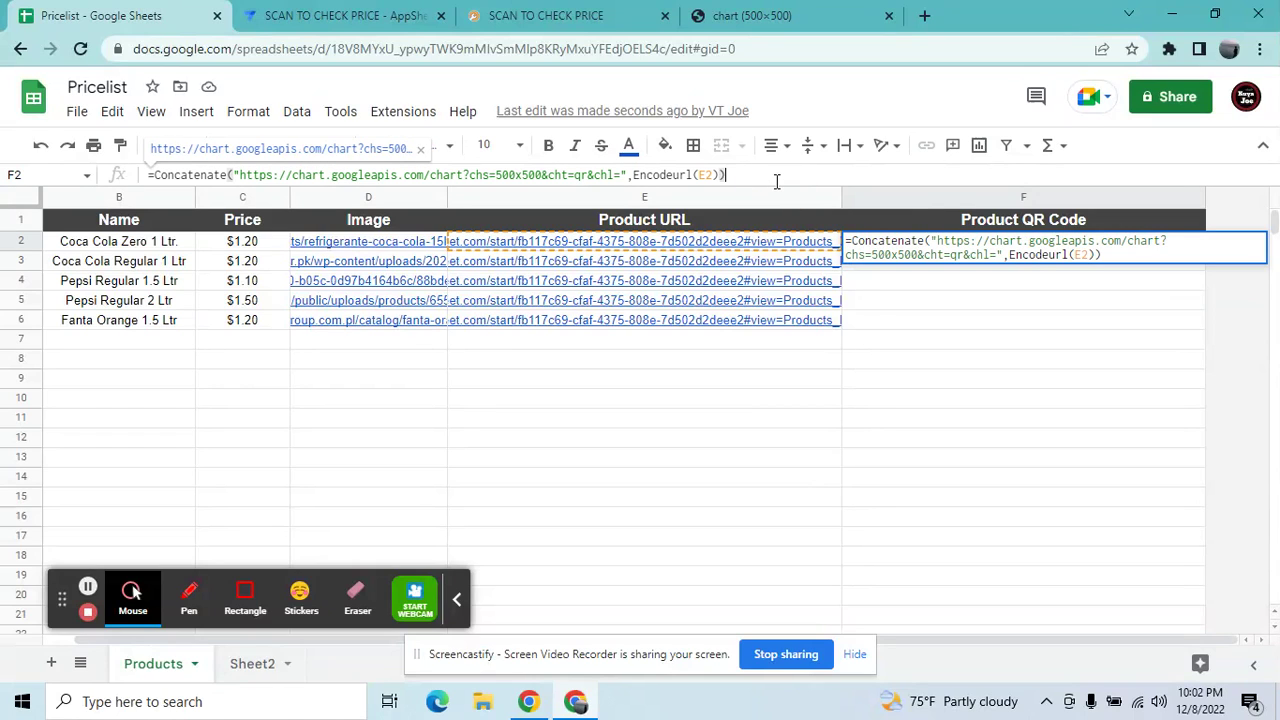
pyautogui.hotkey('ctrl', 'a')
pyautogui.hotkey('ctrl', 'c')
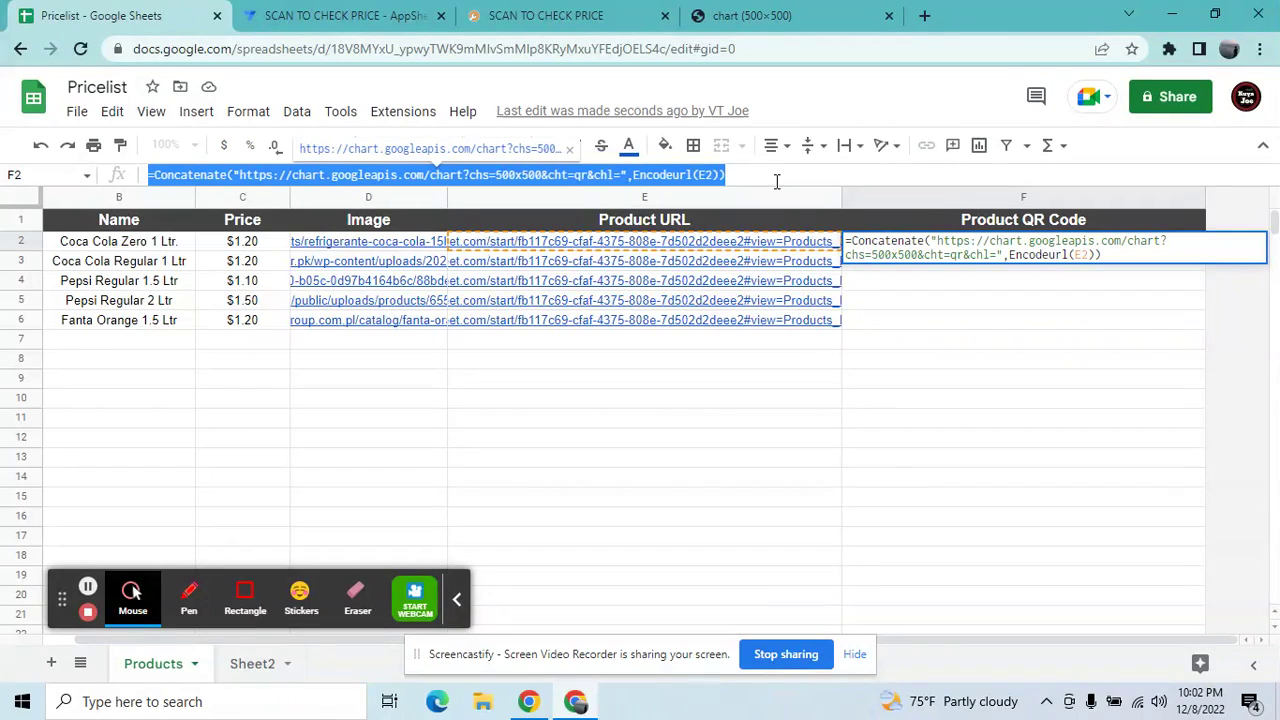
# Step: Paste the QR formula into cell F4 with E3 as its Encodeurl argument, and accept the suggested autofill for F5 and F6
pyautogui.click(866, 285)
pyautogui.click(391, 174)
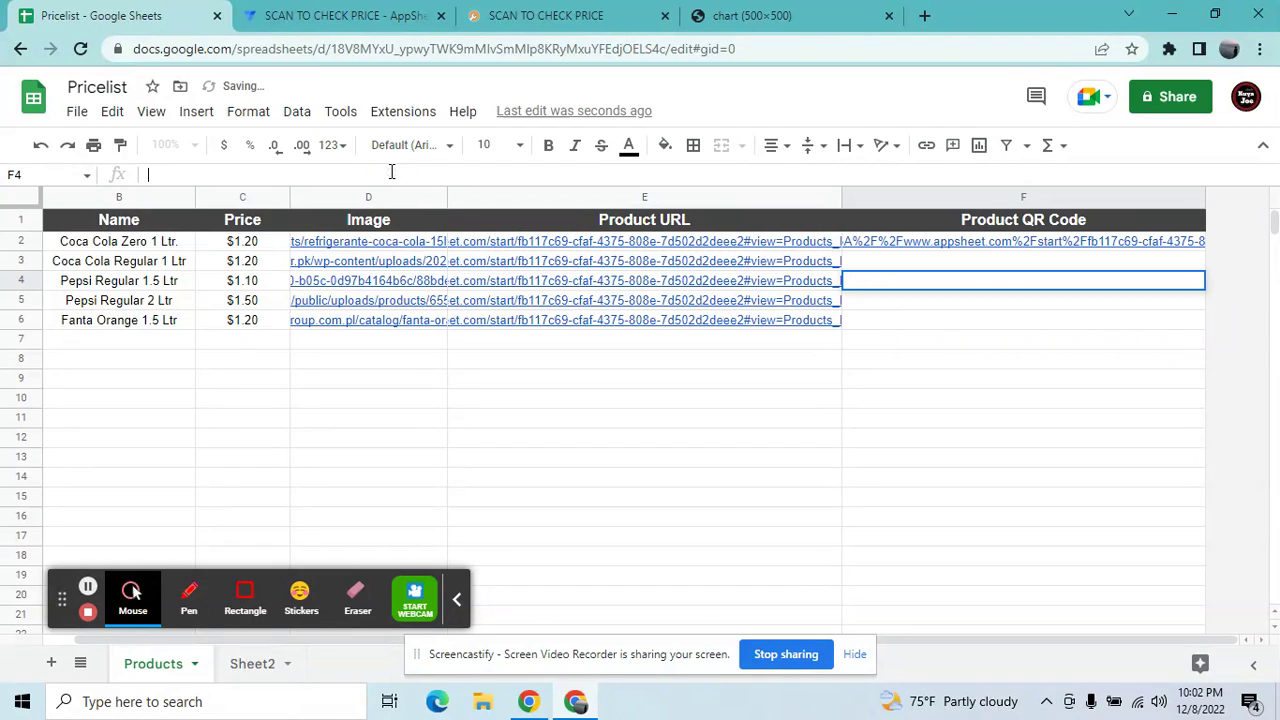
pyautogui.hotkey('ctrl', 'v')
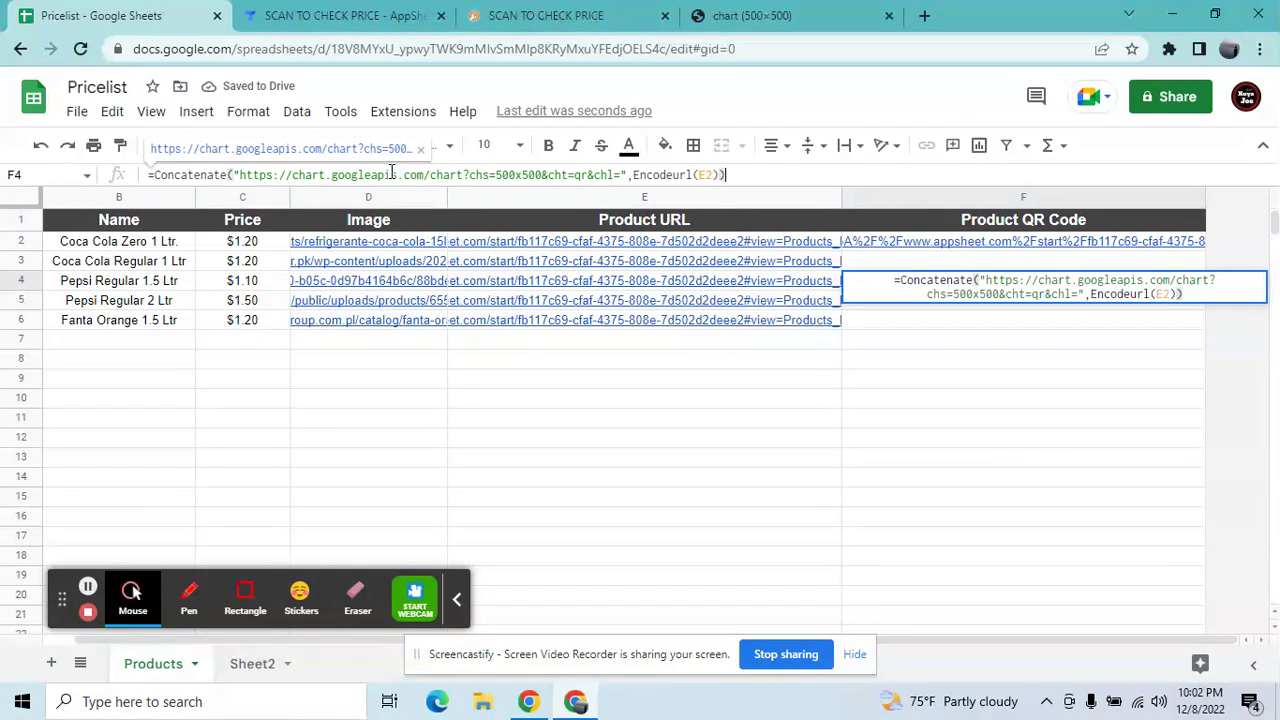
pyautogui.doubleClick(706, 175)
pyautogui.write('E3')
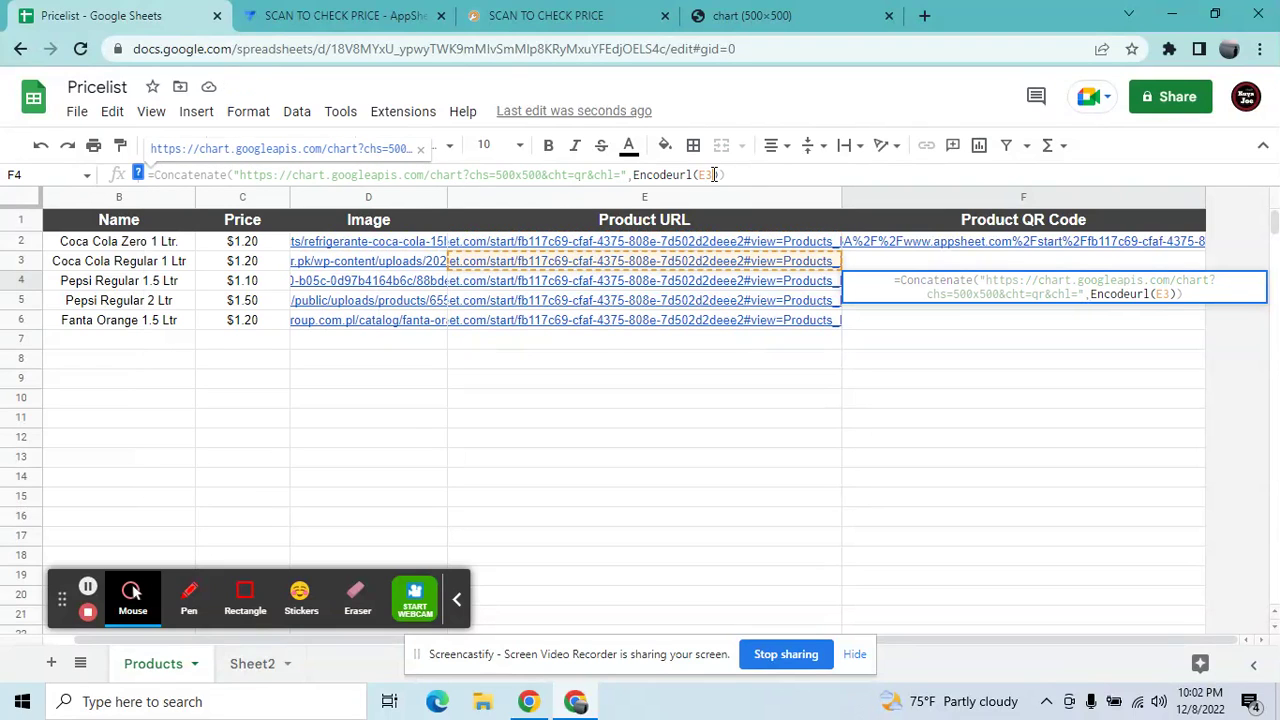
pyautogui.press('Return')
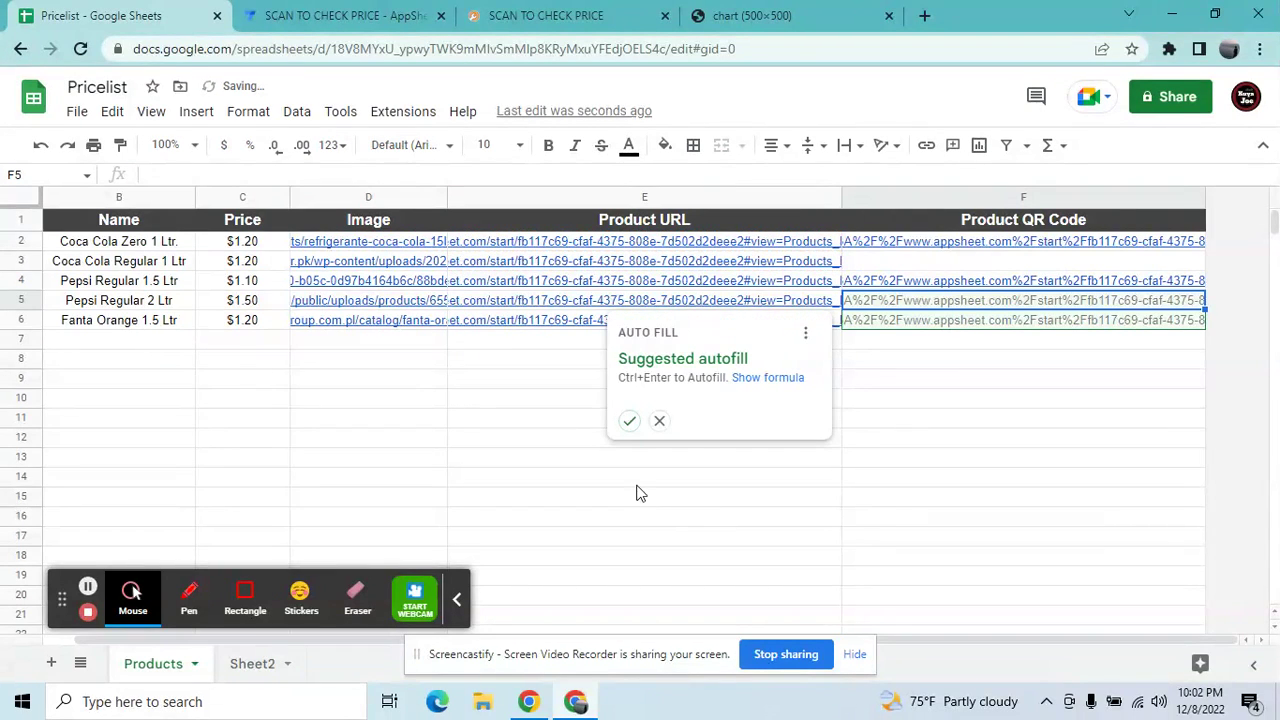
pyautogui.click(629, 421)
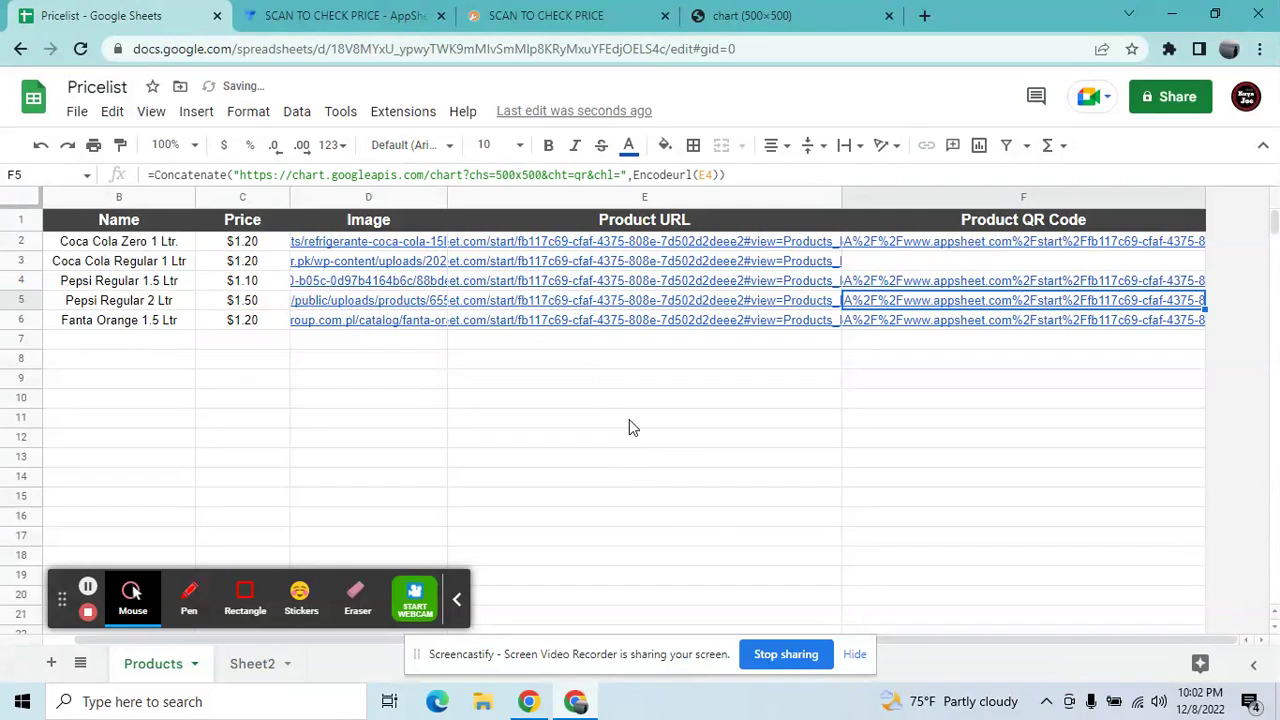
pyautogui.click(829, 386)
# Step: Try to paste the QR formula into cell F3 with E3 as its Encodeurl argument, accepting the suggested formula
pyautogui.click(903, 266)
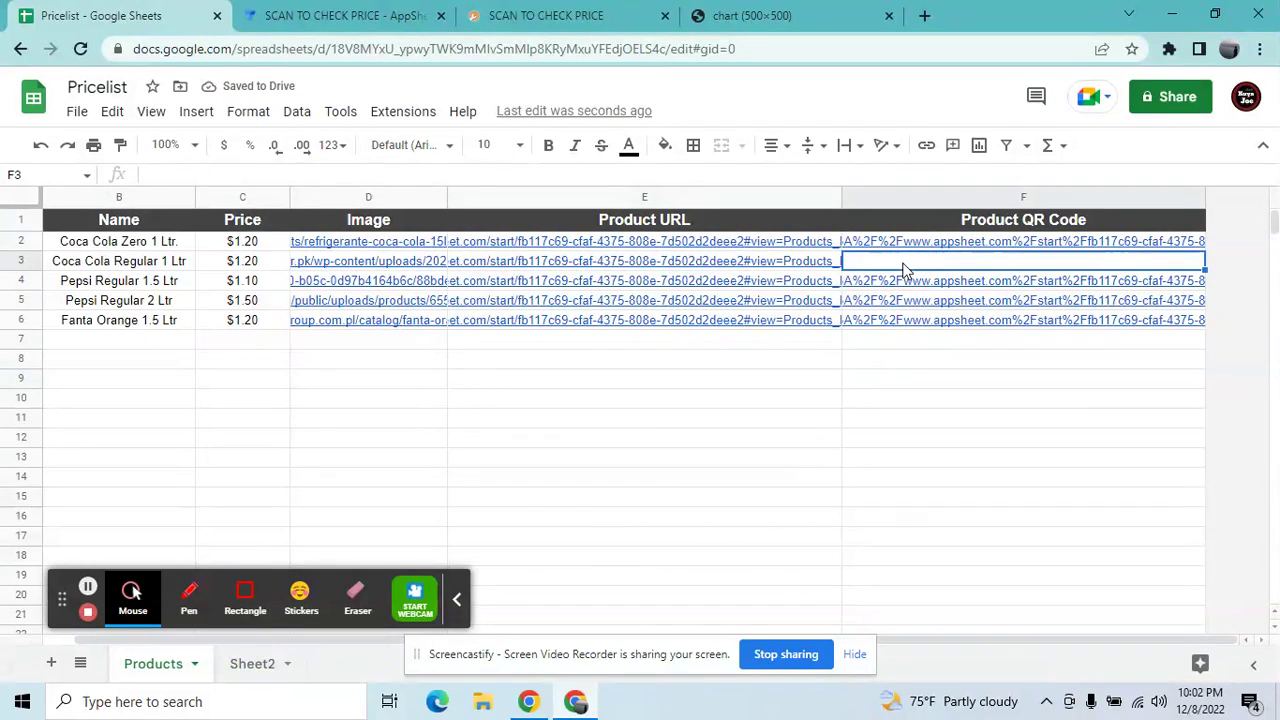
pyautogui.hotkey('ctrl', 'v')
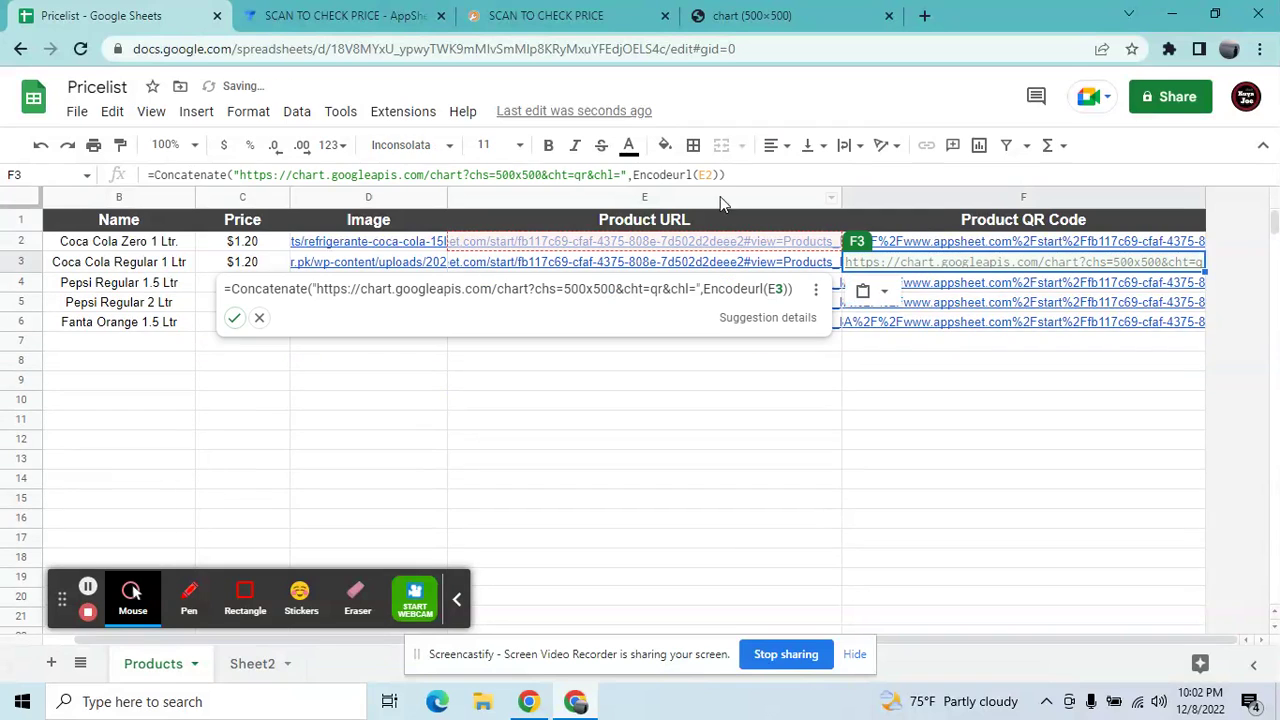
pyautogui.click(713, 174)
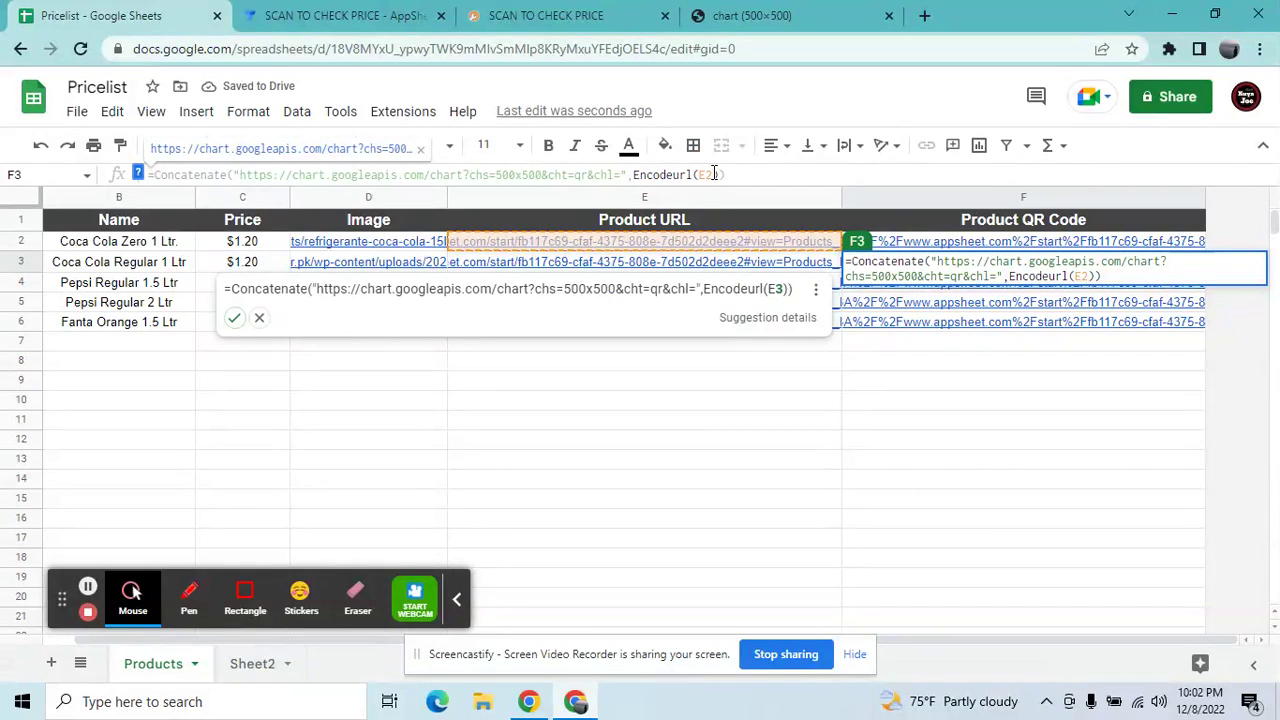
pyautogui.click(848, 503)
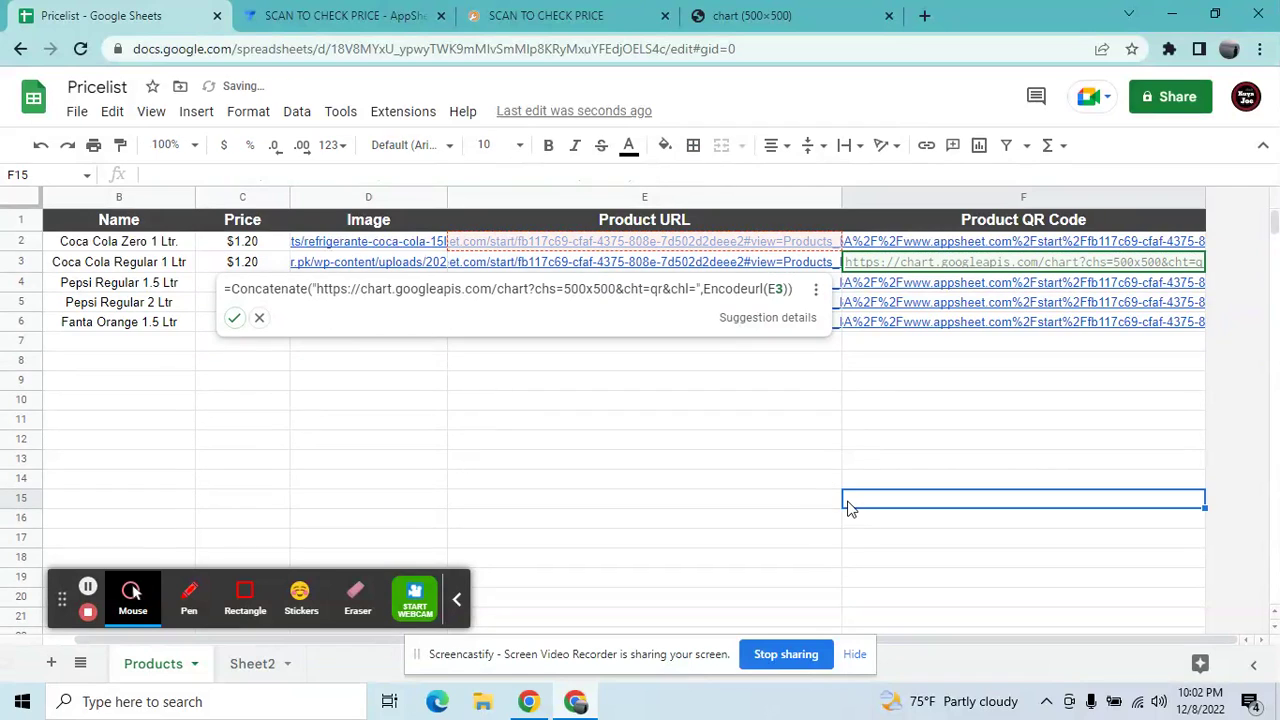
pyautogui.click(942, 263)
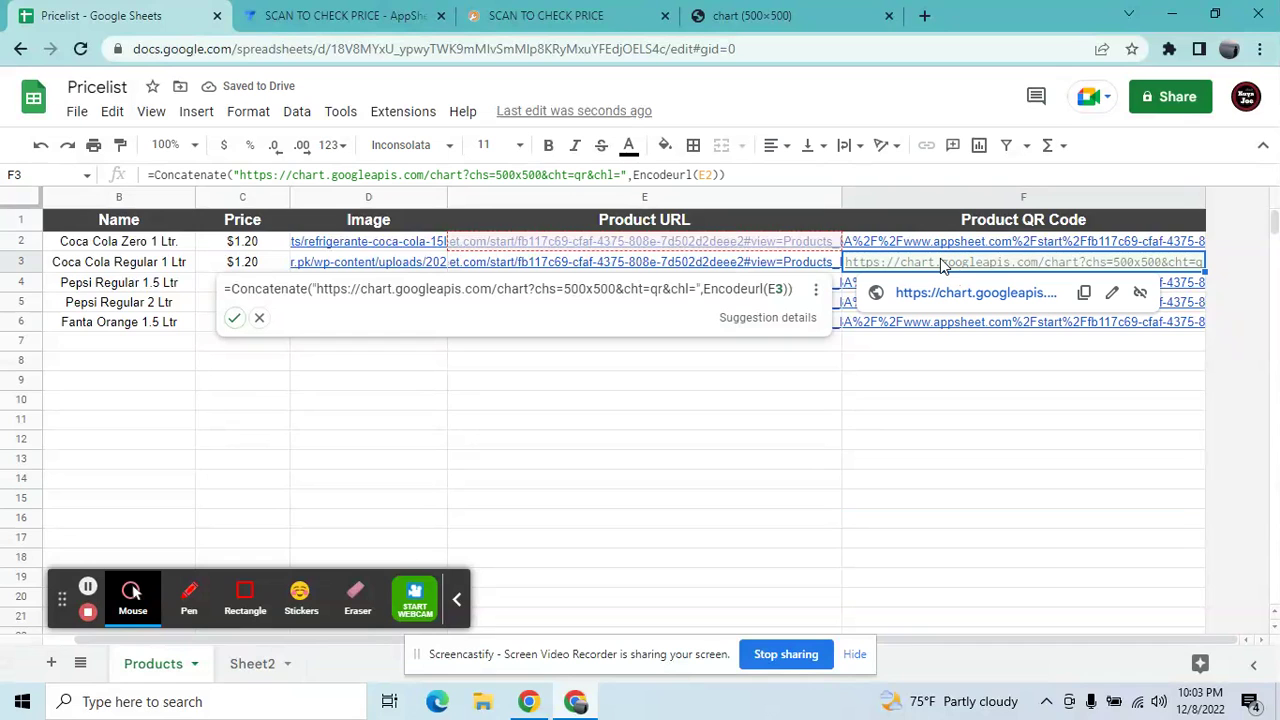
pyautogui.click(712, 172)
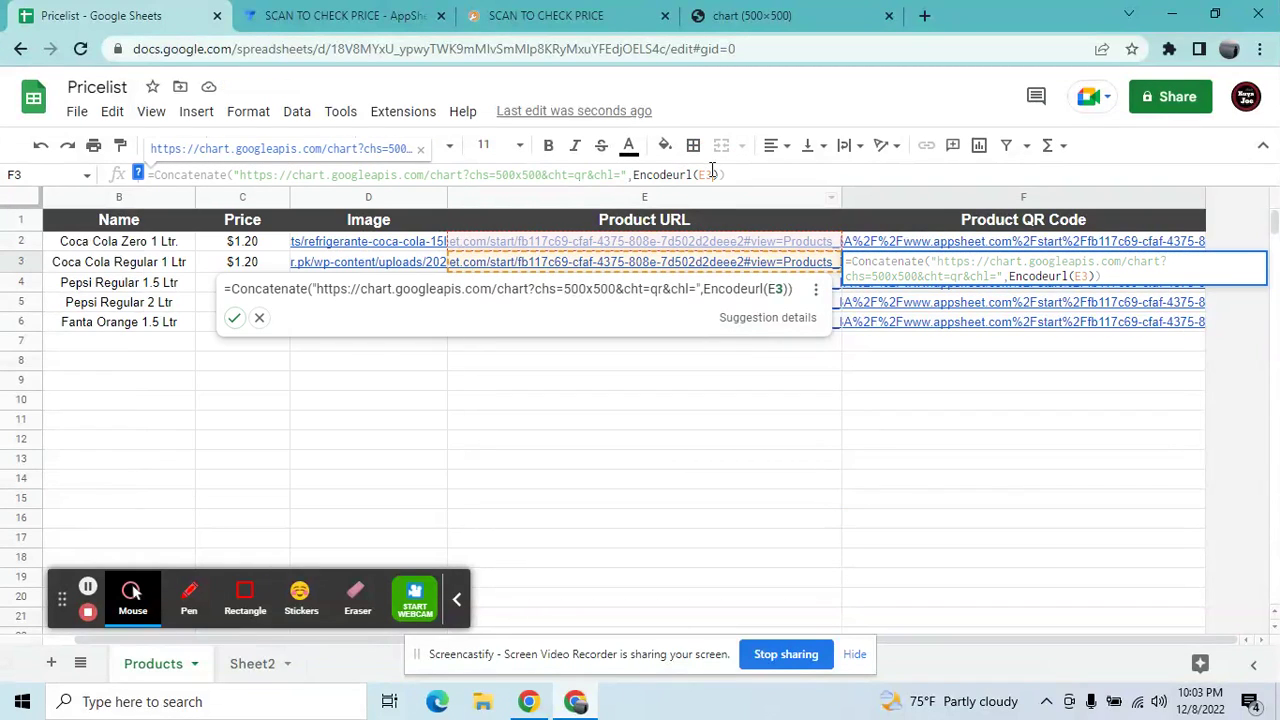
pyautogui.press('Return')
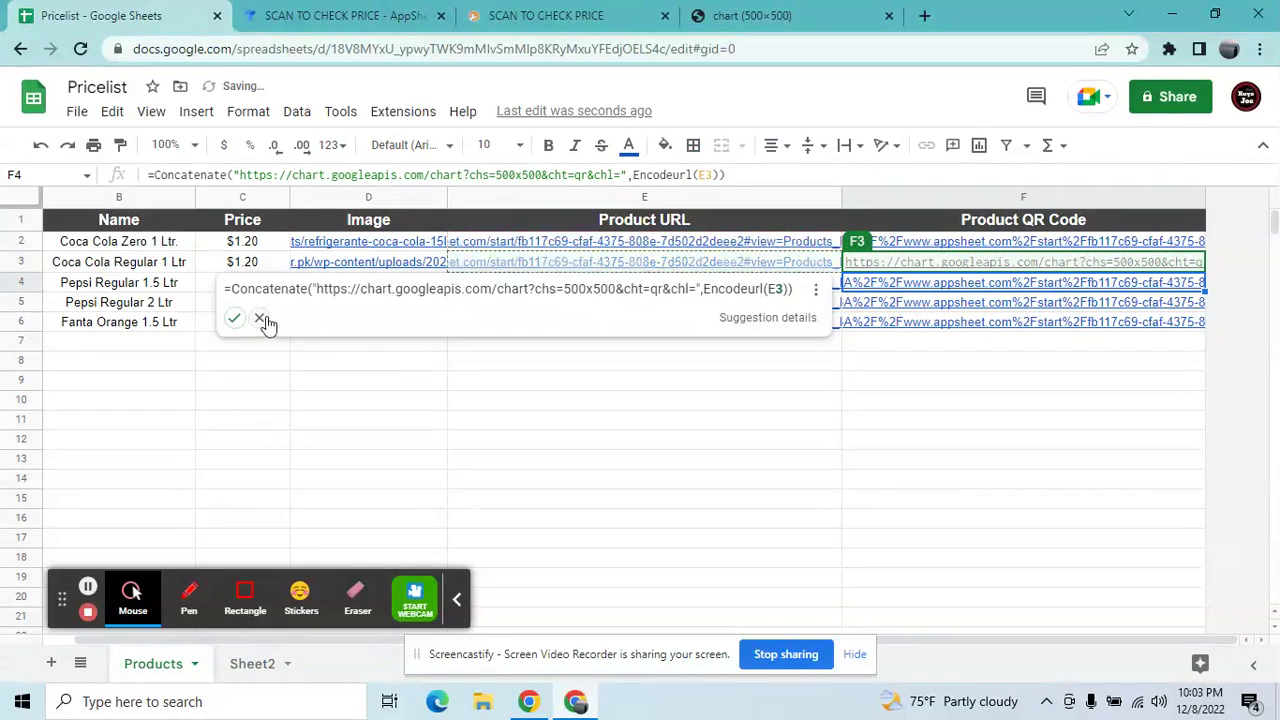
pyautogui.click(236, 318)
pyautogui.click(536, 399)
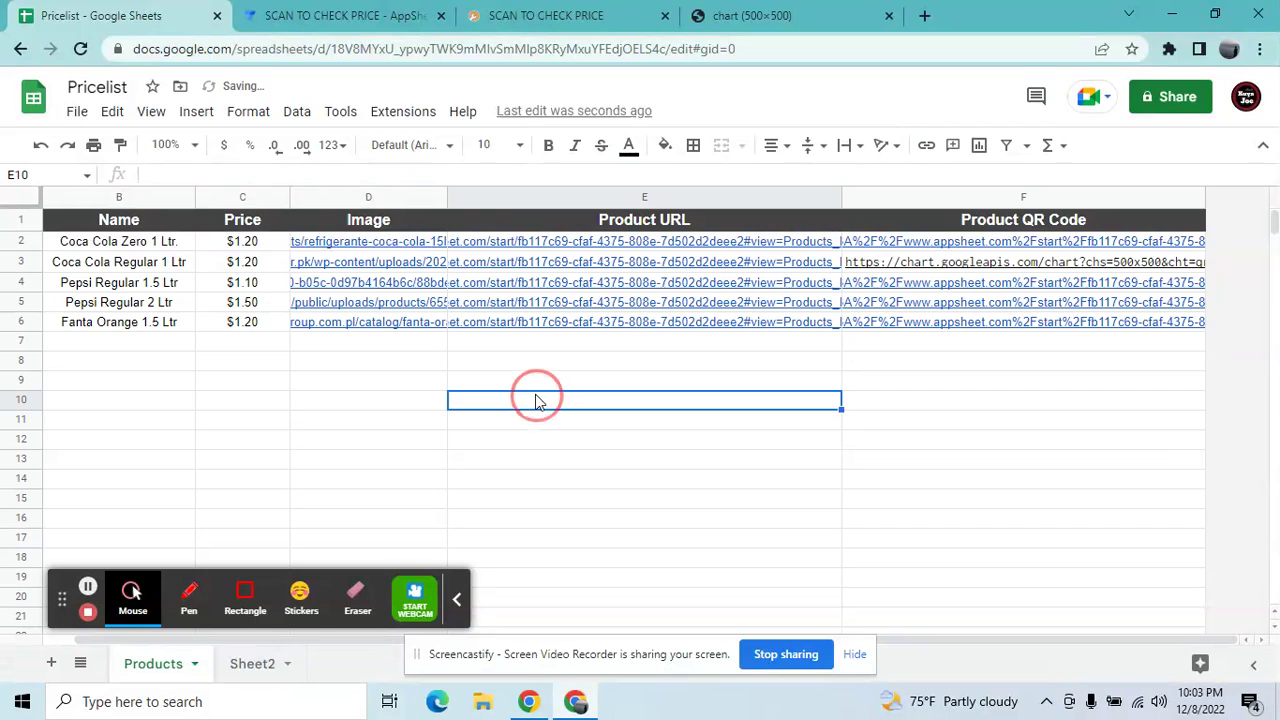
# Step: Clear the Product QR Code cells F3 to F6 and copy the full Concatenate formula from F2
pyautogui.moveTo(882, 262); pyautogui.dragTo(895, 322)
pyautogui.press('Delete')
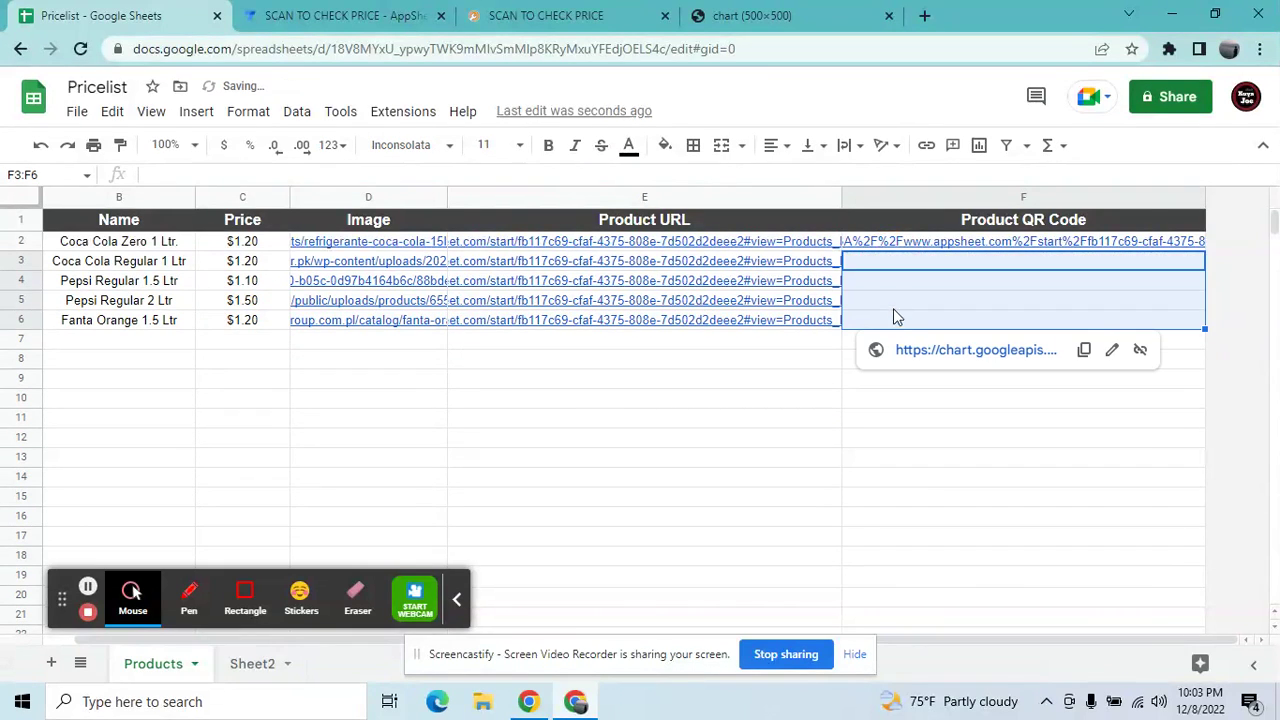
pyautogui.click(894, 246)
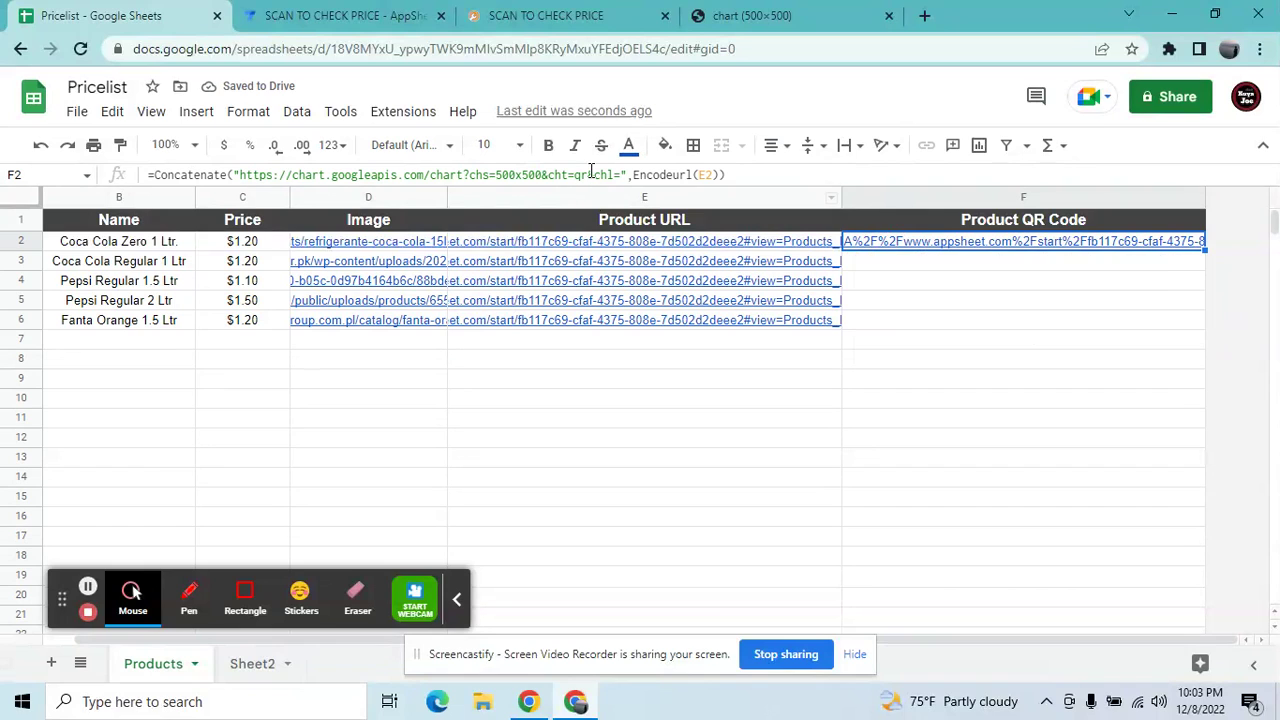
pyautogui.click(588, 175)
pyautogui.hotkey('ctrl', 'a')
pyautogui.hotkey('ctrl', 'c')
# Step: Clear cell F2, paste the copied QR Concatenate formula back into it, and accept the suggested autofill for F3 to F6
pyautogui.write('c')
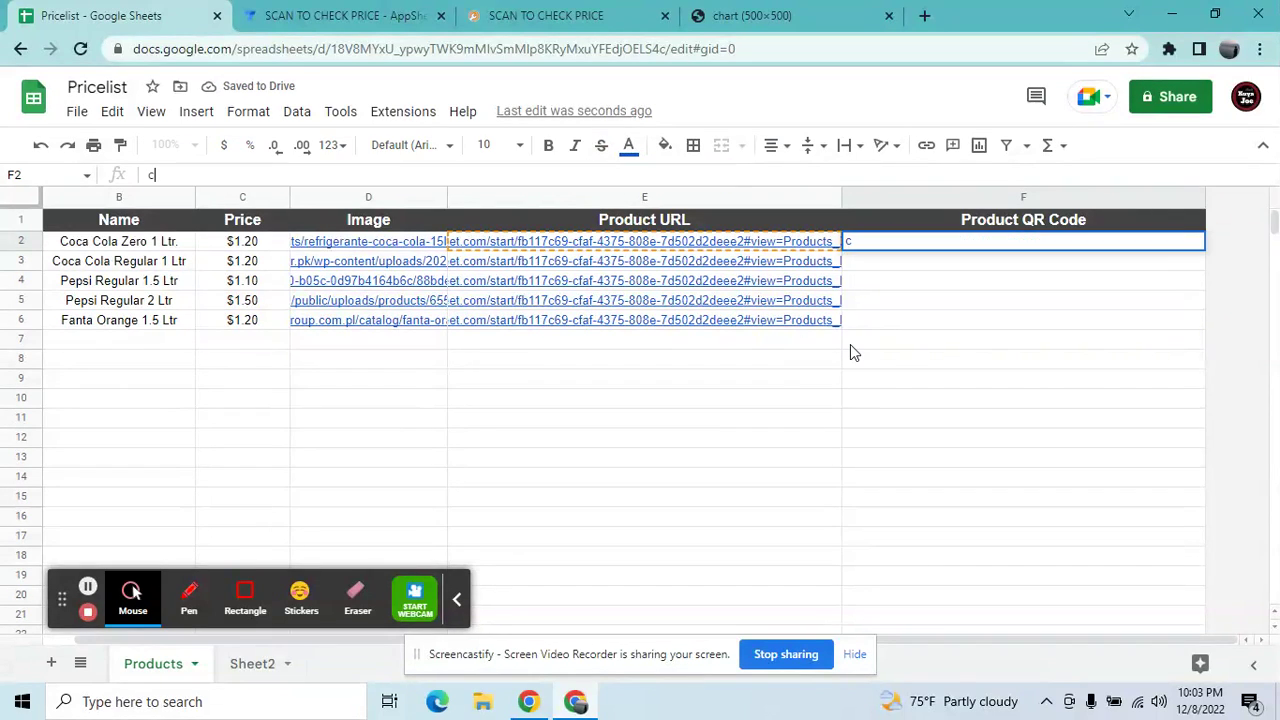
pyautogui.press('Return')
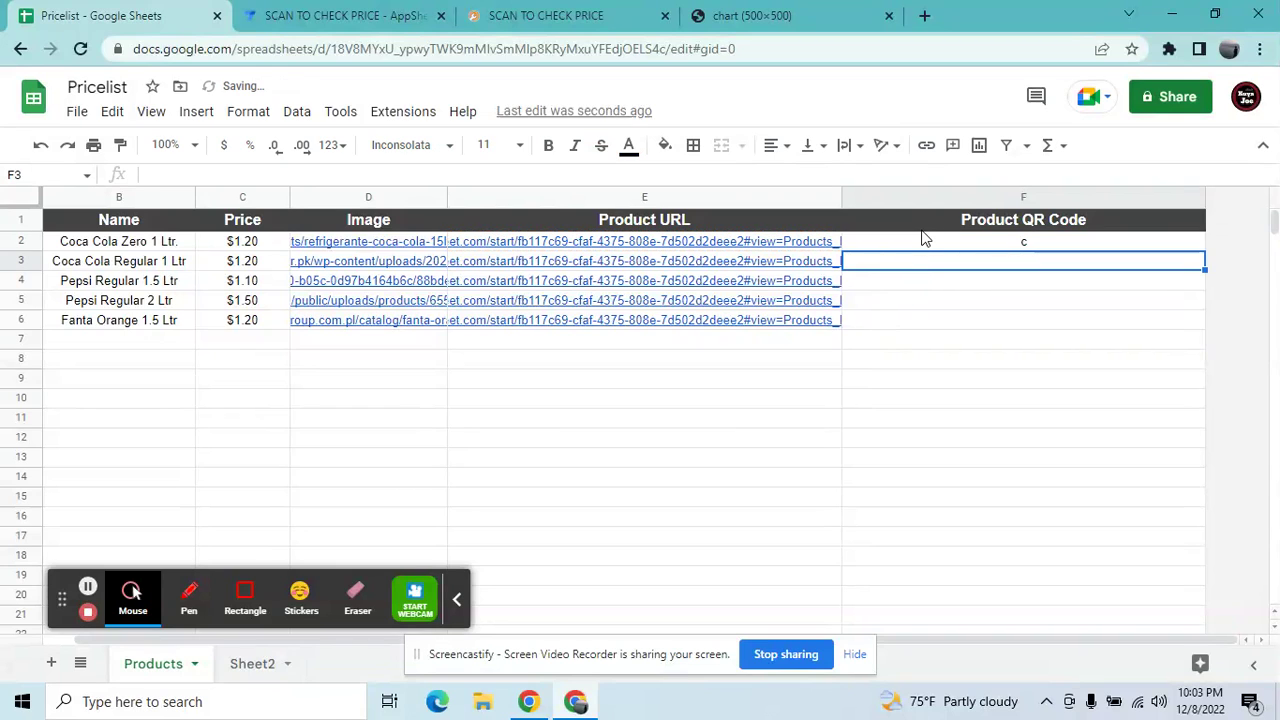
pyautogui.click(923, 240)
pyautogui.press('Delete')
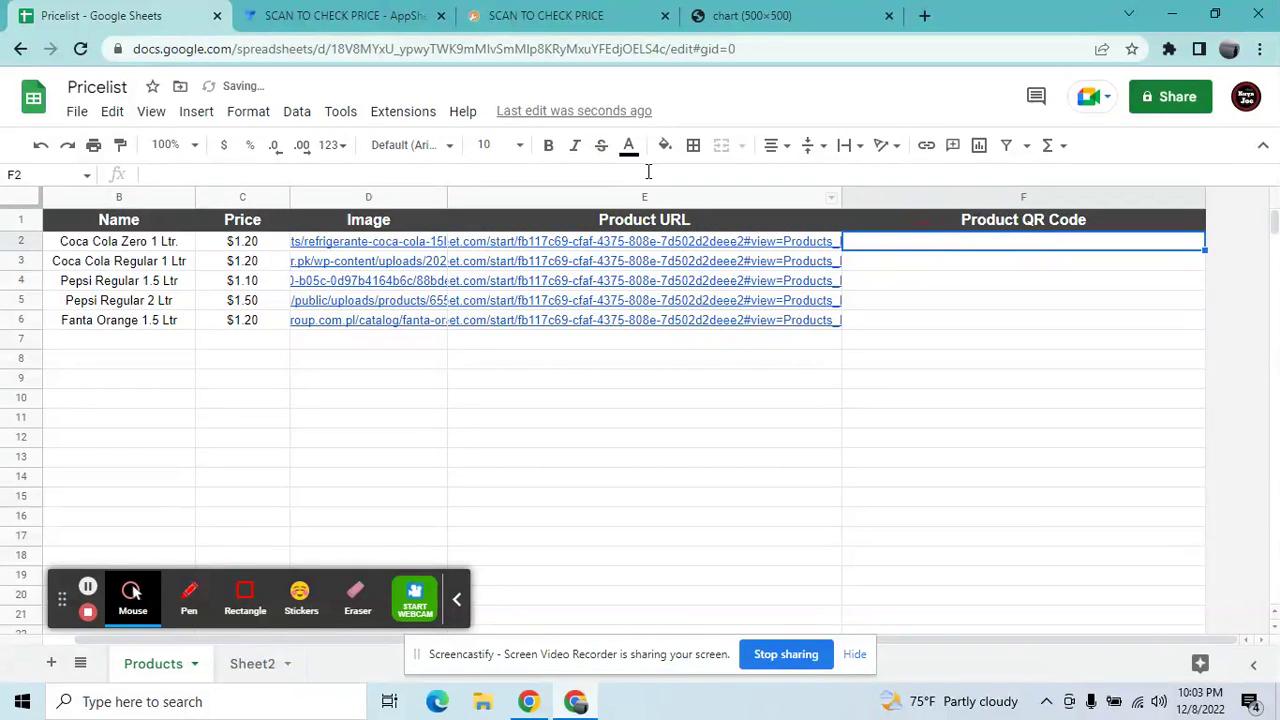
pyautogui.click(646, 175)
pyautogui.hotkey('ctrl', 'v')
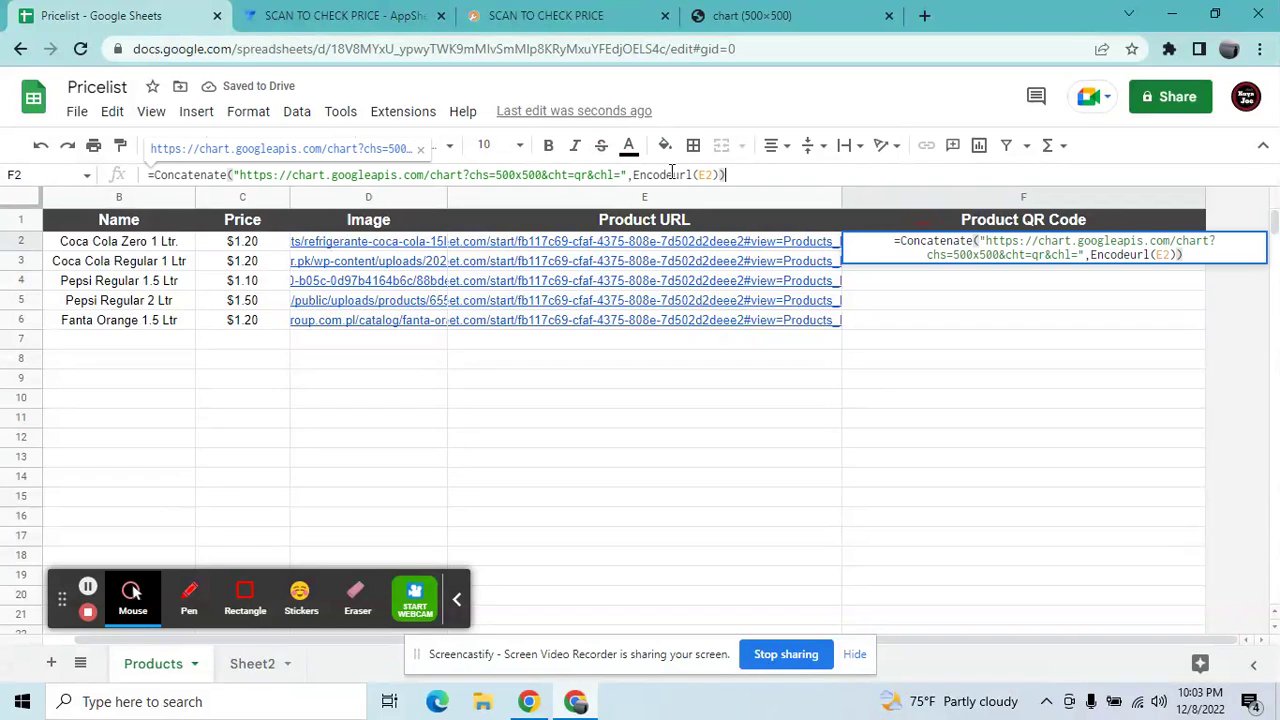
pyautogui.press('Return')
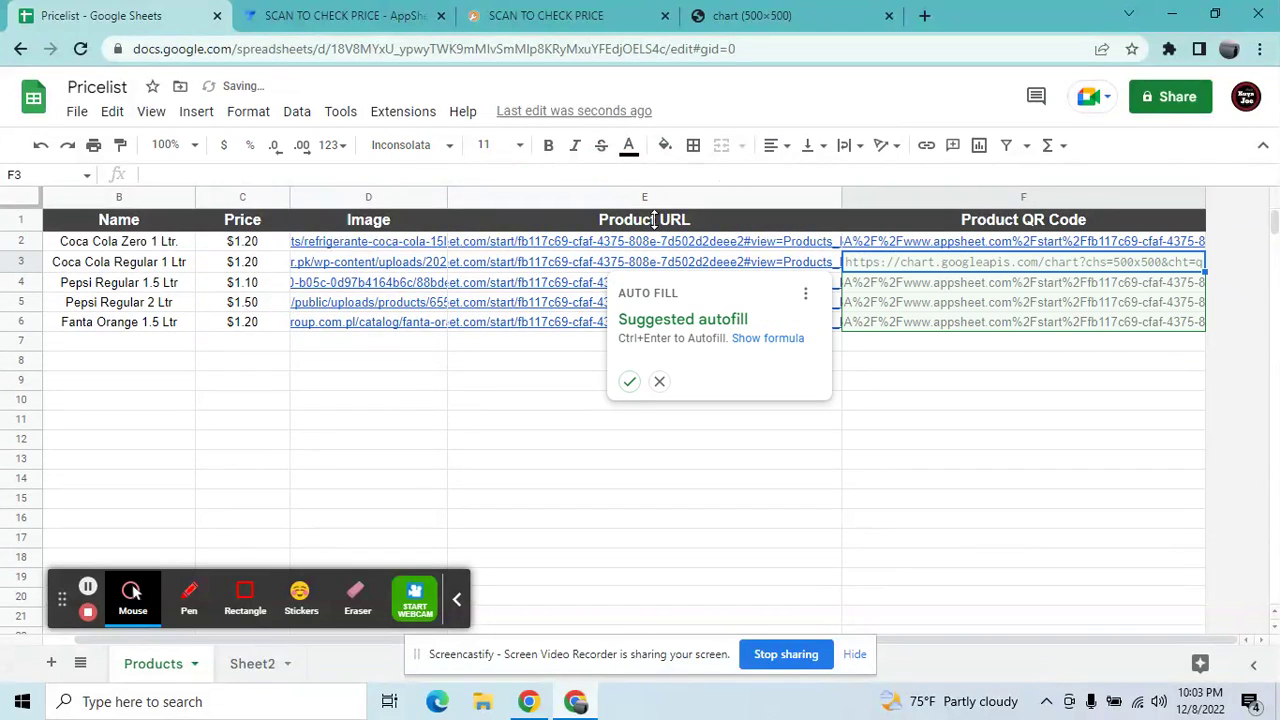
pyautogui.click(629, 382)
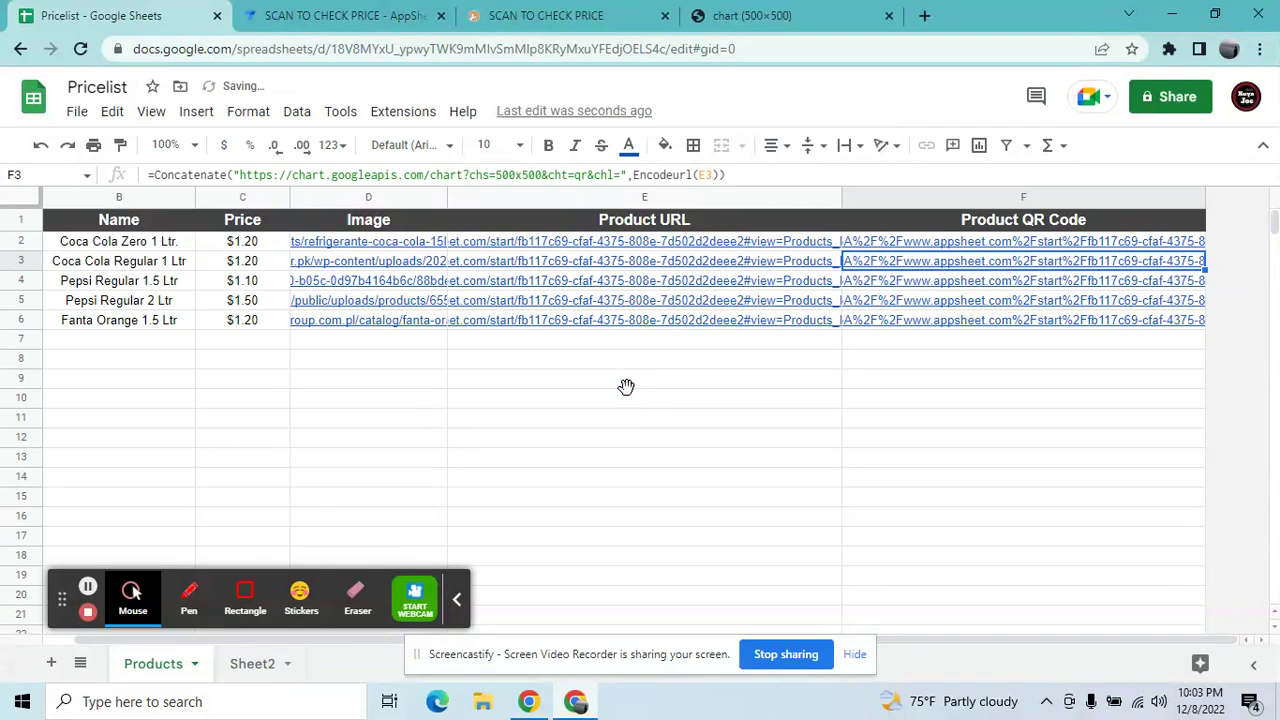
pyautogui.click(627, 385)
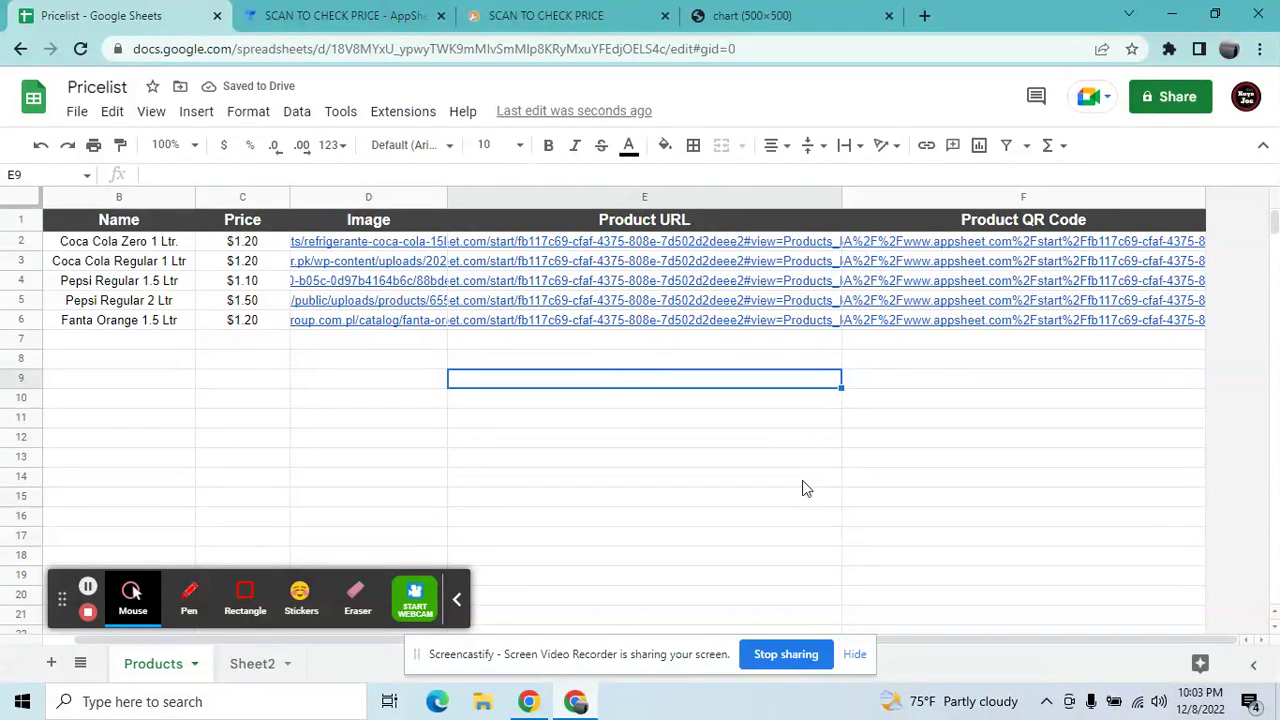
# Step: Copy the Product QR Code link of Fanta Orange 1.5 Ltr from cell F6 and open it in a new browser tab
pyautogui.click(116, 326)
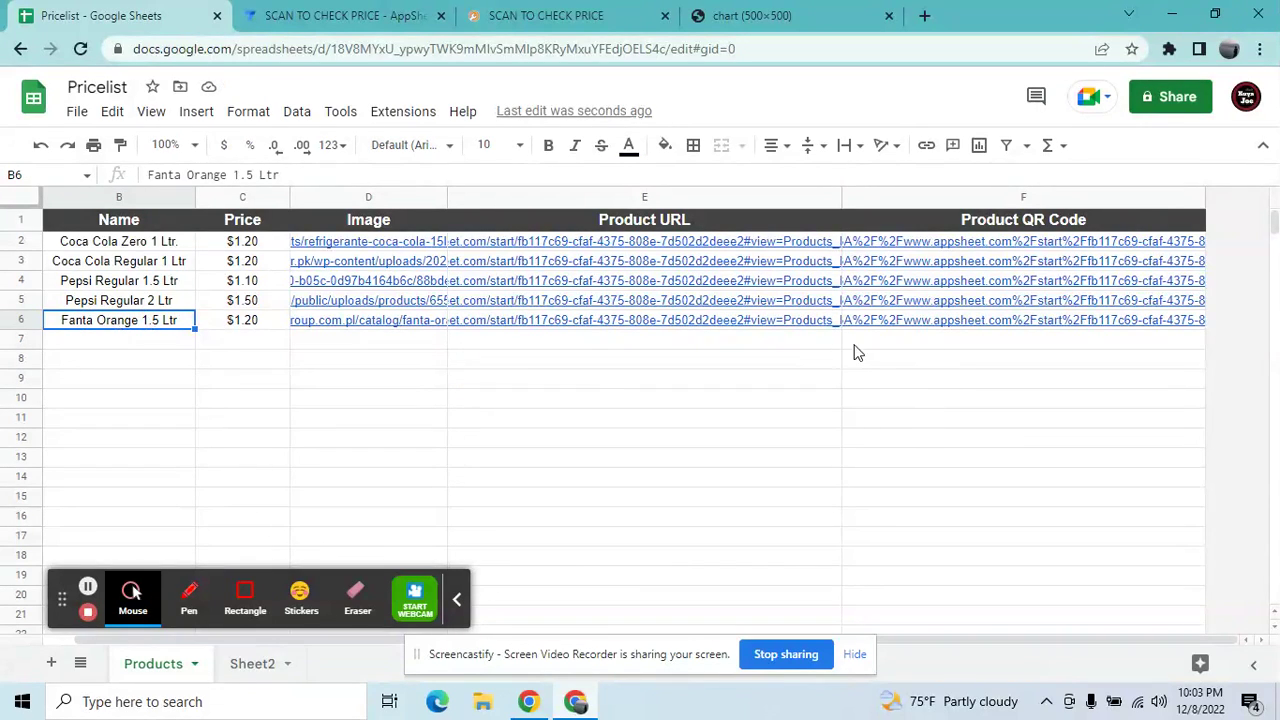
pyautogui.click(880, 326)
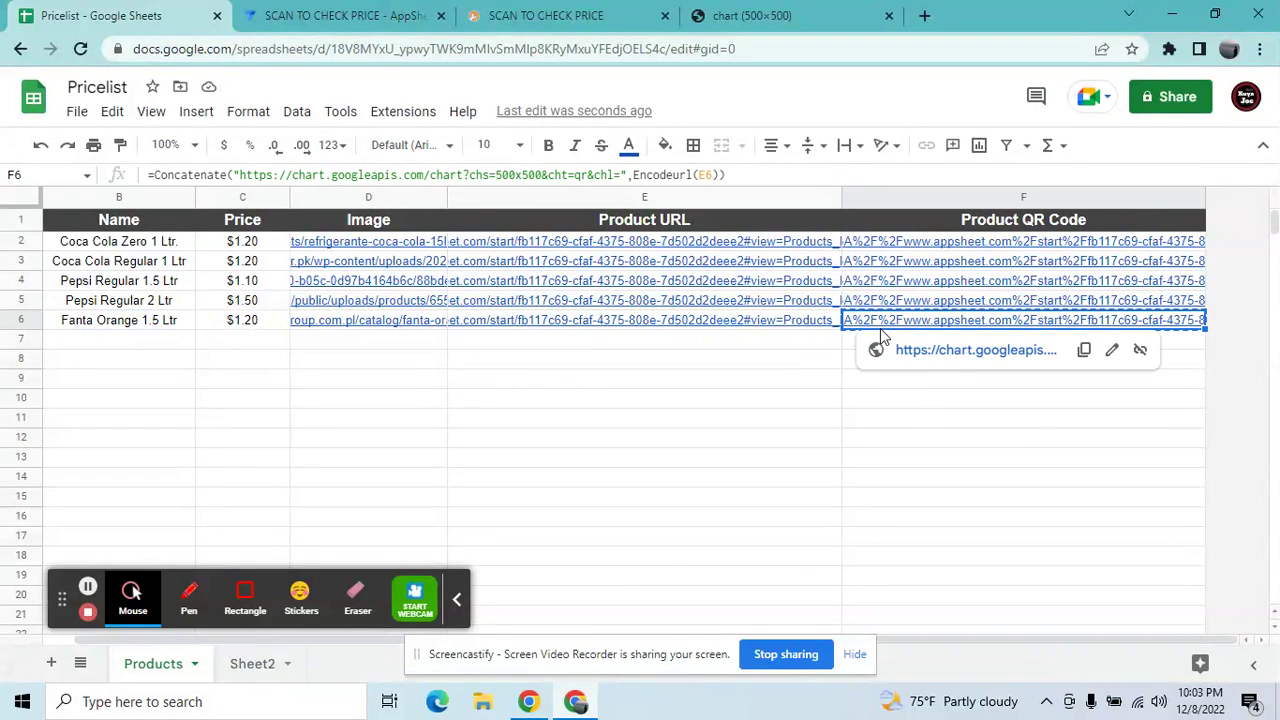
pyautogui.click(850, 14)
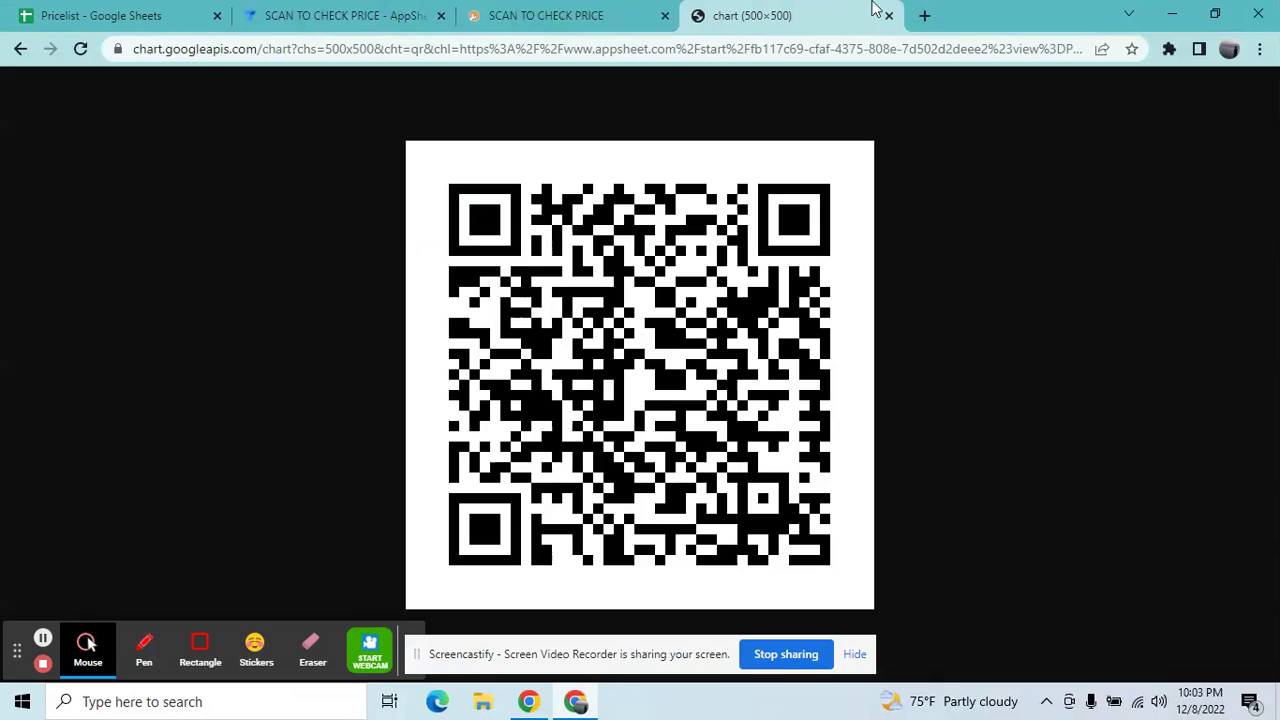
pyautogui.click(925, 16)
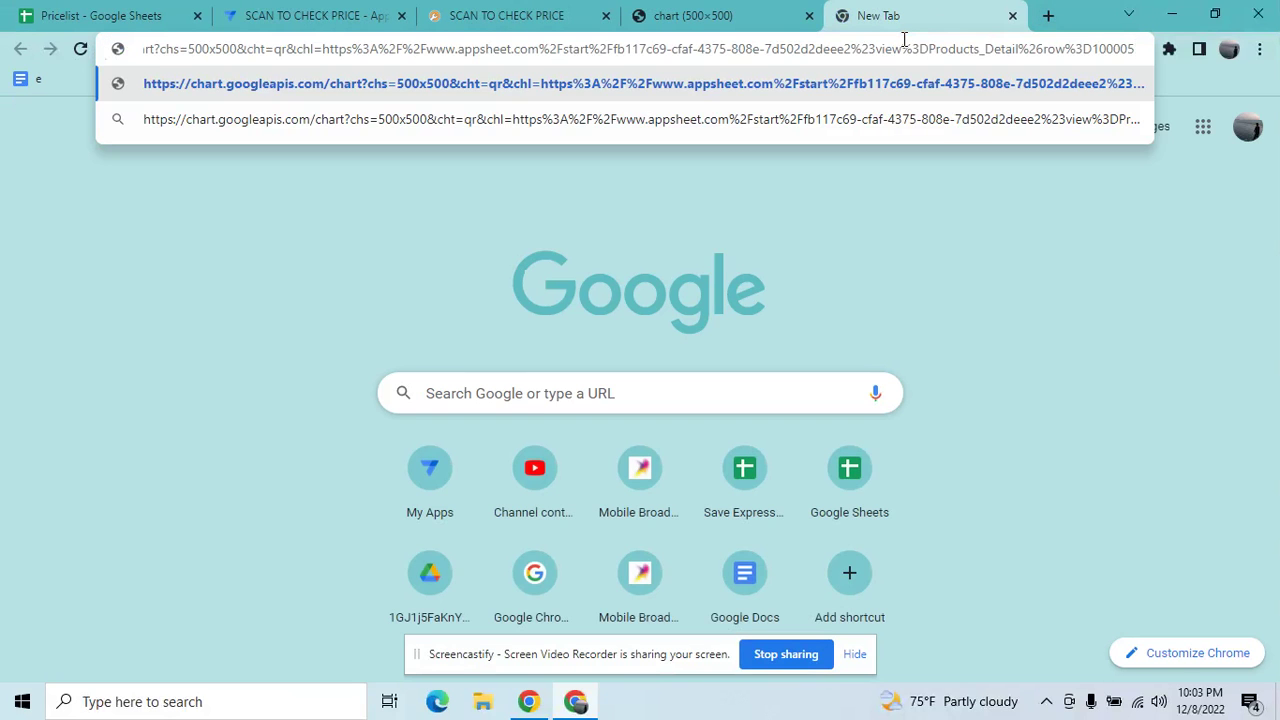
pyautogui.press('Return')
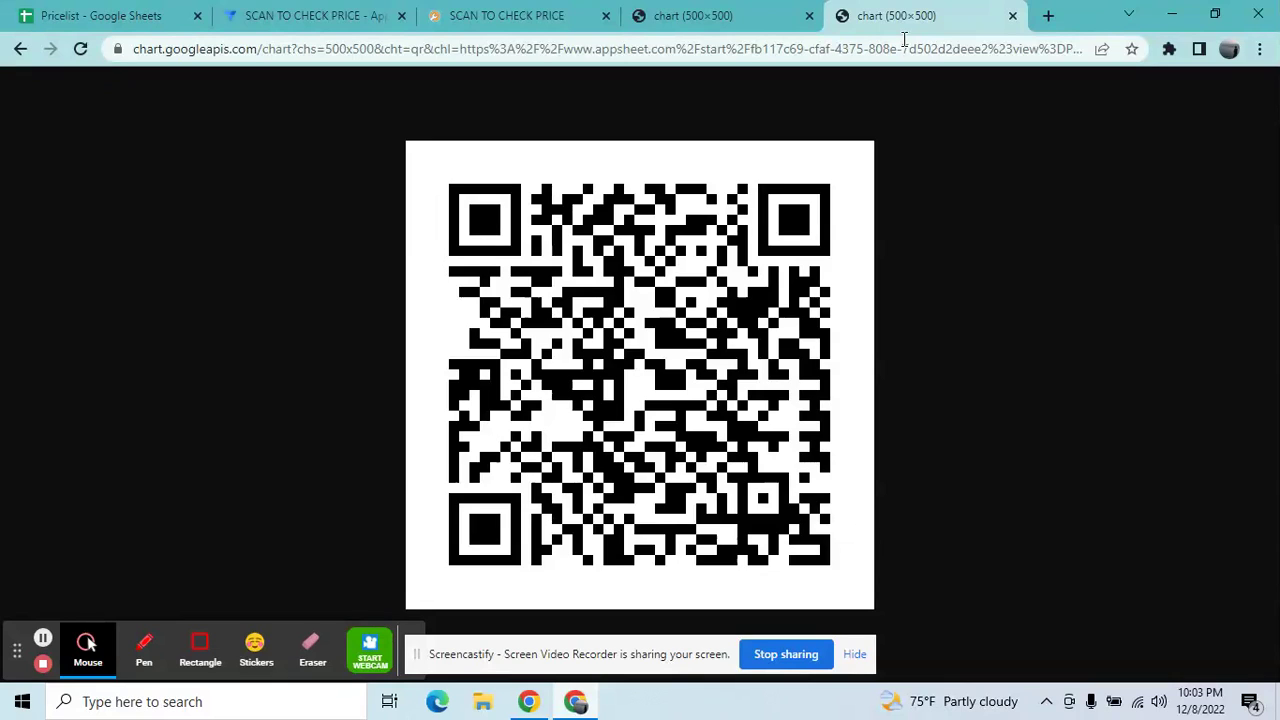
pyautogui.click(77, 8)
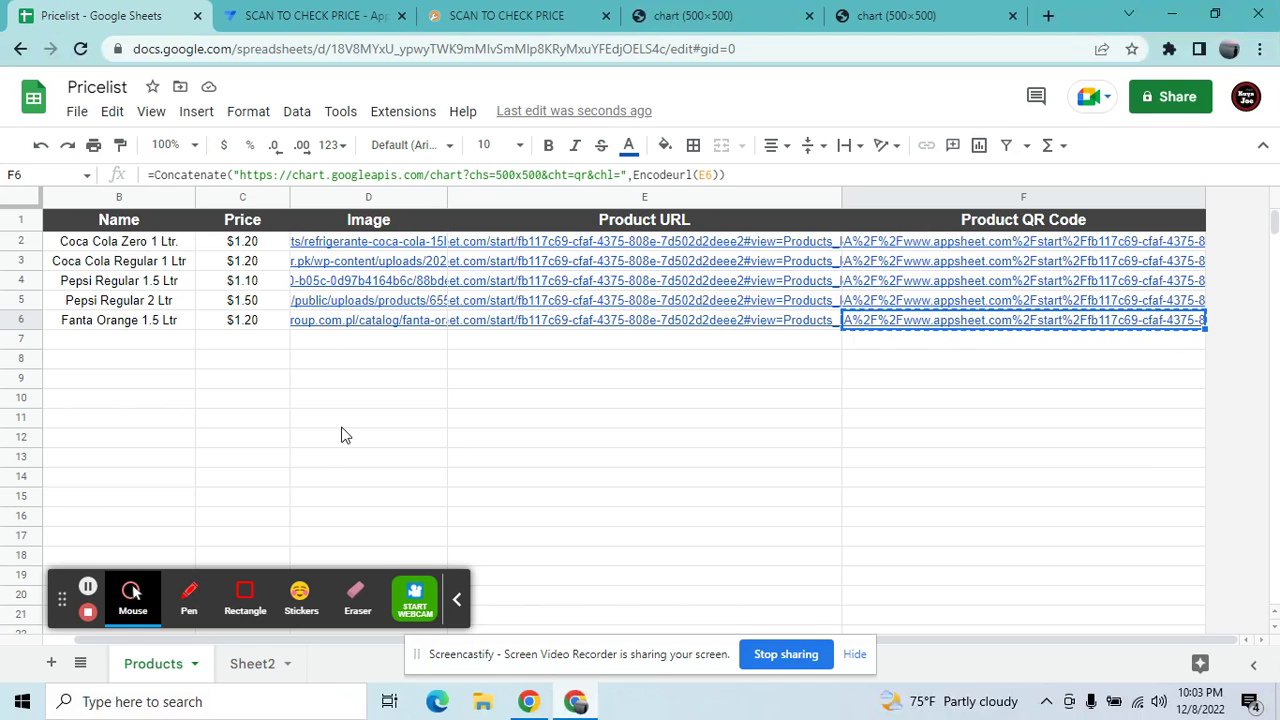
pyautogui.click(700, 357)
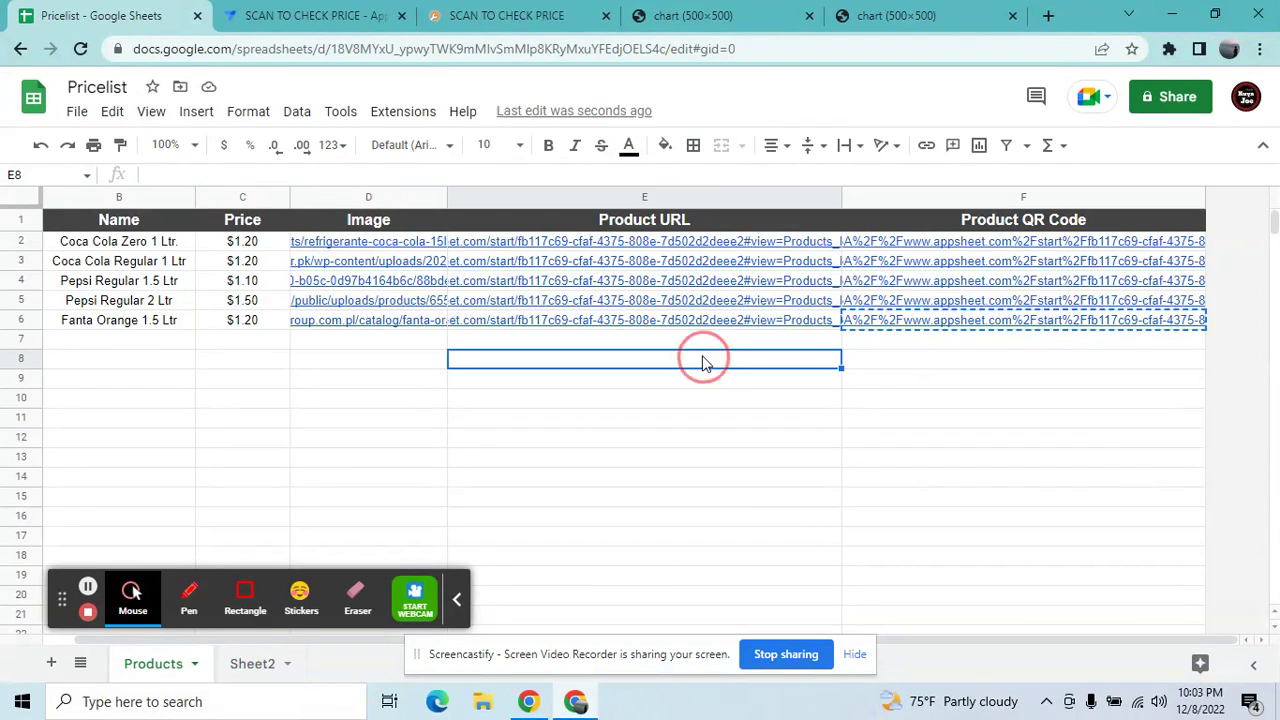
pyautogui.click(918, 302)
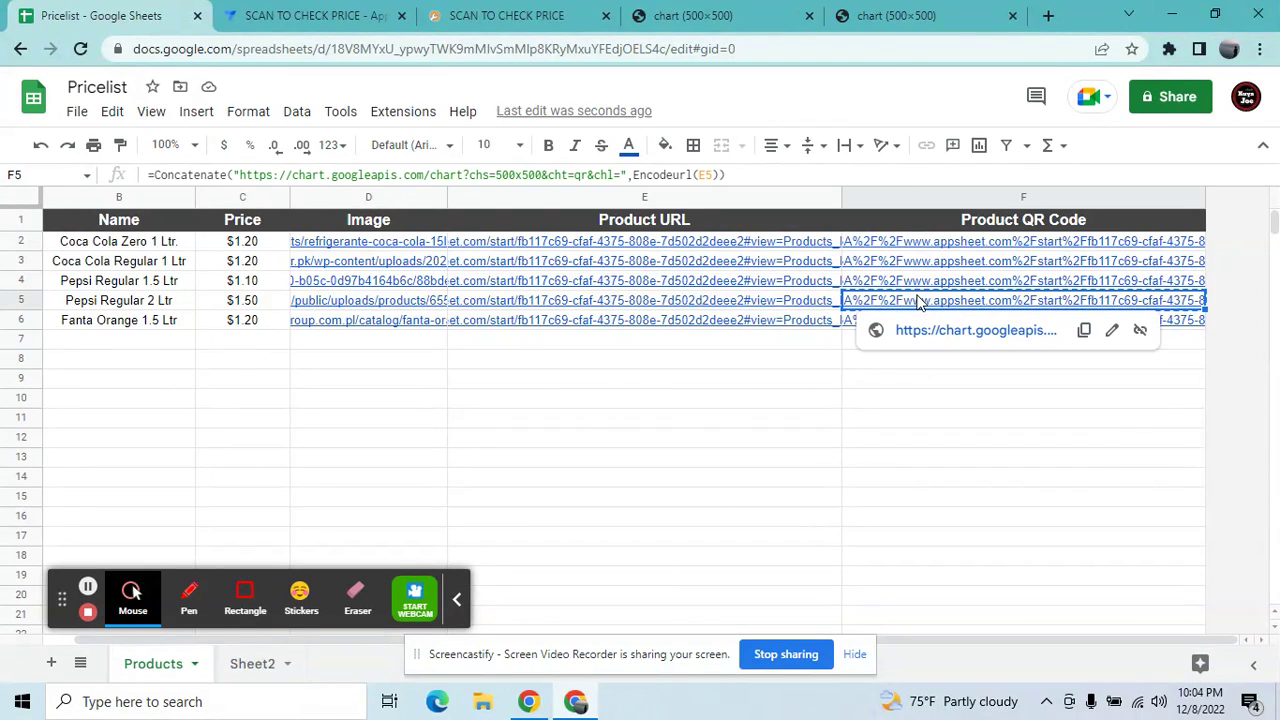
# Step: Close both QR code chart tabs and the browser tab running the SCAN TO CHECK PRICE app
pyautogui.click(865, 10)
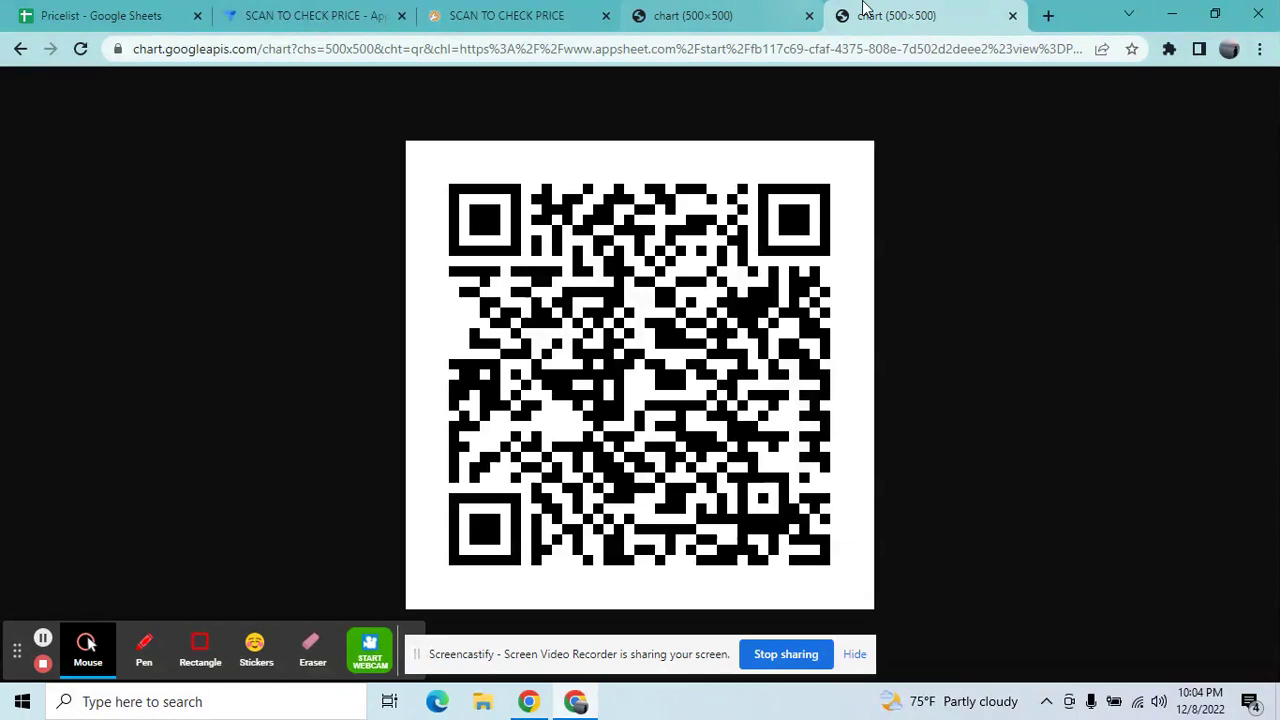
pyautogui.click(810, 15)
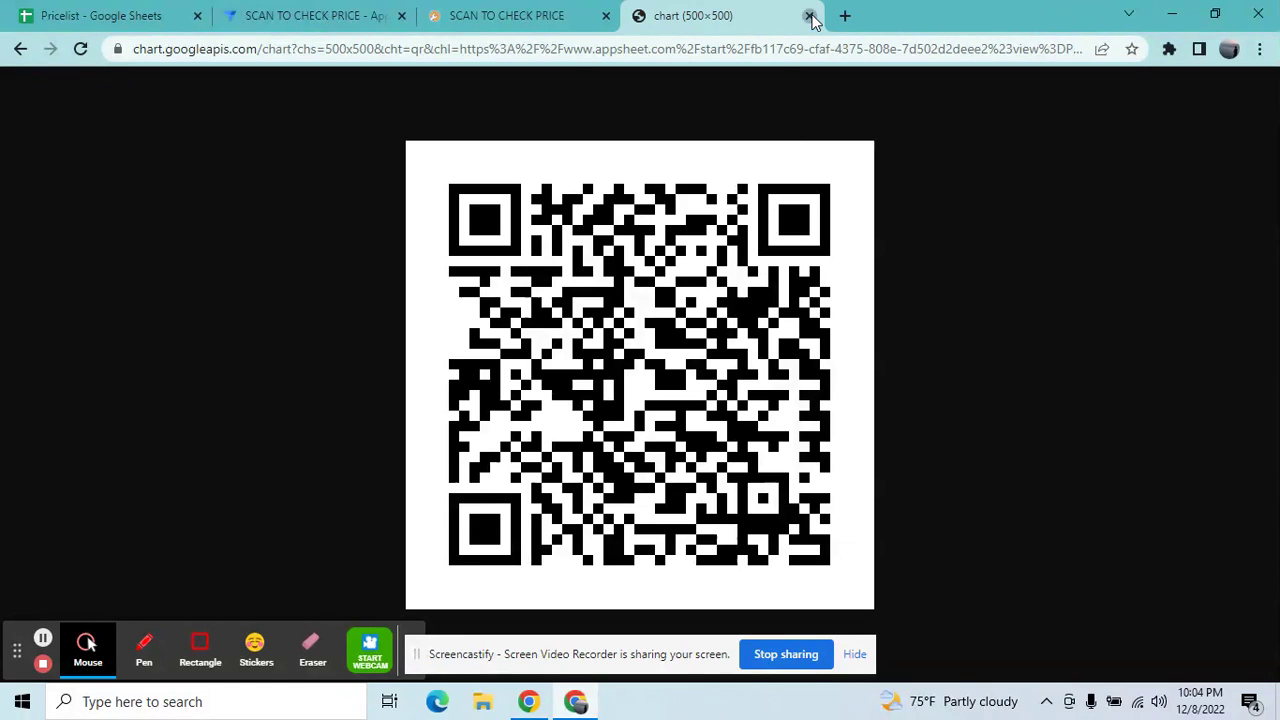
pyautogui.click(810, 16)
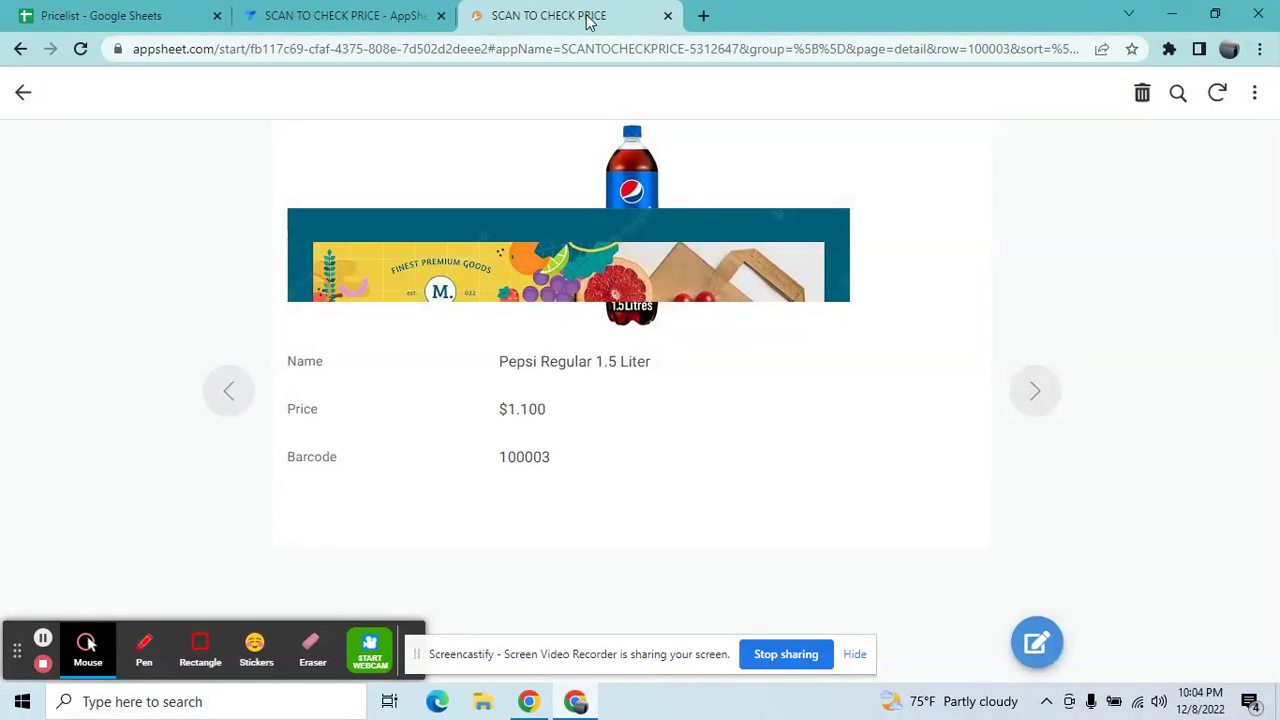
pyautogui.click(664, 17)
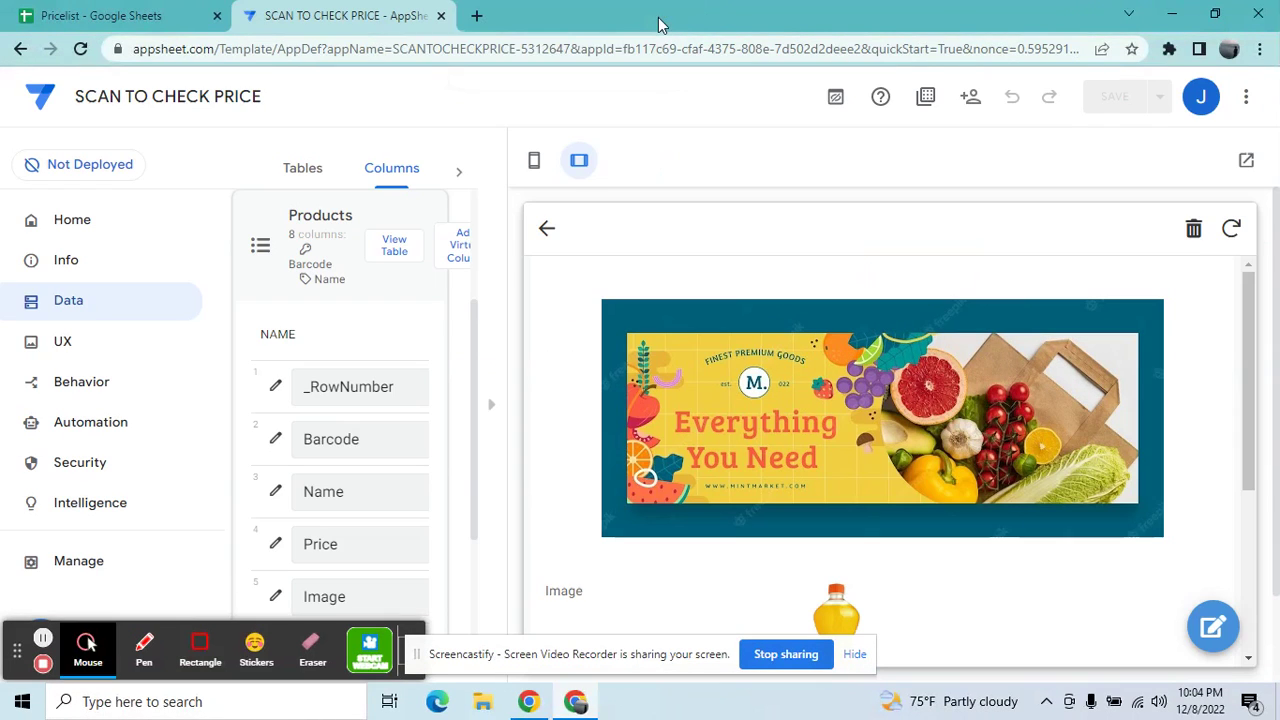
# Step: Return to the Pricelist spreadsheet and inspect the QR formula in Product QR Code cell F2
pyautogui.click(95, 15)
pyautogui.click(509, 515)
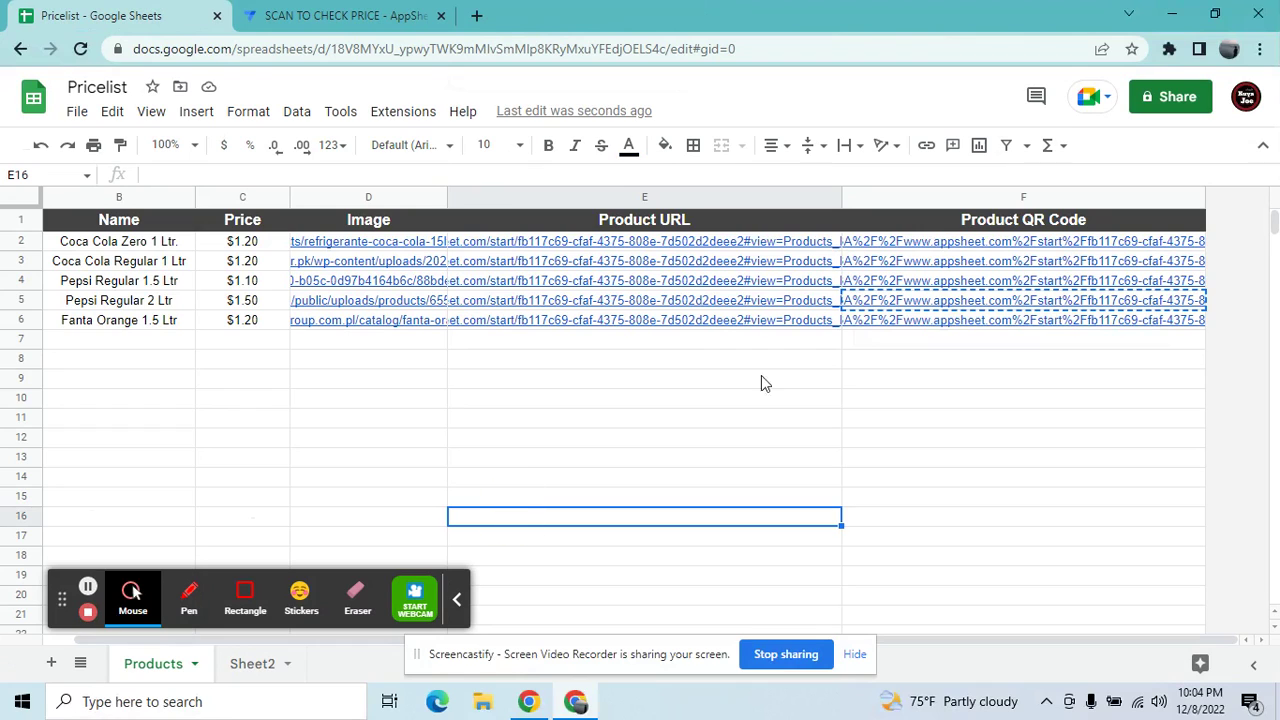
pyautogui.click(903, 249)
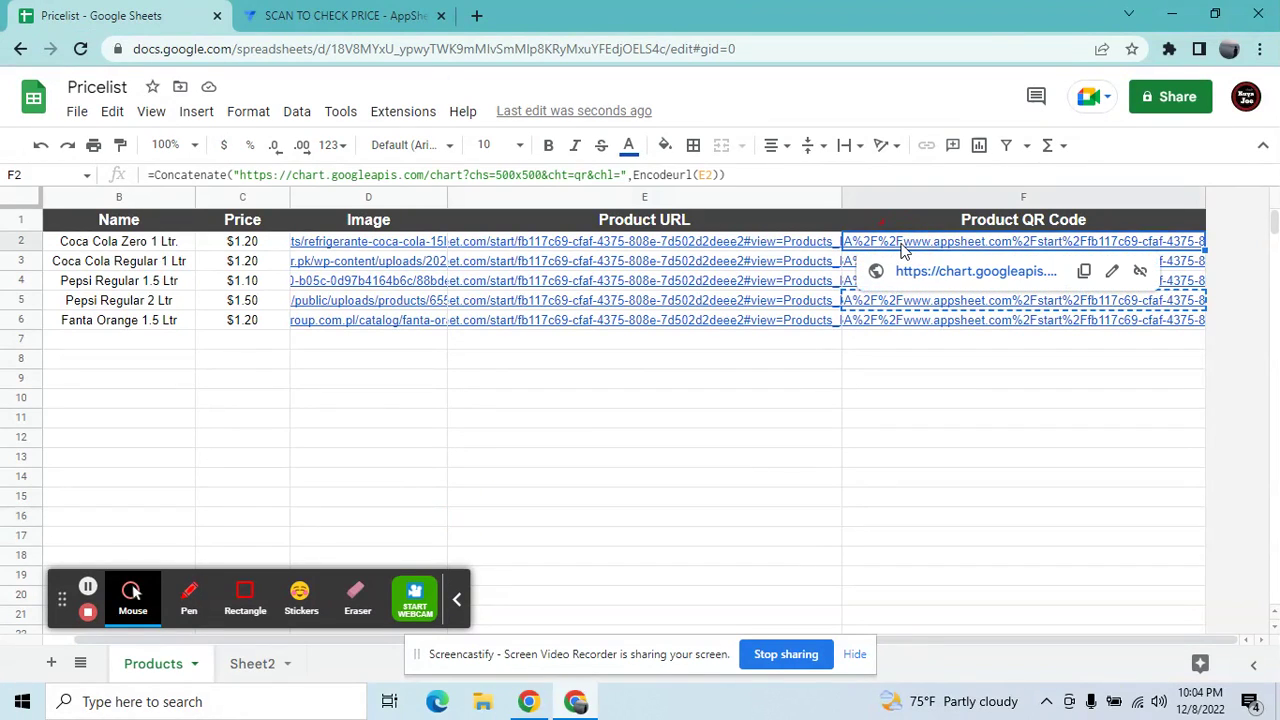
# Step: Switch to the AppSheet editor, open the Products table settings from its columns, and set the allowed updates to Read-Only
pyautogui.click(375, 12)
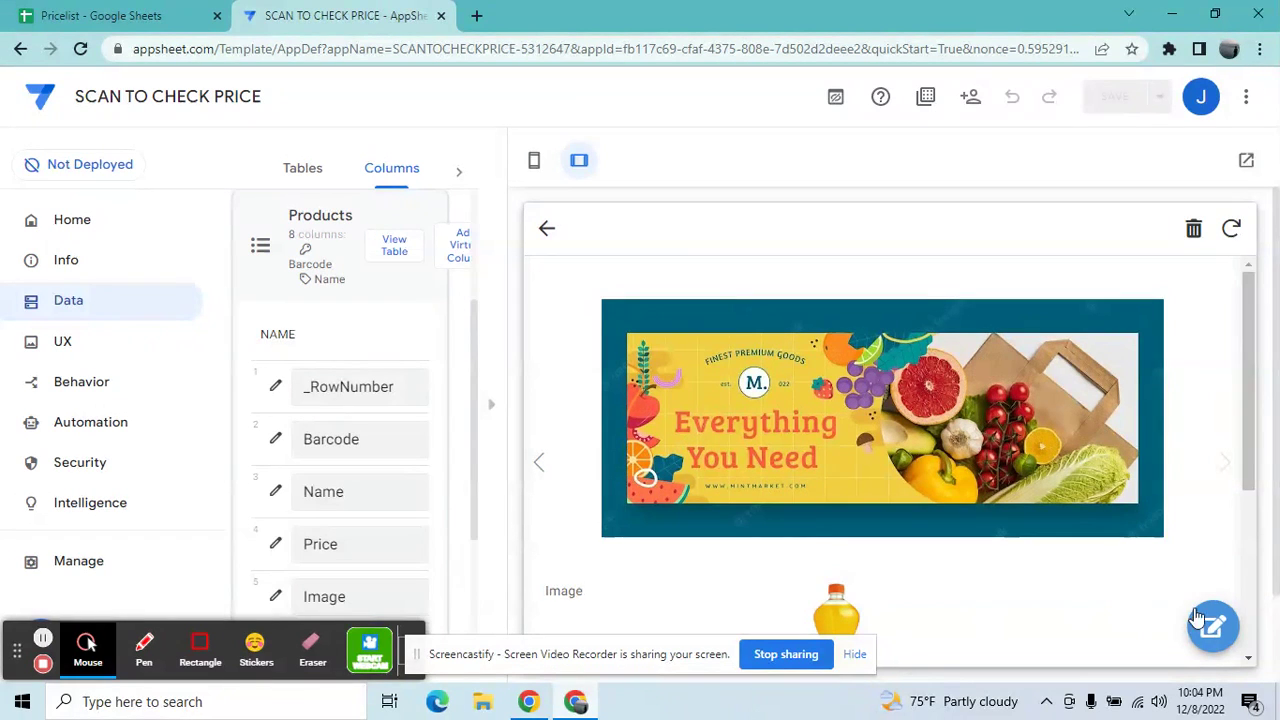
pyautogui.click(506, 422)
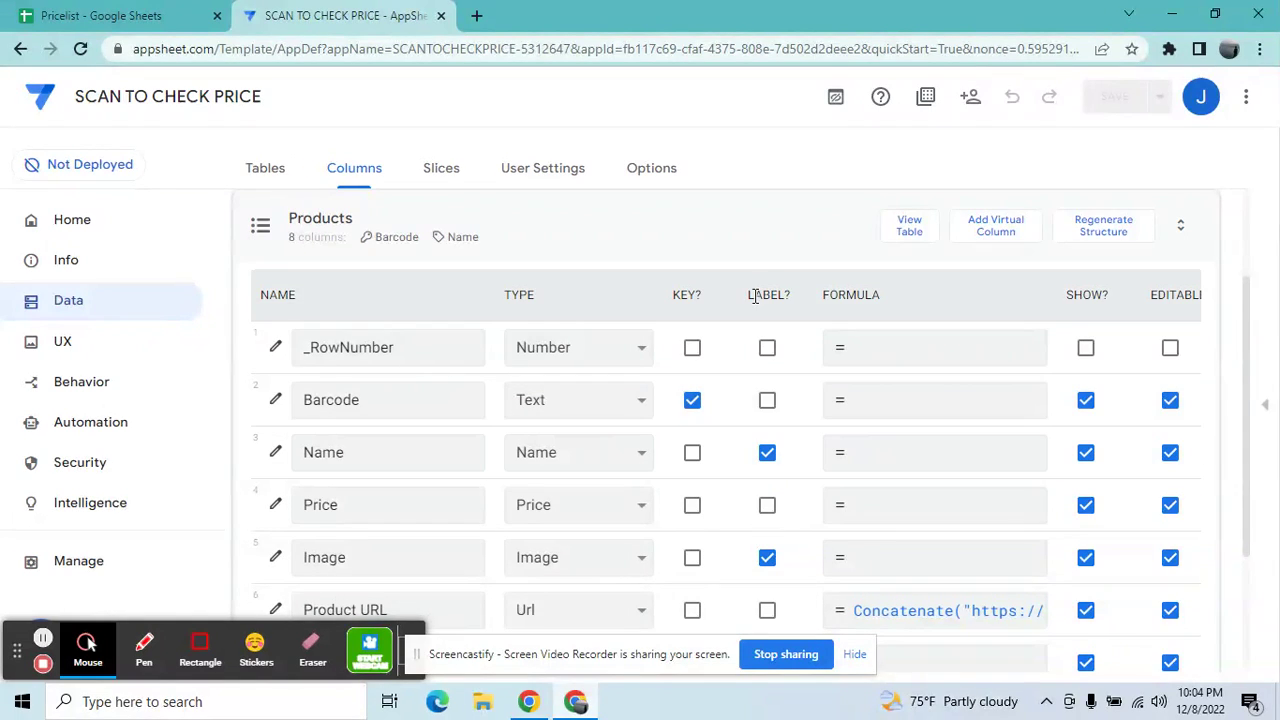
pyautogui.click(900, 228)
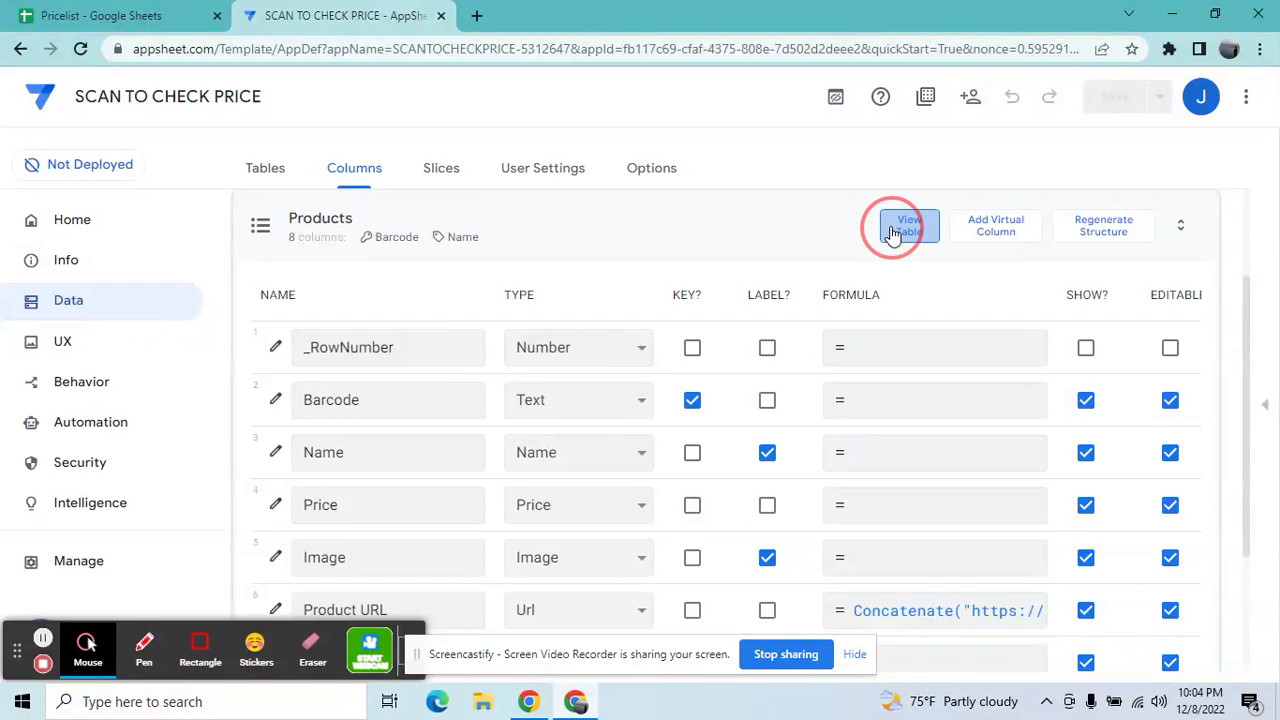
pyautogui.click(871, 368)
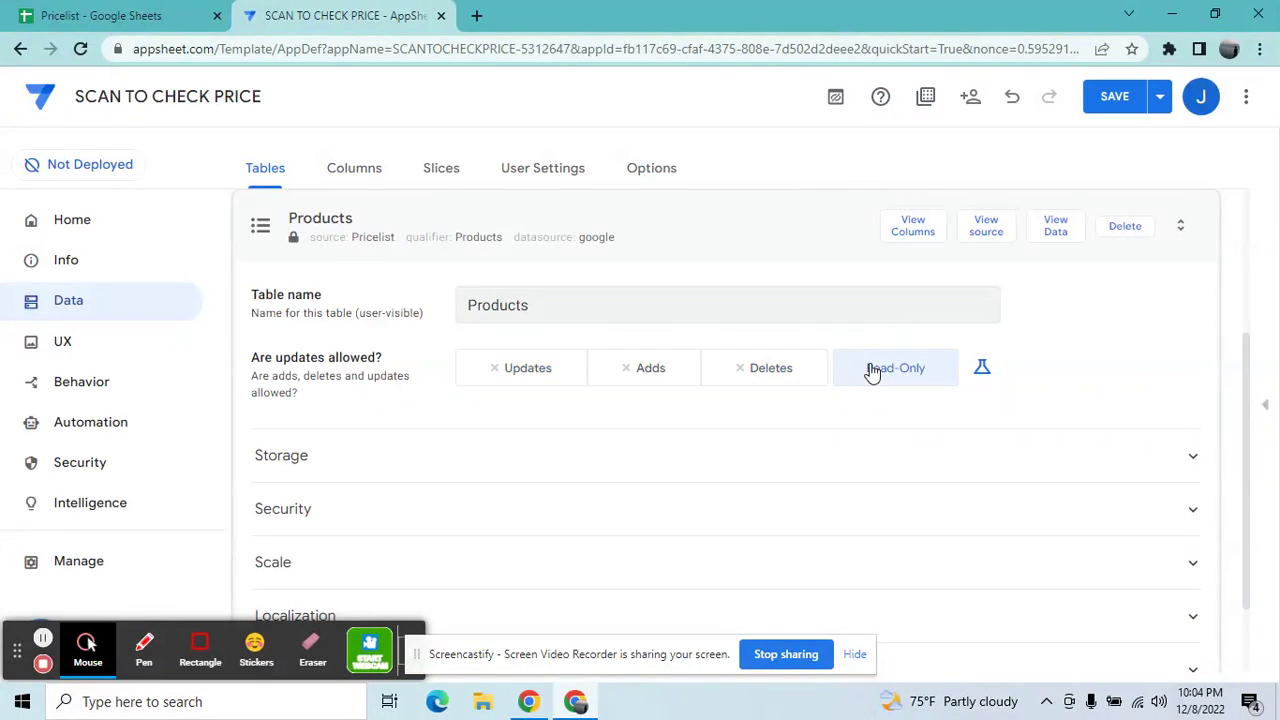
# Step: Save the app with the Products table's read-only setting and show the app preview
pyautogui.click(1115, 100)
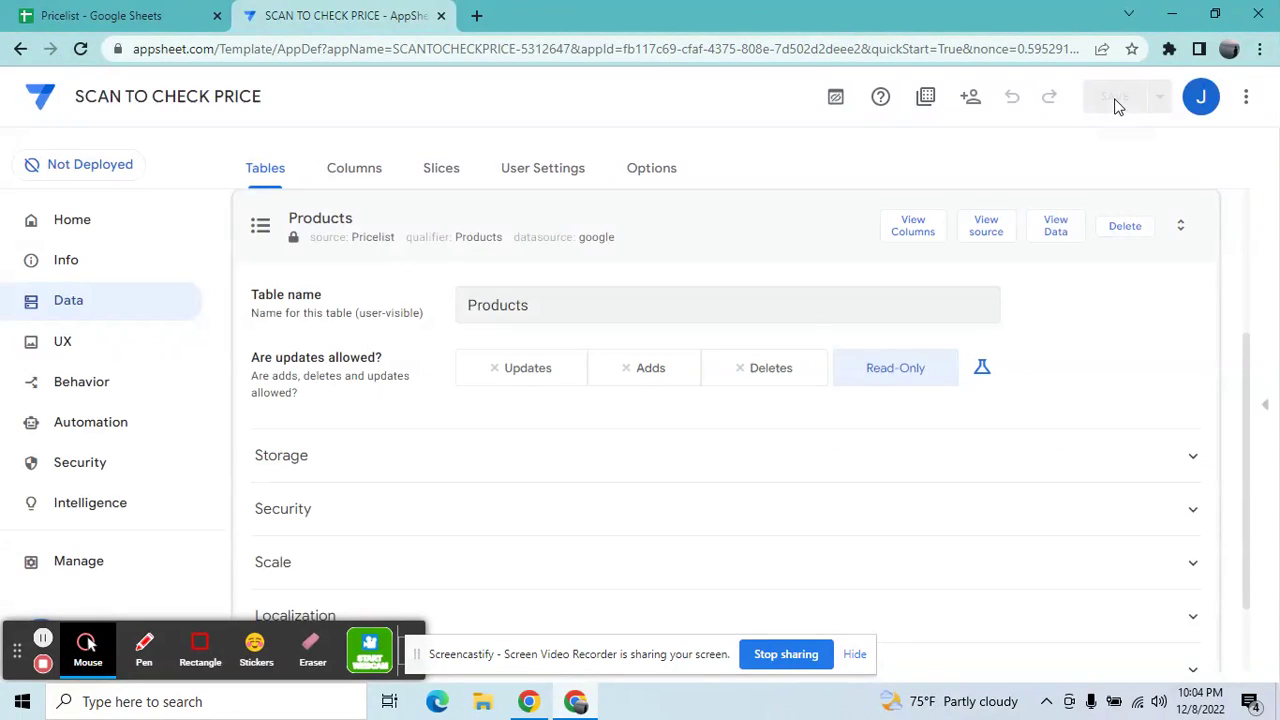
pyautogui.click(1266, 405)
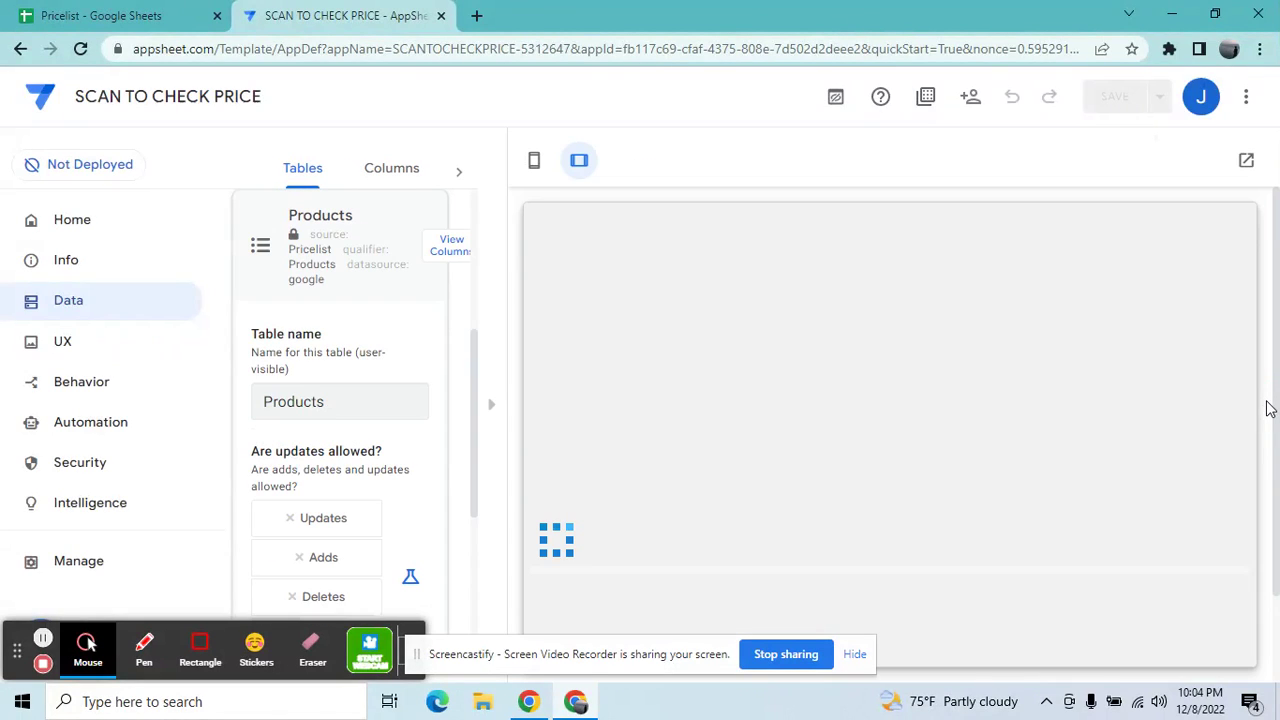
# Step: Switch to the Pricelist spreadsheet and inspect the Fanta Orange 1.5 Ltr row's name, Product URL and Product QR Code cells
pyautogui.click(120, 10)
pyautogui.click(297, 410)
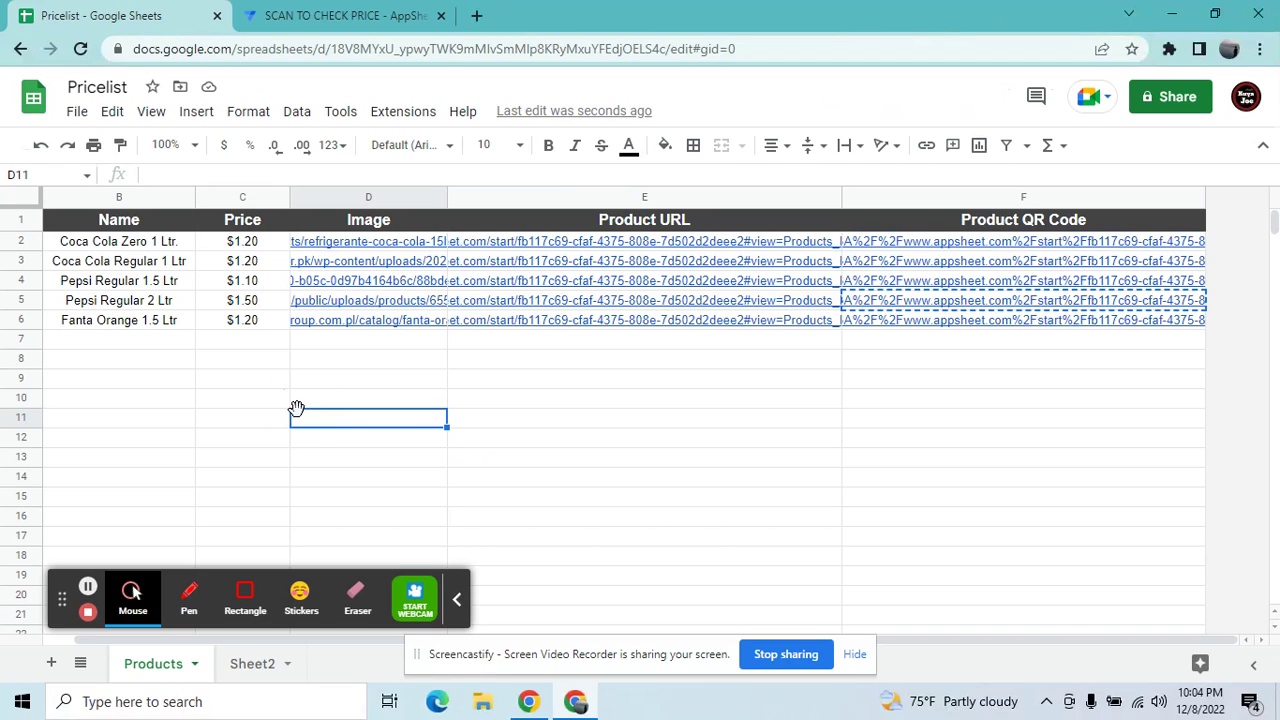
pyautogui.click(125, 308)
pyautogui.click(128, 316)
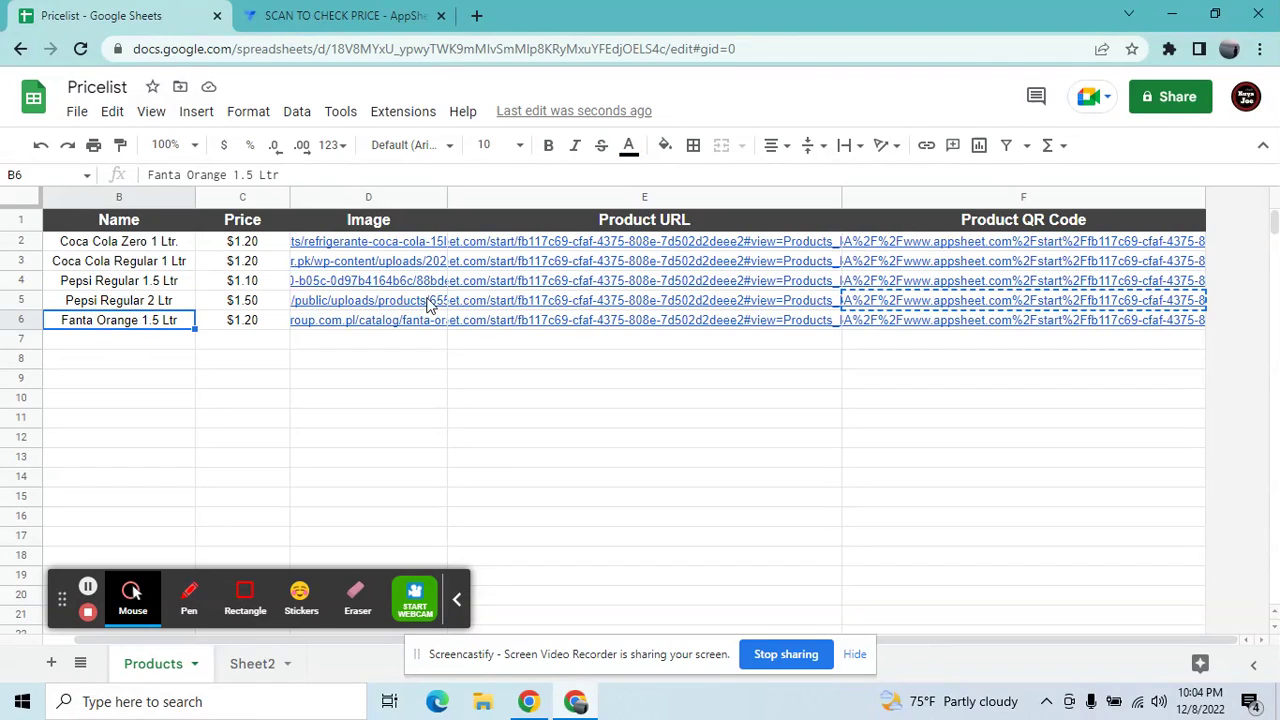
pyautogui.moveTo(397, 330)
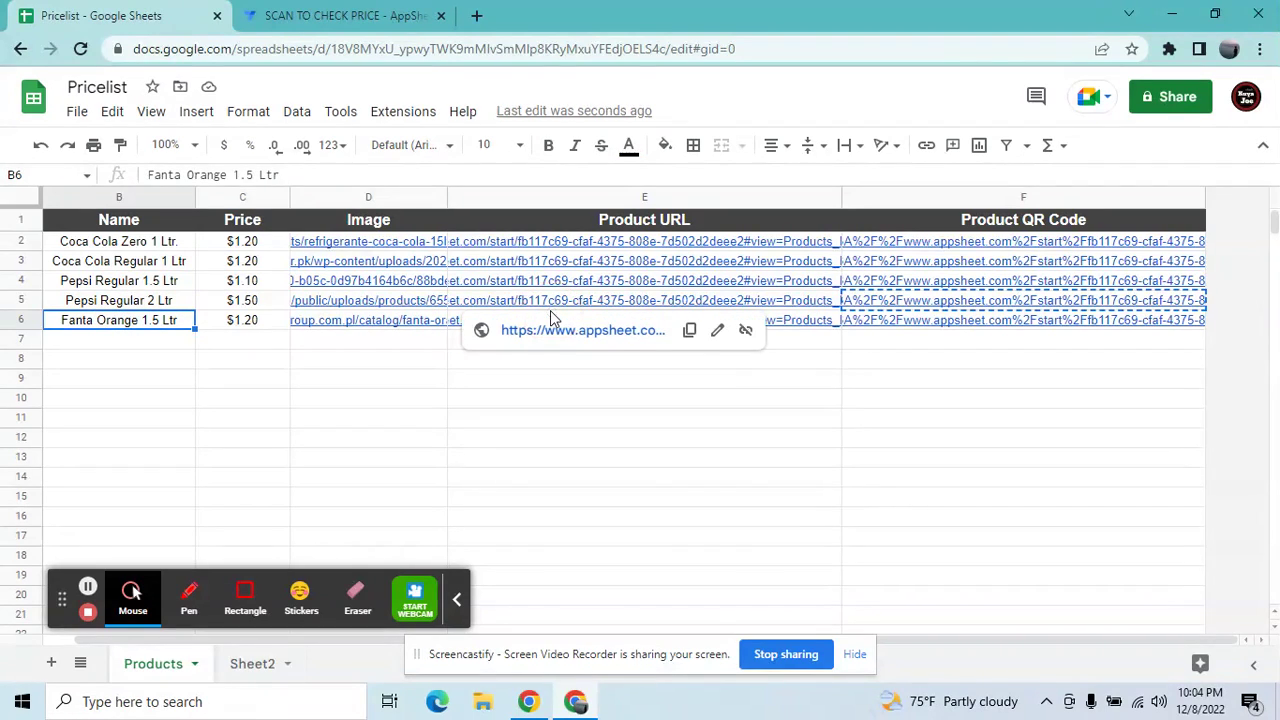
pyautogui.click(668, 518)
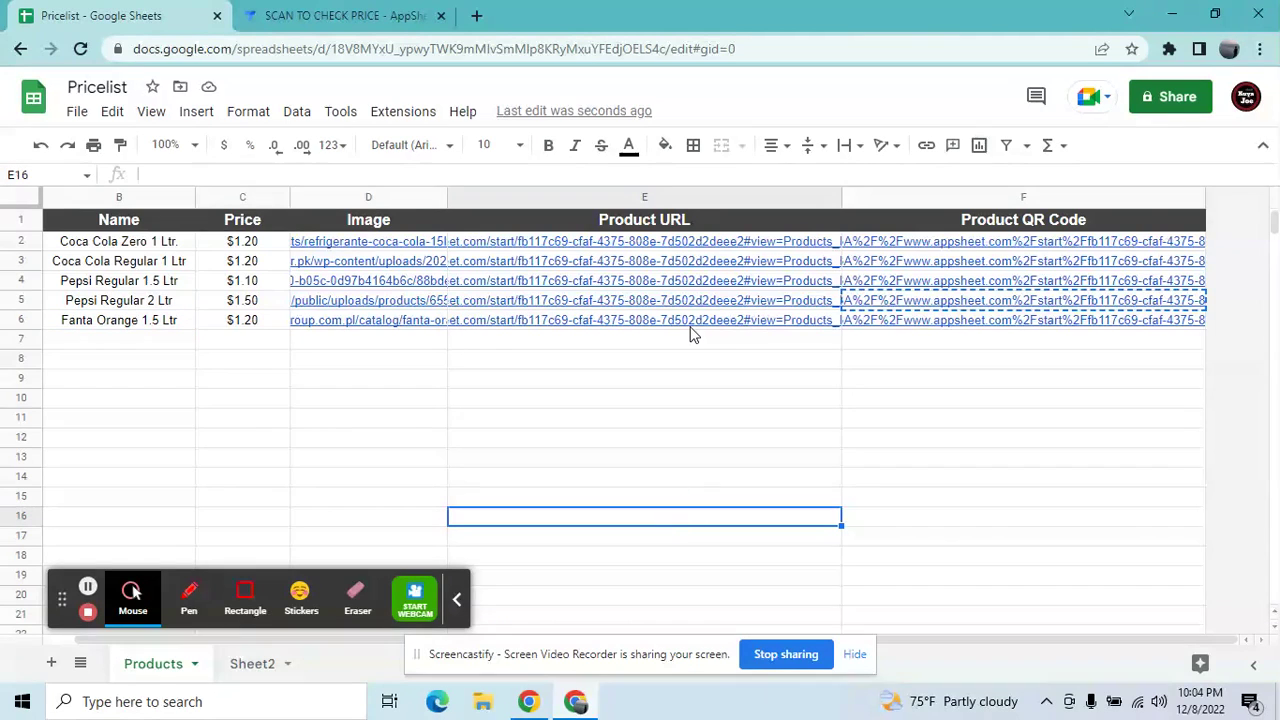
pyautogui.moveTo(690, 325)
pyautogui.click(695, 416)
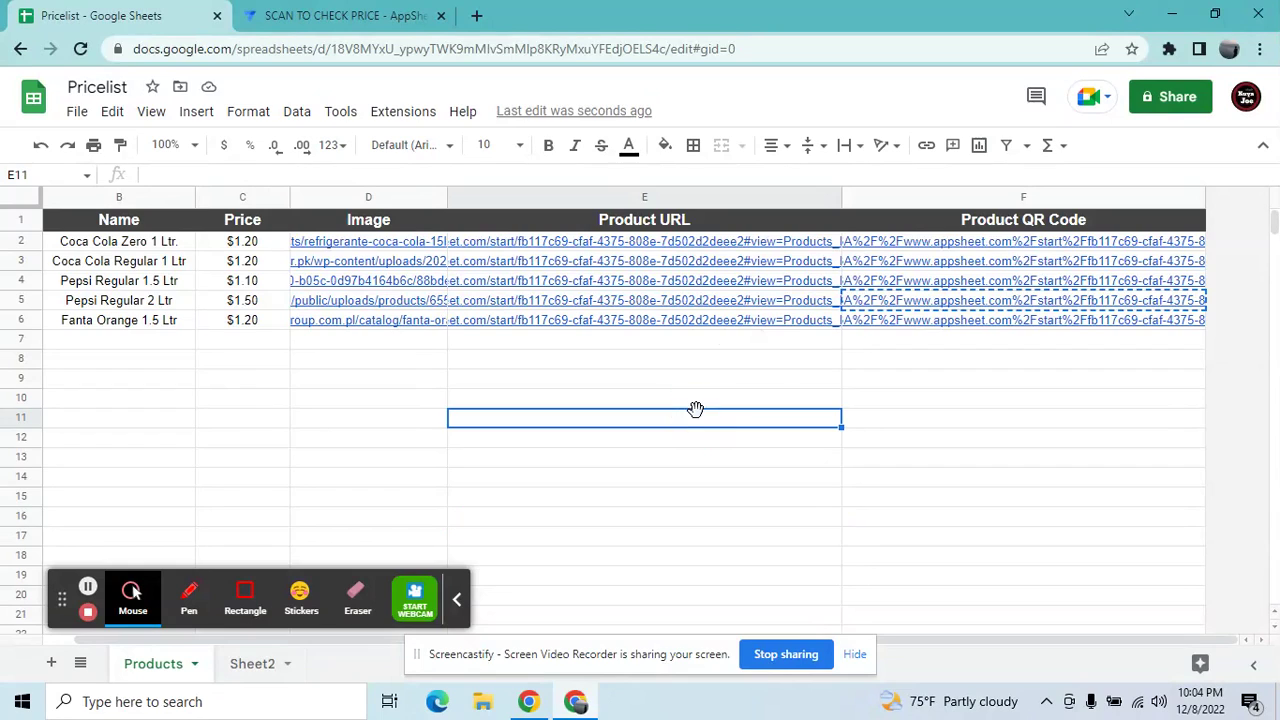
pyautogui.moveTo(666, 313)
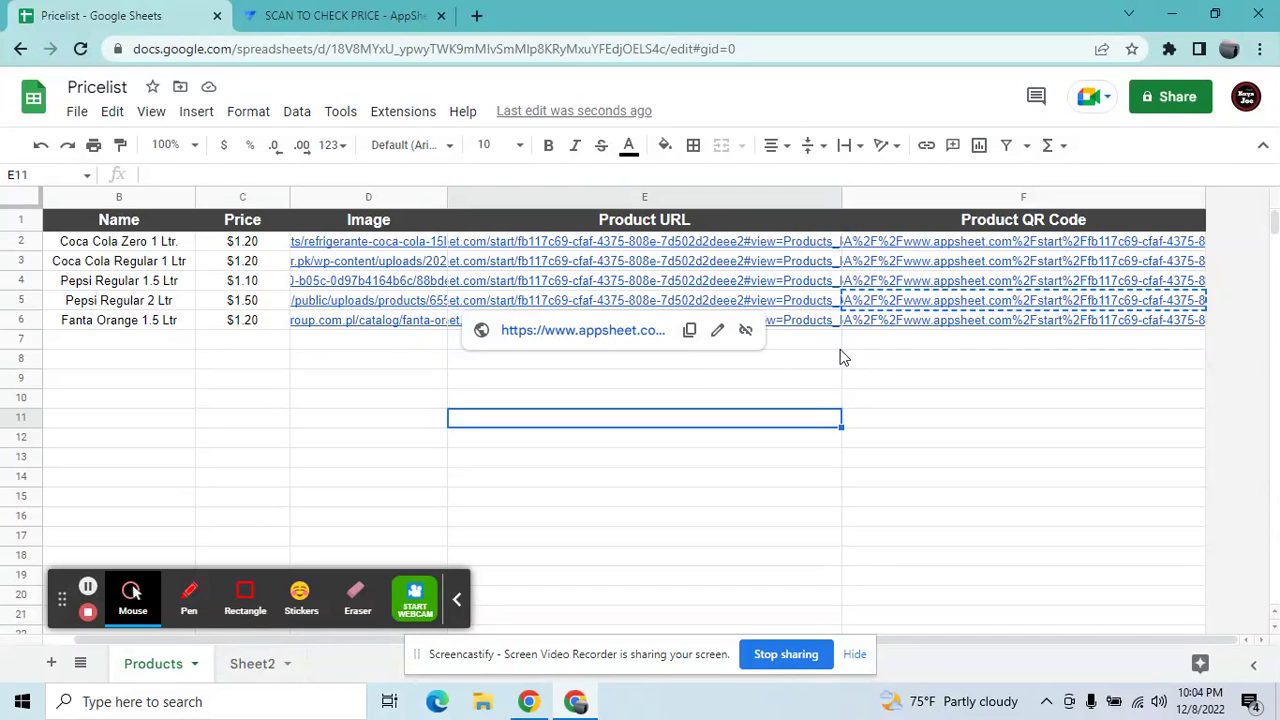
pyautogui.click(922, 325)
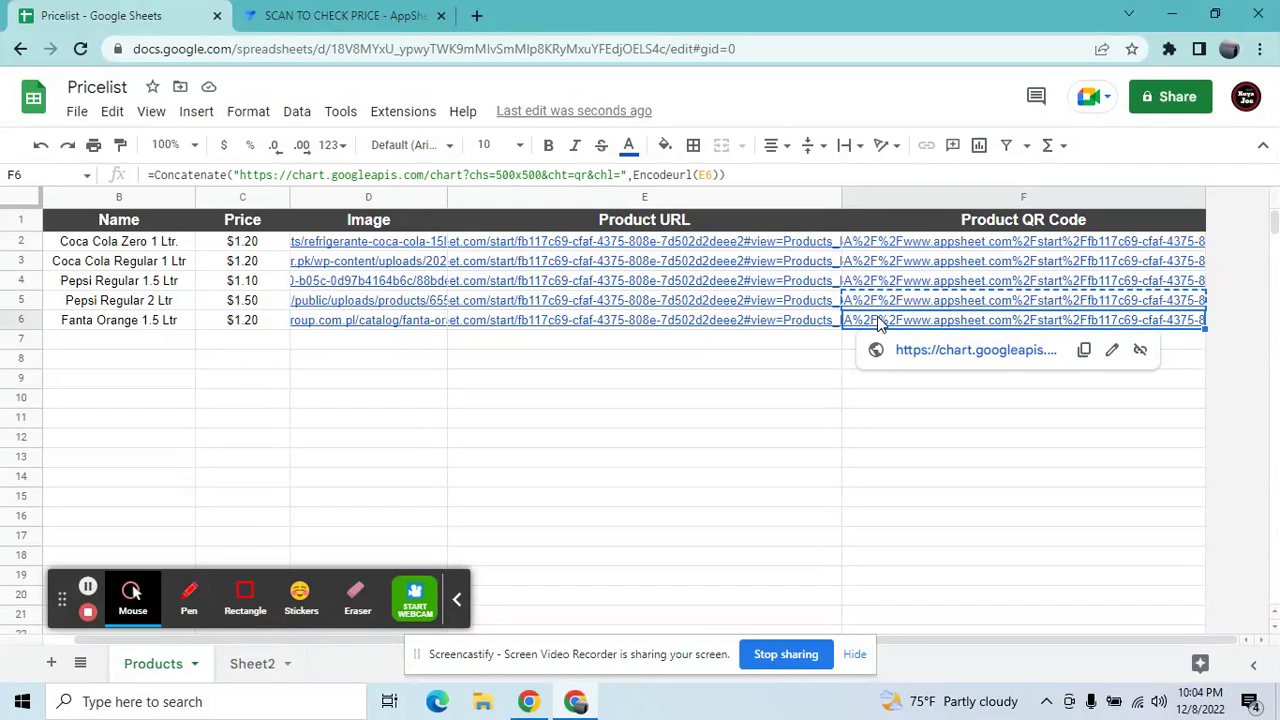
# Step: Copy the Fanta Orange 1.5 Ltr Product URL from cell E6, open it in a new Incognito window and accept the app's data terms
pyautogui.click(629, 326)
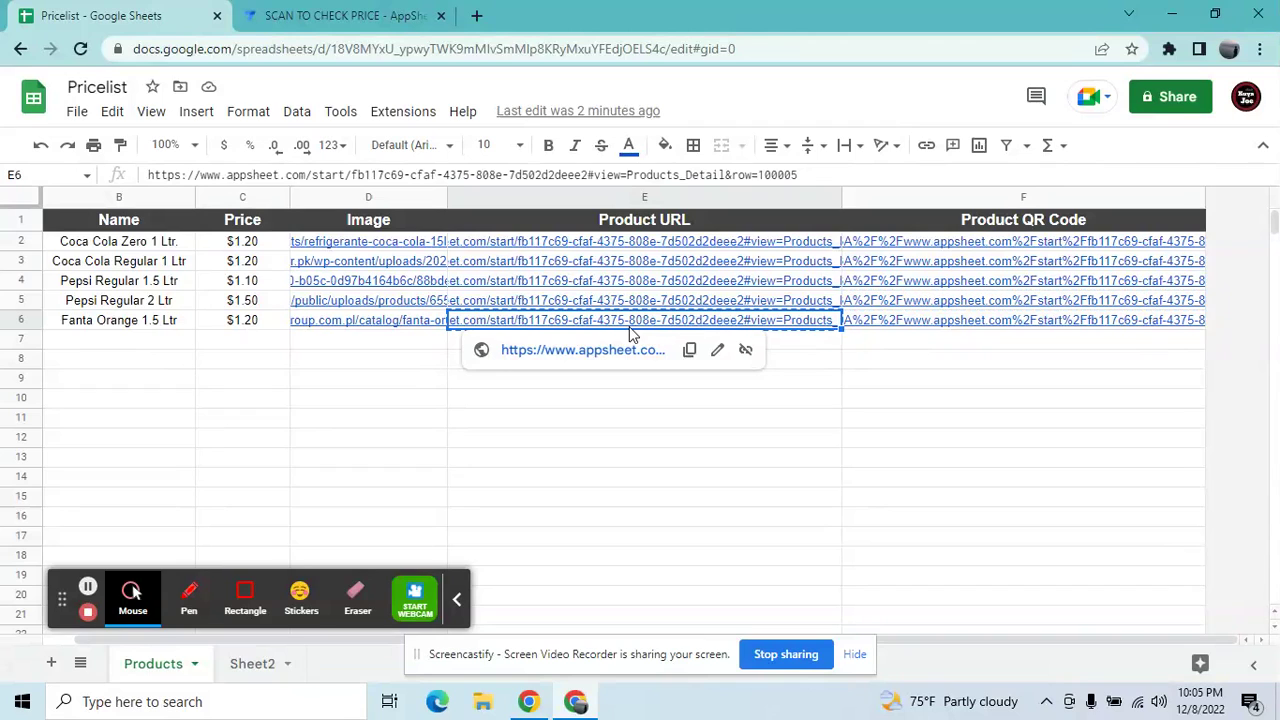
pyautogui.click(476, 12)
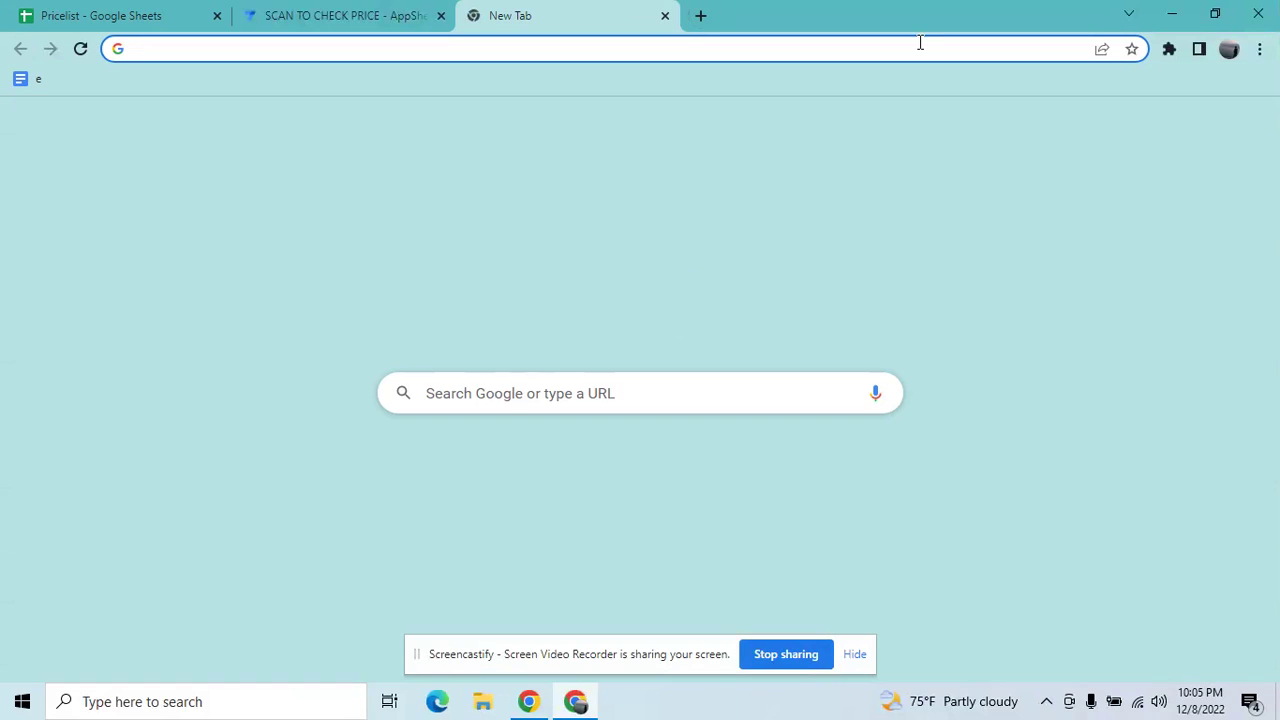
pyautogui.click(1261, 55)
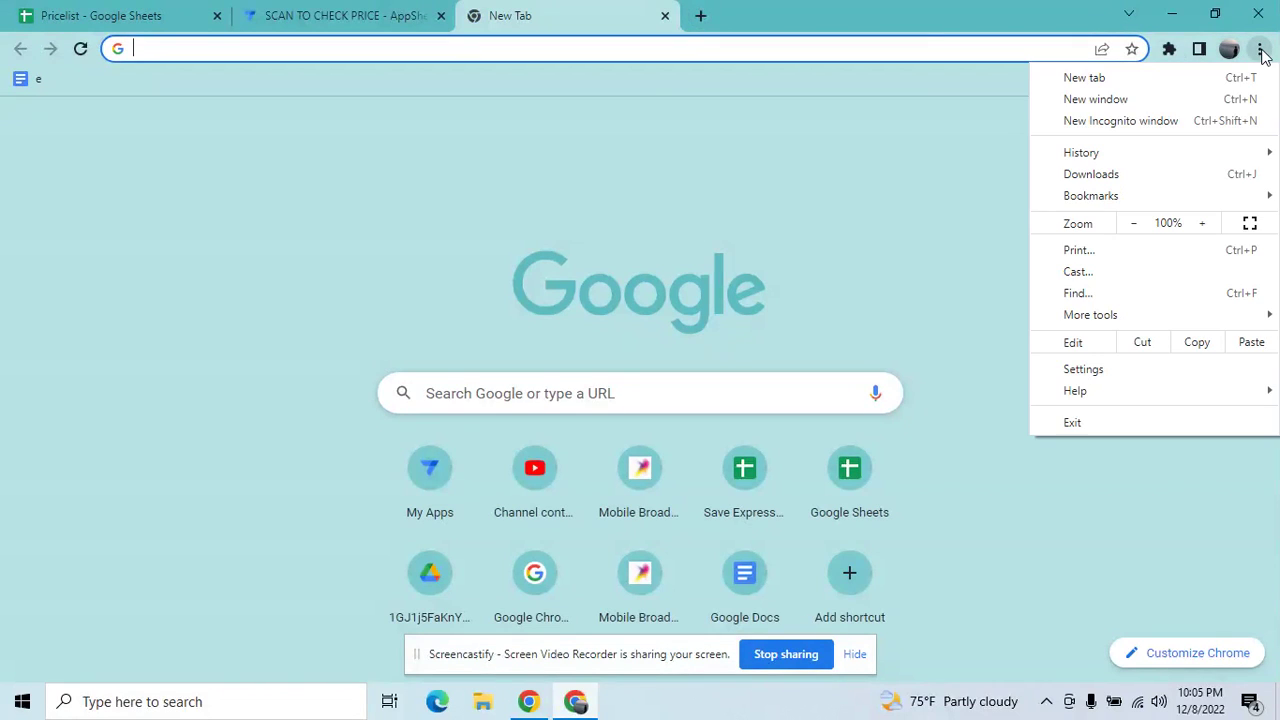
pyautogui.click(1115, 119)
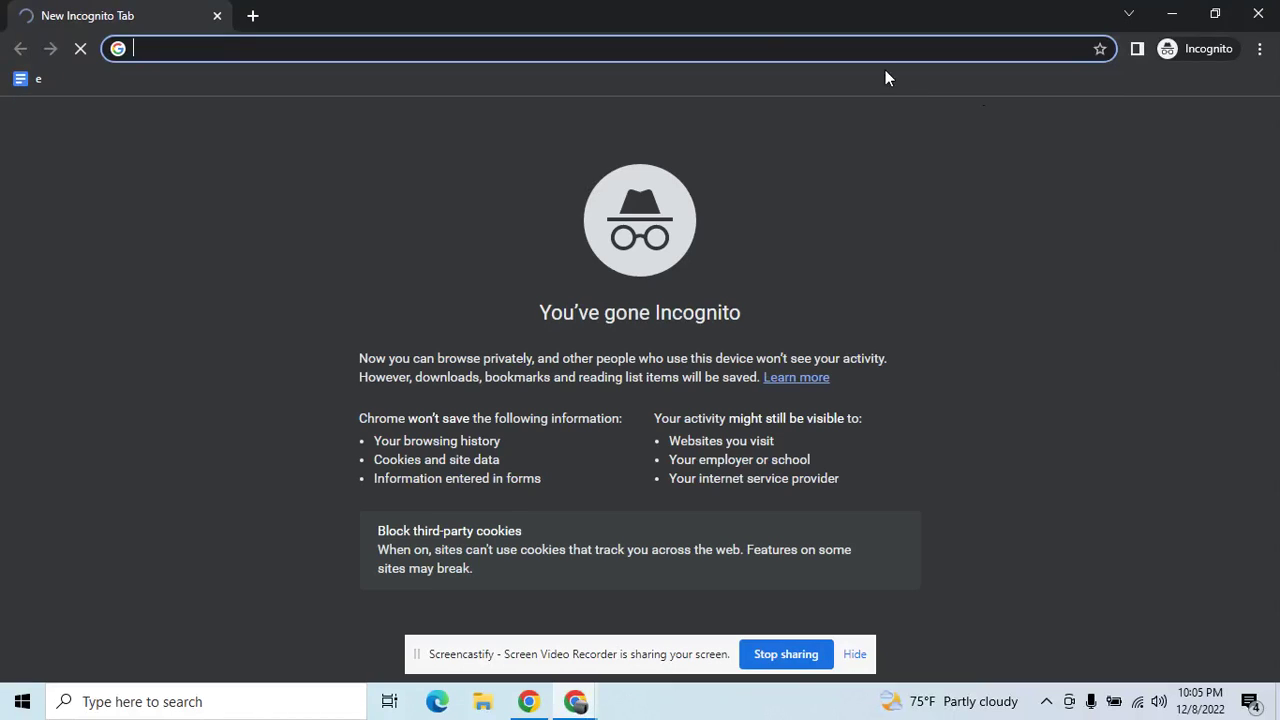
pyautogui.write('https://www.appsheet.com/start/fb117c69-cfaf-4375-808e-7d502d2deee2#view=Products_Detail&row=100005')
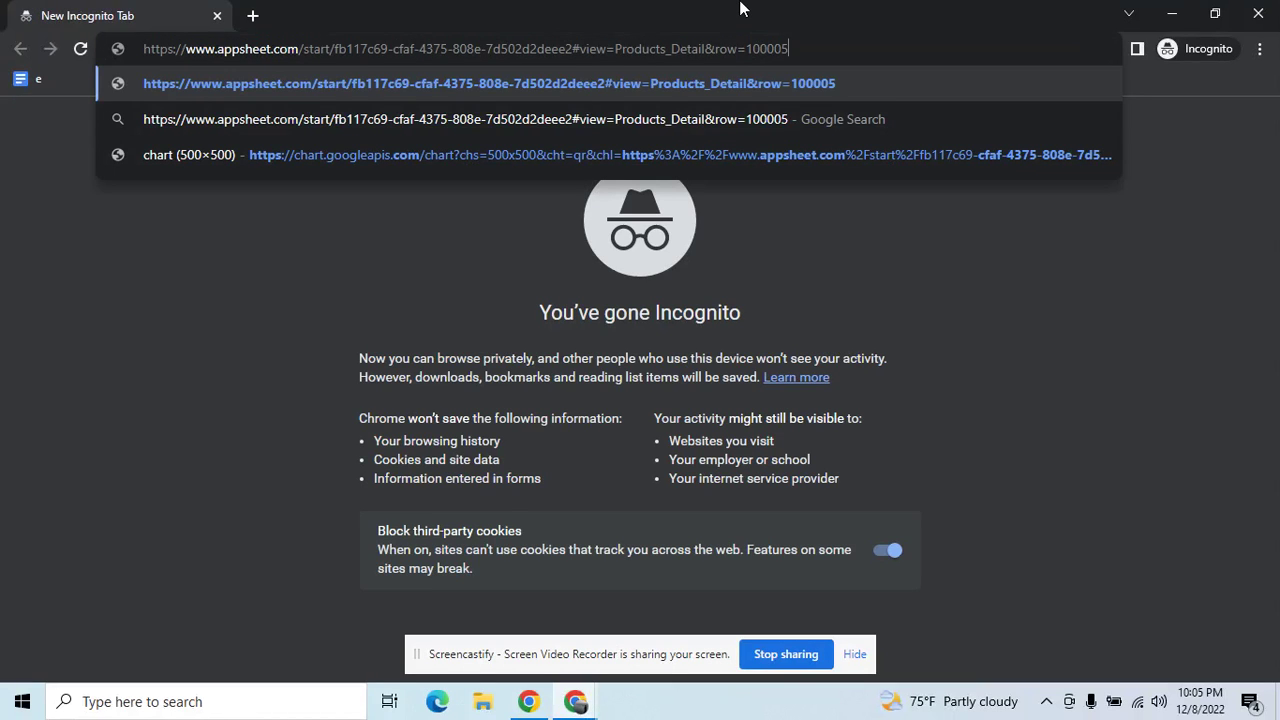
pyautogui.press('Return')
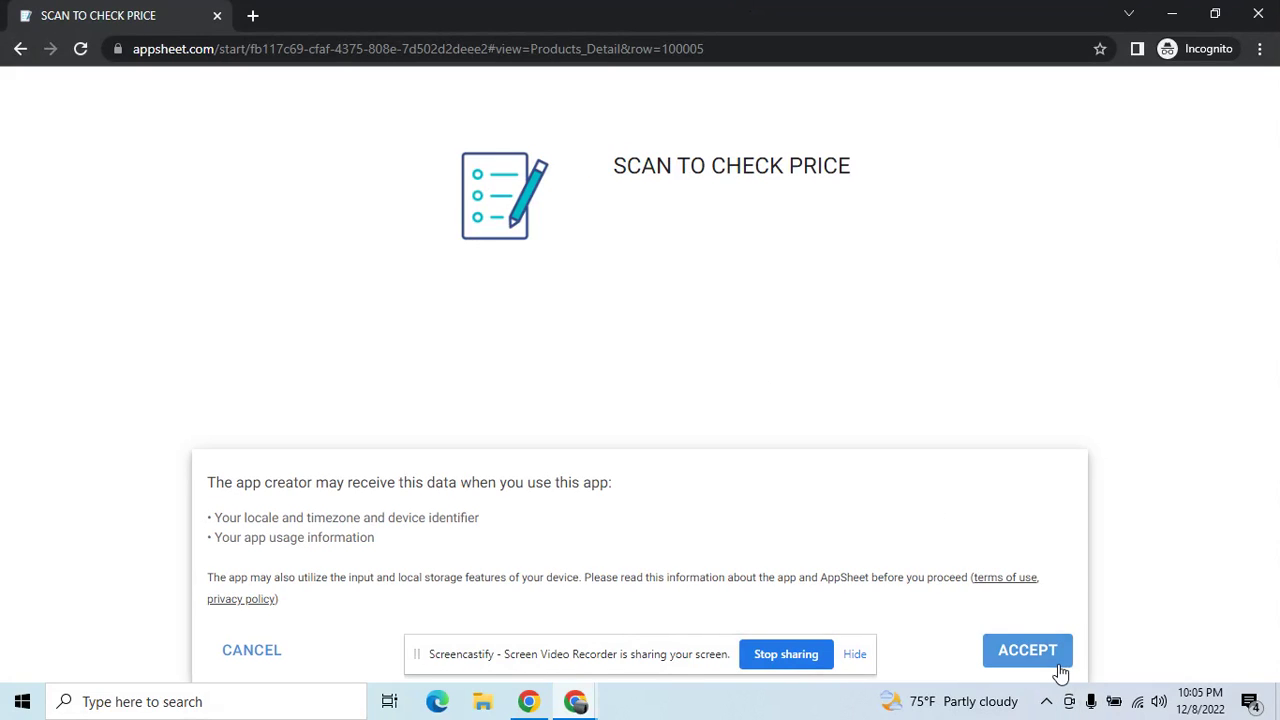
pyautogui.click(1027, 650)
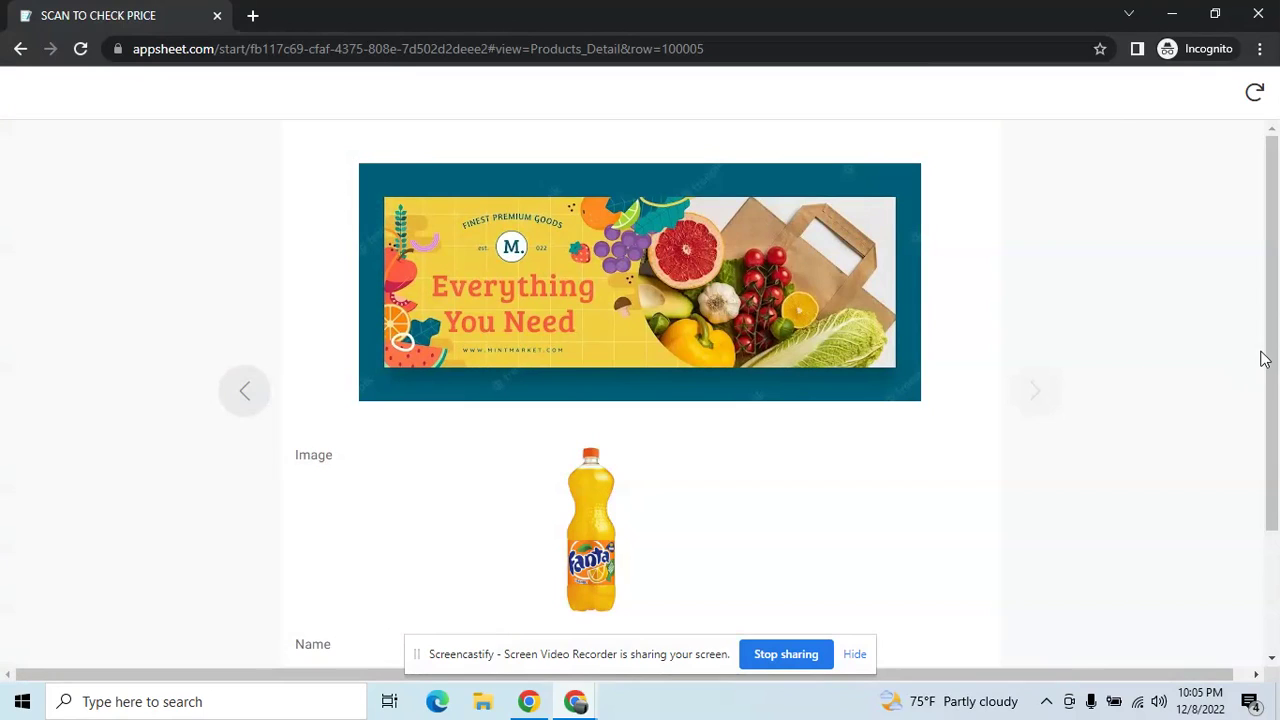
# Step: Review the Fanta product's details, go to the previous product and return to the Fanta product
pyautogui.moveTo(1275, 342); pyautogui.dragTo(1260, 515)
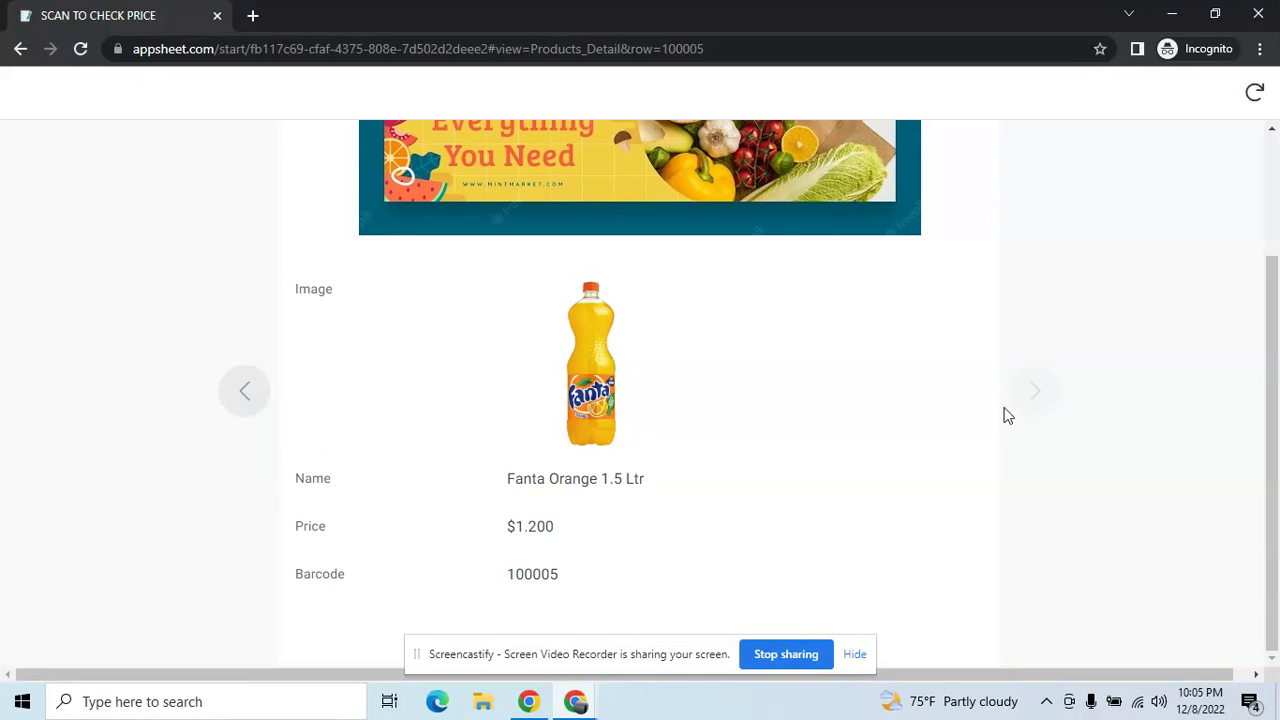
pyautogui.click(250, 392)
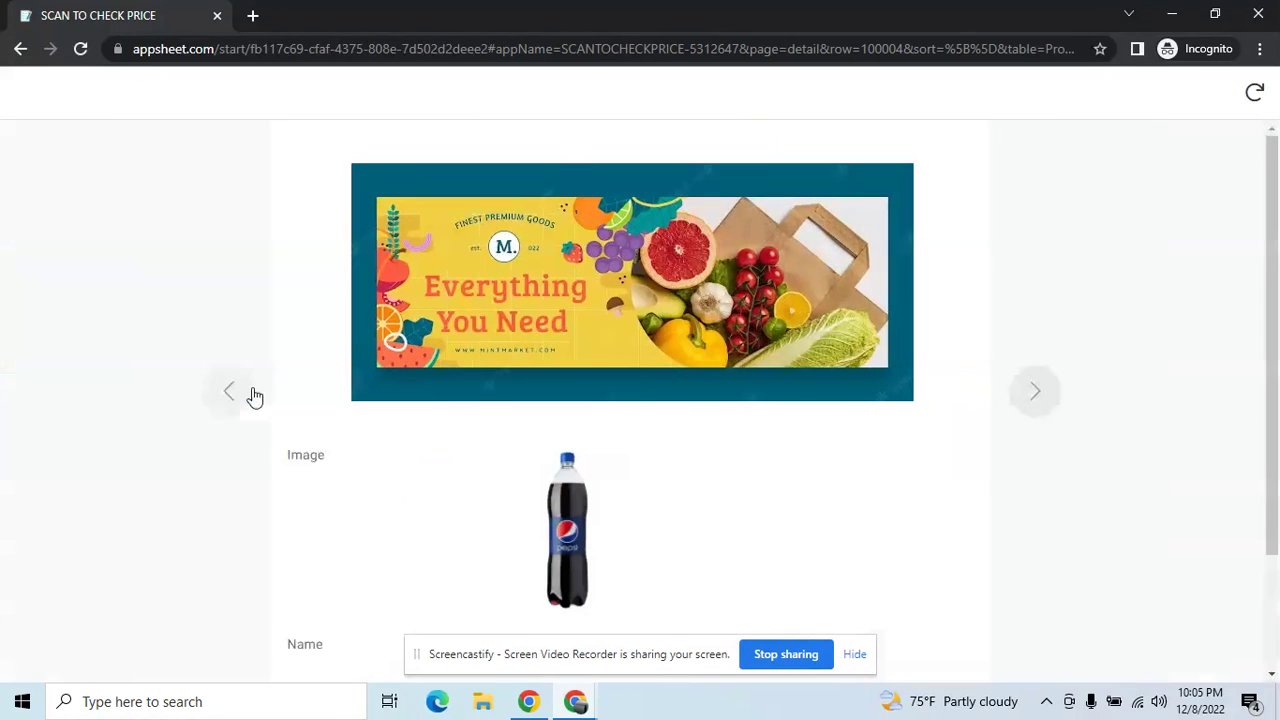
pyautogui.click(1040, 400)
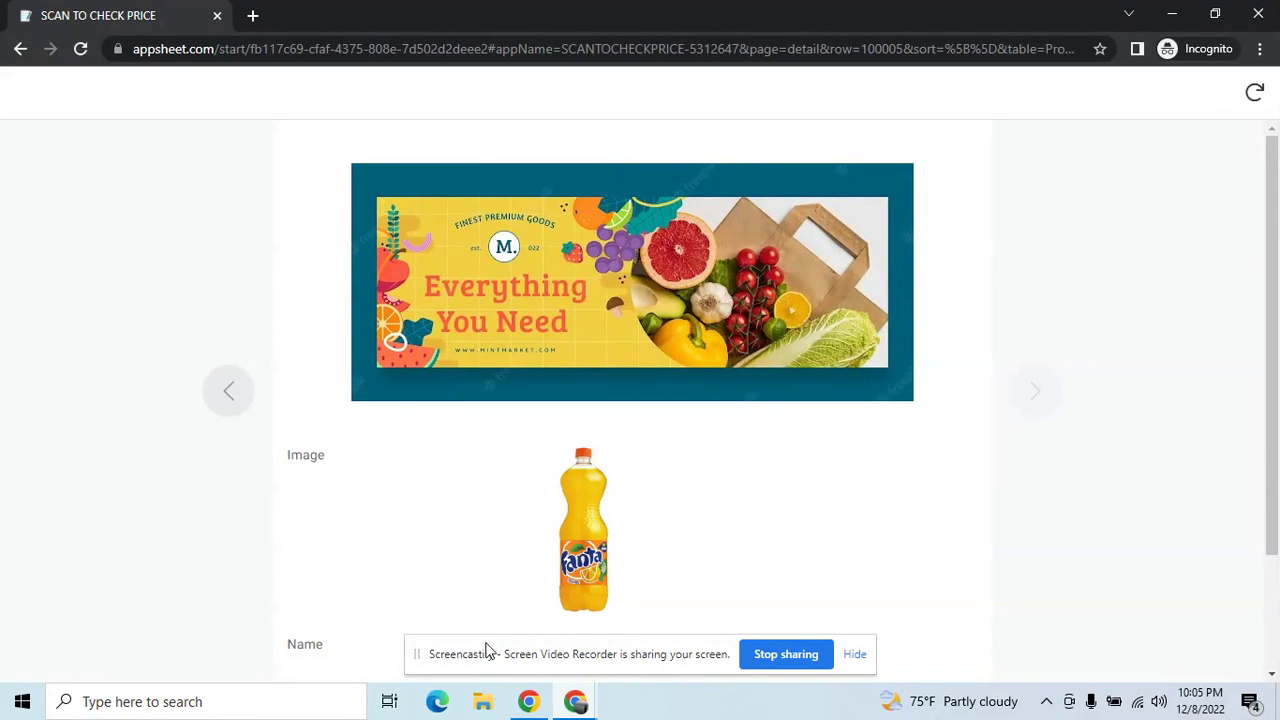
# Step: Return to the AppSheet editor, turn off Slideshow mode in the Products_Detail view options and save the app
pyautogui.click(535, 712)
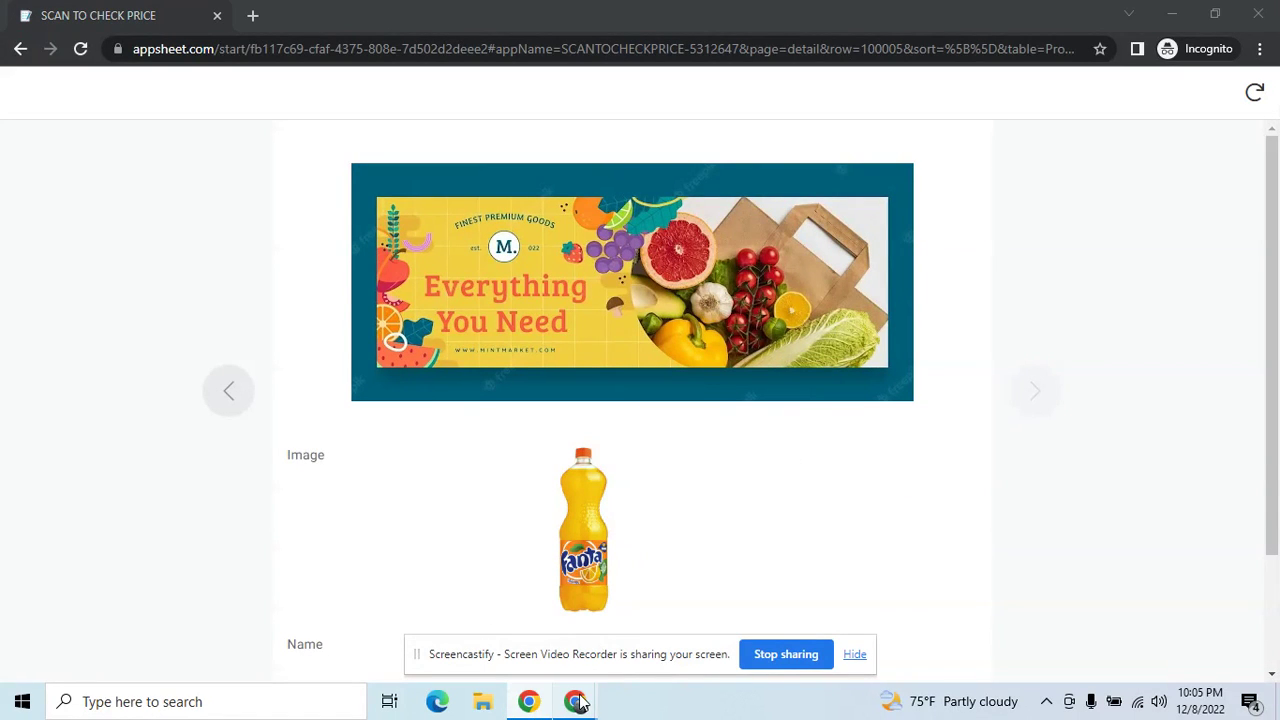
pyautogui.click(575, 702)
pyautogui.click(516, 580)
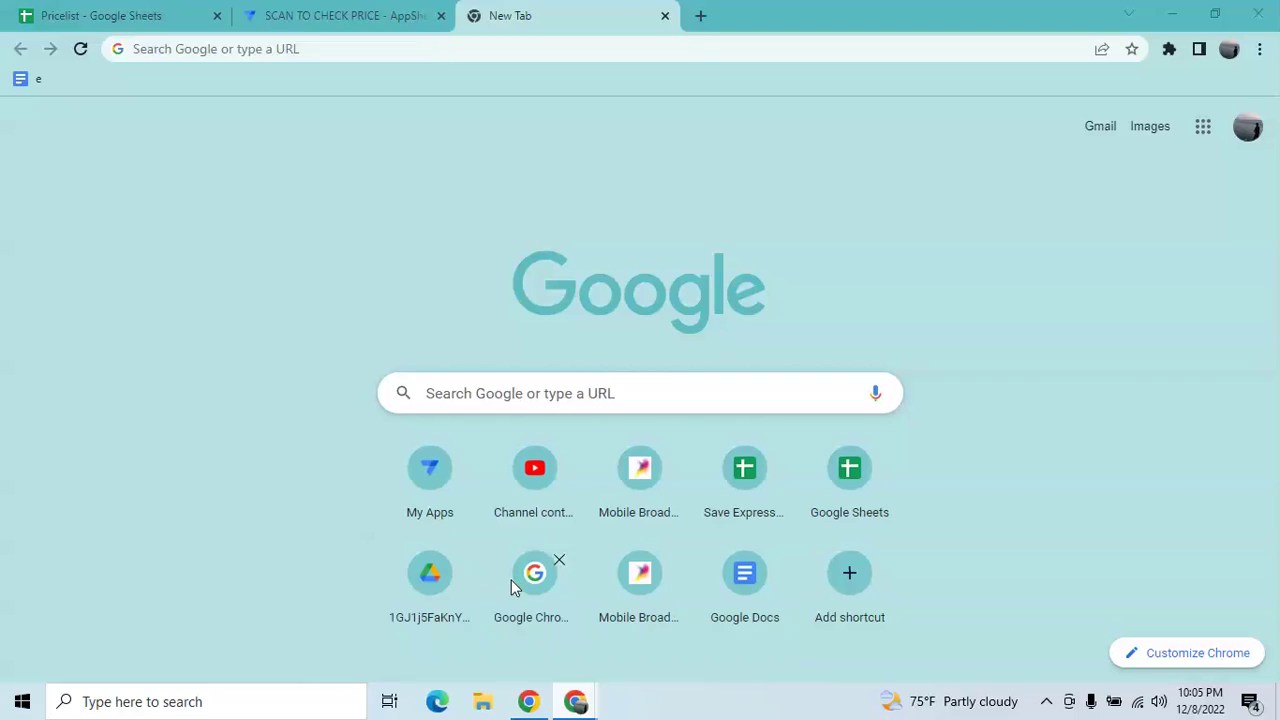
pyautogui.click(334, 12)
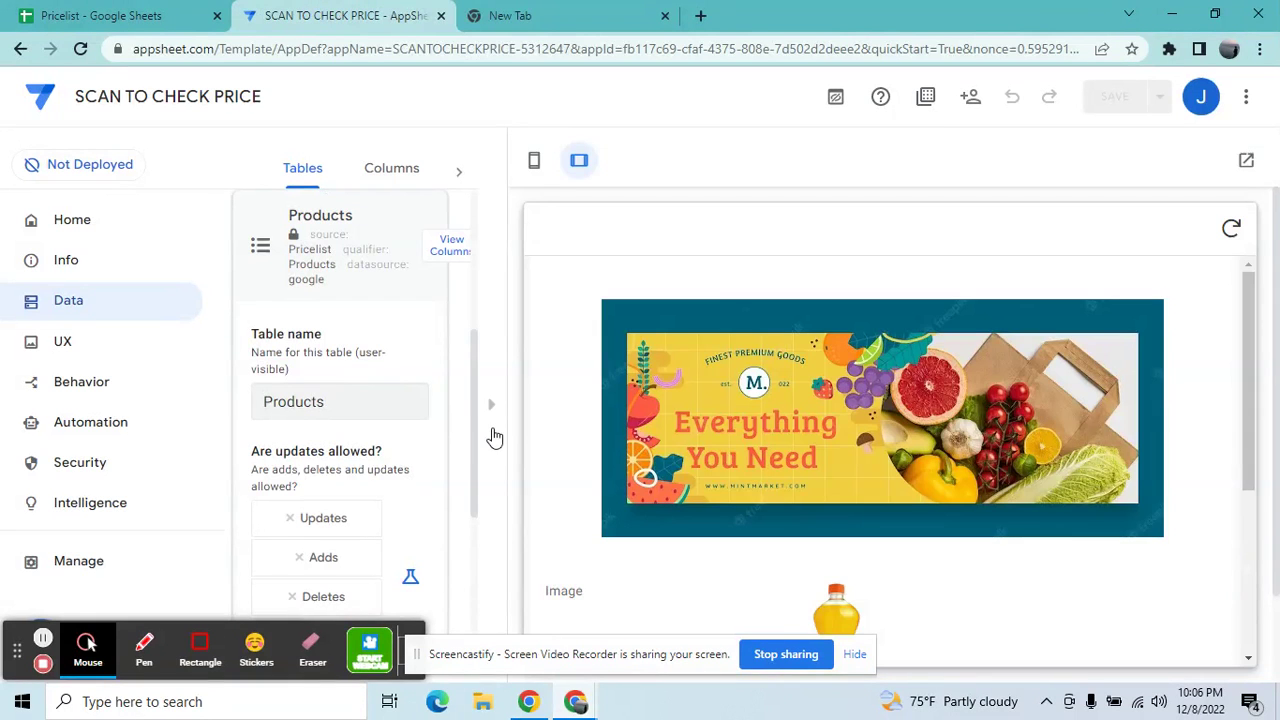
pyautogui.click(494, 410)
pyautogui.click(94, 340)
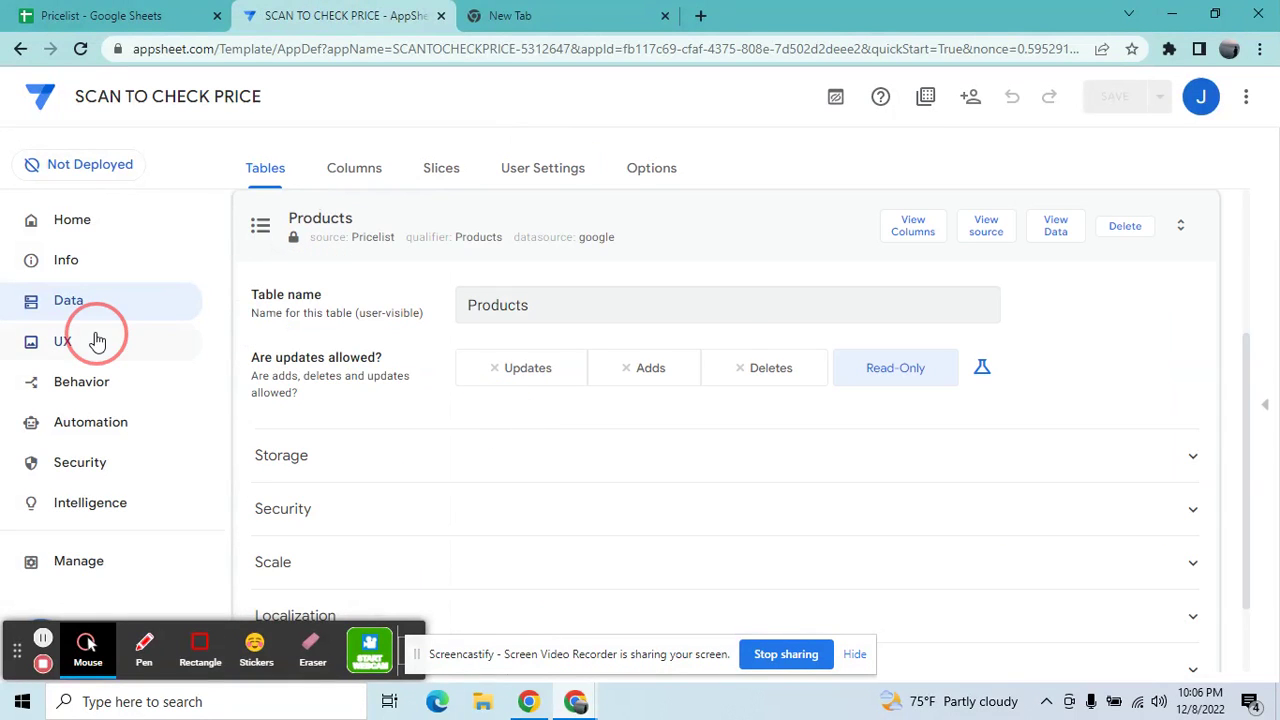
pyautogui.click(466, 551)
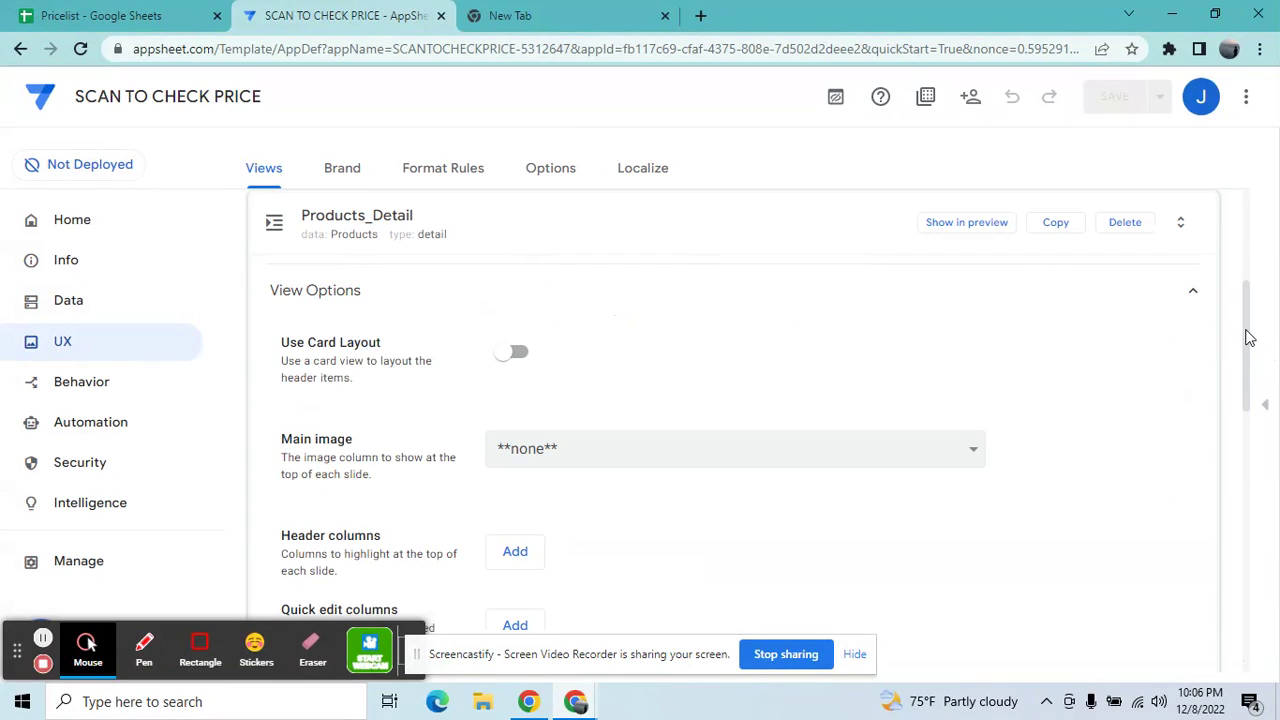
pyautogui.moveTo(1245, 330); pyautogui.dragTo(1238, 554)
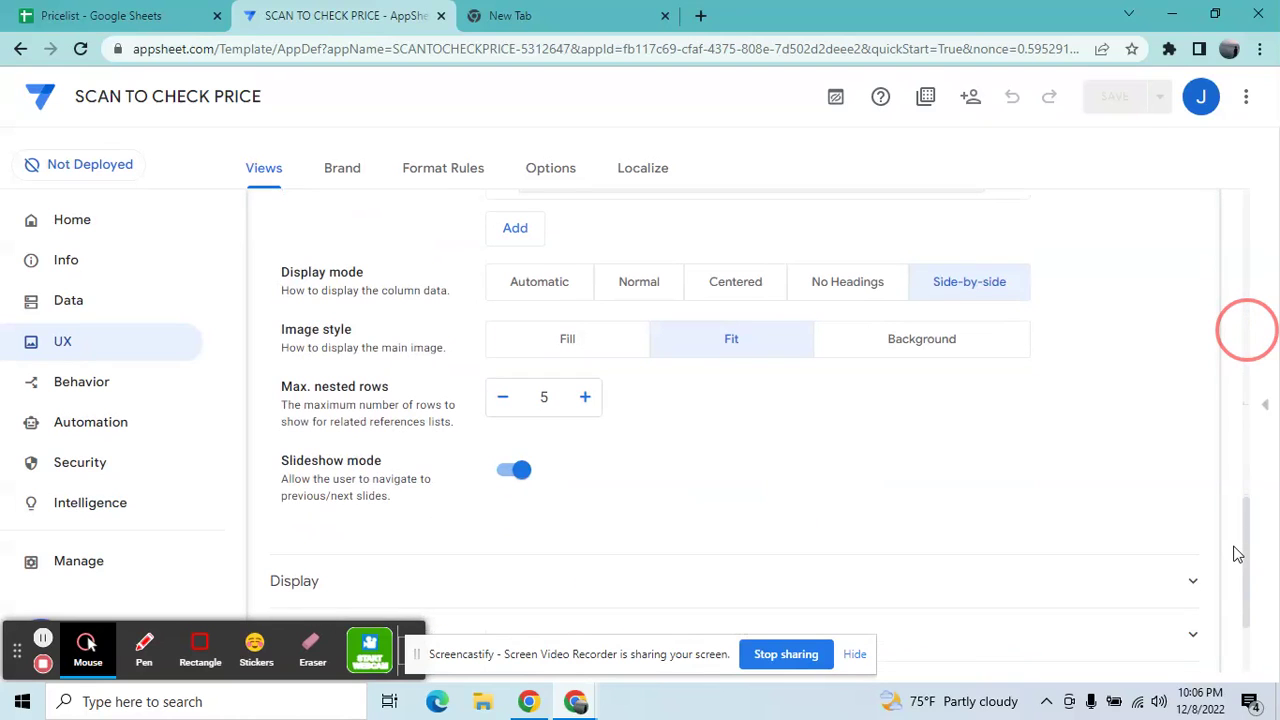
pyautogui.click(516, 470)
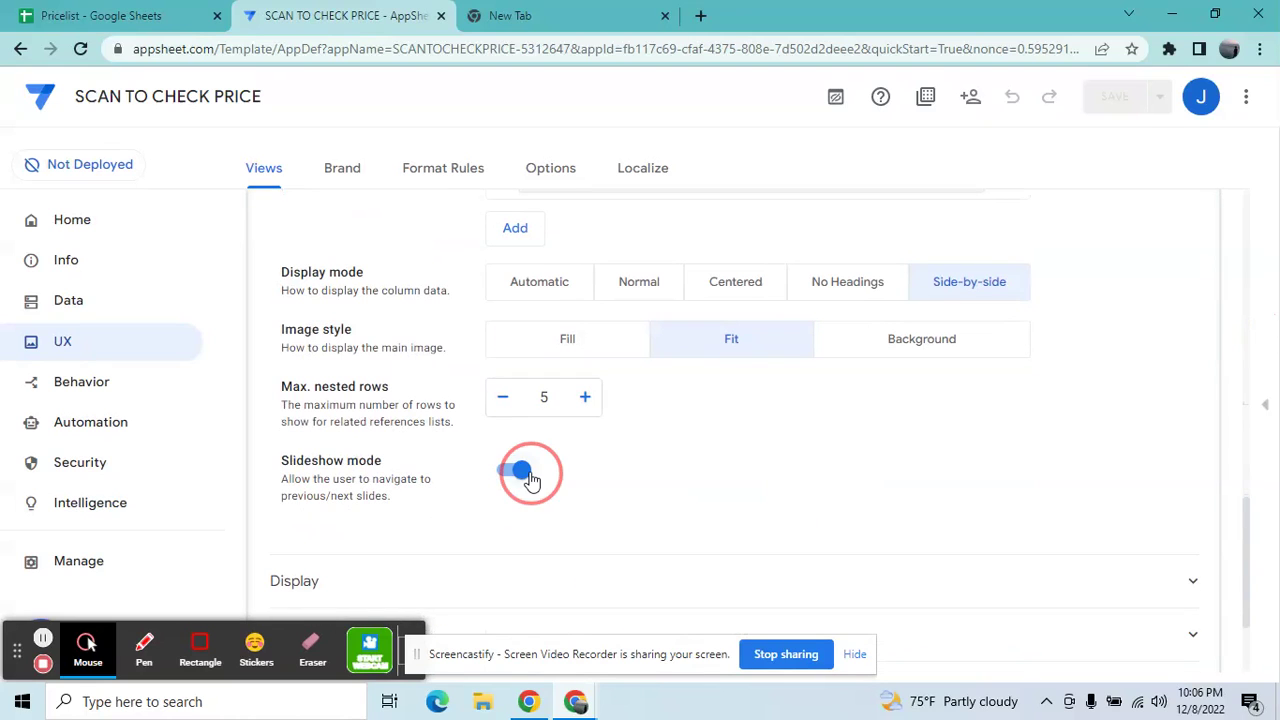
pyautogui.click(1112, 97)
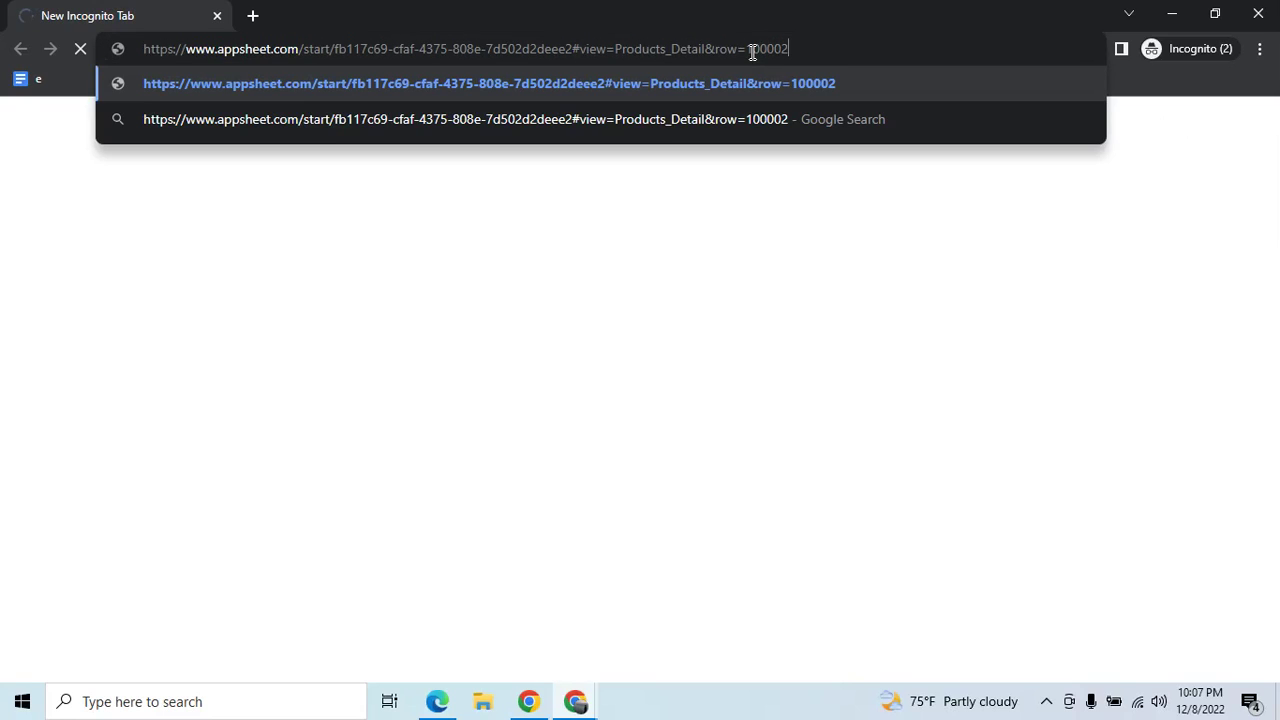
# Step: Open the row 100002 product URL in the Incognito window and in a regular browser tab, and reload the product page
pyautogui.press('Return')
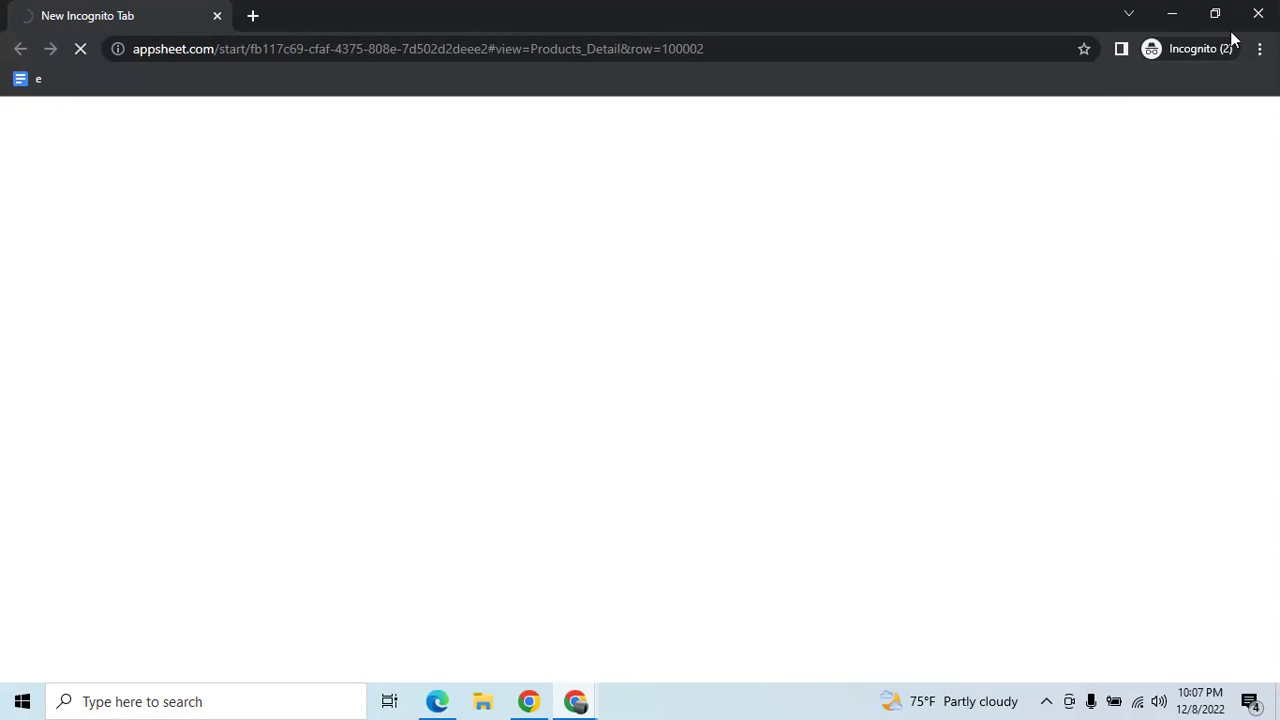
pyautogui.click(1175, 15)
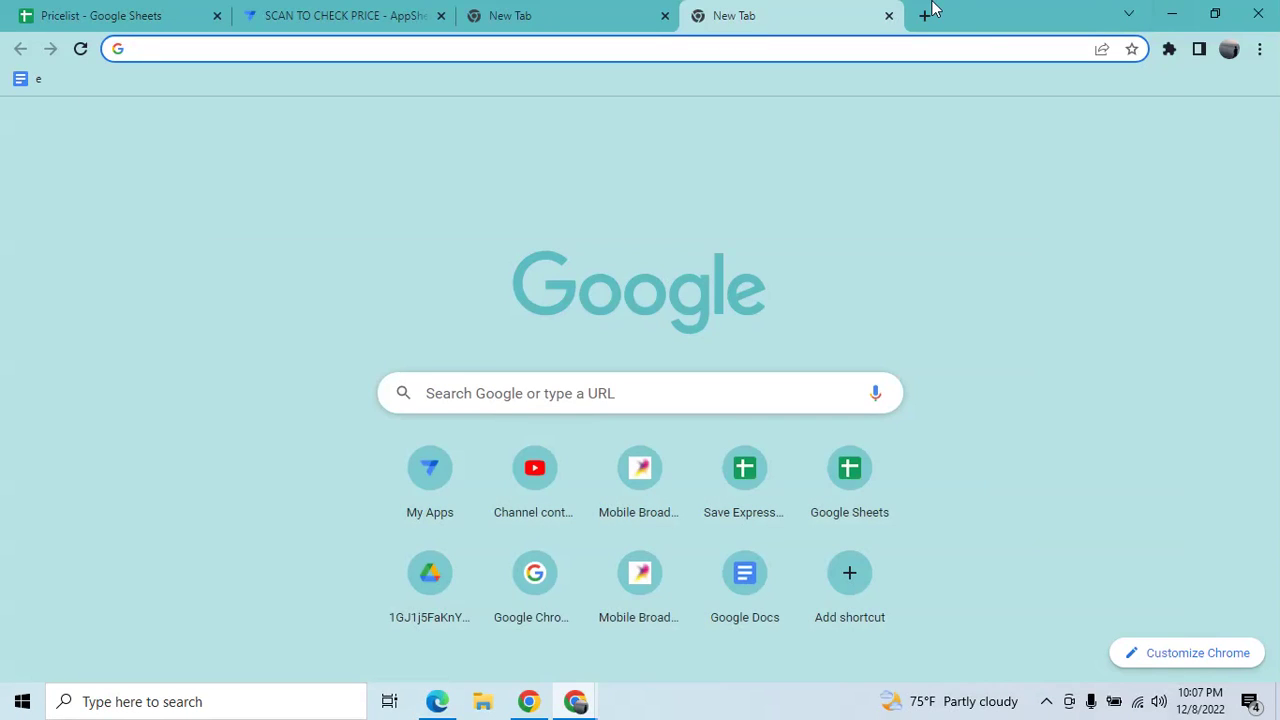
pyautogui.write('https://www.appsheet.com/start/fb117c69-cfaf-4375-808e-7d502d2deee2#view=Products_Detail&row=100002')
pyautogui.press('Return')
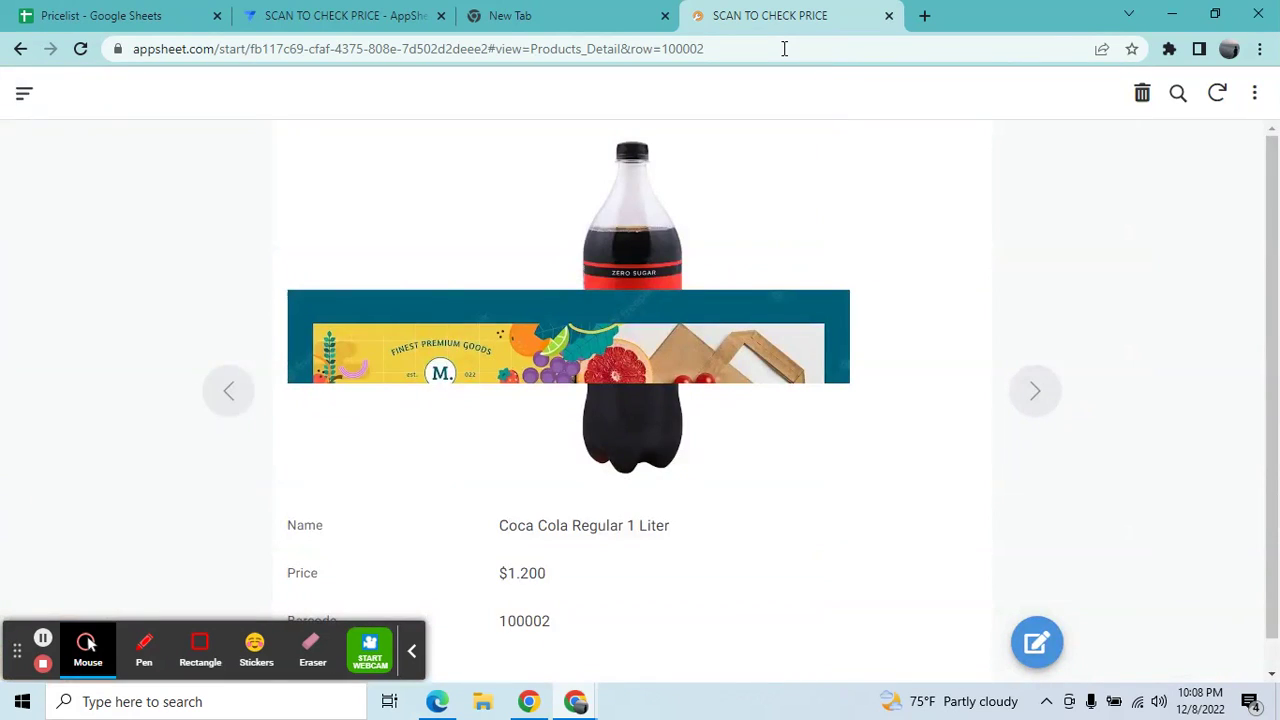
pyautogui.click(80, 48)
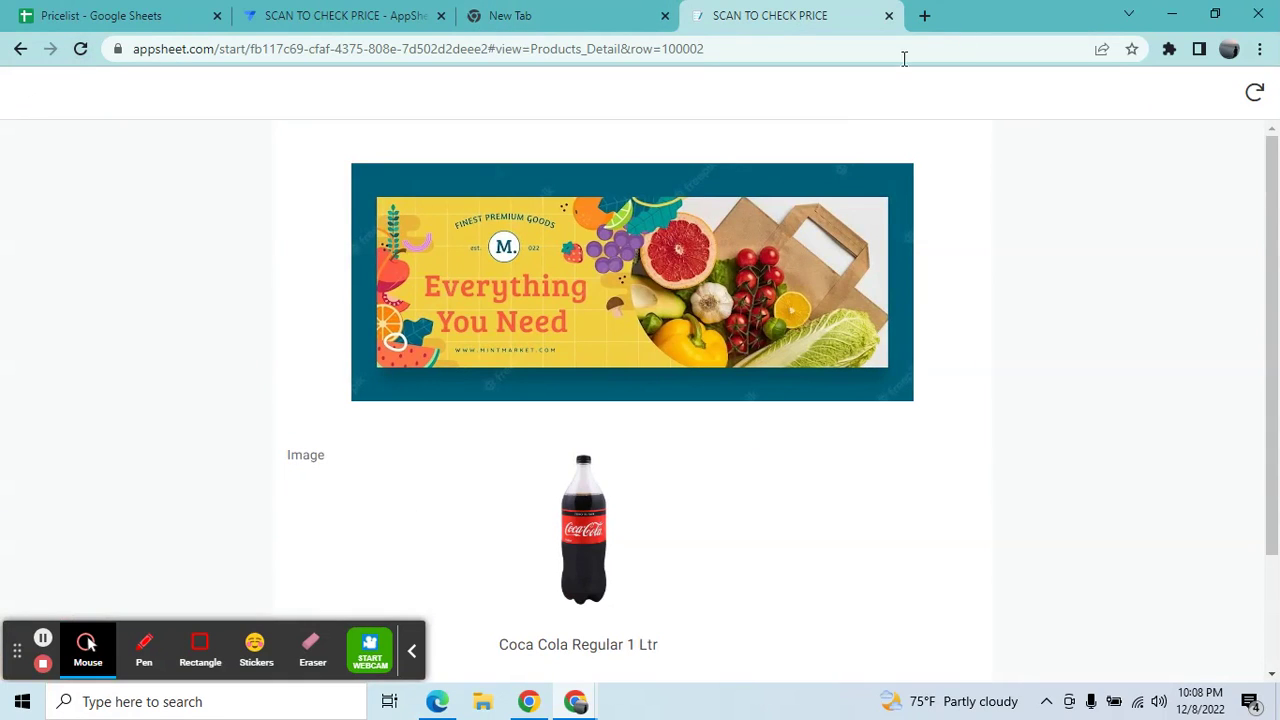
# Step: Compare the Coca Cola Regular 1 Ltr row in the Pricelist spreadsheet with its product page in the app
pyautogui.click(125, 10)
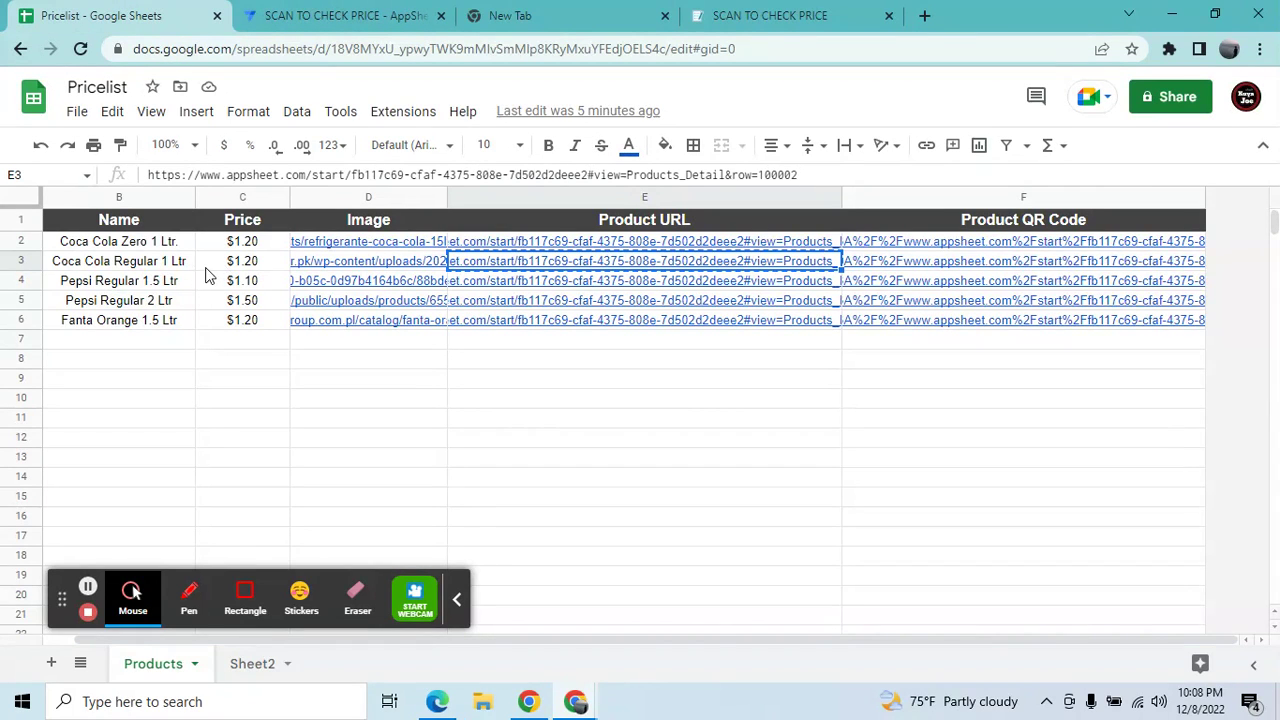
pyautogui.click(770, 15)
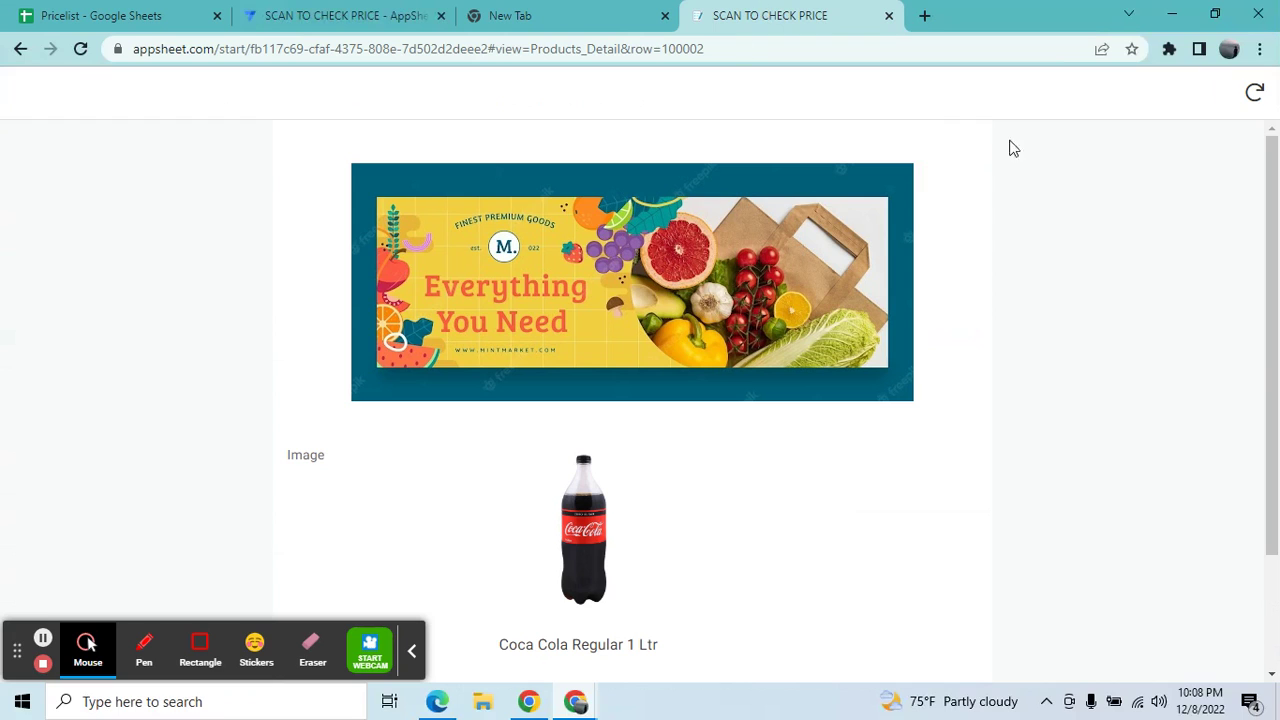
pyautogui.moveTo(1268, 230); pyautogui.dragTo(1266, 341)
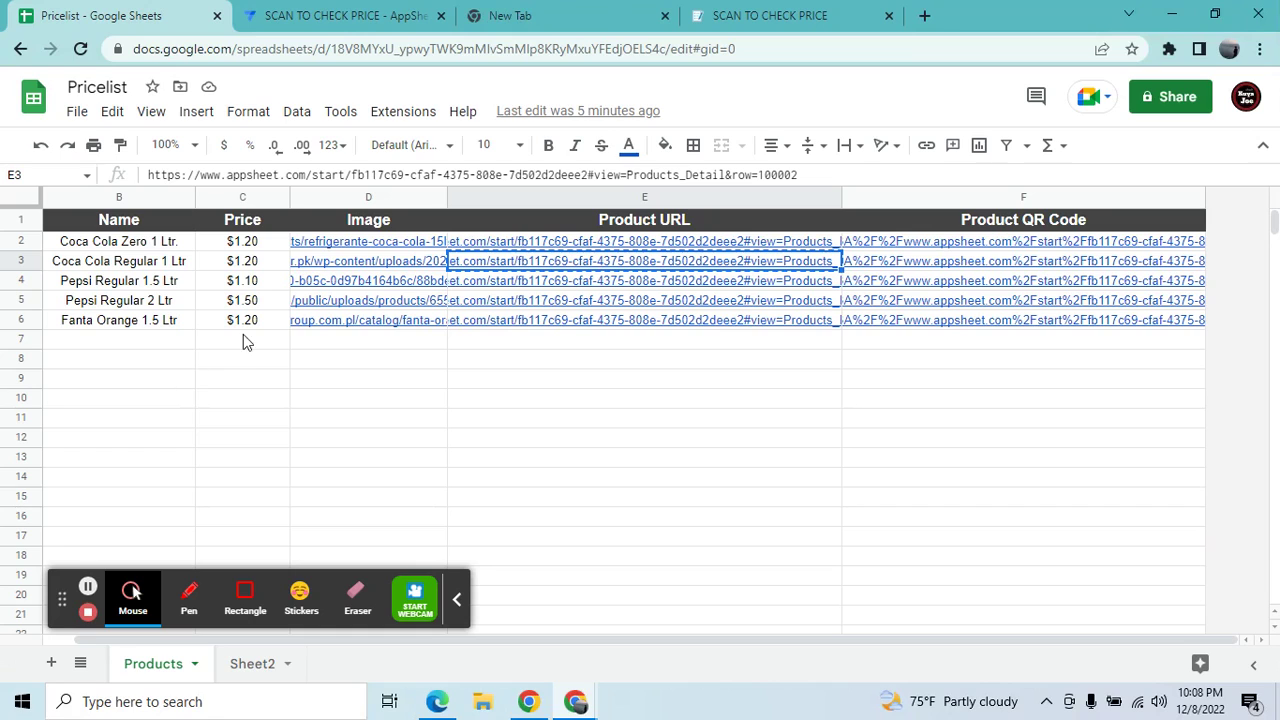
# Step: Copy the Fanta Orange 1.5 Ltr Product URL from cell E6 of the Pricelist spreadsheet and open it in a new browser tab
pyautogui.click(318, 327)
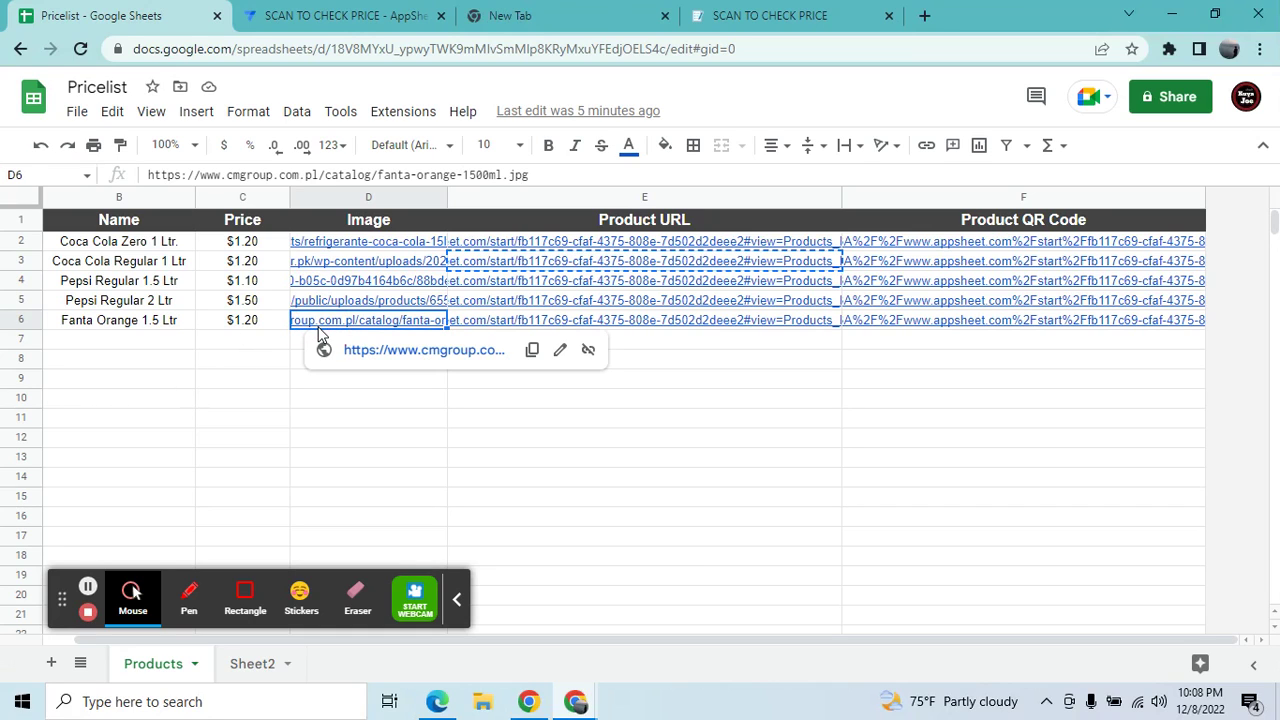
pyautogui.click(570, 327)
pyautogui.click(924, 15)
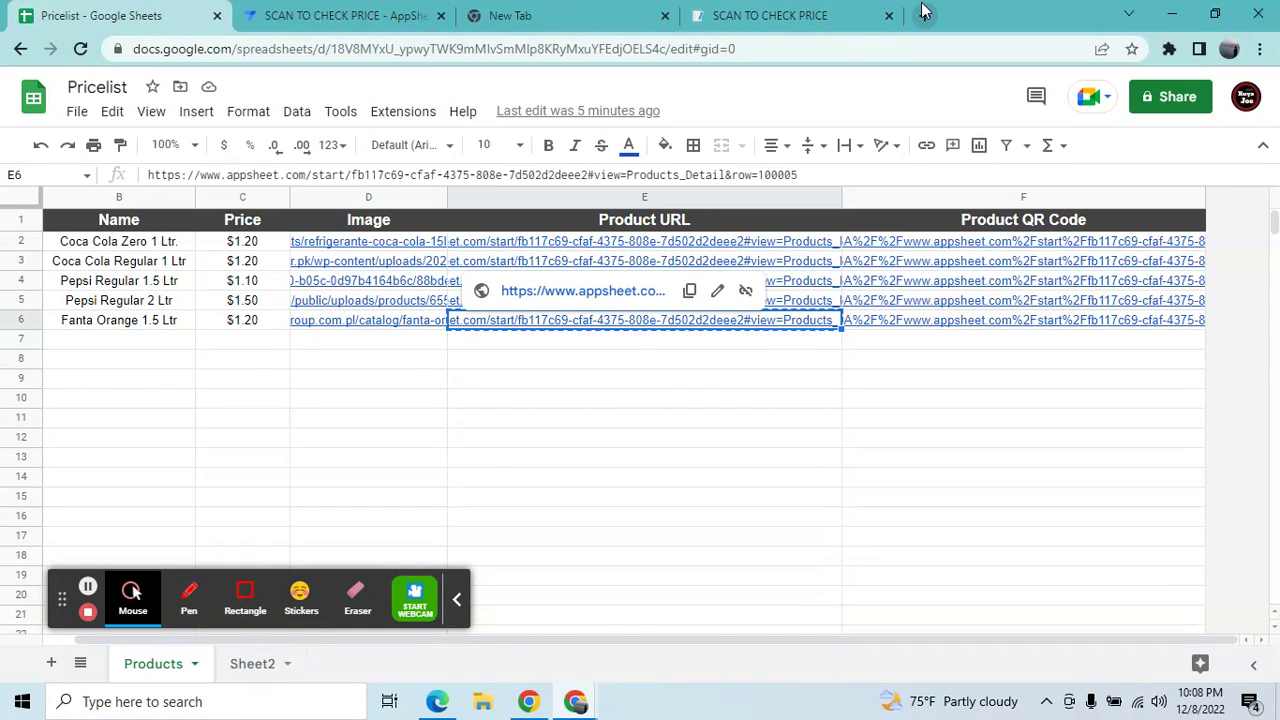
pyautogui.write('https://www.appsheet.com/start/fb117c69-cfaf-4375-808e-7d502d2deee2#view=Products_Detail&row=100005')
pyautogui.press('Return')
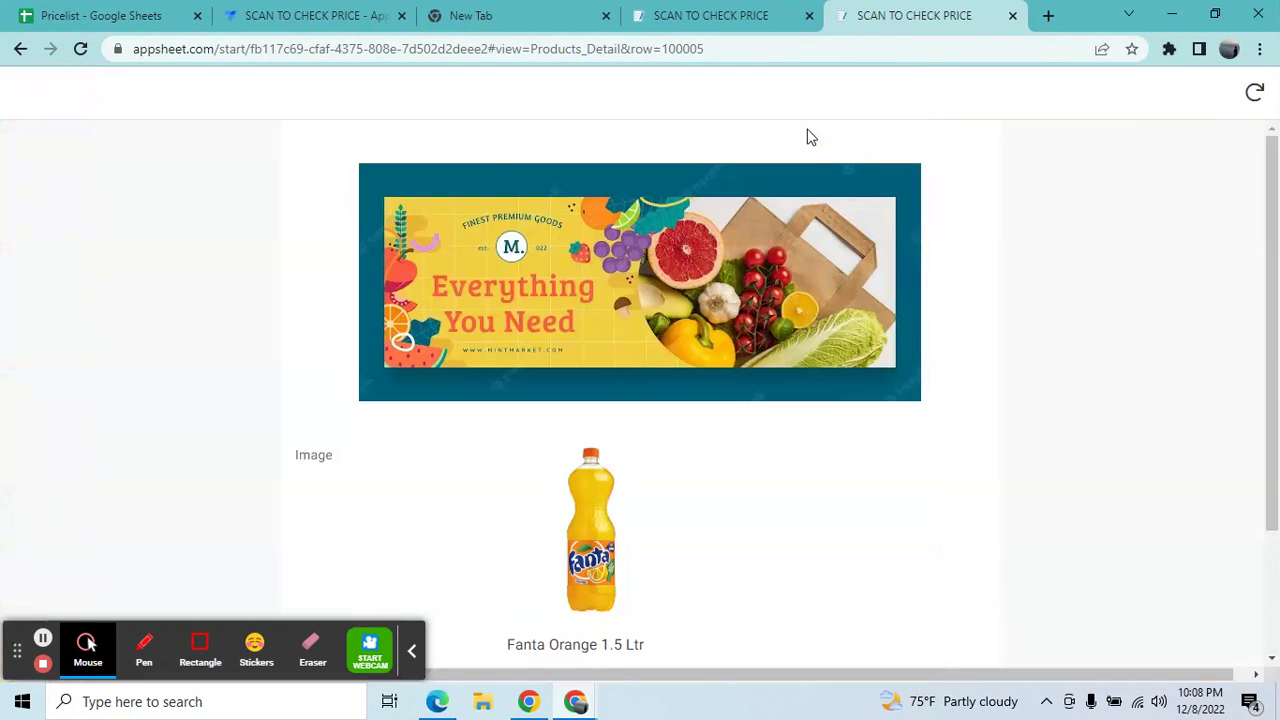
# Step: Review the name, price and barcode on the Fanta Orange 1.5 Ltr page and switch back to the AppSheet editor
pyautogui.click(1276, 256)
pyautogui.scroll(-2, 1270, 252)
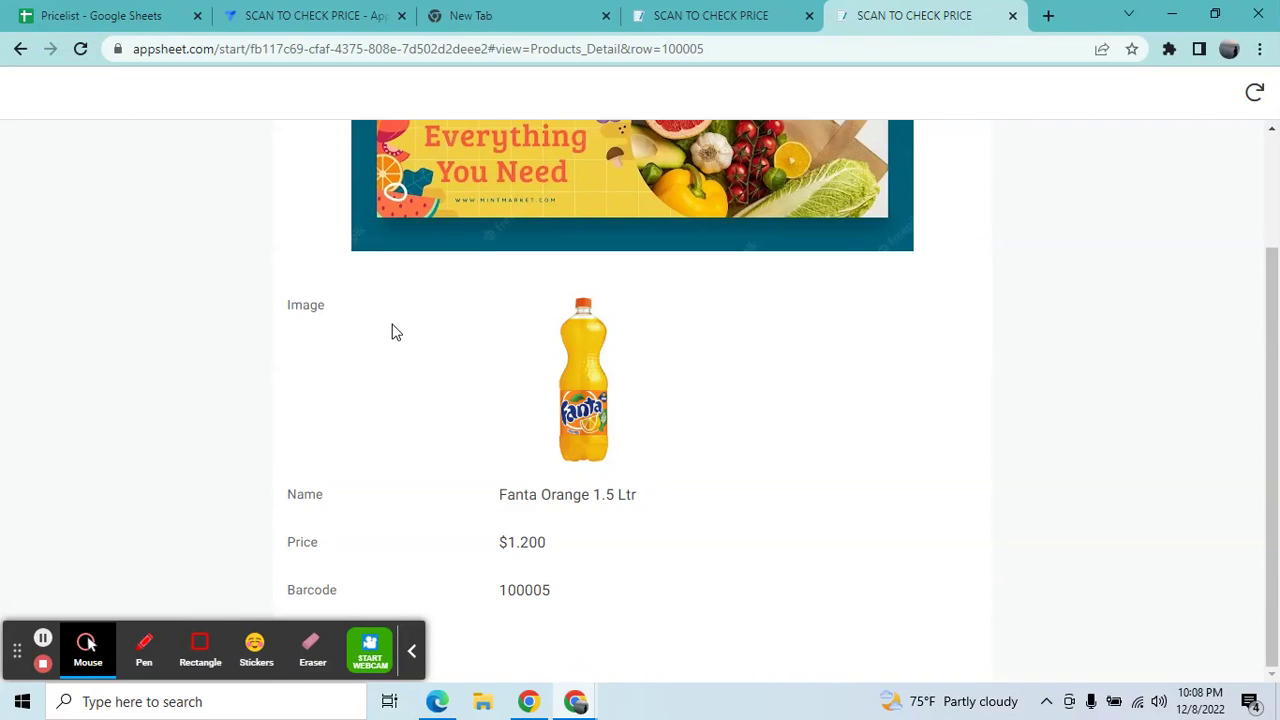
pyautogui.click(325, 8)
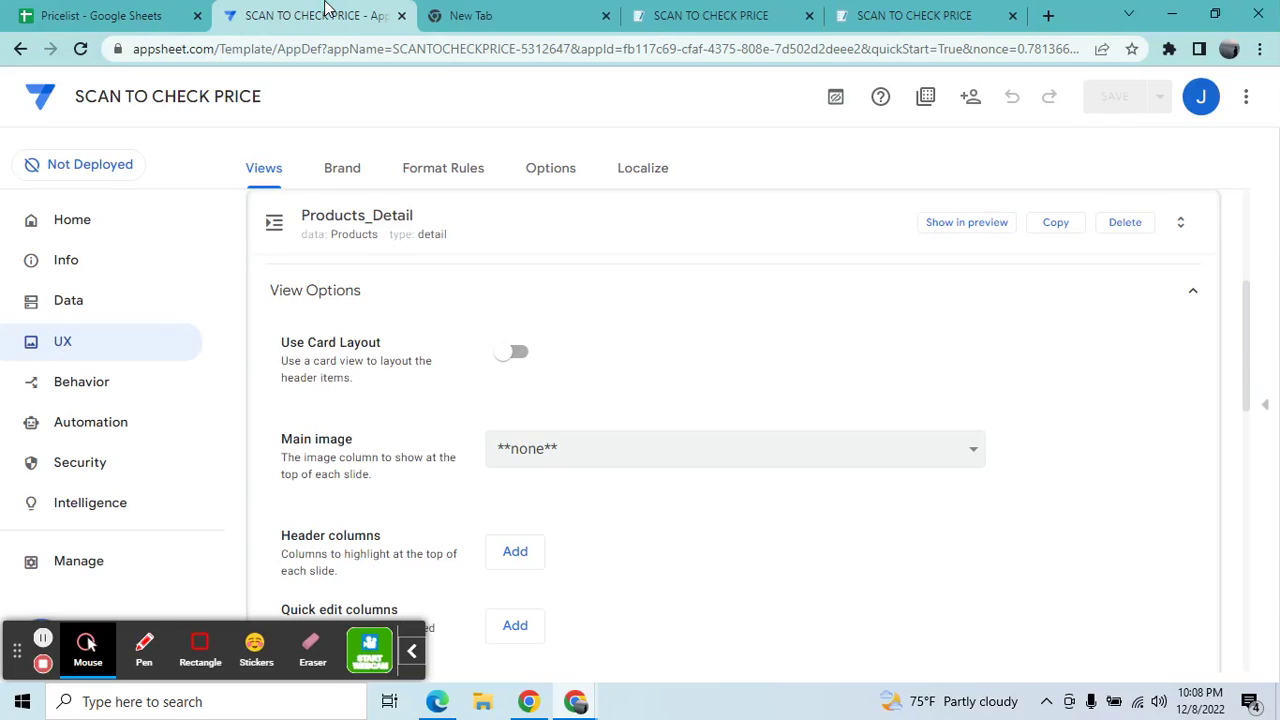